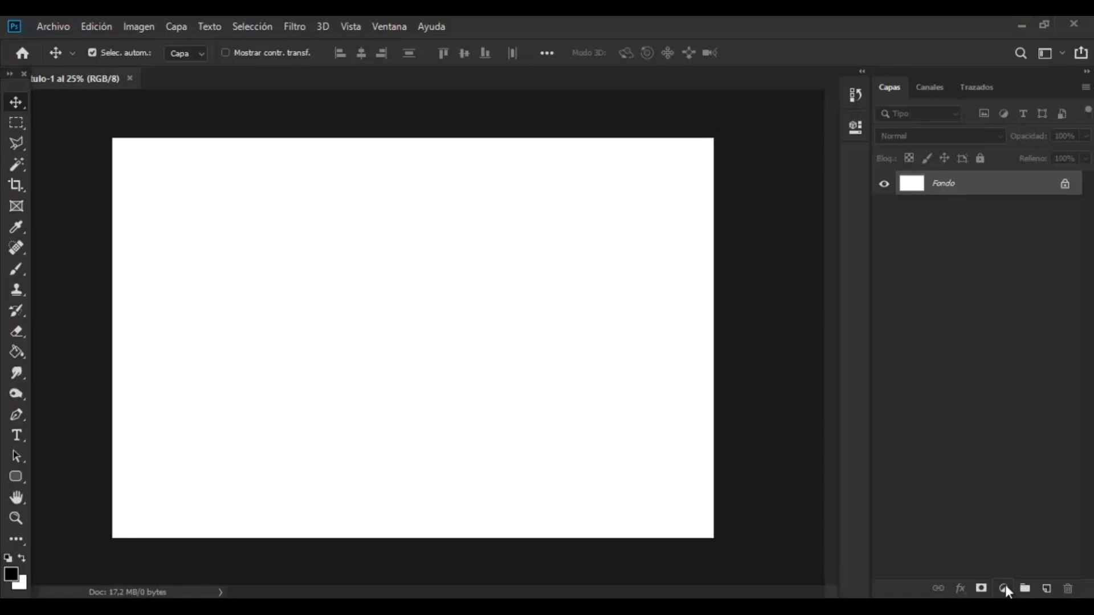
Add a gradient fill layer using the black-and-white gradient preset with the Radial style
left_click(1005, 318)
left_click(505, 261)
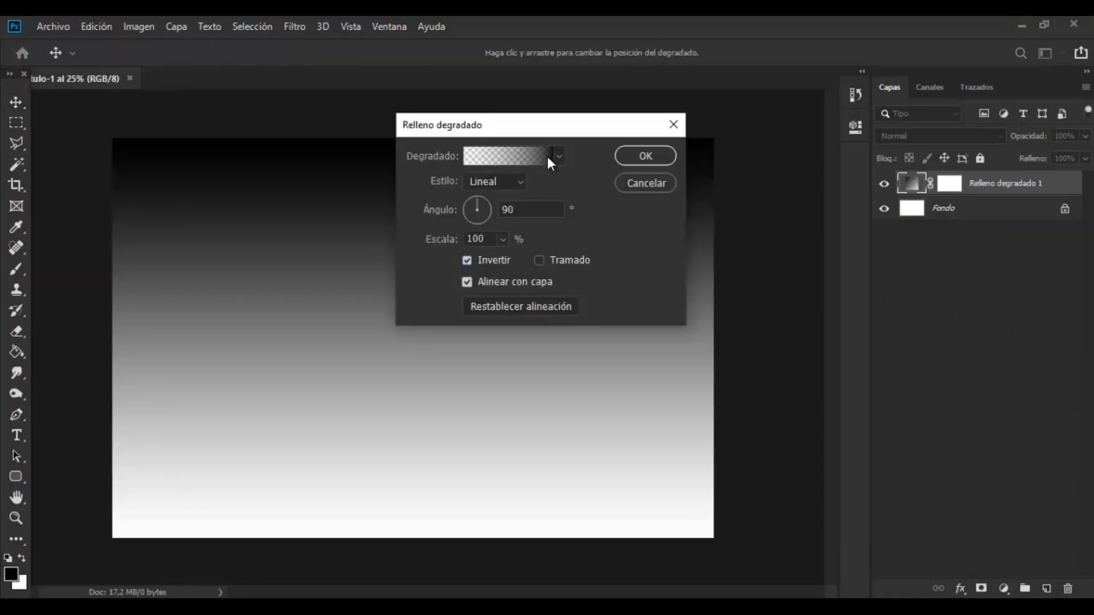
left_click(558, 158)
double_click(475, 191)
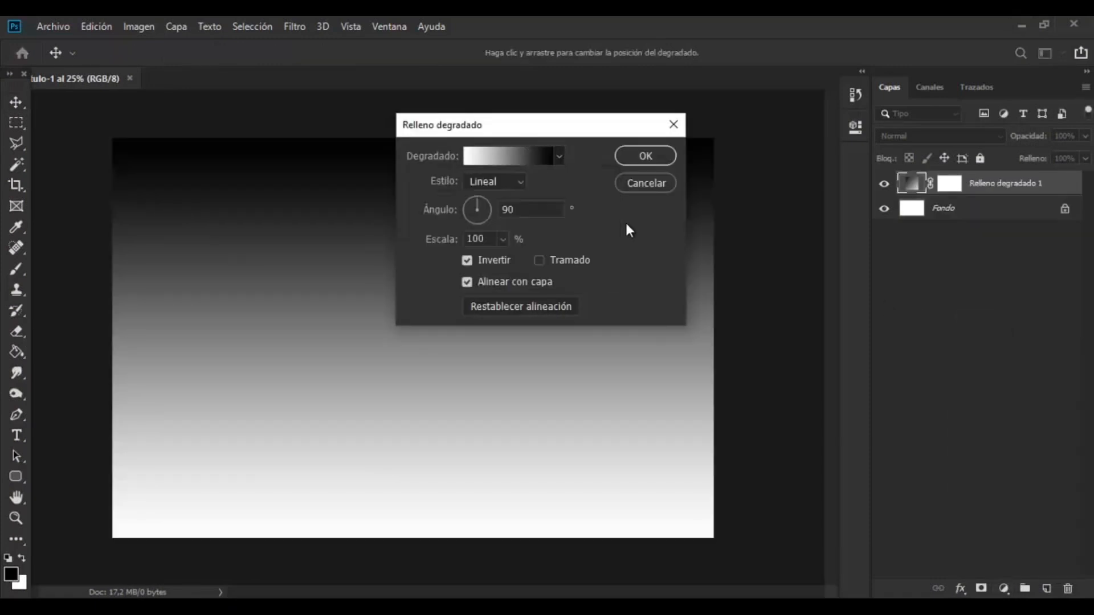
left_click(513, 185)
left_click(511, 211)
Recolour the dark end of the radial gradient to light grey and apply the fill
left_click(507, 156)
double_click(617, 353)
left_click_drag(605, 200, 604, 195)
left_click(972, 124)
left_click(929, 93)
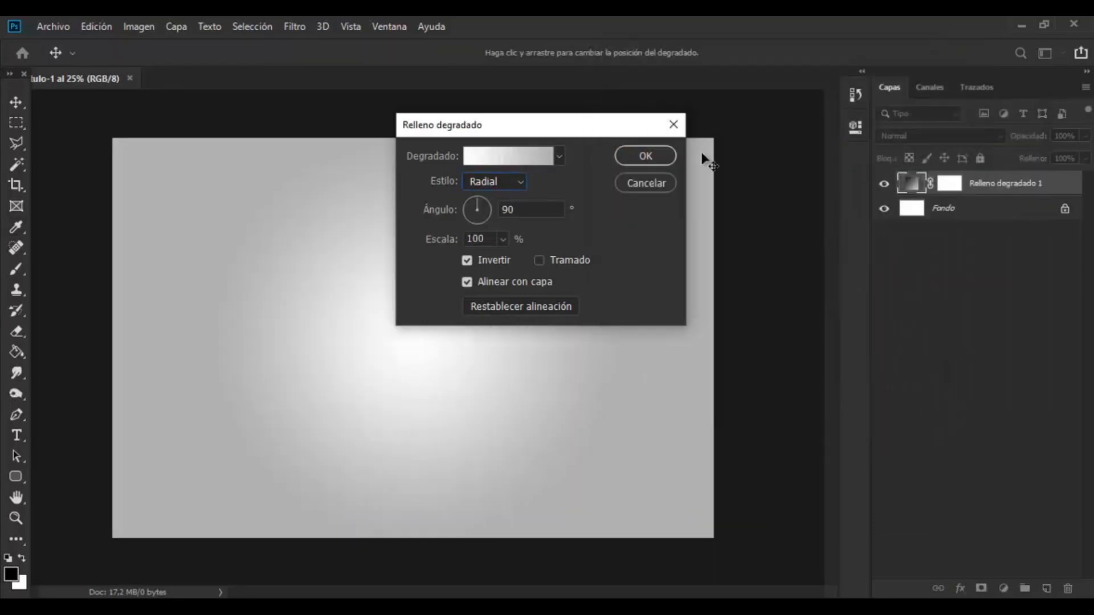
left_click(646, 155)
Add an empty layer and merge it with the gradient fill into one pixel layer
left_click(1047, 589)
left_click(987, 209, "ctrl")
key("ctrl+e")
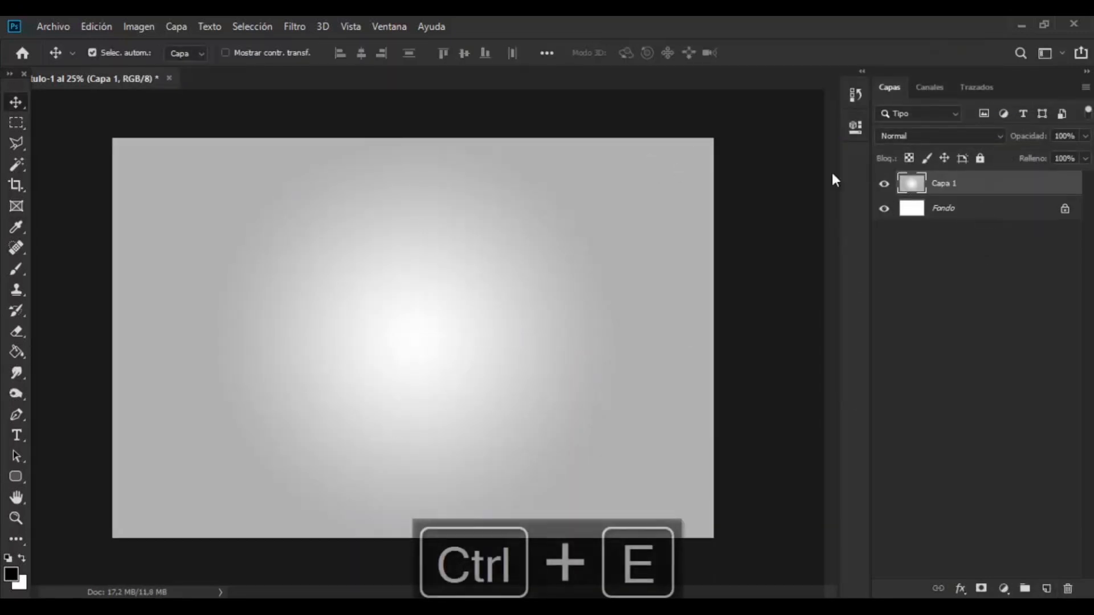
Apply a Gaussian Blur with a radius of 107.1 pixels to the gradient layer
left_click(294, 26)
mouse_move(342, 210)
left_click(576, 313)
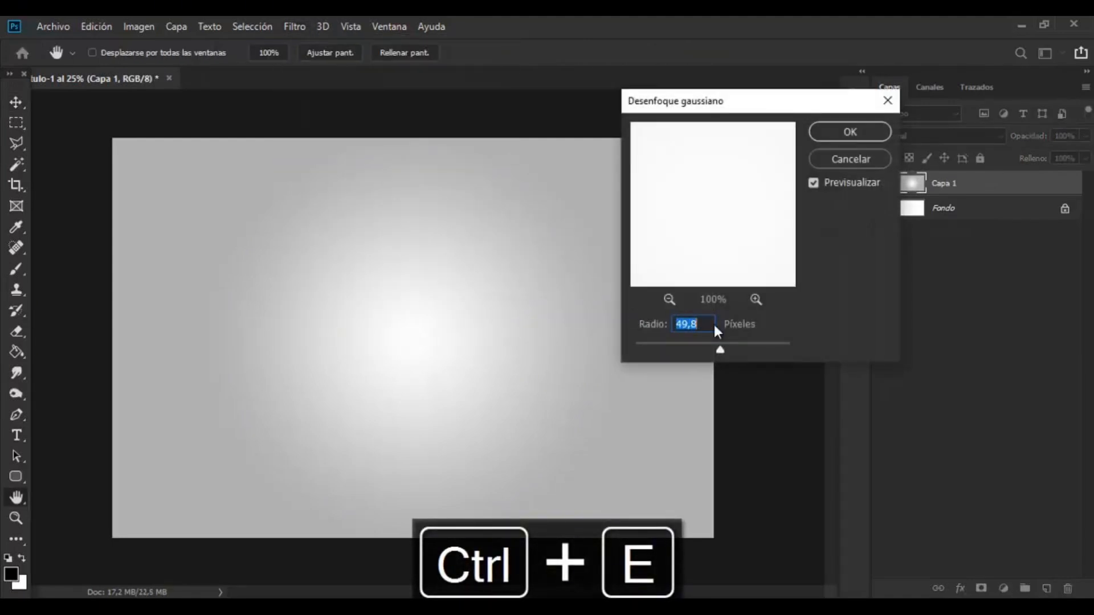
mouse_move(728, 348)
left_mouse_down()
mouse_move(750, 346)
mouse_move(737, 344)
left_mouse_up()
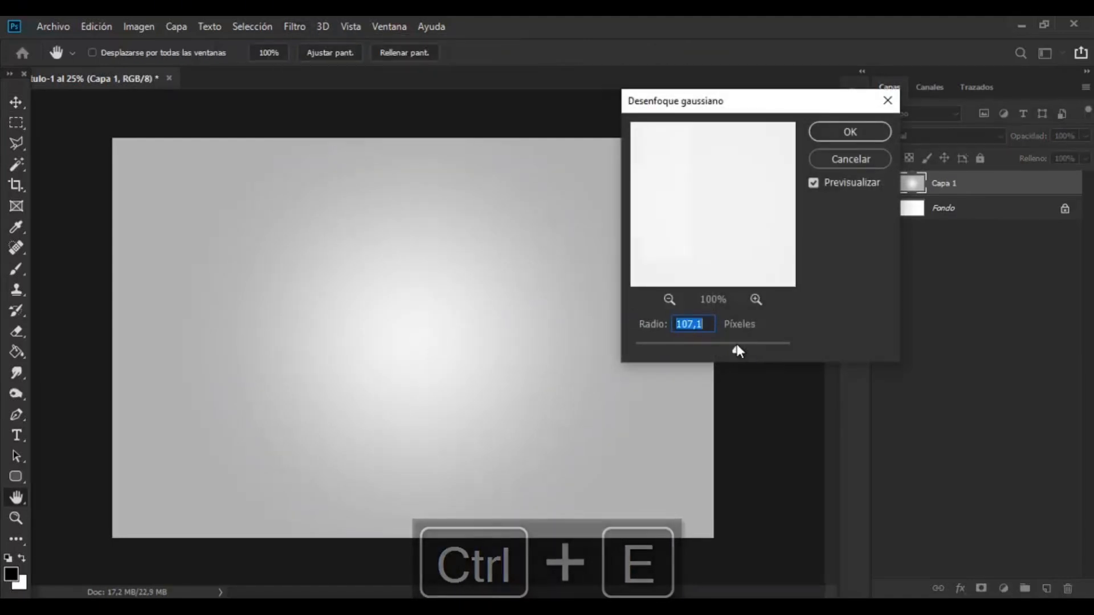
left_click(842, 137)
Give the gradient layer a teal-blue color overlay in Normal mode at 11% opacity
double_click(1060, 187)
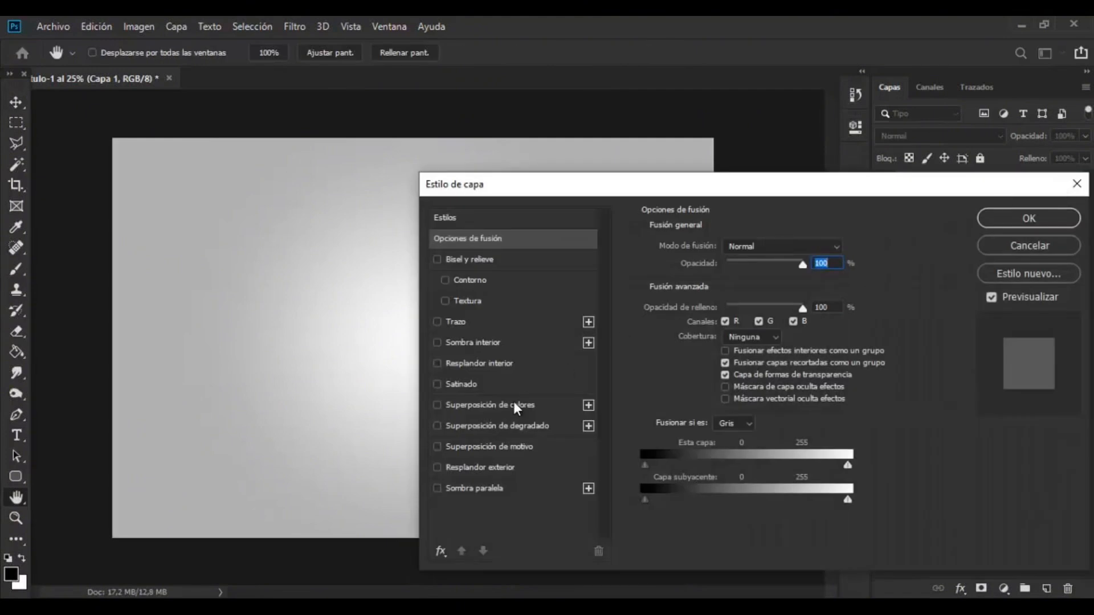
left_click(519, 405)
left_click_drag(717, 190, 901, 141)
left_click(1032, 199)
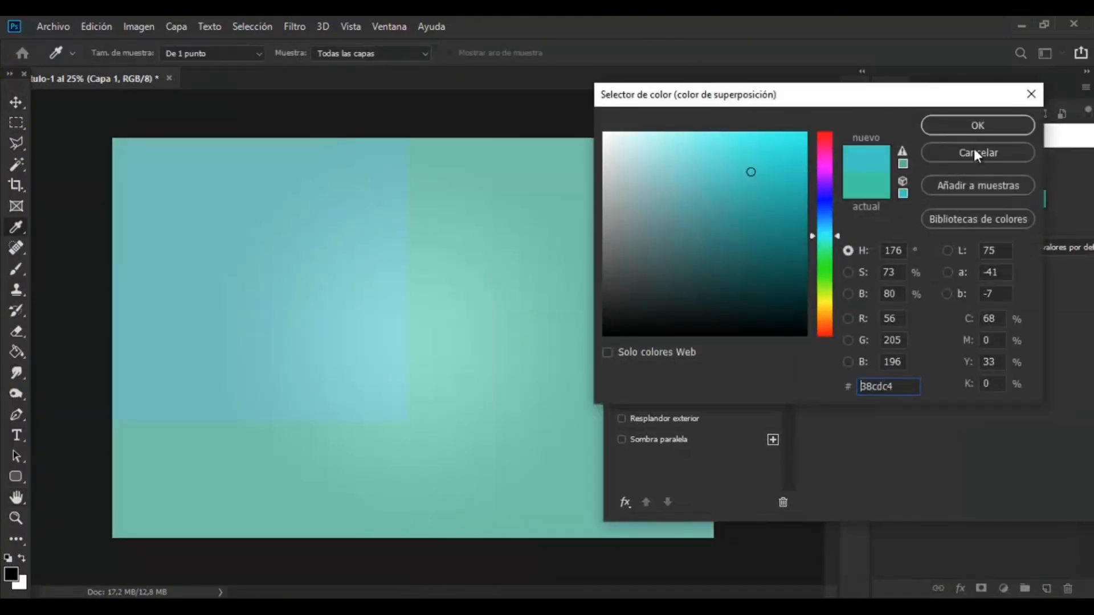
left_click(975, 155)
left_click_drag(978, 218, 909, 218)
left_click_drag(964, 146, 776, 205)
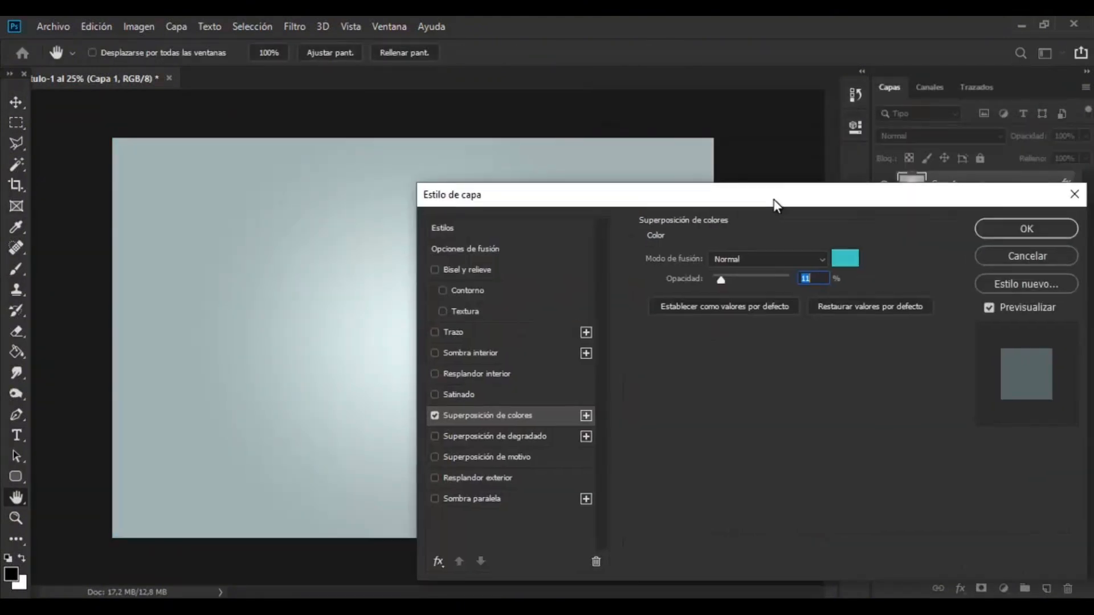
left_click(1028, 228)
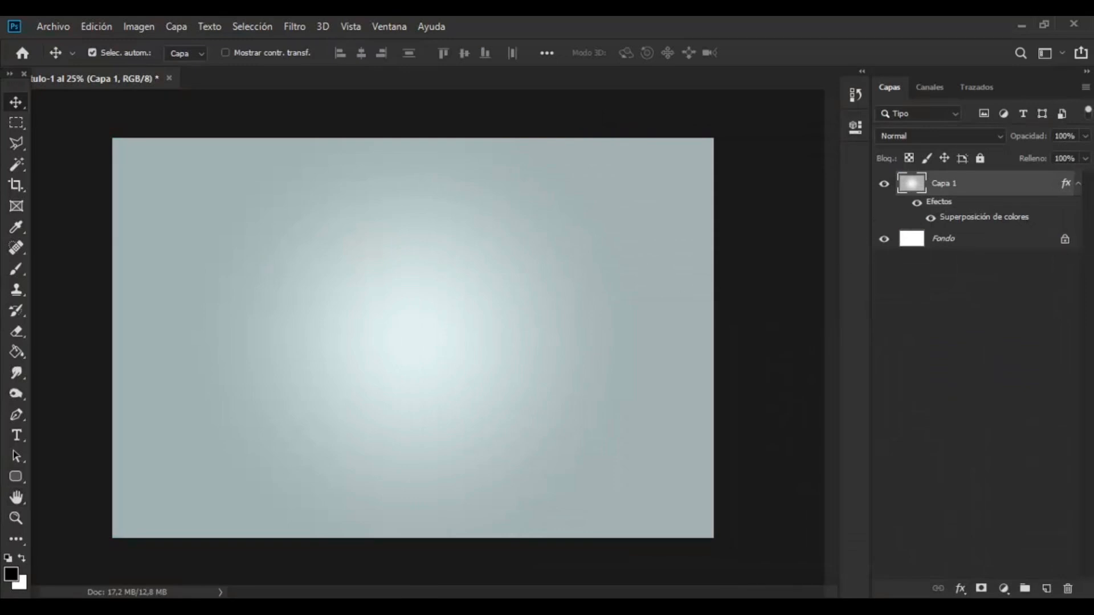
Lighten the gradient layer by lowering its opacity, and lock the layer completely
left_click_drag(1051, 152, 1047, 153)
left_click(980, 159)
Draw an upright rounded rectangle about 592 × 1060 px near the canvas centre, with 250 px corner radii and a cyan fill
left_click_drag(334, 224, 452, 433)
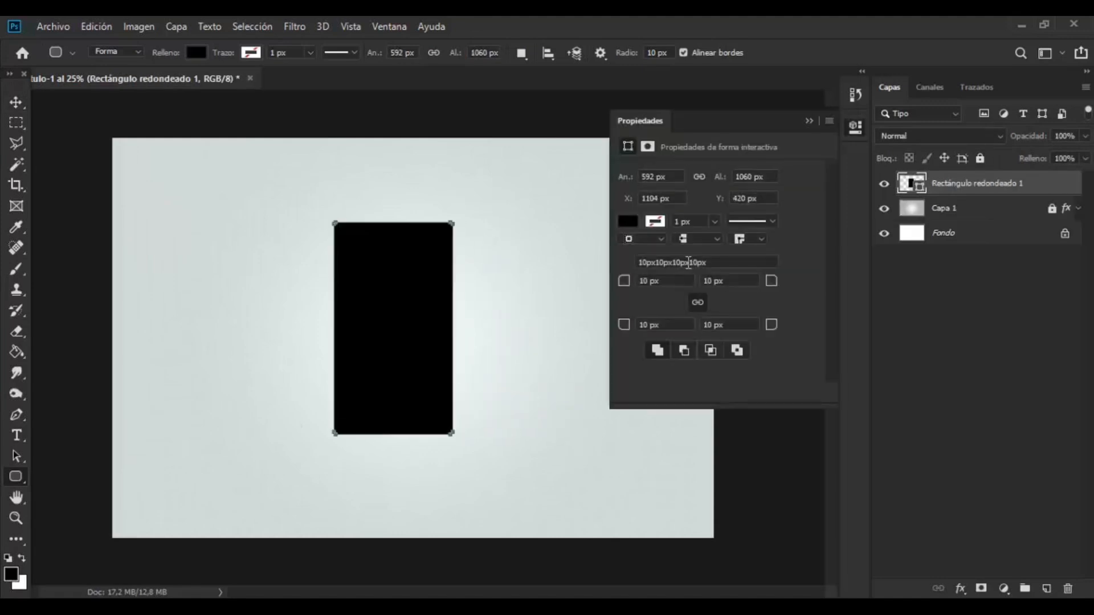
left_click(642, 326)
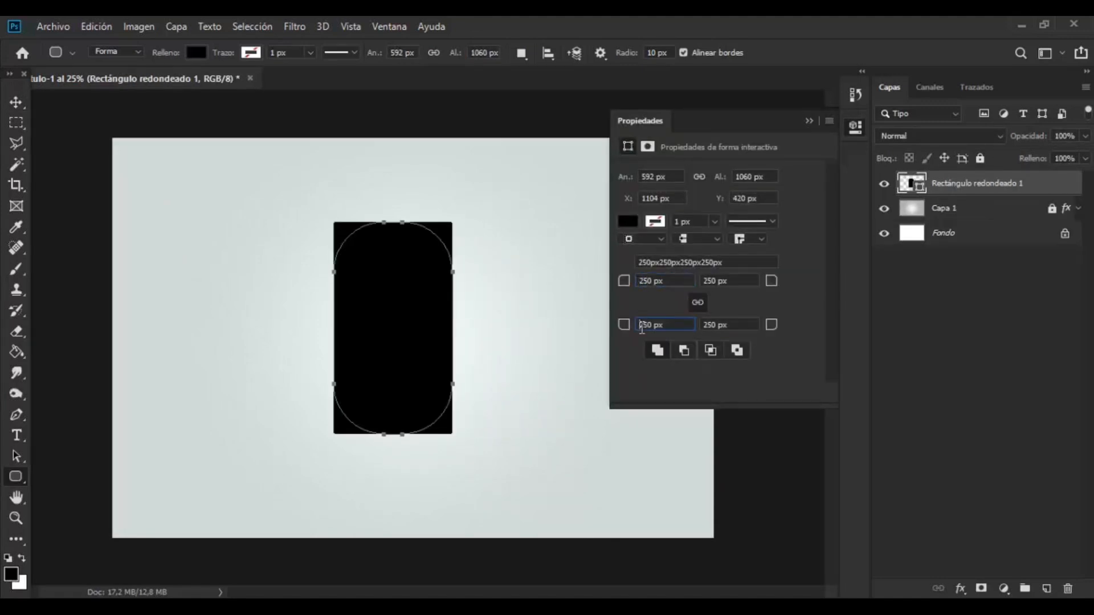
left_click(629, 222)
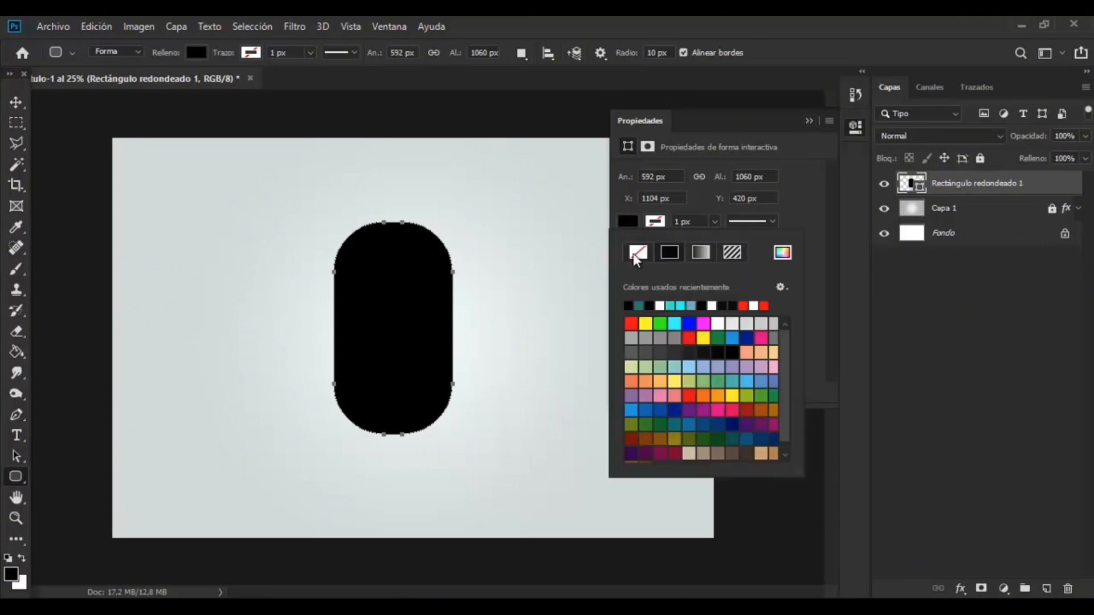
left_click(680, 307)
left_click(855, 126)
Duplicate the rounded rectangle and widen the lower one slightly toward the right to form the side thickness
key("ctrl+j")
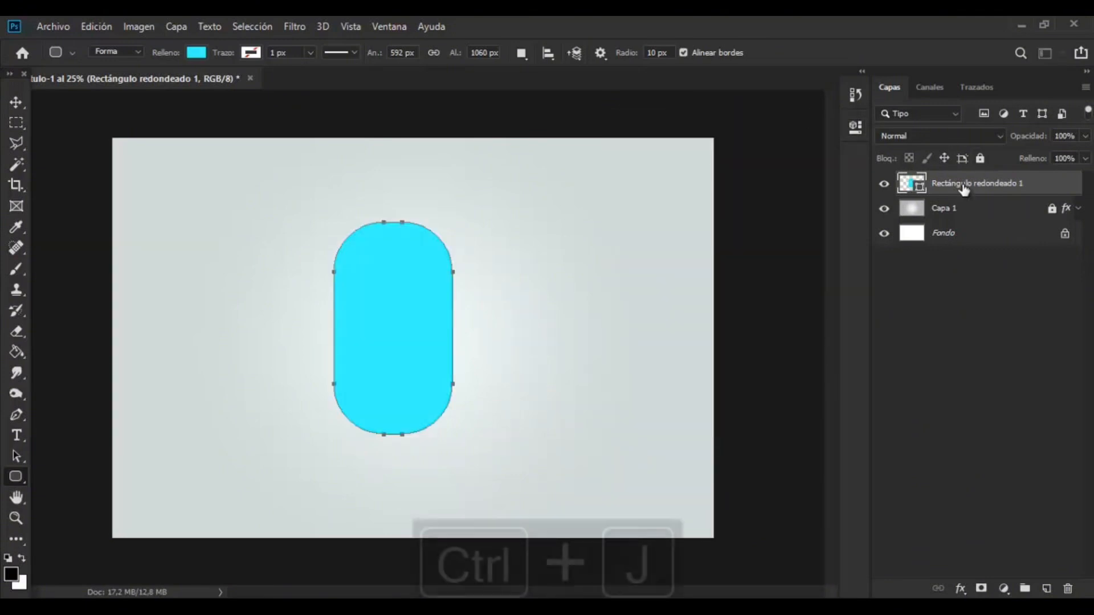
left_click(16, 102)
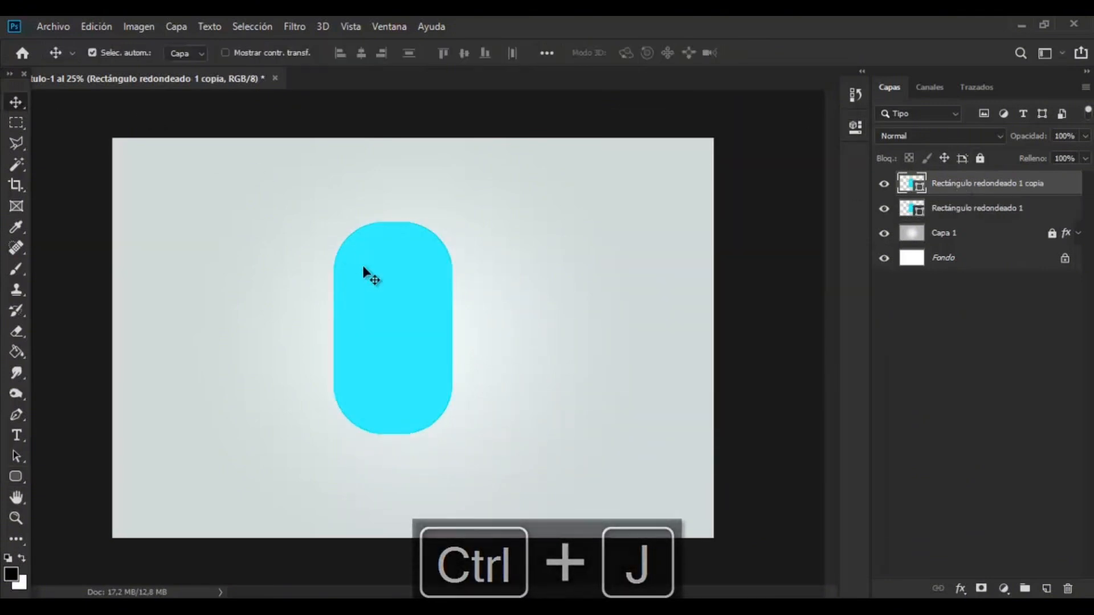
left_click(963, 208)
key("ctrl+t")
left_click_drag(453, 328, 472, 327)
key("Return")
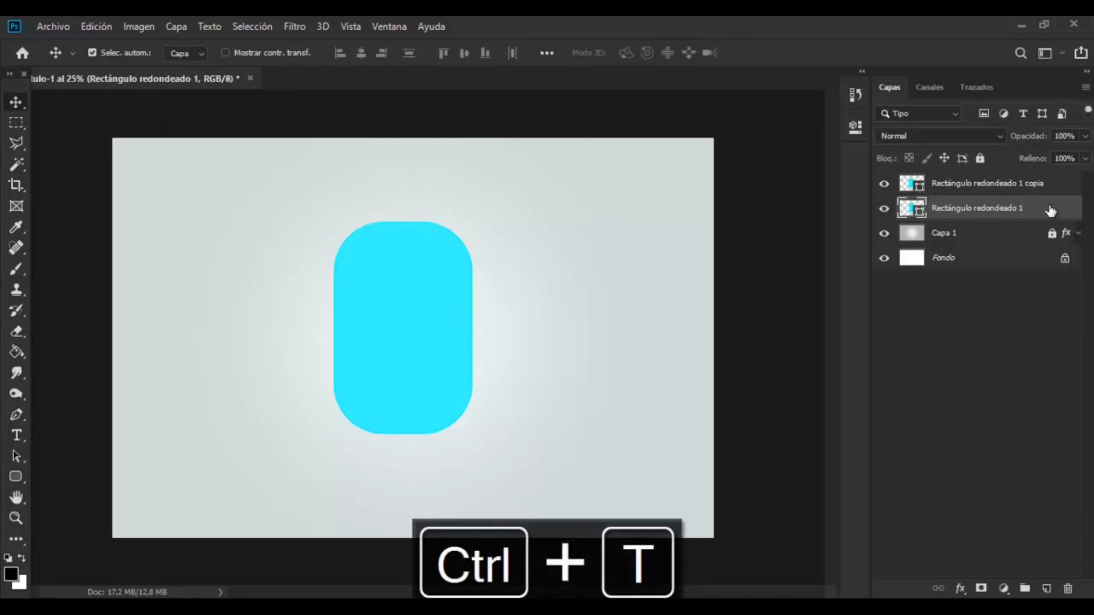
Apply a darker teal color overlay to the lower rounded rectangle
double_click(1062, 212)
left_click(567, 419)
mouse_move(805, 183)
left_mouse_down()
mouse_move(965, 125)
mouse_move(819, 176)
left_mouse_up()
left_click(1039, 212)
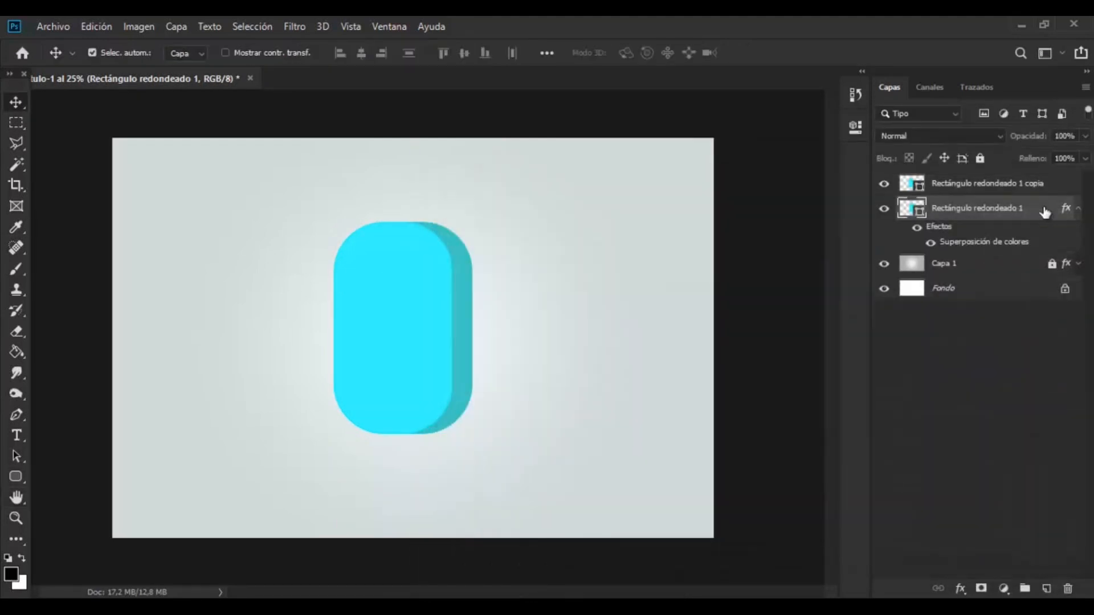
left_click(986, 187)
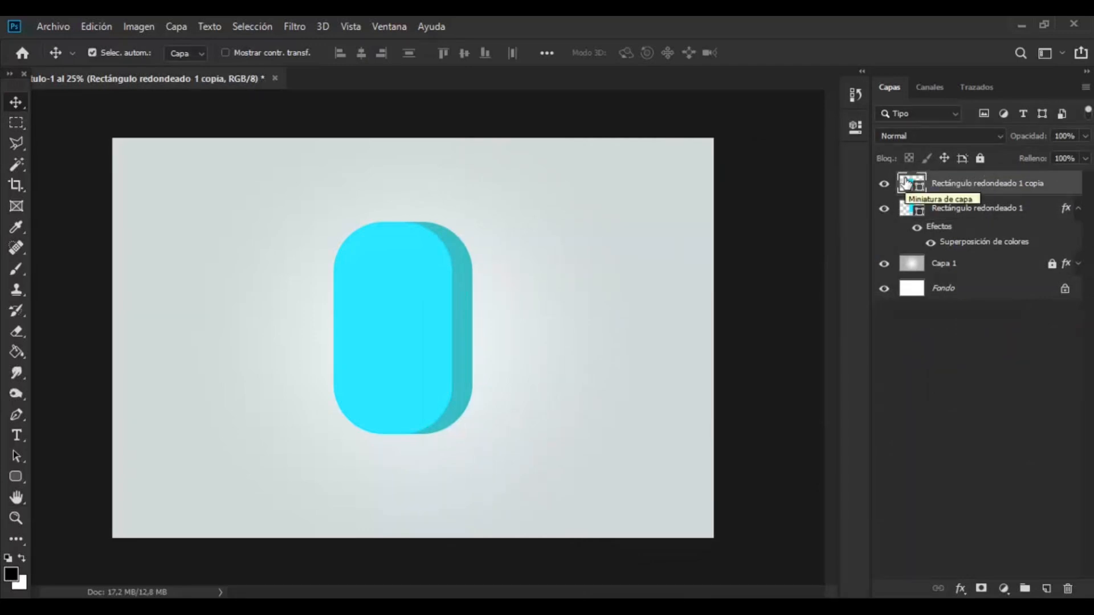
key("F9")
key("ctrl+z")
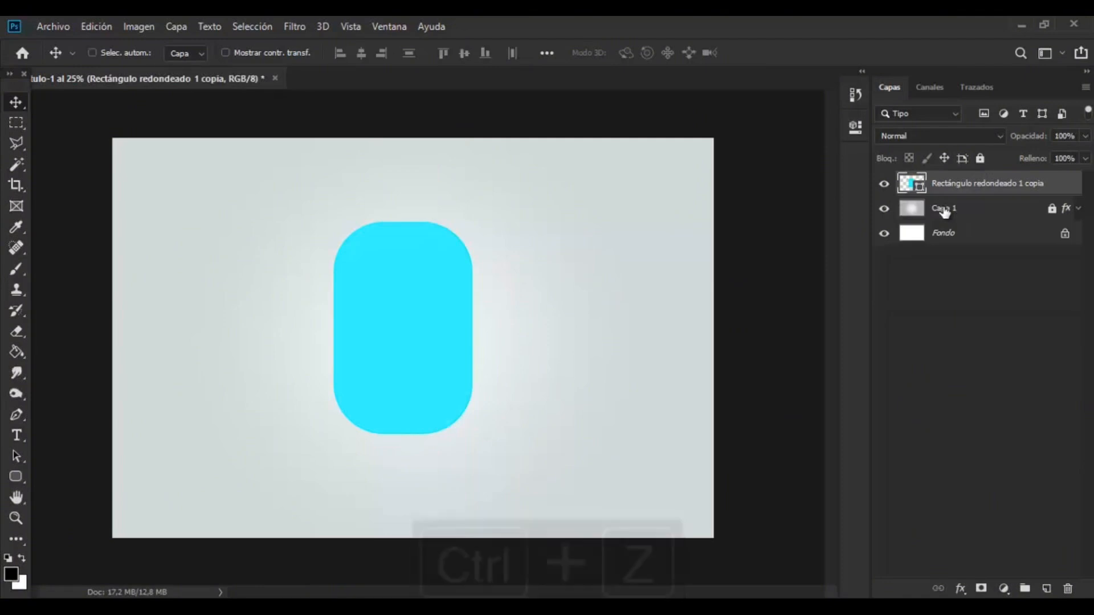
key("ctrl+z")
Rasterize the lower rounded rectangle layer and merge it with the copy above
right_click(975, 214)
left_click(863, 260)
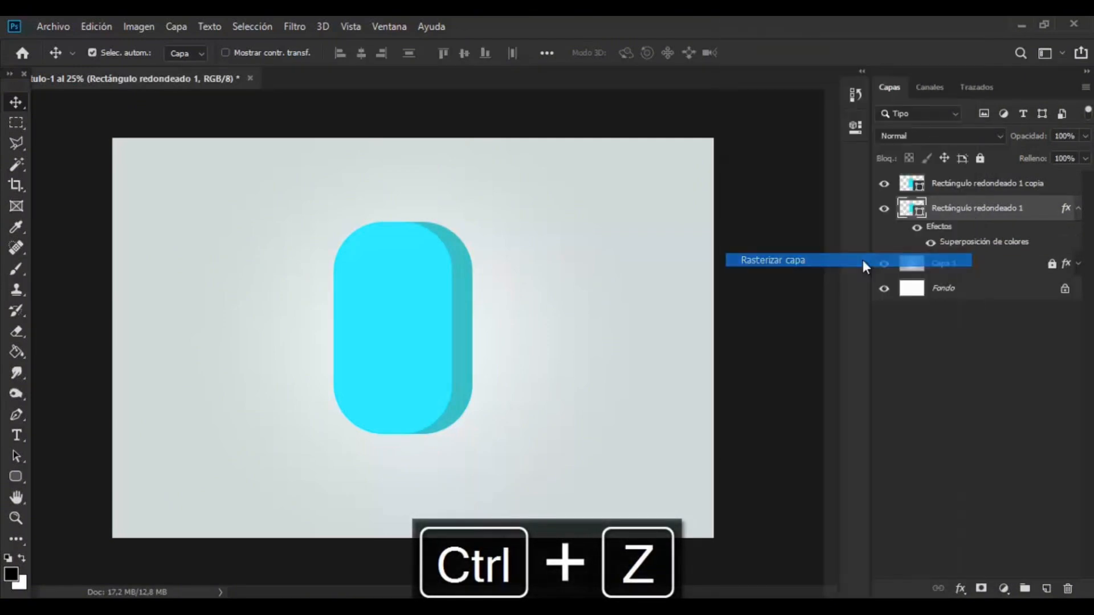
left_click(975, 188, "shift")
key("ctrl+e")
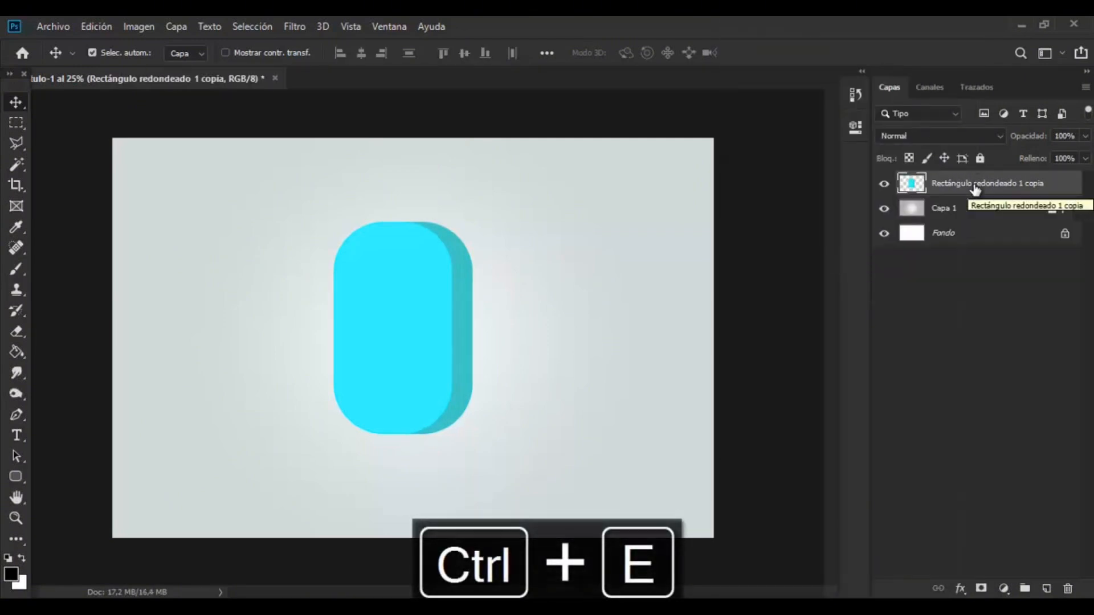
Add a new layer and outline a curved bite edge with the Polygonal Lasso across the bar's upper-right corner
left_click(1047, 589)
key("ctrl+plus")
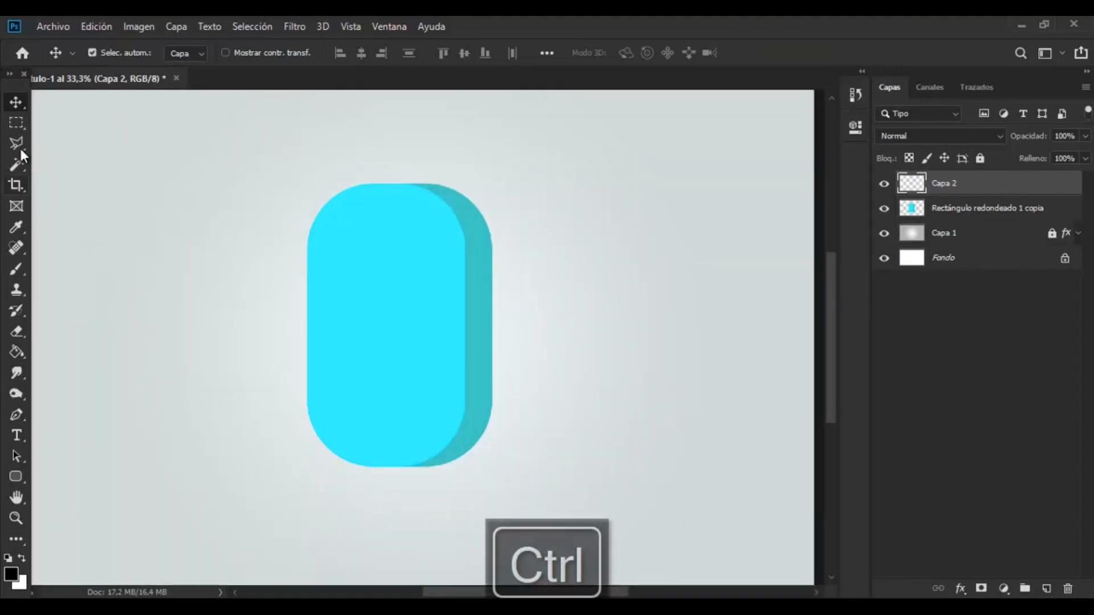
left_click(17, 144)
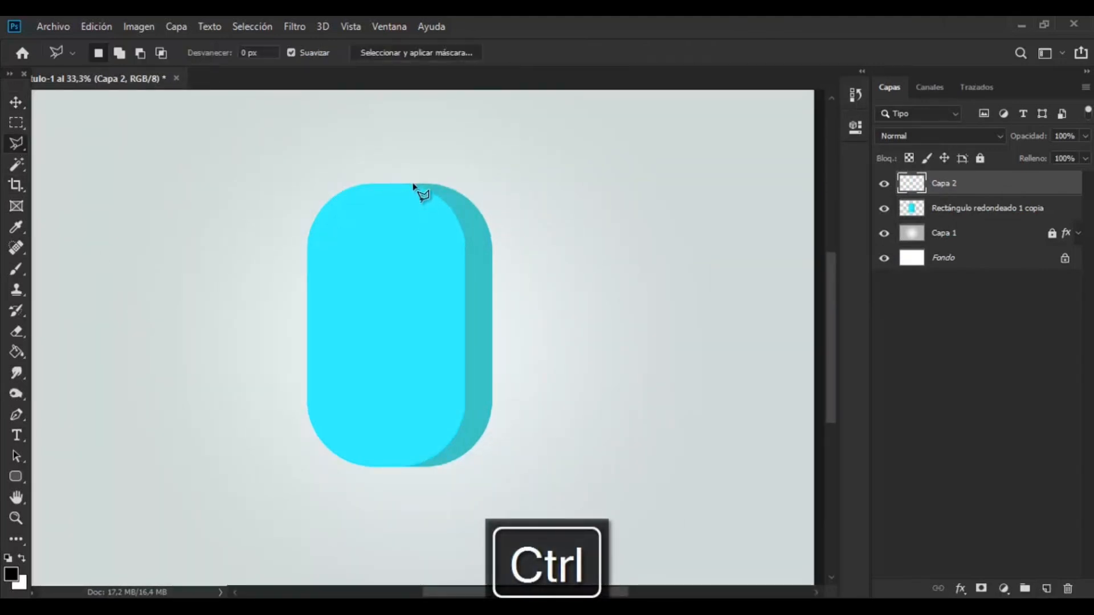
left_click_drag(411, 210, 444, 234)
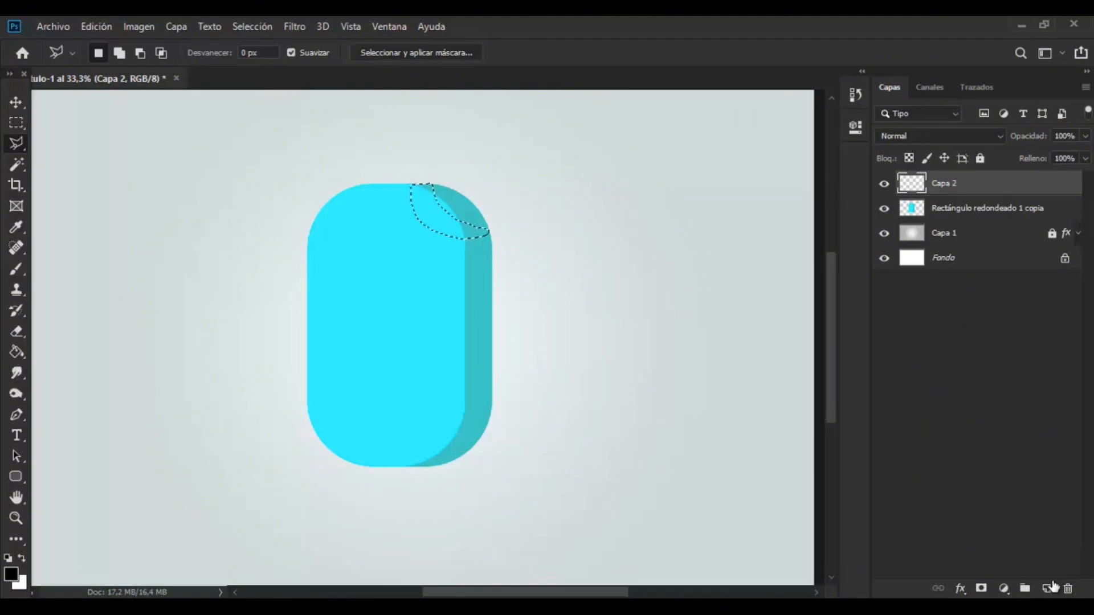
Fill the bite-edge selection on another new layer with a lighter tint of the bar's cyan
left_click(1050, 588)
left_click(16, 227)
left_click(399, 227)
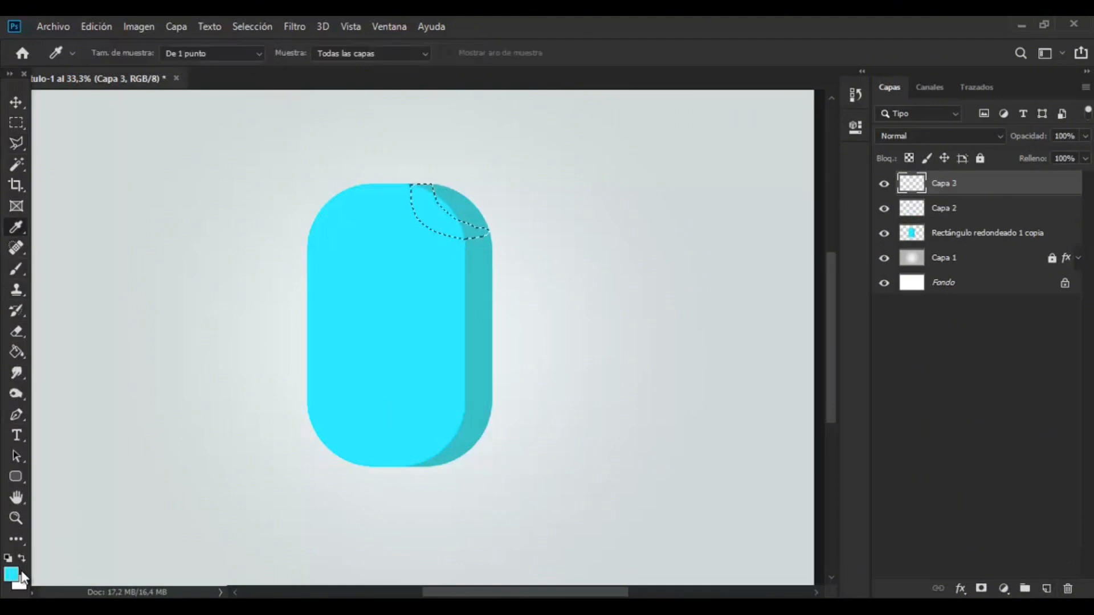
left_click(13, 575)
left_click(973, 133)
left_click(16, 351)
left_click(427, 216)
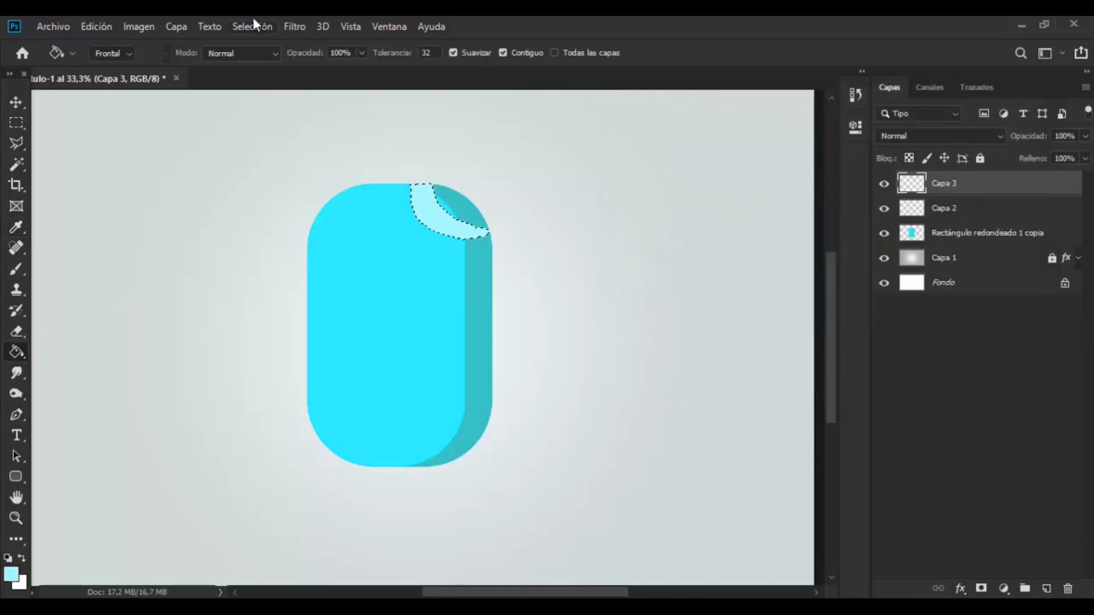
Deselect, add a layer mask to the merged rectangle layer, and brush out the bar's corner beyond the bite edge
left_click(923, 210)
left_click(934, 233)
key("ctrl+d")
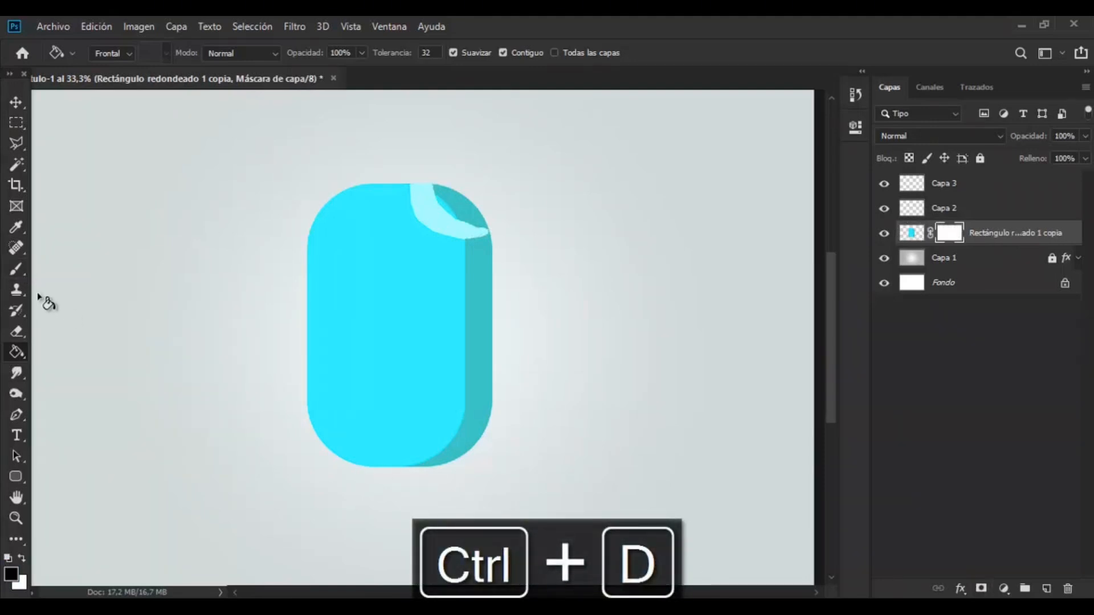
key("b")
left_click(116, 53)
left_click_drag(93, 141, 149, 141)
left_click_drag(468, 185, 477, 196)
right_click(477, 196, "alt")
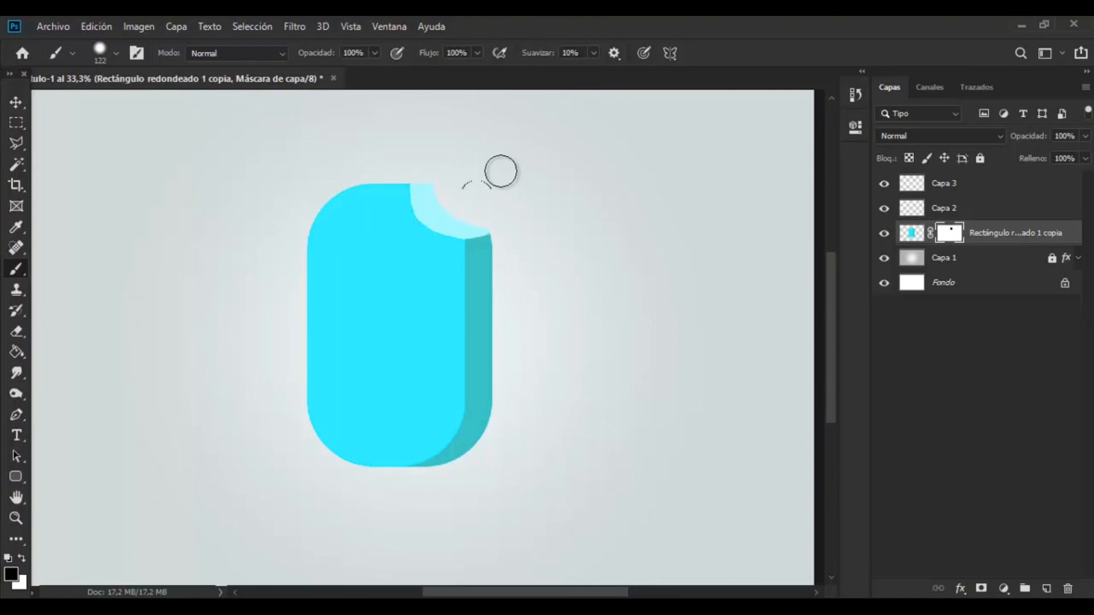
Enlarge the light bite edge on Capa 3 to about 137.29% width and 143.46% height
left_click(944, 182)
key("ctrl+t")
left_click_drag(410, 211, 383, 217)
left_click_drag(447, 253, 442, 264)
left_click_drag(493, 225, 493, 225)
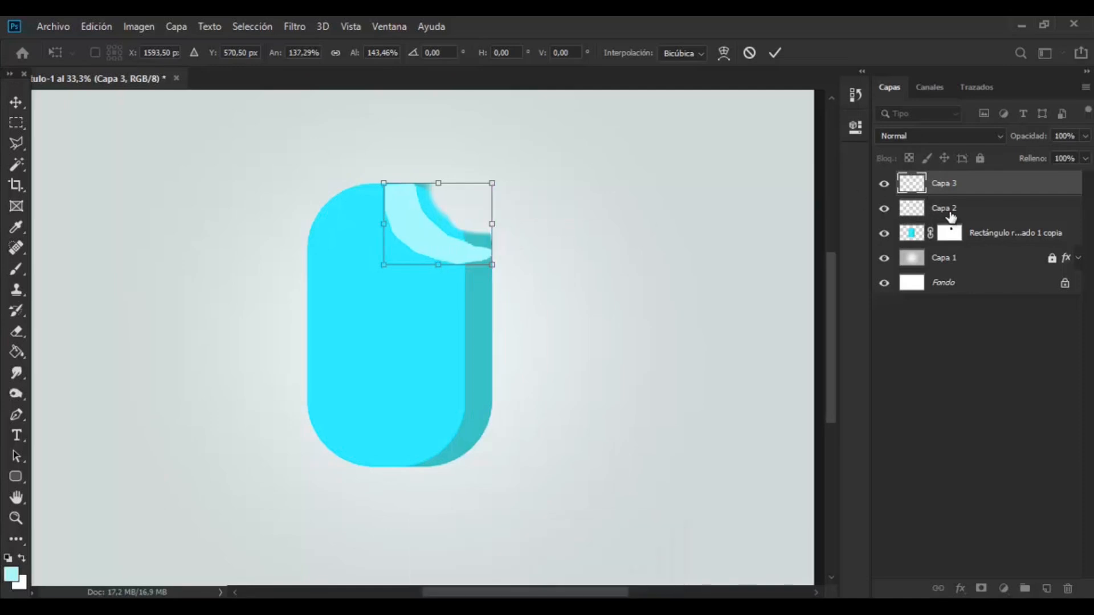
Brush out the rest of the corner on the rectangle's layer mask up to the enlarged bite edge
left_click(951, 211)
key("b")
key("ctrl+z")
key("ctrl+z")
key("ctrl+z")
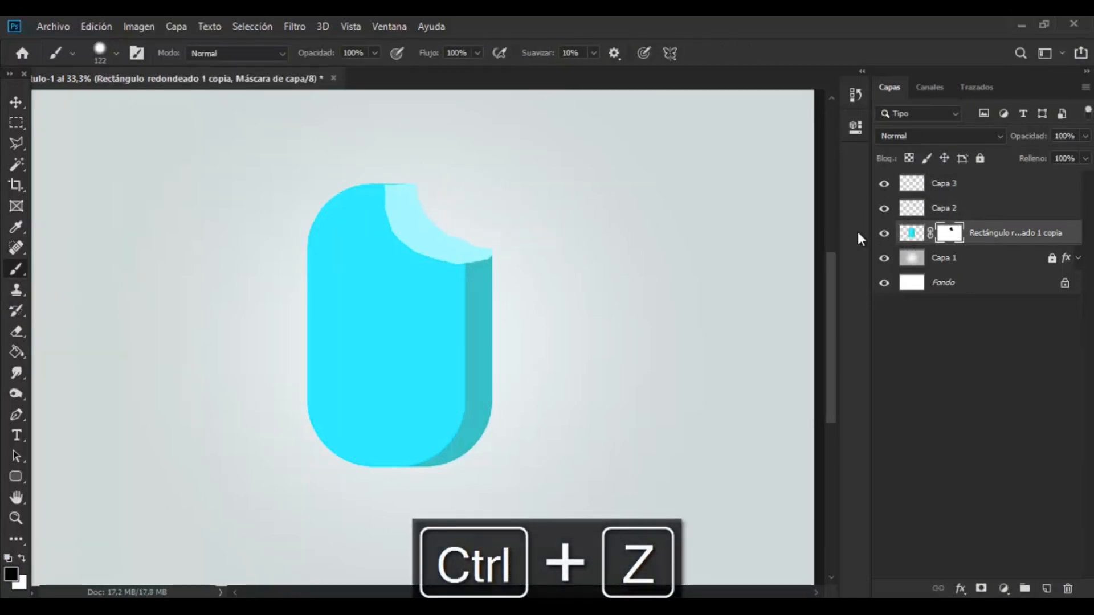
Merge Capa 3, Capa 2 and the masked rectangle into a single layer
left_click(946, 212, "ctrl")
left_click(939, 188, "ctrl")
key("ctrl+e")
key("F9")
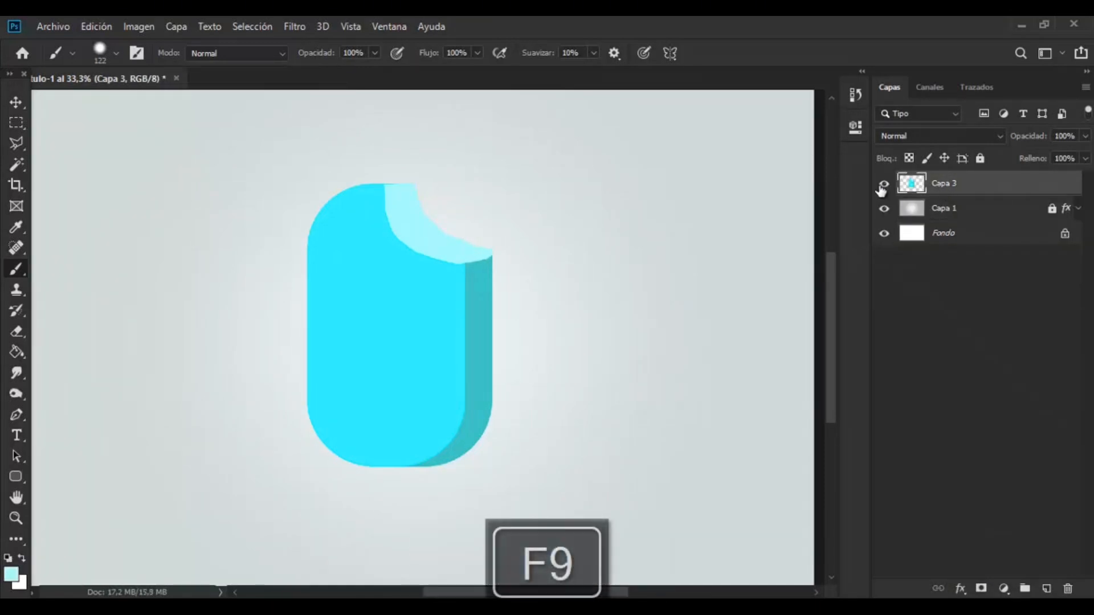
Place the Carbon-Institute-1600x900 ocean image from the ICE CREAM folder into the document and rotate it by about 89°
key("alt+Tab")
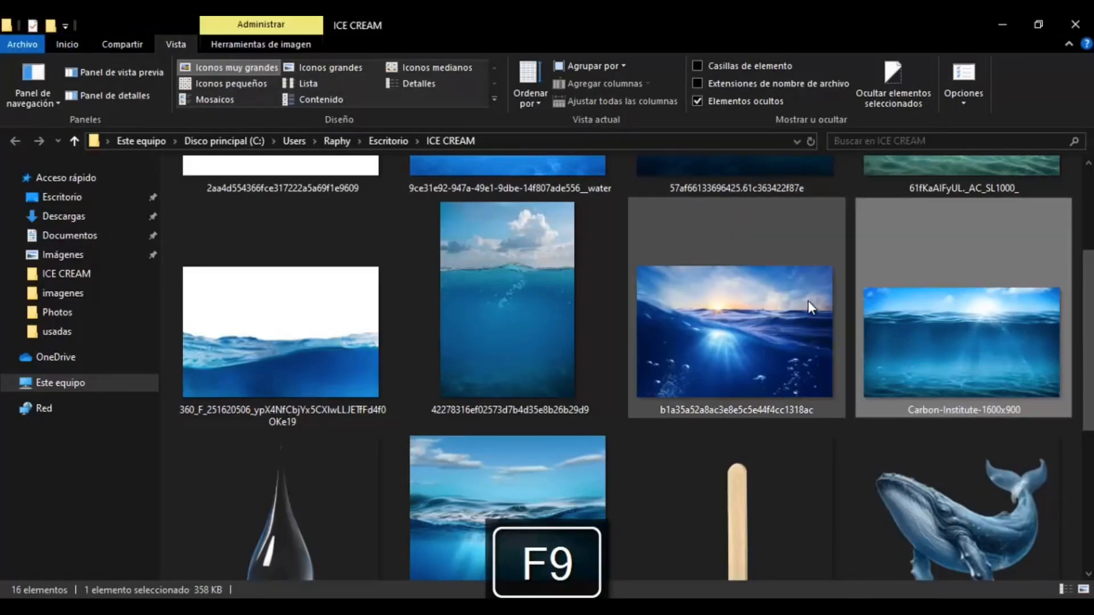
scroll(924, 296, "up", 3)
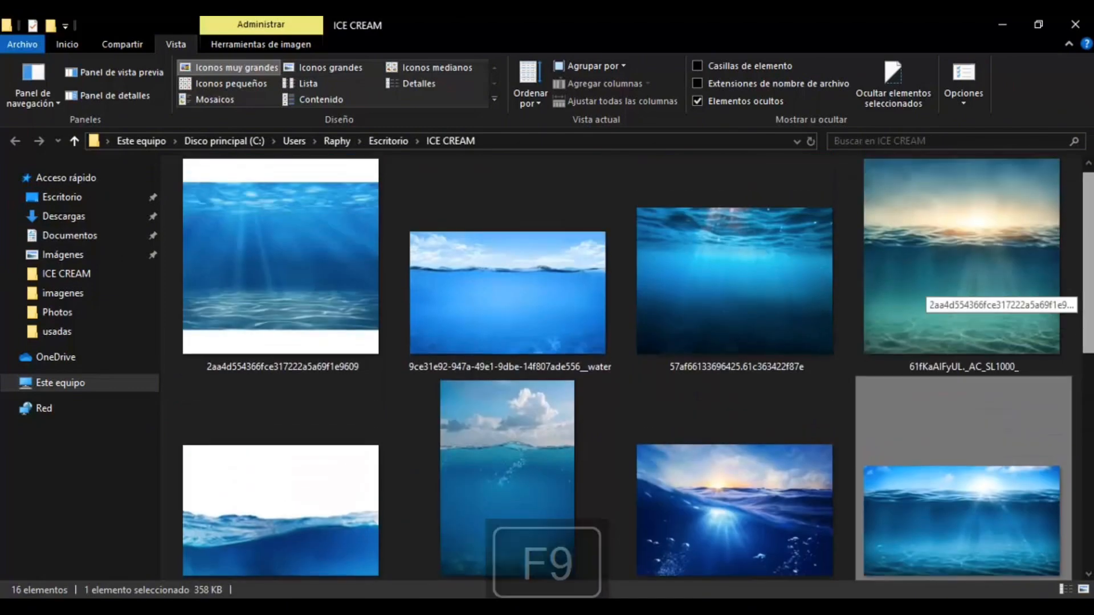
scroll(970, 310, "down", 3)
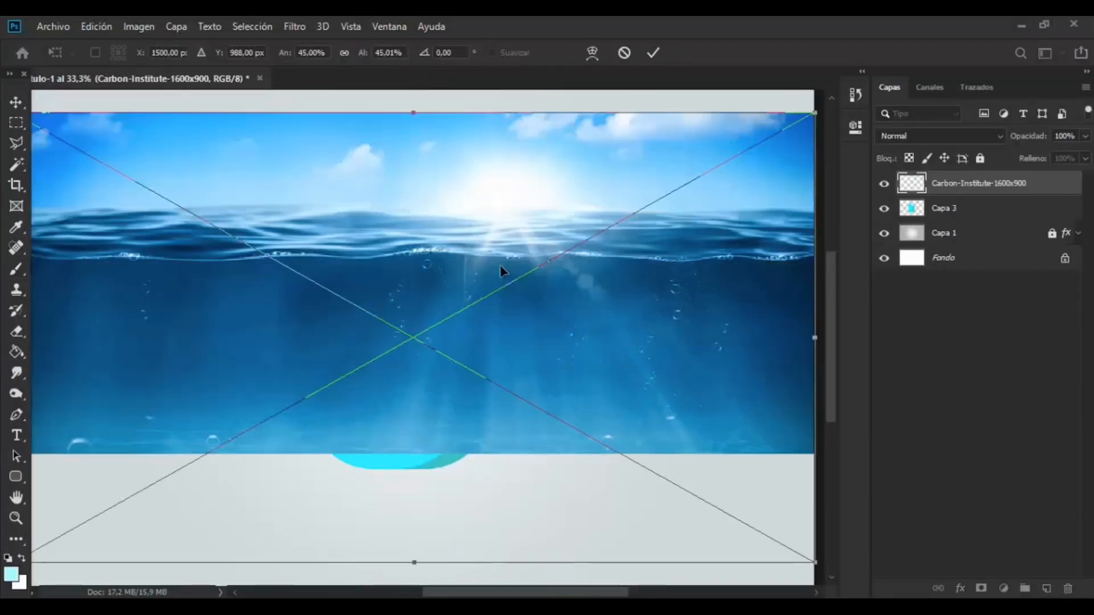
left_click_drag(736, 103, 716, 337)
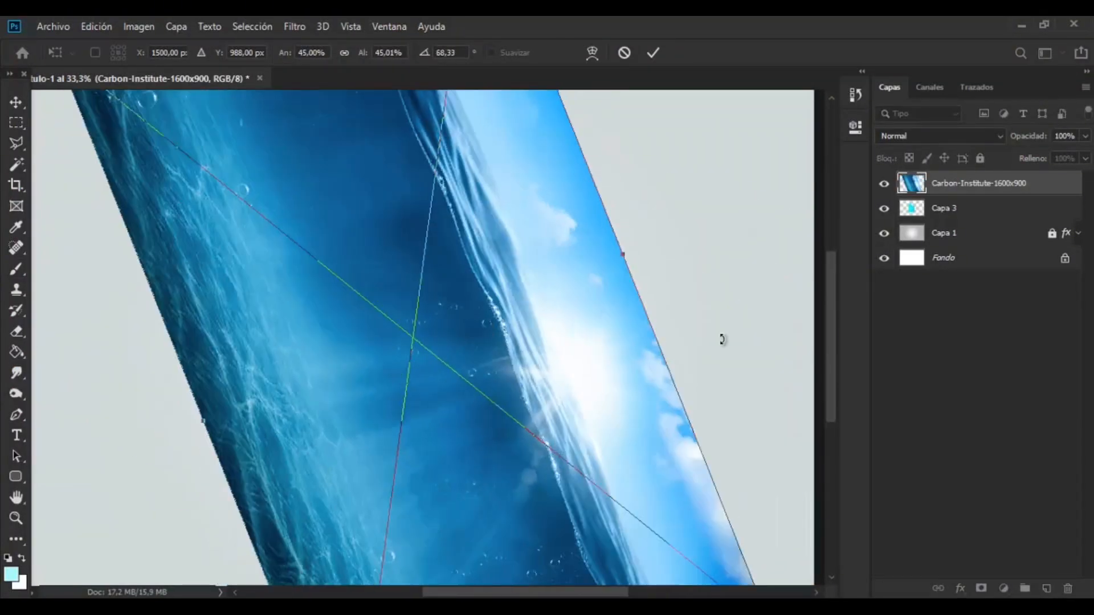
key("ctrl+minus")
left_click_drag(654, 412, 584, 467)
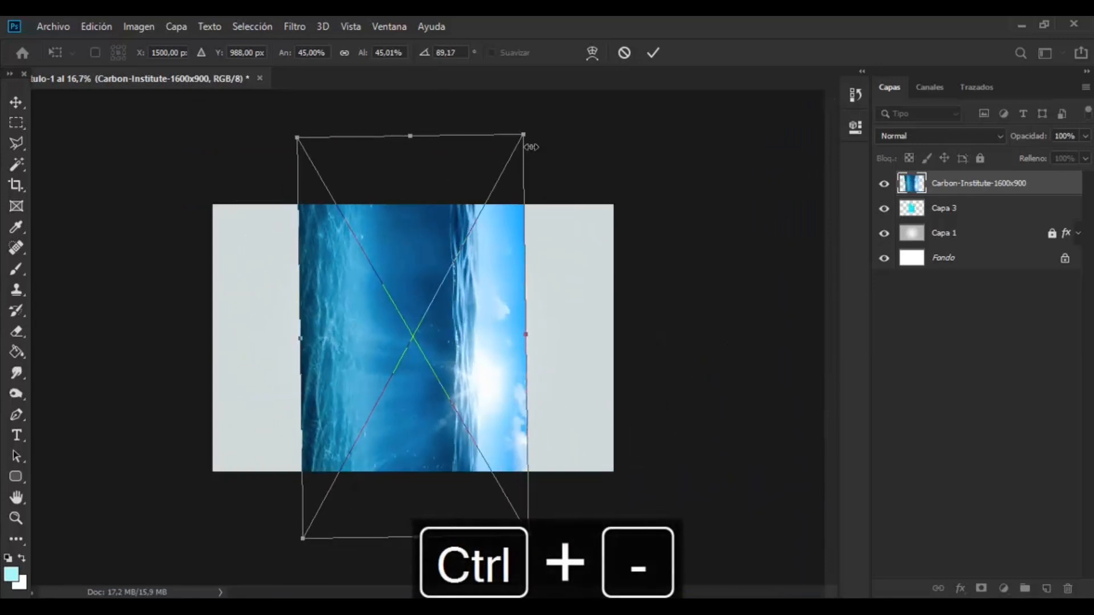
Move the rotated ocean image down so its waterline runs along the bar's shaded side, and set its opacity to 50%
left_click_drag(487, 253, 489, 320)
left_click(16, 103)
left_click(1085, 136)
left_click_drag(1083, 155, 1047, 155)
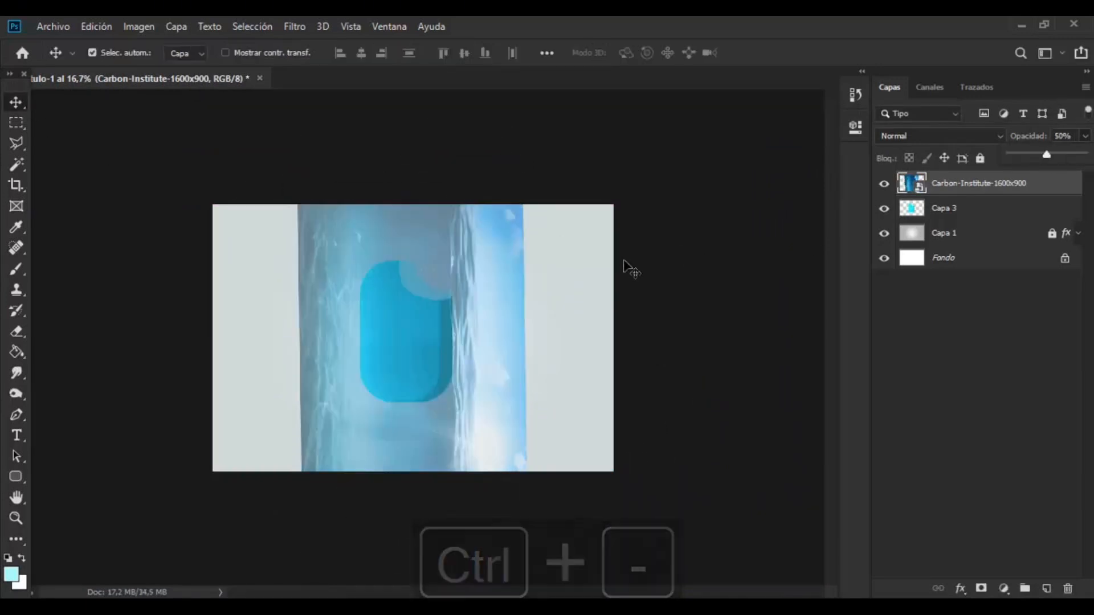
Free Transform the ocean image, narrowing and slightly tilting it so its waves line up with the bar's shaded side
key("ctrl+plus")
key("ctrl+plus")
key("ctrl+minus")
key("ctrl+t")
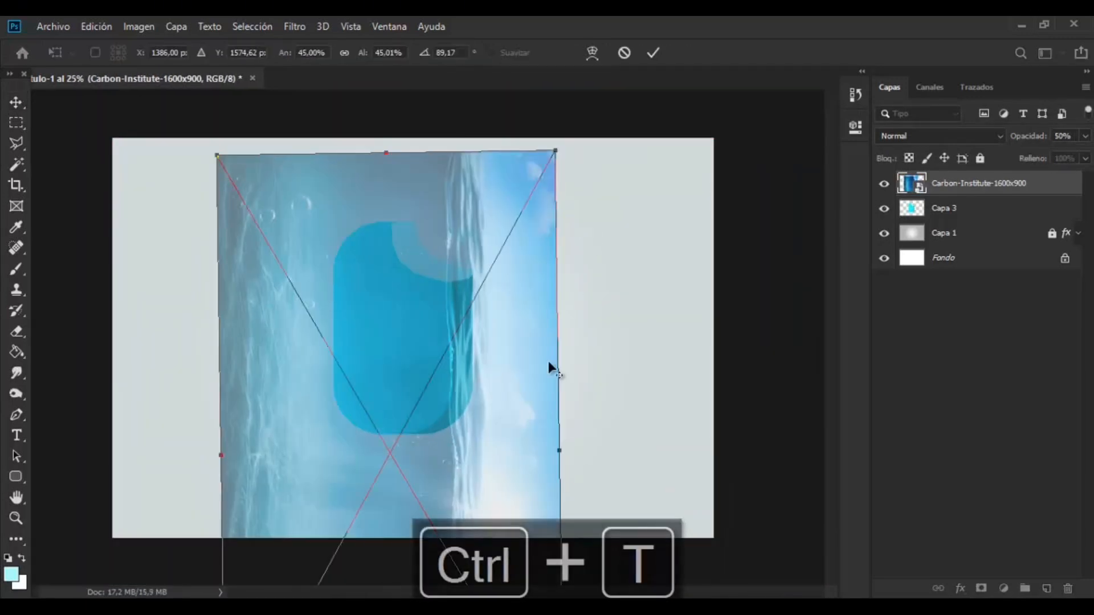
left_click_drag(559, 454, 529, 454)
left_click_drag(247, 456, 272, 454)
left_click_drag(550, 153, 563, 160)
left_click_drag(524, 227, 522, 228)
left_click_drag(530, 454, 520, 454)
left_click(16, 102)
Puppet-warp the ocean image, pinning the waterline along the shaded side and bending it around the bar's lower corner
left_click(140, 26)
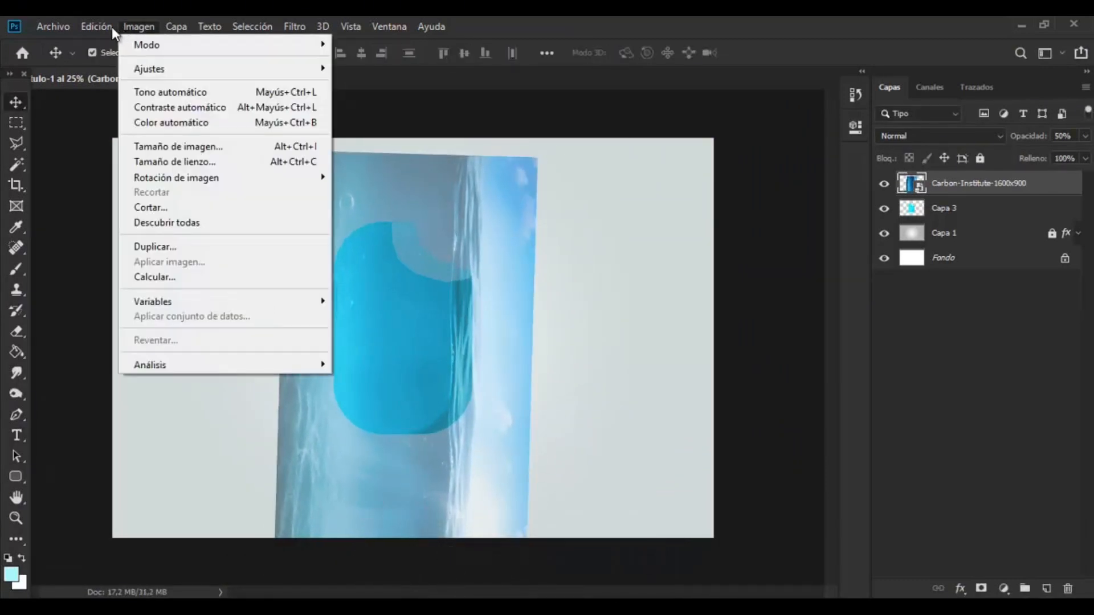
left_click(214, 275)
key("ctrl+plus")
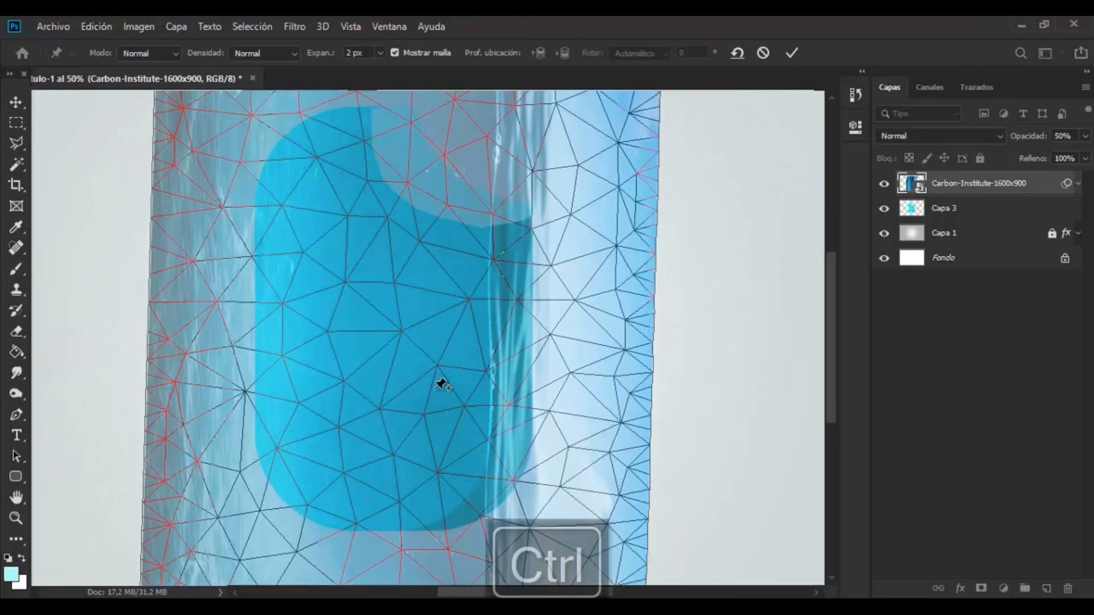
left_click_drag(487, 554, 409, 532)
left_click_drag(459, 475, 479, 483)
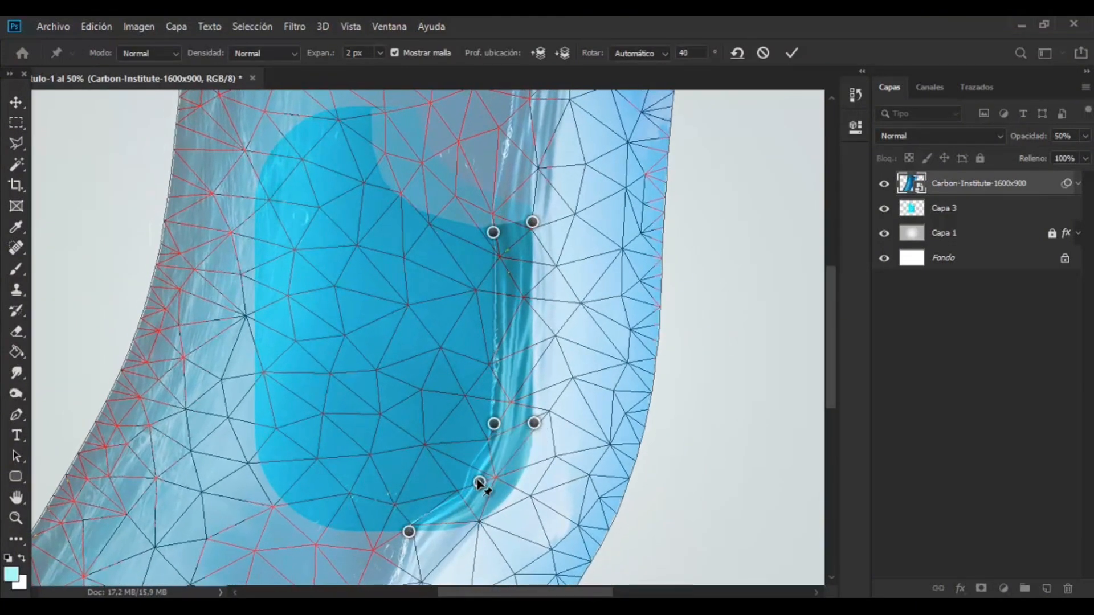
Set the warp mesh expansion to 49 px and pull the waterline pin at the lower corner slightly outward
left_click_drag(380, 53, 409, 71)
left_click(427, 532)
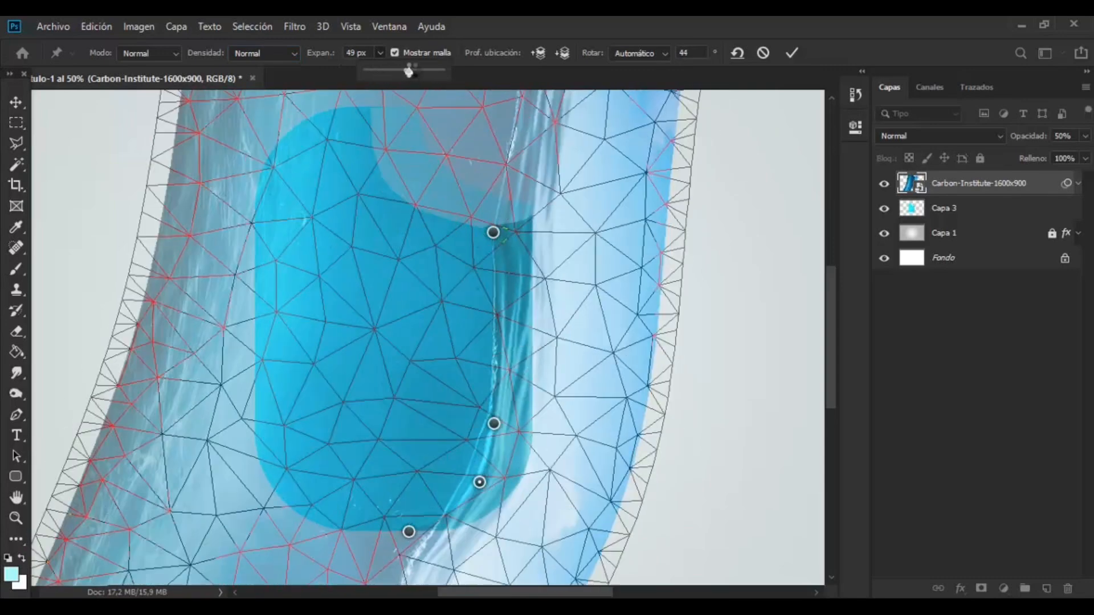
left_click_drag(480, 482, 486, 487)
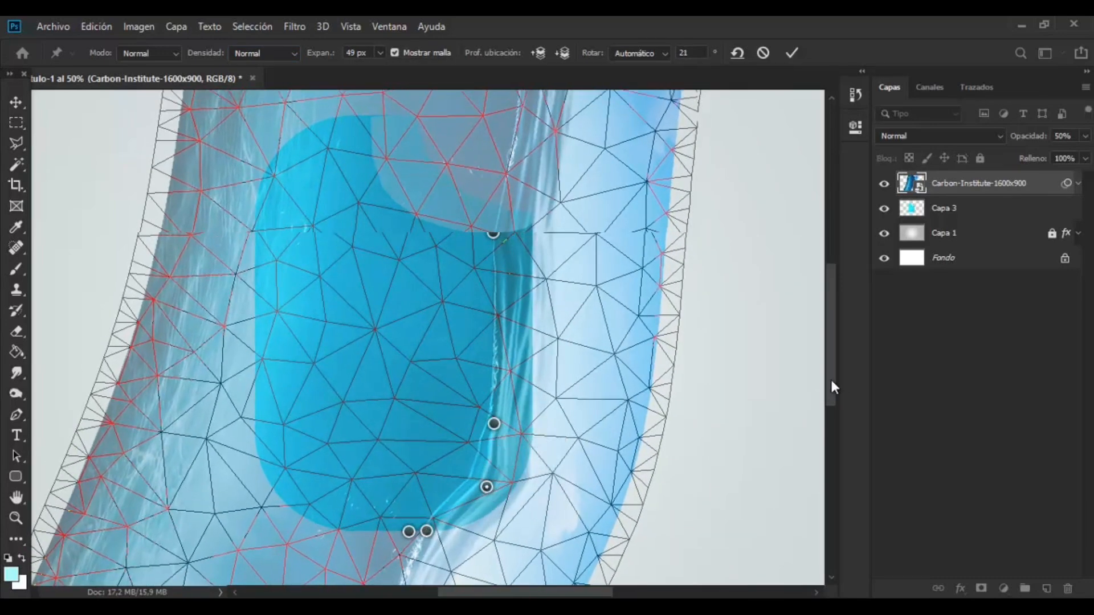
Add a pin in the sky outside the shaded side, and set the mesh expansion to 25 px and density to Más puntos
left_click_drag(832, 388, 831, 406)
left_click(557, 346)
left_click_drag(380, 53, 366, 72)
left_click(289, 56)
left_click(289, 91)
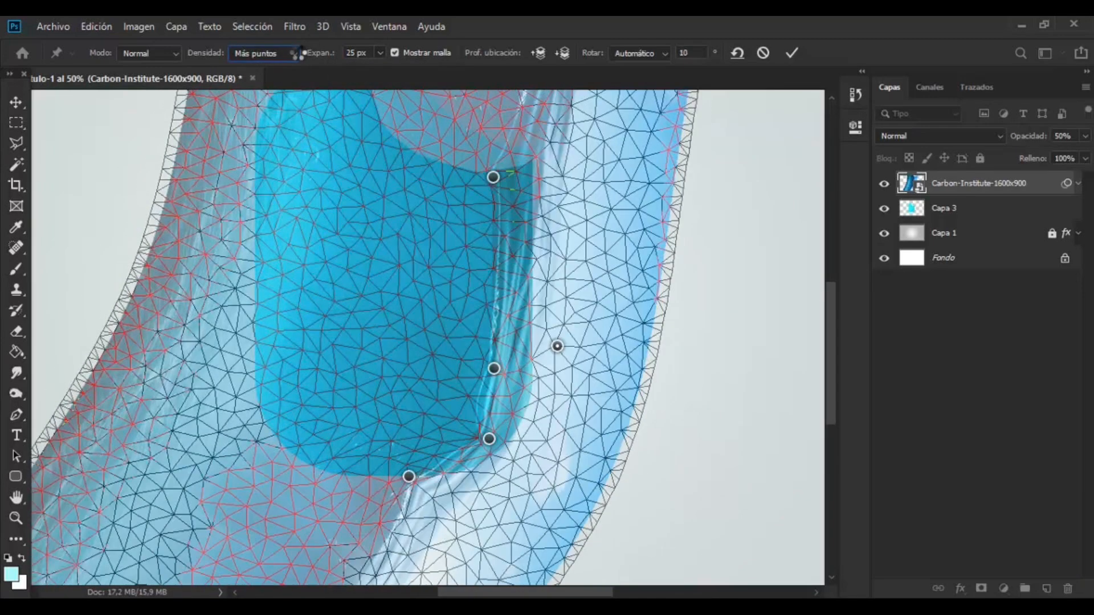
Adjust the lower-corner pin, add and shift a pin beside the bite's outer tip, and apply the puppet warp
left_click_drag(485, 439, 480, 439)
left_click(541, 176)
left_click_drag(541, 176, 529, 171)
key("Return")
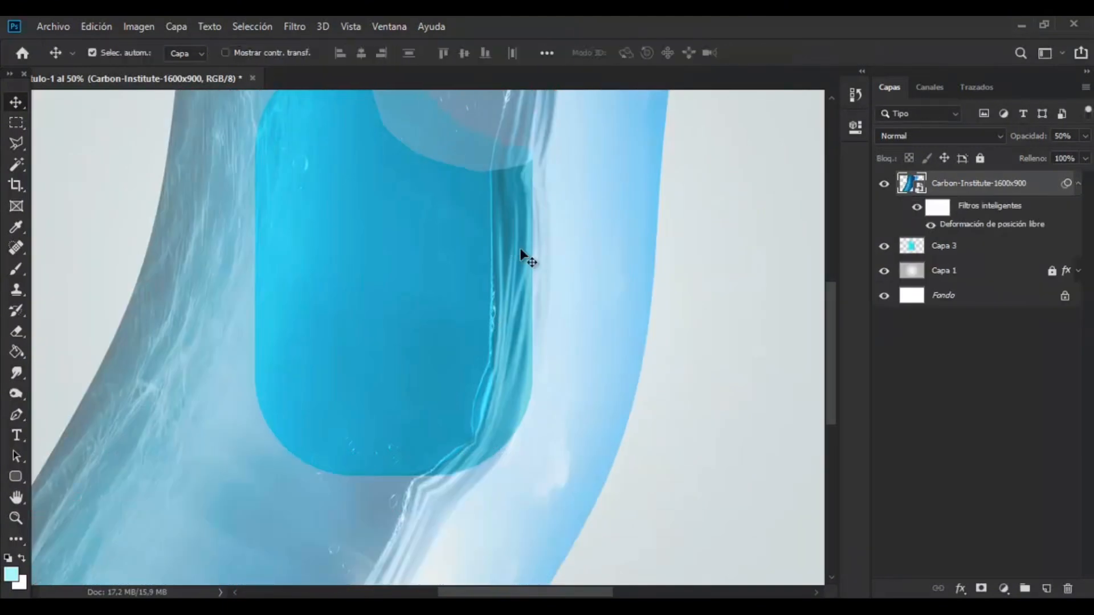
Rasterize the warped ocean layer and set the Smudge tool to 75% intensity
left_click(17, 374)
left_click(86, 402)
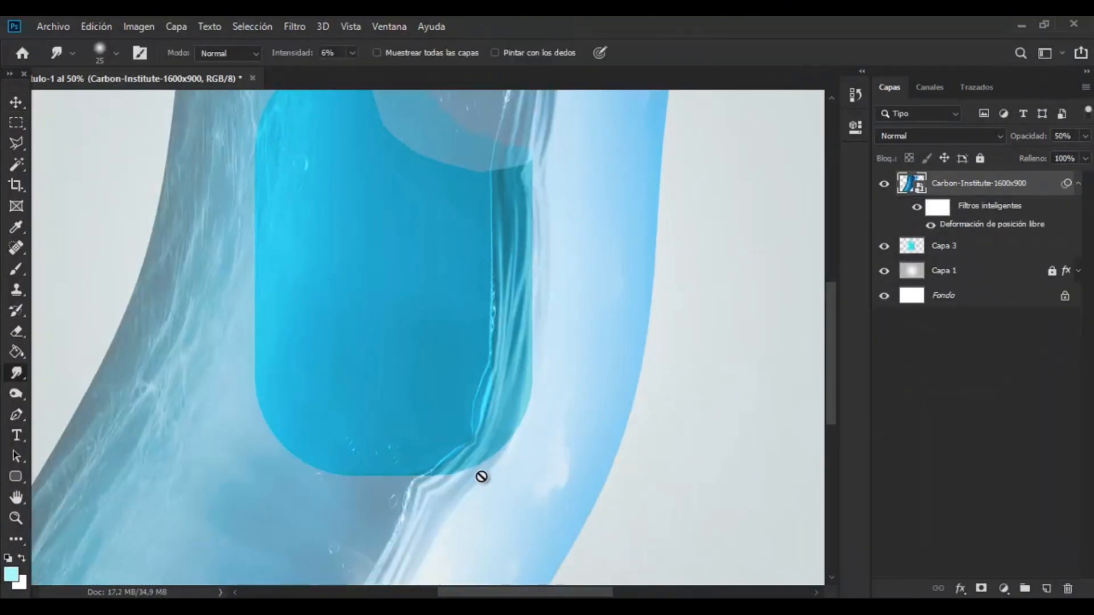
right_click(999, 203)
left_click(844, 298)
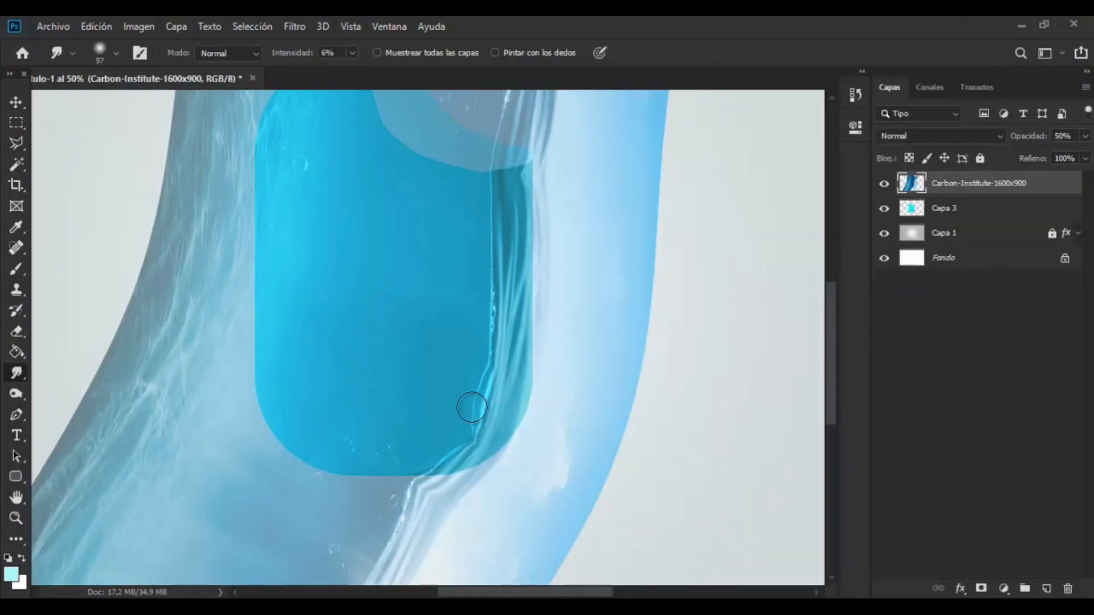
left_click(116, 53)
left_click(157, 142)
Undo the first smudge, enlarge the brush to 169 px, and smudge the waterline to follow the bar's rounded lower corner
left_click(469, 393)
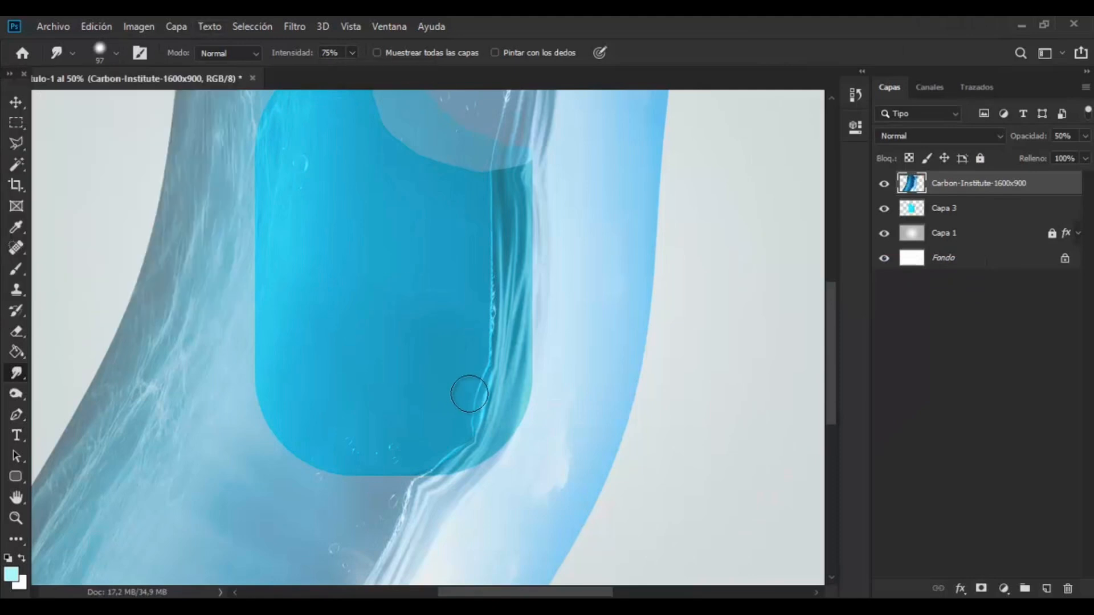
key("ctrl+z")
key("bracketright")
key("bracketright")
key("bracketright")
key("bracketright")
key("bracketright")
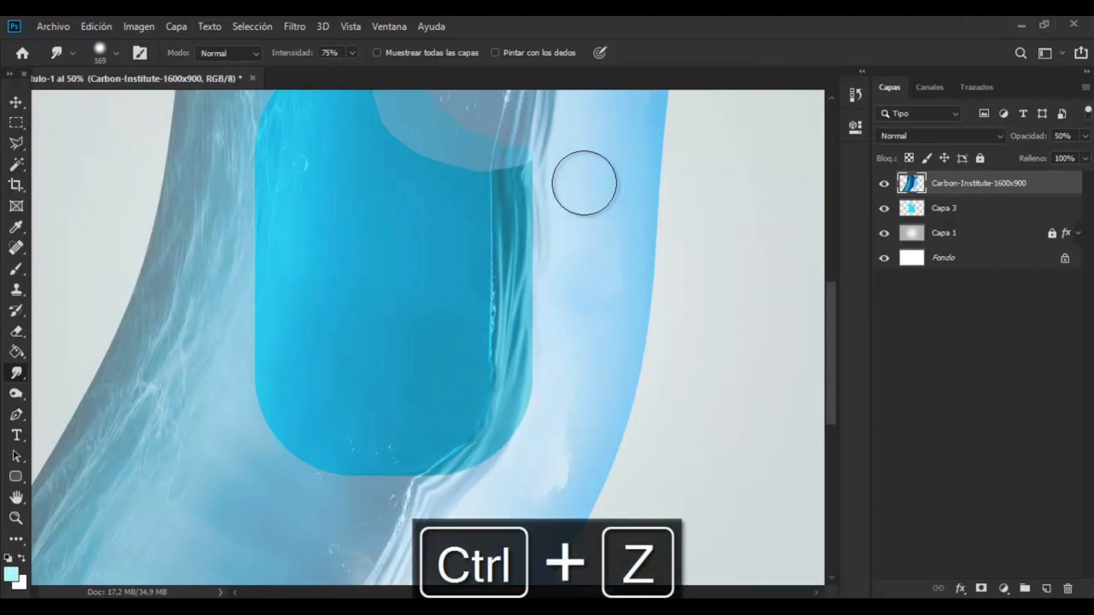
left_click_drag(438, 446, 457, 410)
mouse_move(448, 518)
left_mouse_down()
mouse_move(411, 540)
mouse_move(404, 505)
left_mouse_up()
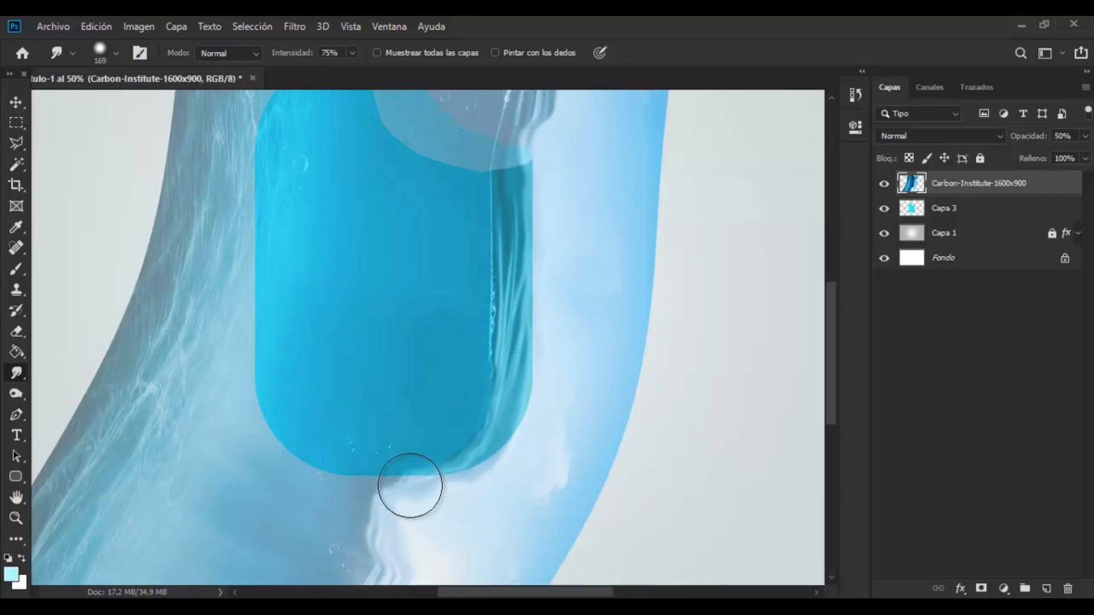
Select the dark side face on Capa 3, mask the warped ocean layer to that selection, and set its opacity to 100%
left_click(884, 183)
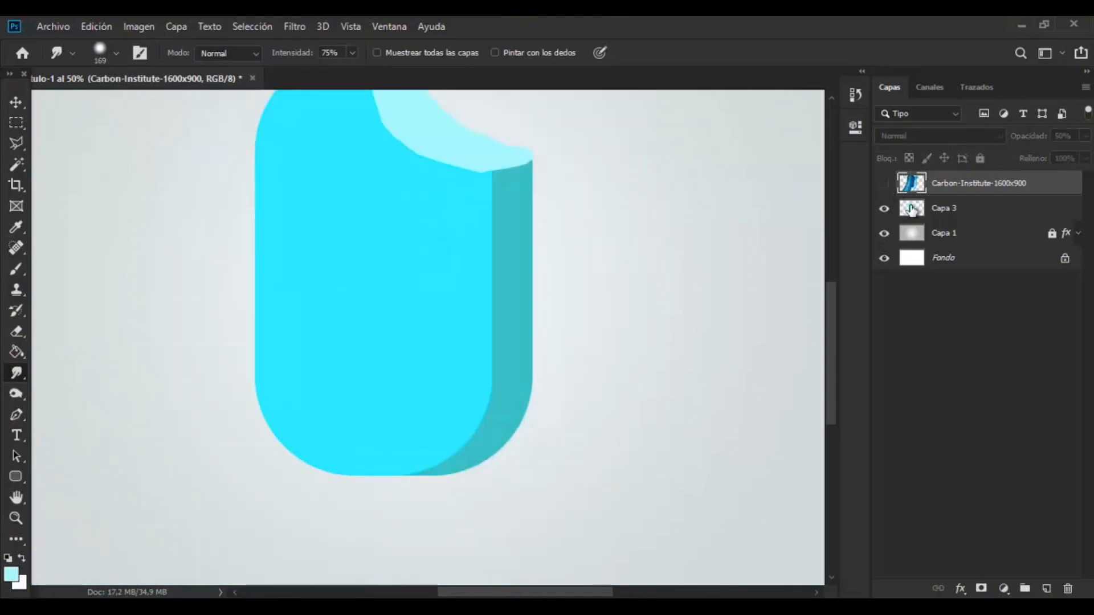
left_click(946, 208)
key("w")
left_click(884, 183)
left_click(980, 183)
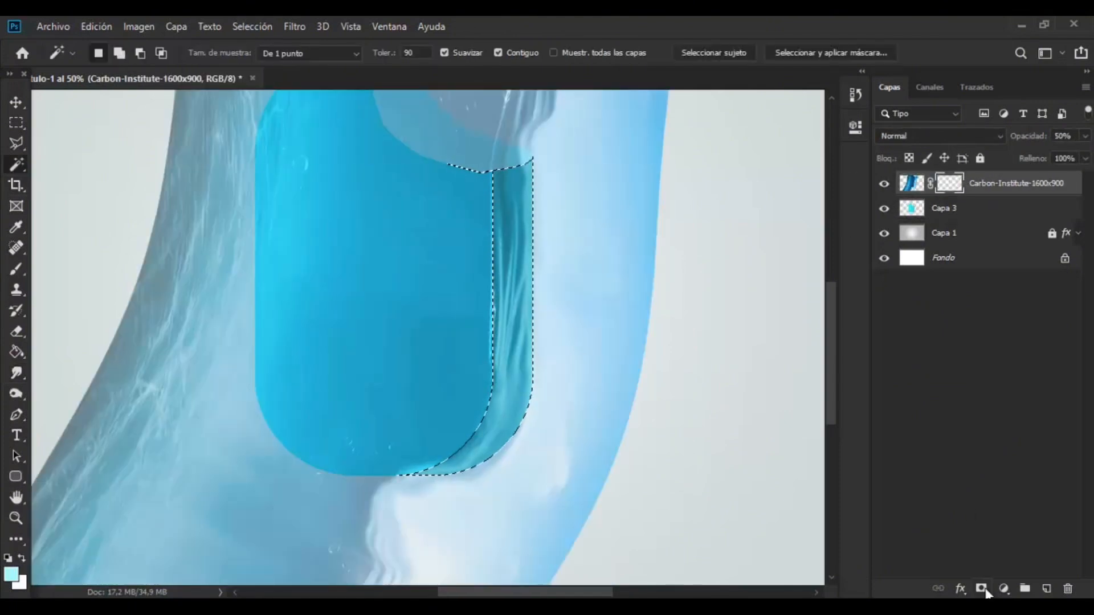
left_click(982, 588)
key("ctrl+minus")
key("ctrl+plus")
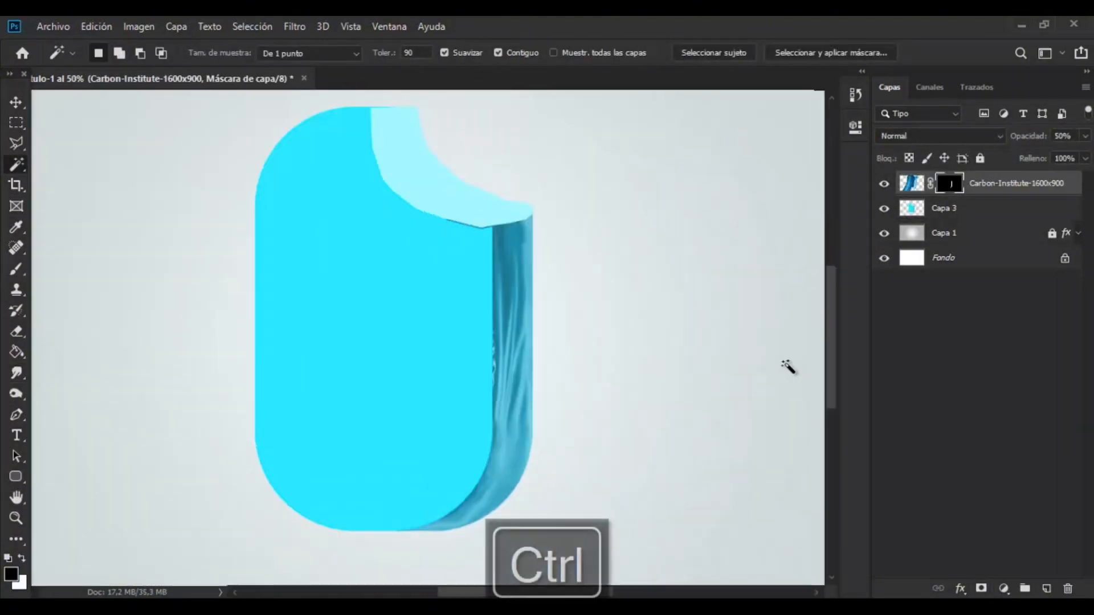
left_click_drag(1086, 153, 1082, 185)
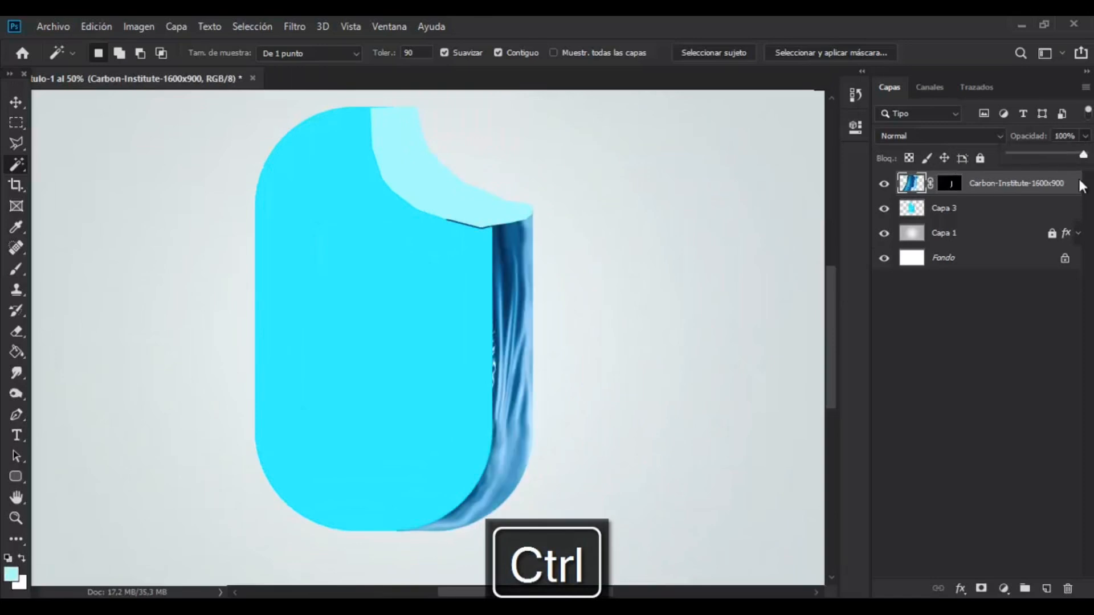
Load the ocean layer's mask as a selection, smudge away the white foam specks along the side's inner edge, and deselect
left_click(949, 185, "ctrl")
left_click(17, 372)
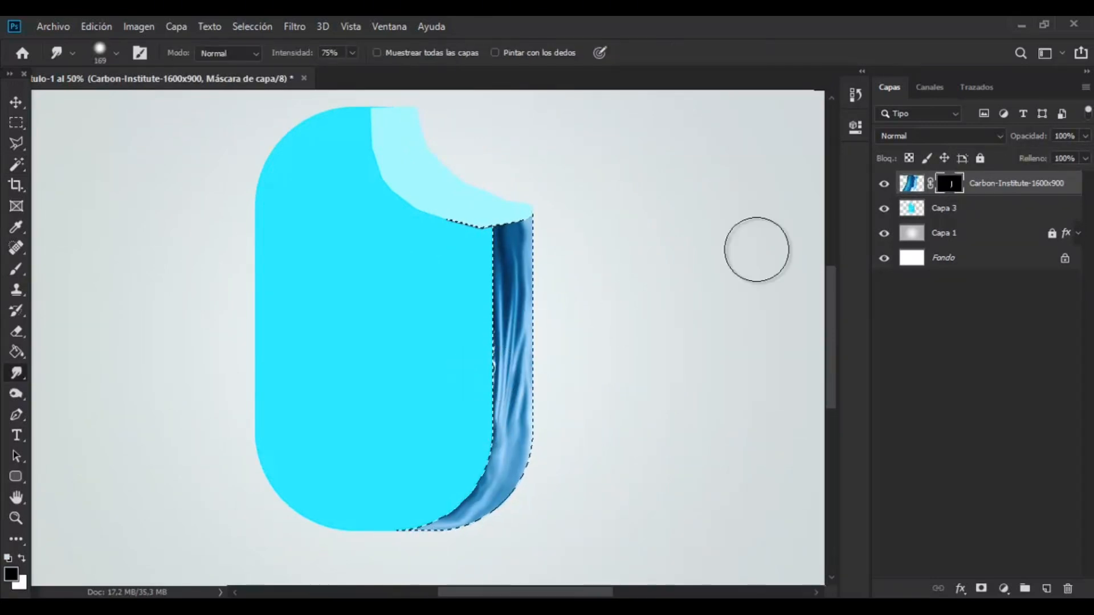
mouse_move(484, 374)
left_mouse_down()
mouse_move(477, 501)
mouse_move(464, 489)
mouse_move(506, 440)
mouse_move(512, 393)
left_mouse_up()
left_click(16, 102)
key("ctrl+d")
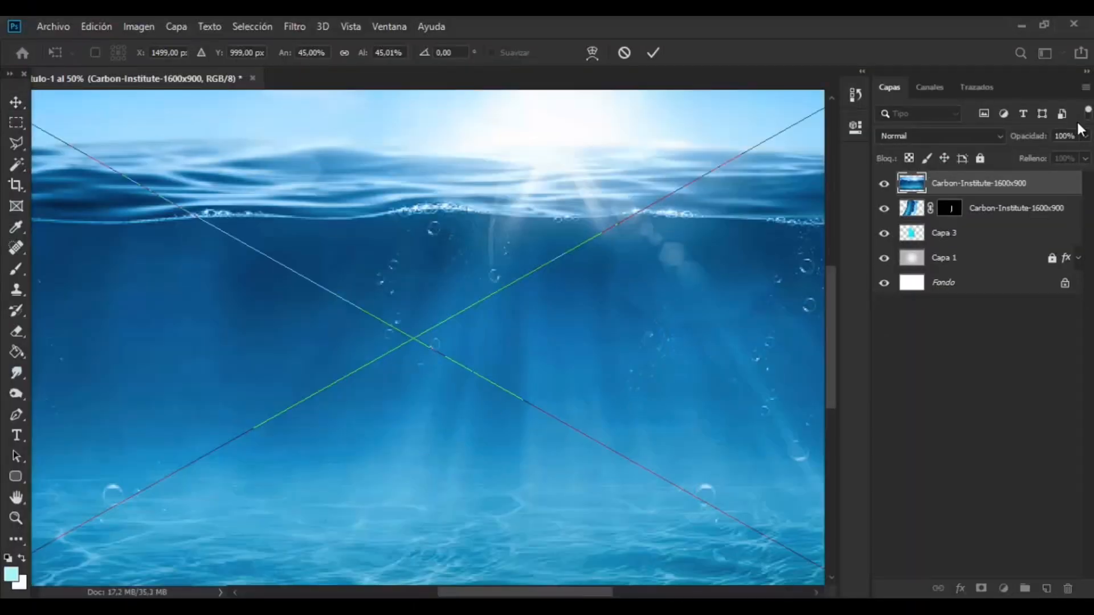
Place the Carbon-Institute-1600x900 image again, set it to 57% opacity, and scale and position its underwater part over the bar's front
left_click_drag(1085, 135, 1004, 168)
key("ctrl+minus")
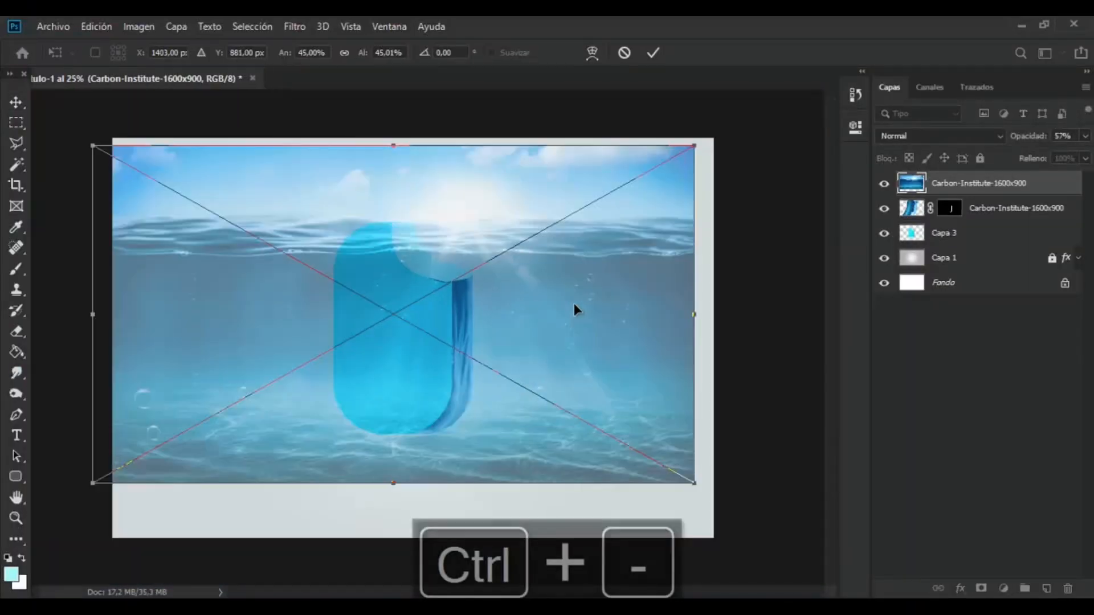
left_click_drag(696, 479, 599, 471)
left_click_drag(397, 188, 393, 135)
left_click_drag(620, 443, 673, 478)
left_click_drag(520, 402, 524, 396)
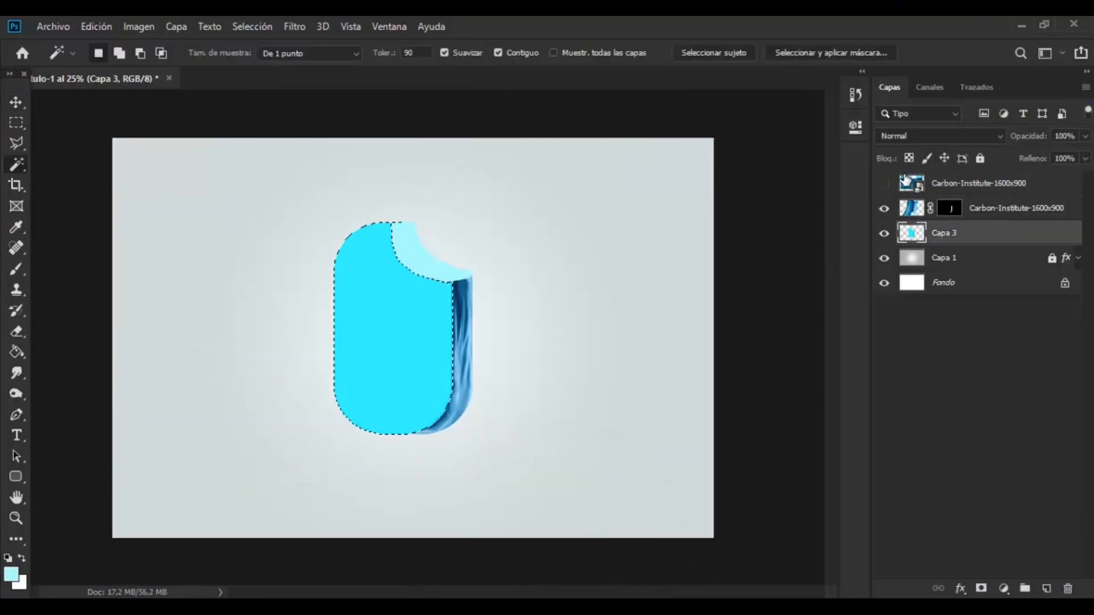
Show the new ocean layer and mask it to the selected front face of the bar
left_click(884, 183)
left_click(912, 183)
left_click(982, 588)
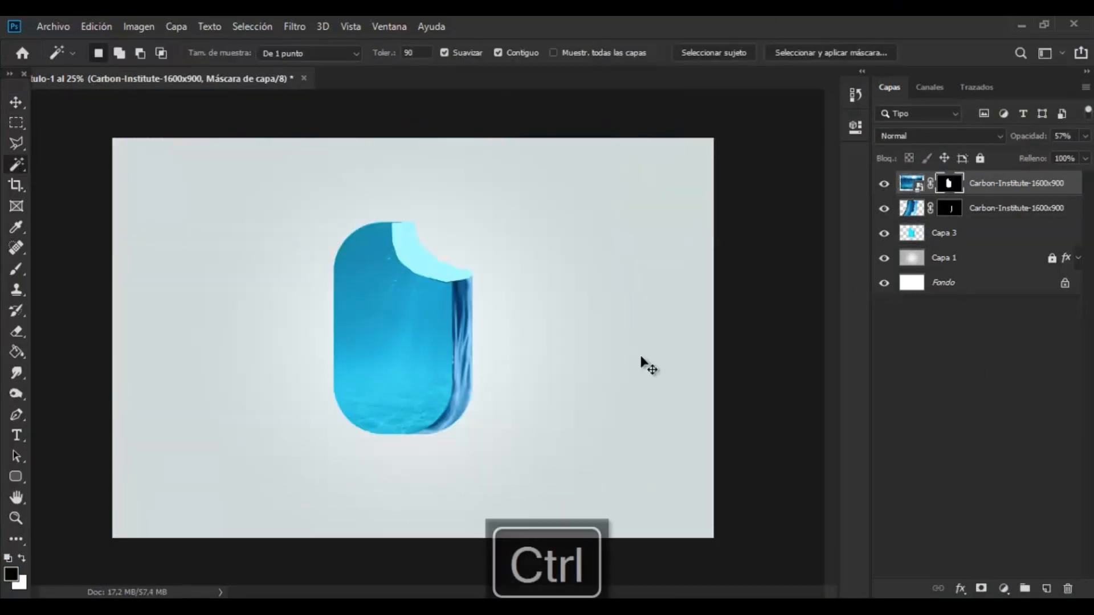
Save the popsicle document as a PSD file
key("ctrl+s")
left_click(610, 469)
key("Return")
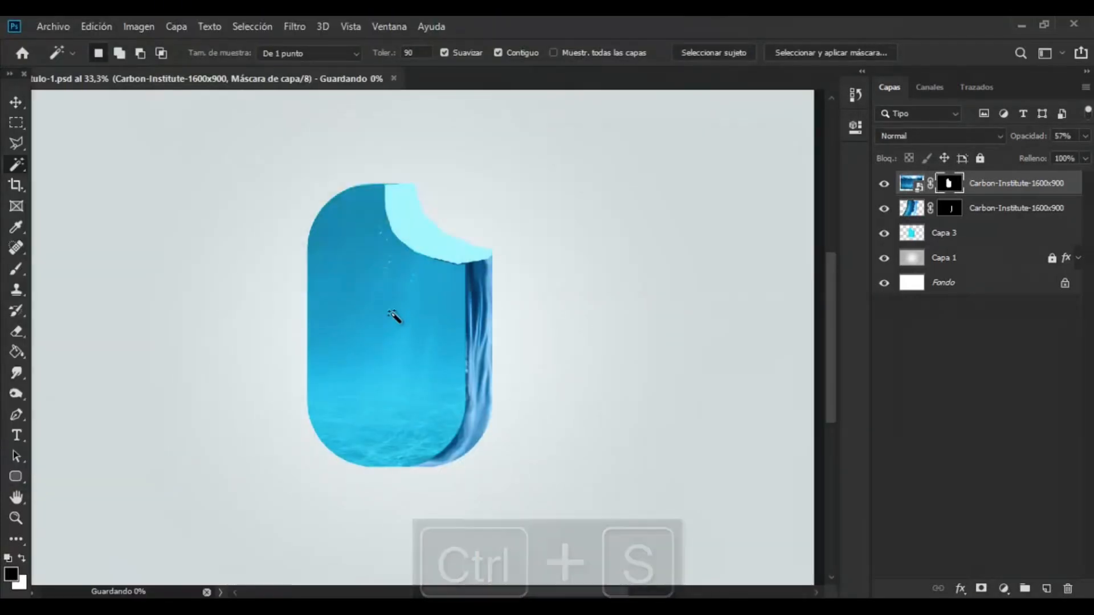
key("ctrl+plus")
key("ctrl+s")
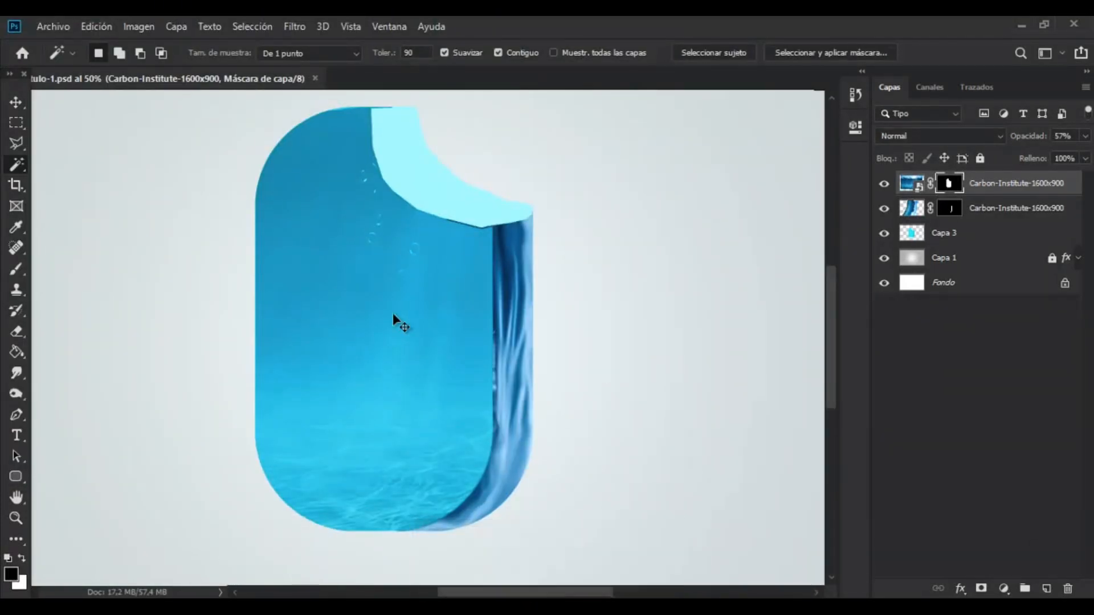
key("ctrl+minus")
key("ctrl+minus")
key("ctrl+plus")
key("ctrl+plus")
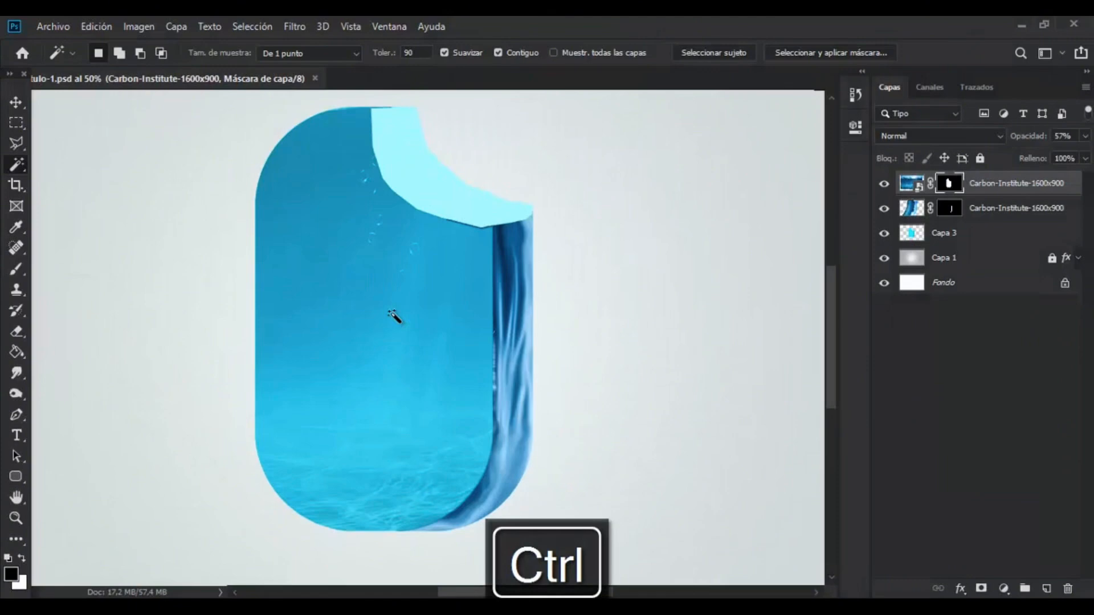
left_click_drag(834, 343, 834, 336)
Place the Carbon-Institute-1600x900 image from the ICE CREAM folder once more and lower its opacity to 30%
key("alt+Tab")
left_click(571, 462)
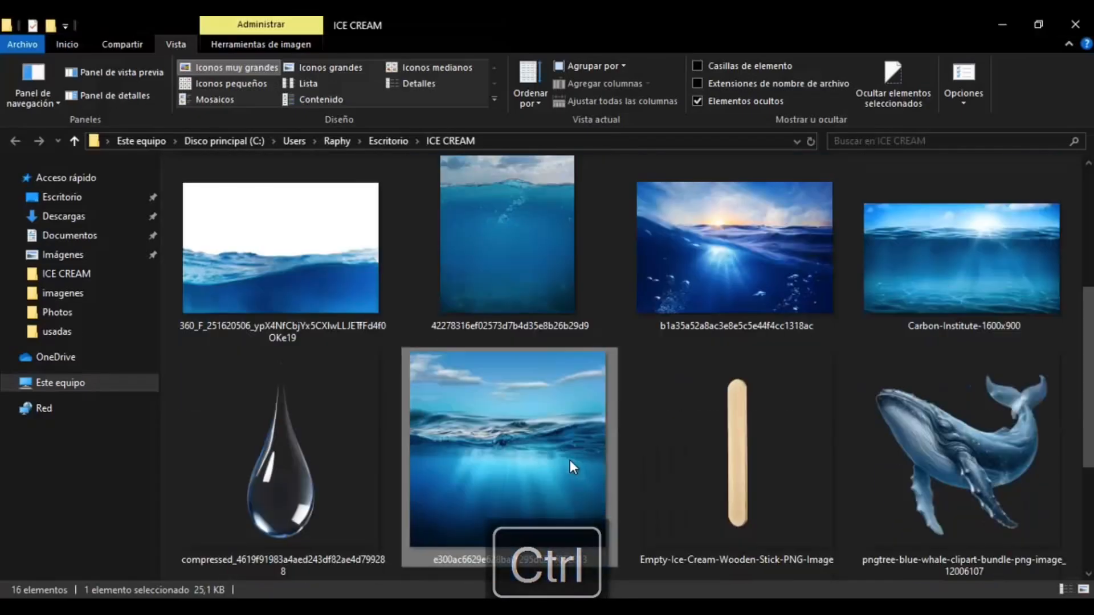
left_click(297, 252)
scroll(918, 342, "up", 2)
scroll(917, 342, "down", 1)
scroll(918, 342, "down", 1)
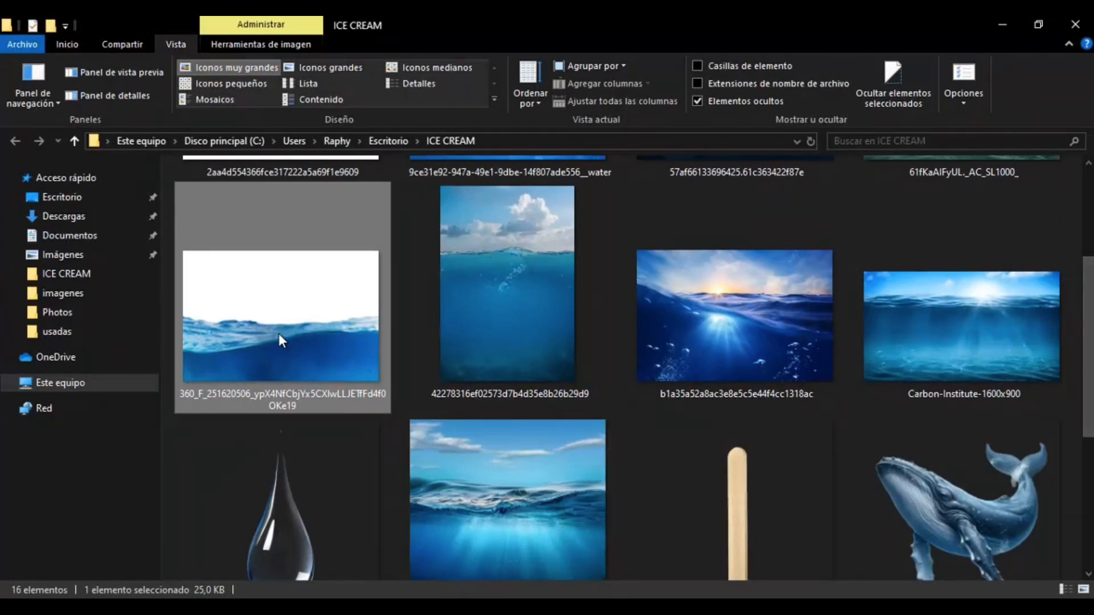
scroll(913, 336, "up", 3)
scroll(917, 320, "down", 1)
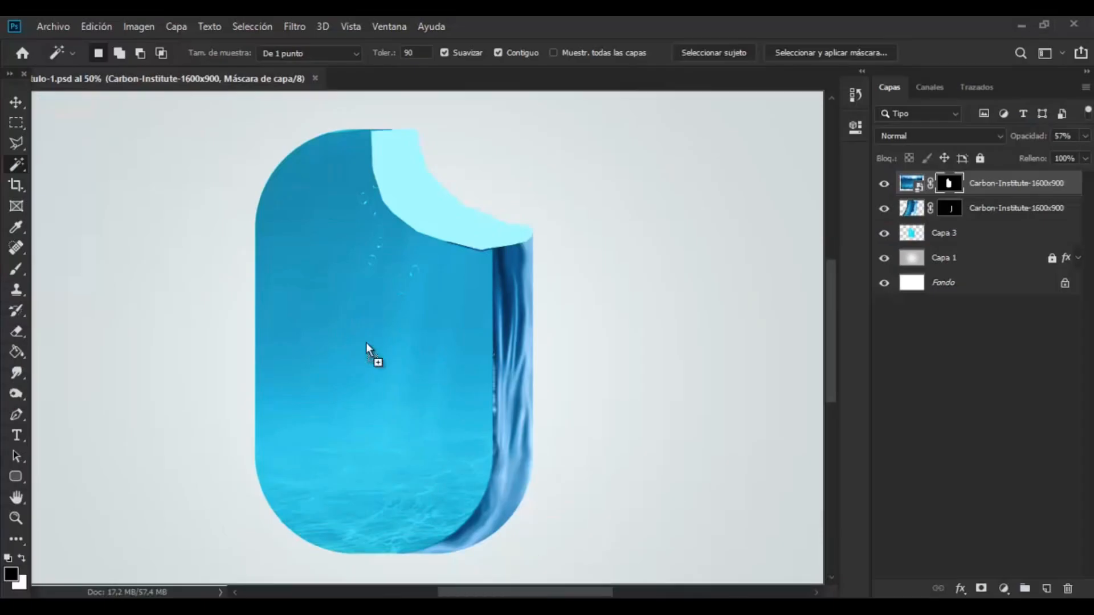
left_click_drag(366, 353, 375, 342)
left_click_drag(1086, 149, 1028, 152)
key("ctrl+minus")
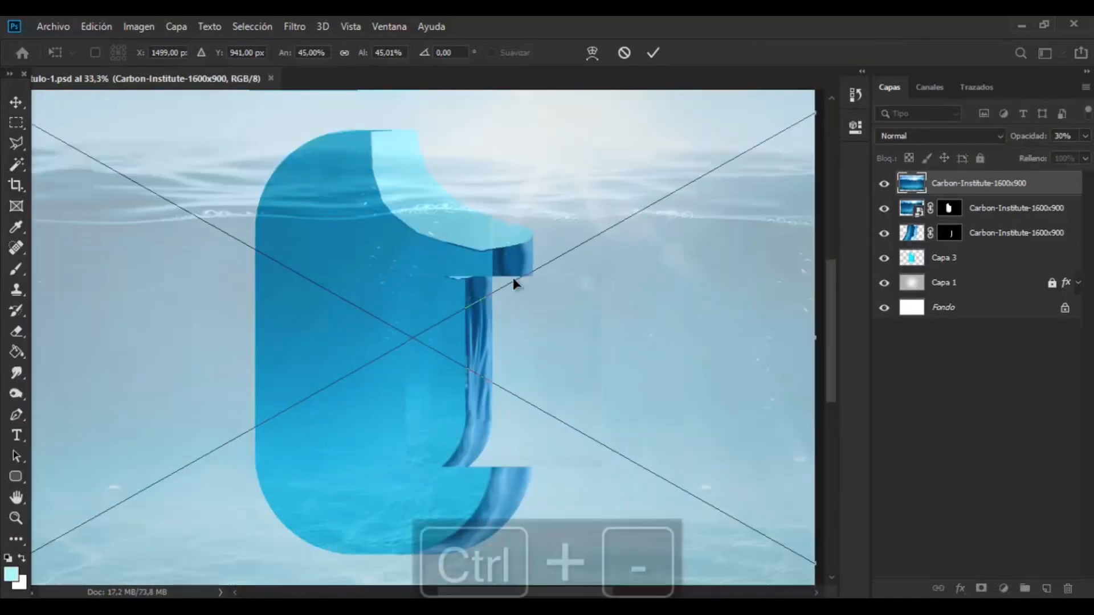
Scale the placed ocean image to about 16% wide and 35% high, rotate it about 42°, and position its waves over the bite
key("ctrl+minus")
left_click_drag(713, 159, 521, 266)
left_click_drag(525, 255, 552, 349)
left_click_drag(442, 298, 519, 217)
left_click_drag(474, 280, 448, 300)
left_click_drag(494, 234, 508, 223)
left_click_drag(489, 238, 485, 246)
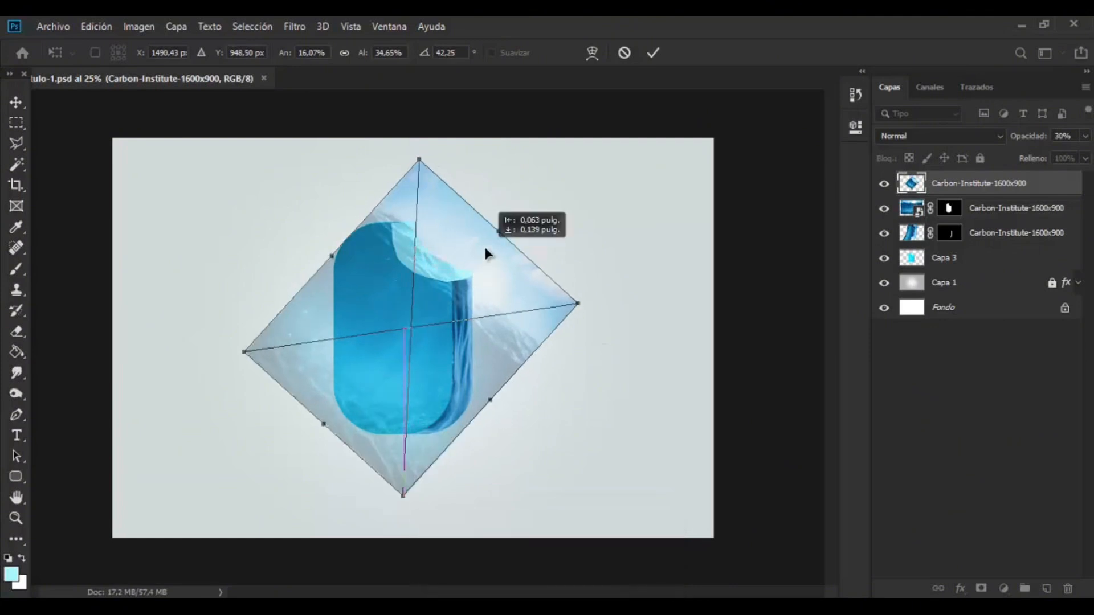
key("Return")
Rasterize the rotated ocean layer and smudge its wave line to follow the curve of the bite
key("ctrl+plus")
right_click(954, 184)
left_click(789, 302)
left_click(16, 373)
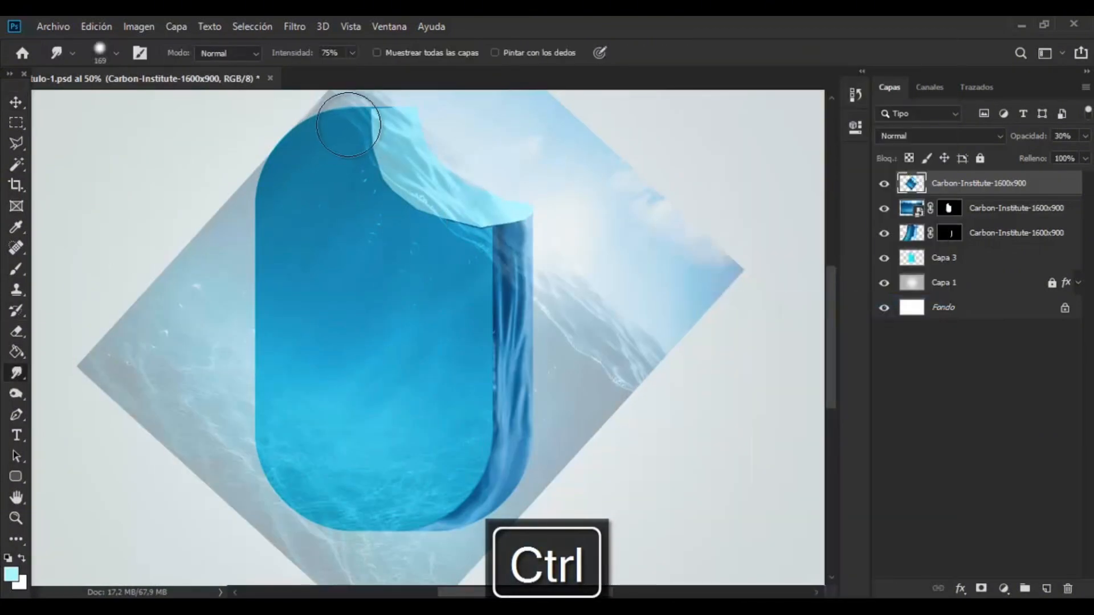
left_click_drag(472, 273, 510, 278)
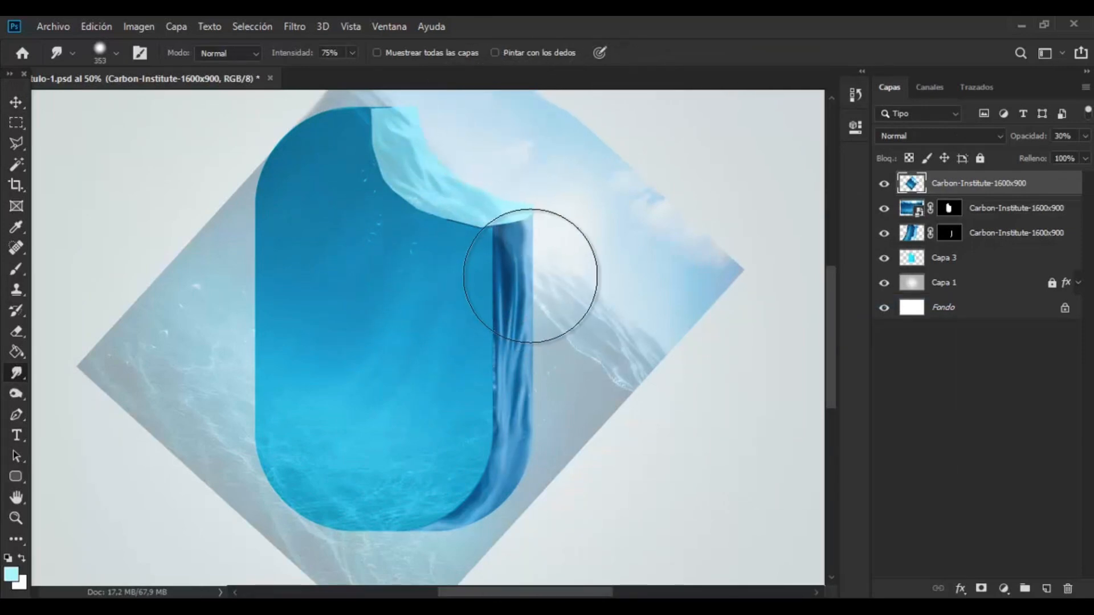
left_click_drag(849, 306, 846, 295)
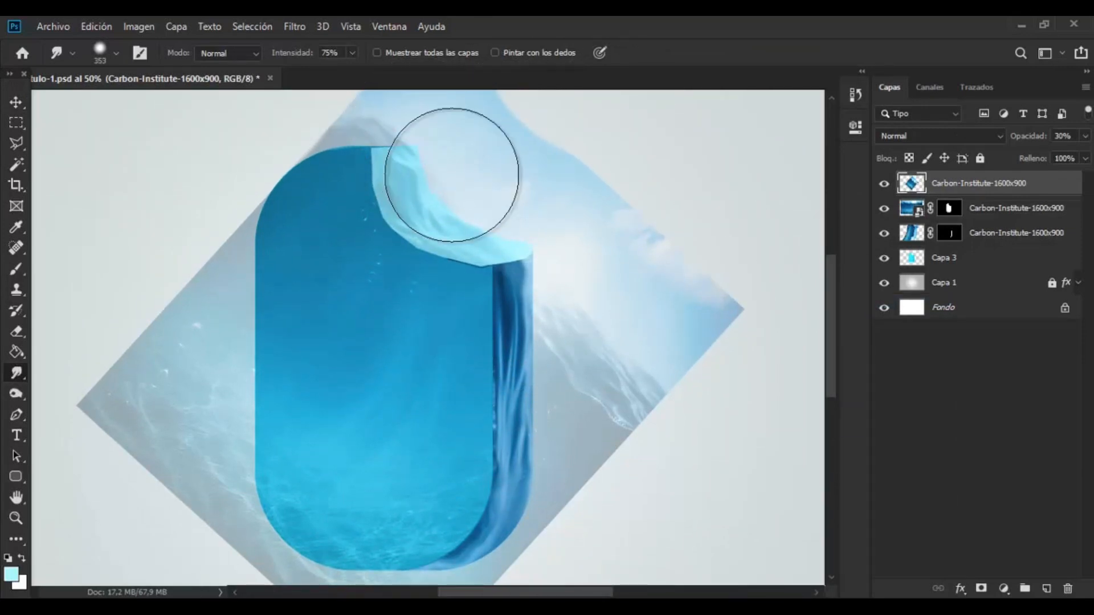
Hide the smudged ocean layer, select the bite surface on Capa 3, show the layer again, and mask it to that selection
left_click(885, 183)
left_click(913, 256)
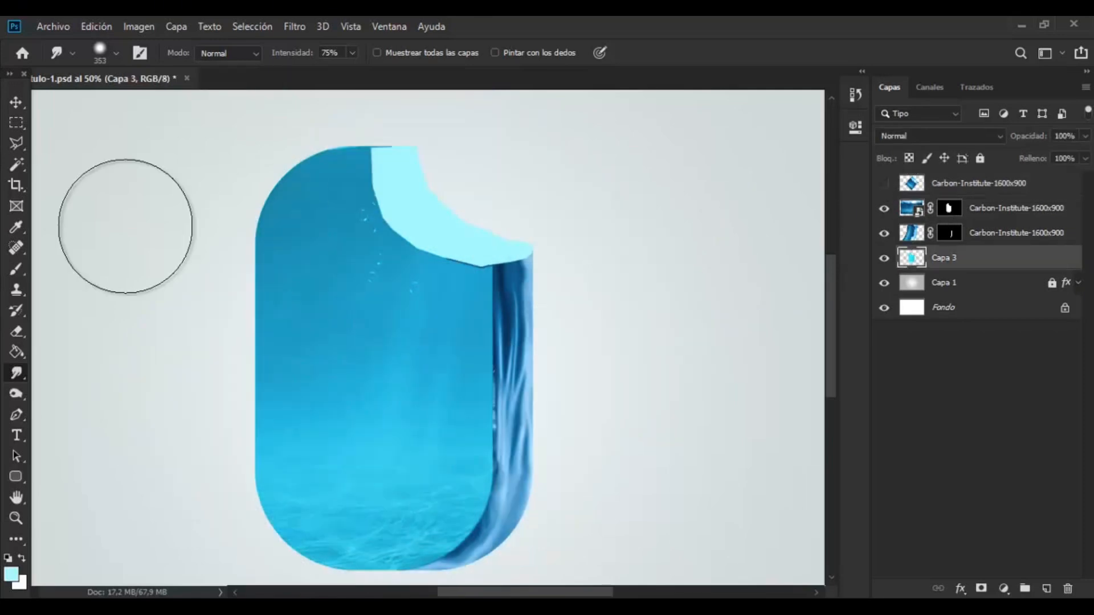
left_click(16, 165)
left_click(442, 250)
left_click(1025, 187)
left_click(885, 184)
left_click(981, 589)
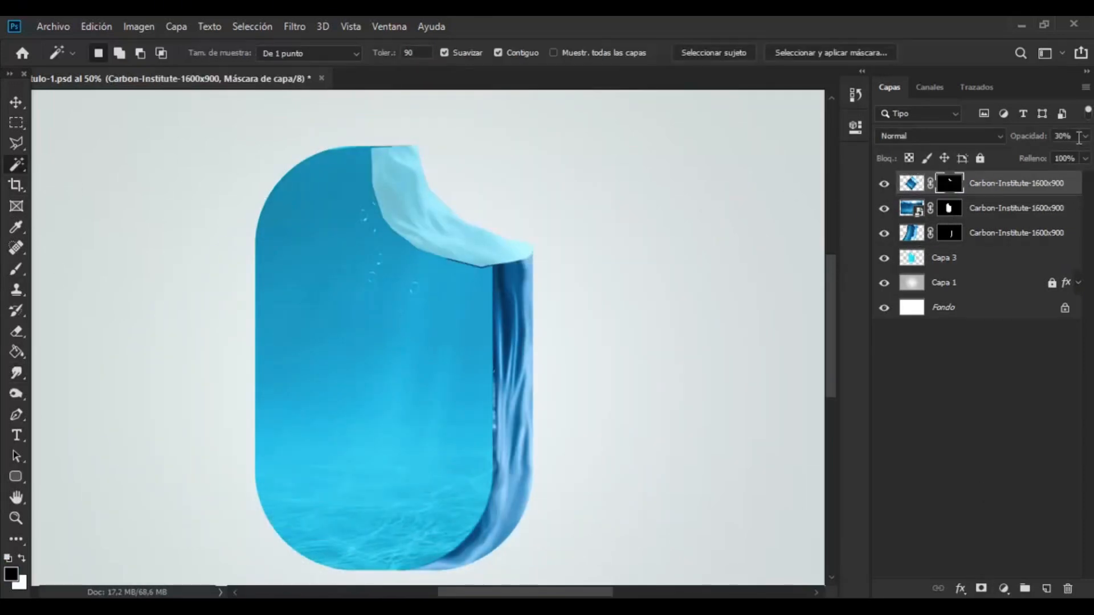
Raise the masked bite ocean layer's opacity to 100%
left_click(1085, 137)
left_click(1088, 156)
left_click(999, 359)
key("ctrl+minus")
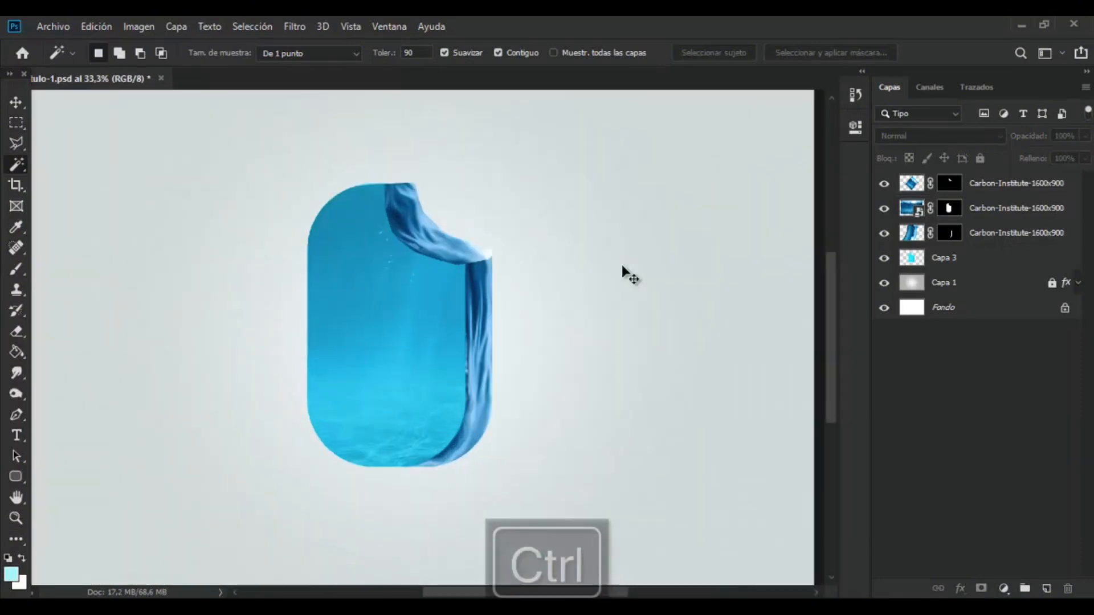
Brighten the bite's ocean image with an RGB curve that maps input 101 to output 160
left_click(912, 183)
left_click(149, 26)
mouse_move(162, 68)
left_click(432, 99)
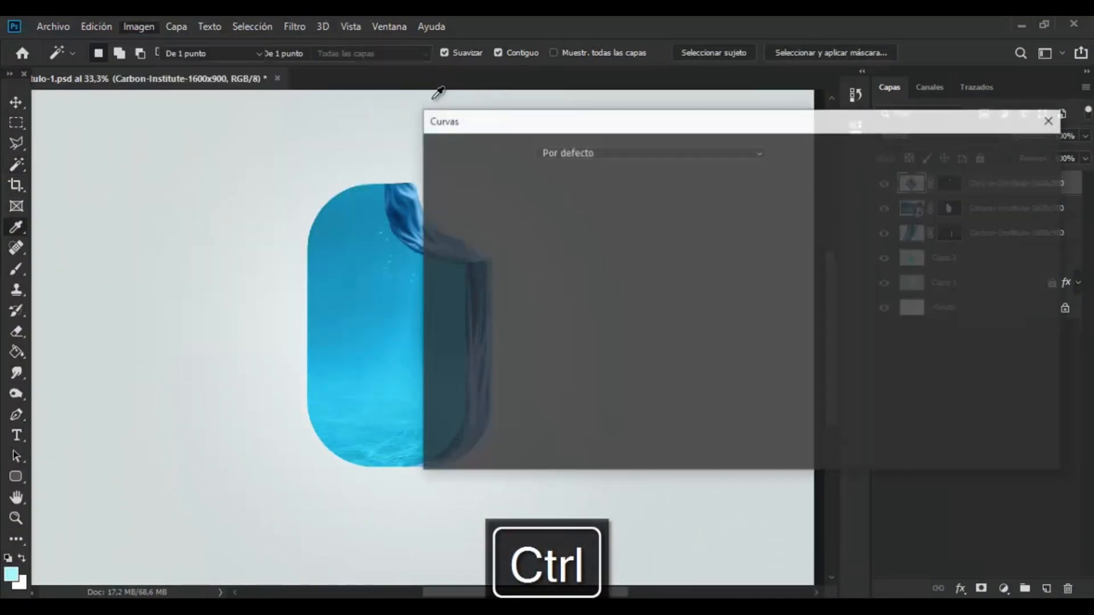
left_click_drag(749, 279, 744, 273)
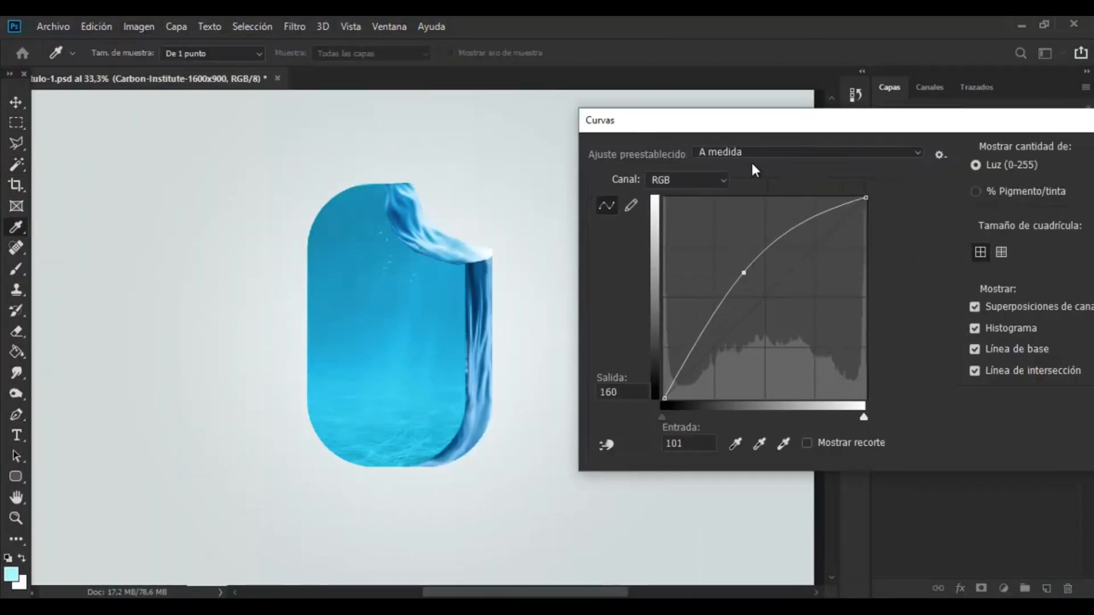
left_click_drag(735, 131, 566, 165)
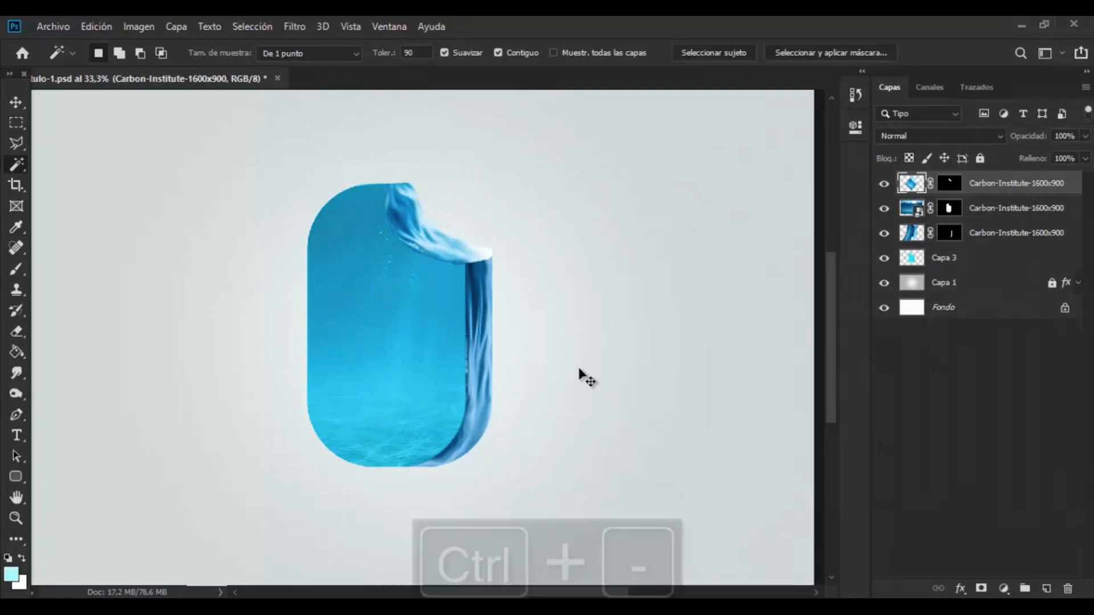
Apply the side ocean layer's mask permanently by merging that layer with a new empty layer beneath it
key("ctrl+minus")
key("ctrl+minus")
key("ctrl+plus")
key("ctrl+plus")
key("ctrl+plus")
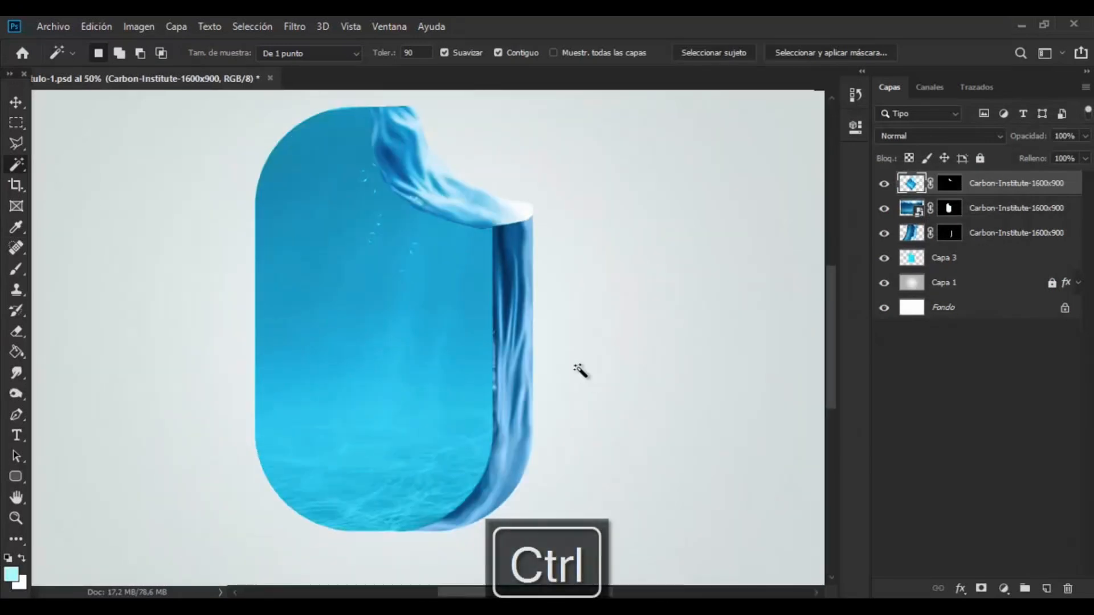
left_click(915, 232)
left_click(884, 233)
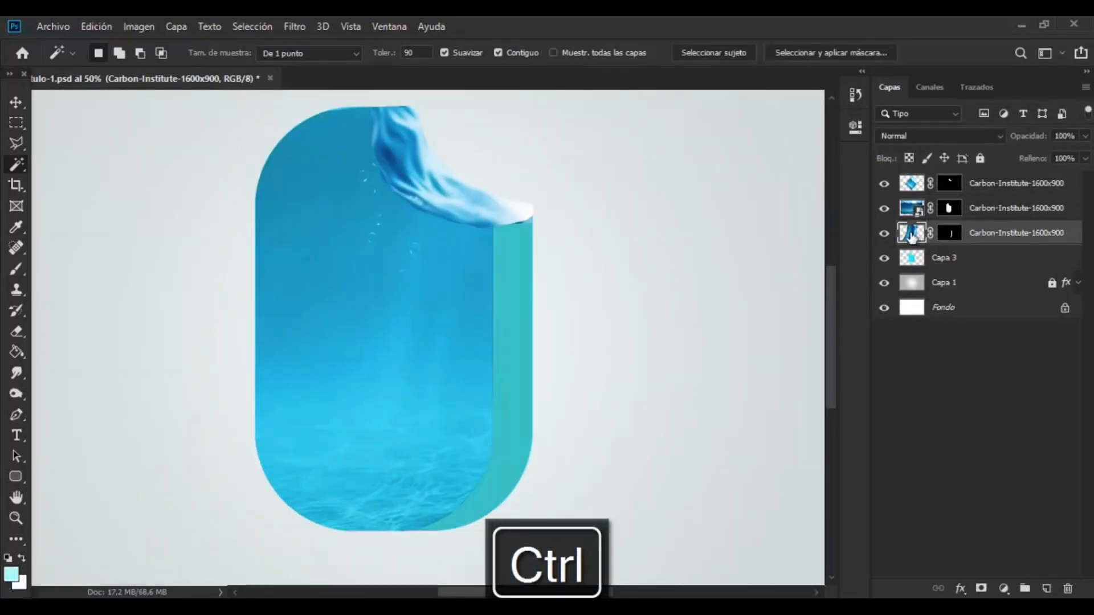
left_click(884, 234)
left_click(950, 233)
left_click(1044, 587, "ctrl")
left_click(972, 240)
key("ctrl+e")
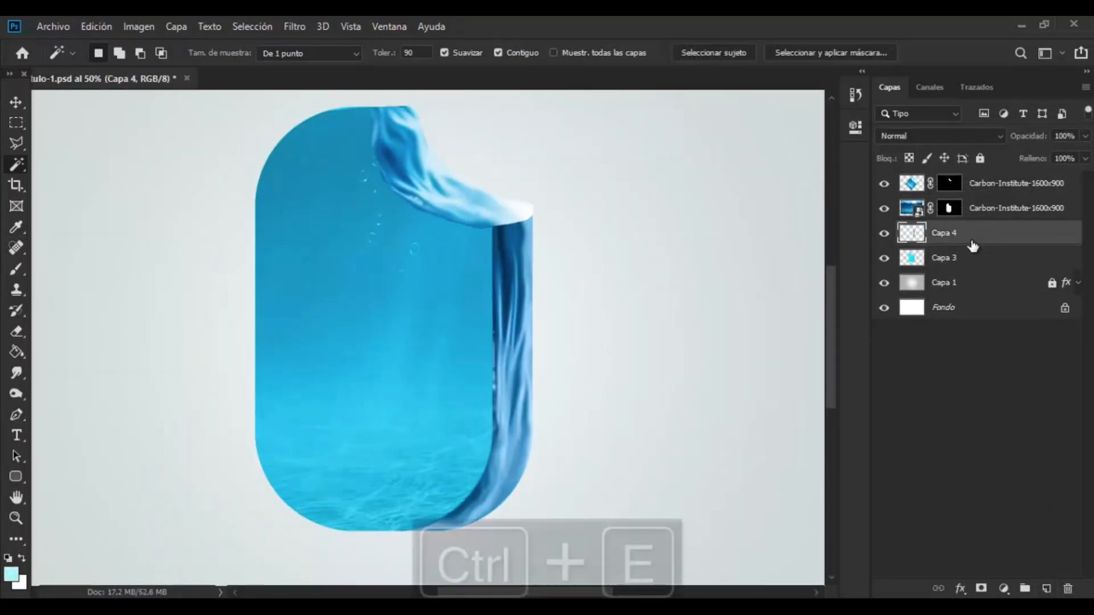
Smudge the upper end of the side's water, move Capa 4 above the other layers, and undo the last smudge stroke
left_click(16, 373)
left_click_drag(444, 237, 429, 236)
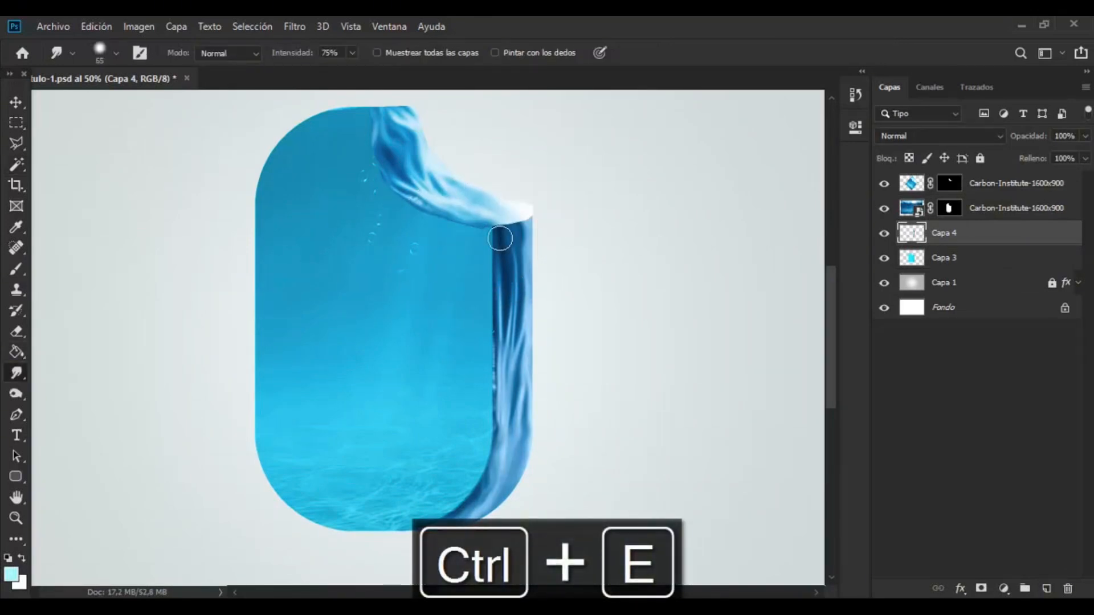
left_click_drag(943, 174, 944, 172)
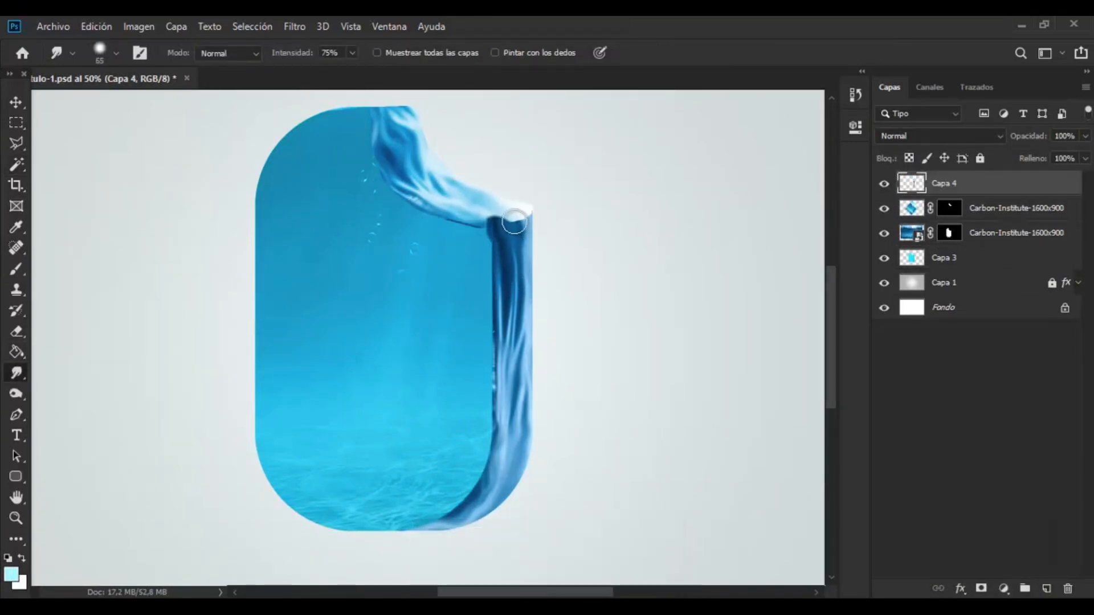
key("ctrl+z")
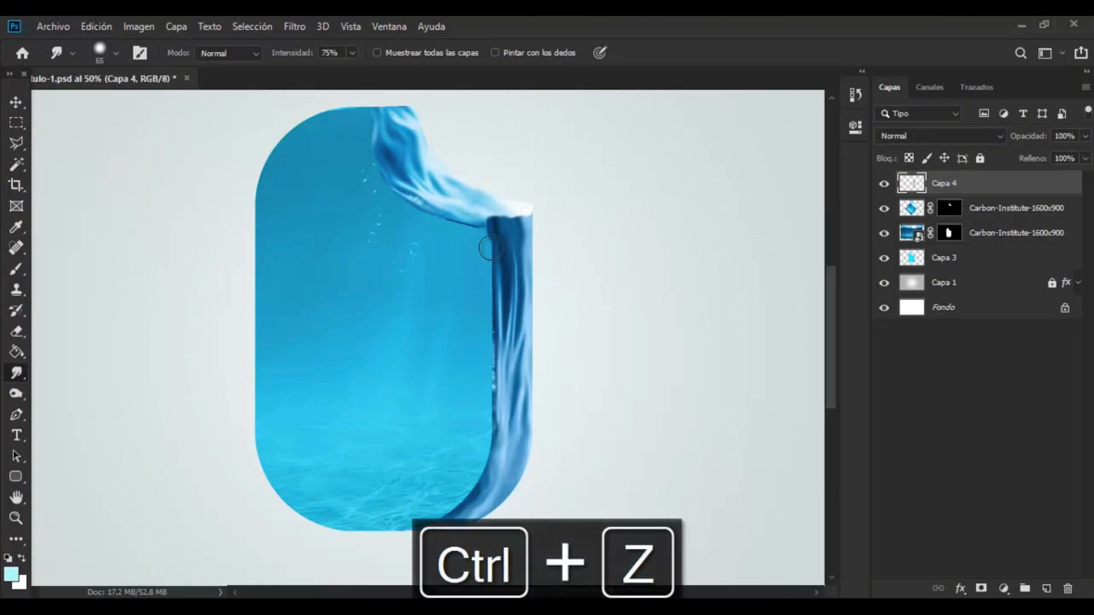
Enlarge the Smudge brush and blend the side's upper inner corner on Capa 4 into the lower end of the bite
left_click(115, 54)
left_click(102, 142)
left_click(485, 242)
mouse_move(491, 212)
left_mouse_down()
mouse_move(517, 218)
mouse_move(477, 202)
left_mouse_up()
key("ctrl+minus")
key("ctrl+minus")
key("ctrl+plus")
key("ctrl+plus")
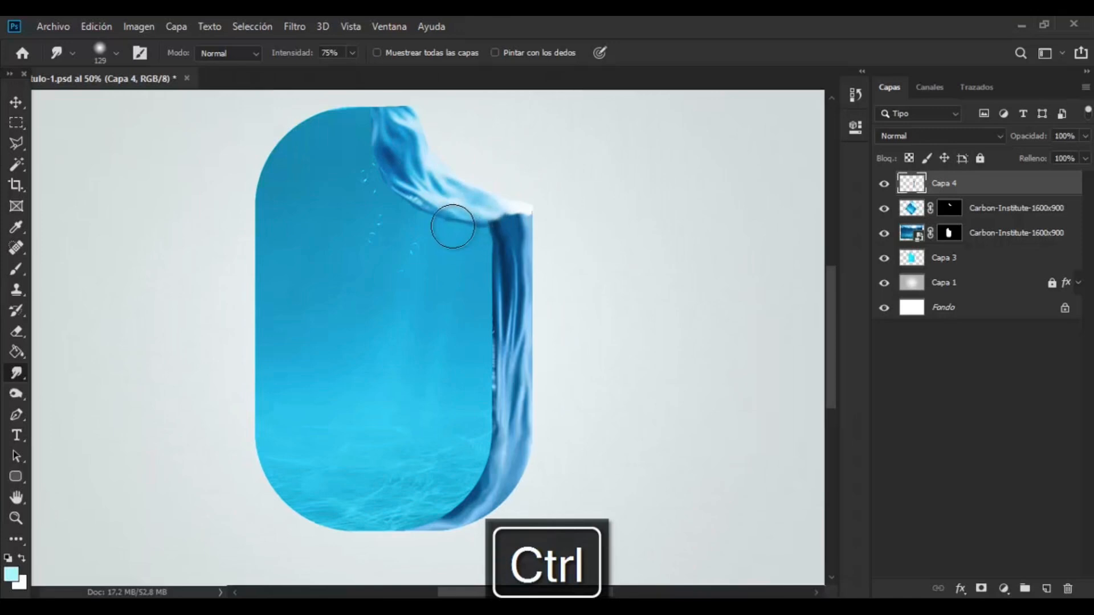
Smudge the lower edge of the bite's ocean layer to soften its transition into the front face
left_click(447, 212, "ctrl")
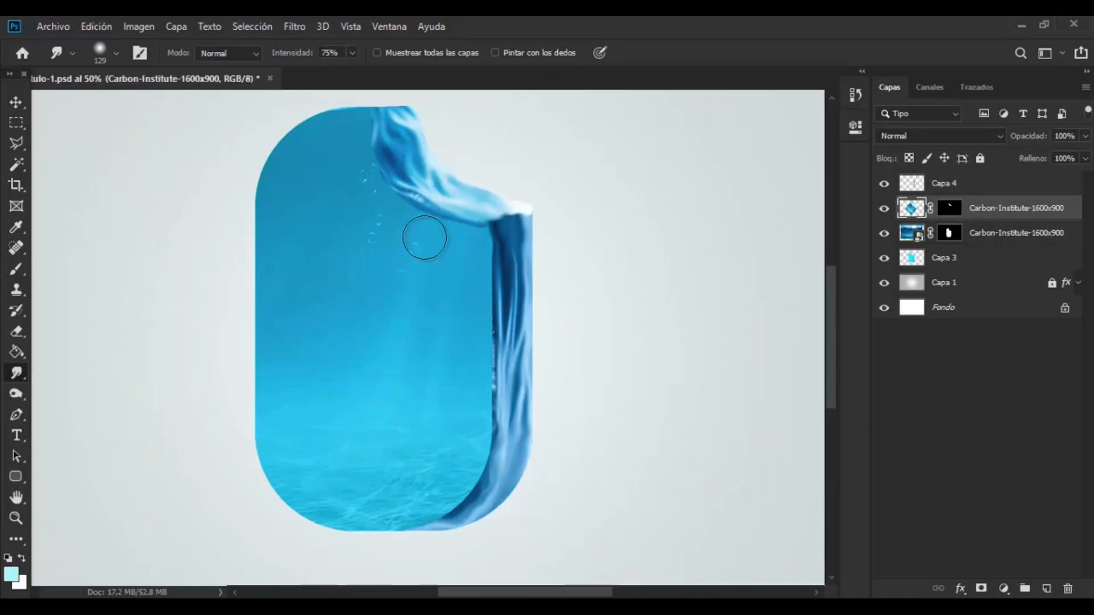
key("ctrl+minus")
key("ctrl+minus")
key("ctrl+plus")
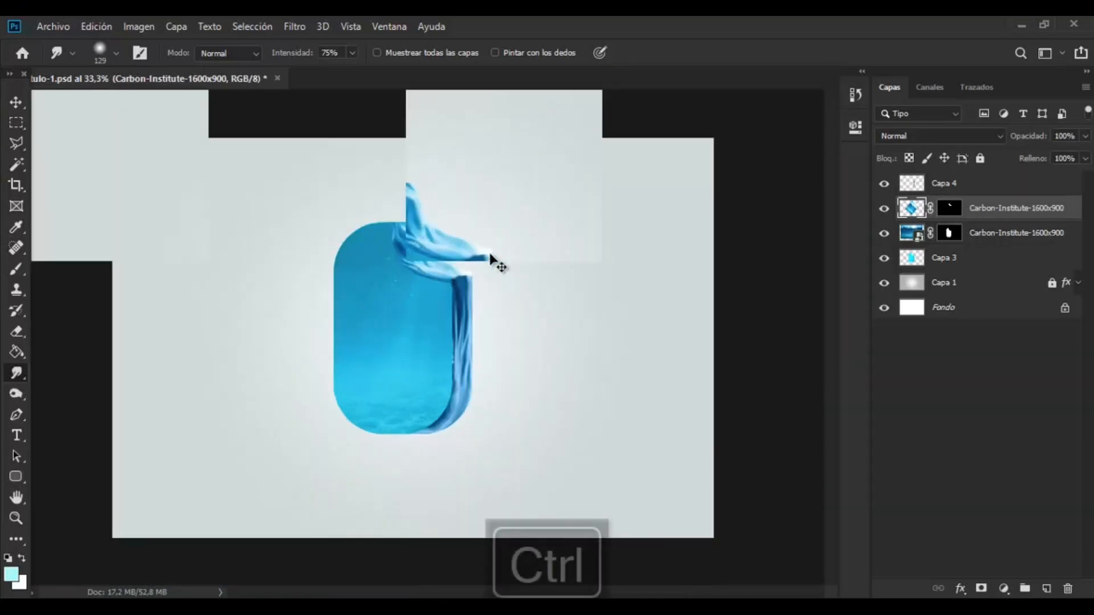
Brighten the side's water on Capa 4 with an RGB curve that maps input 103 to output 154
left_click(944, 183)
left_click(152, 27)
mouse_move(155, 68)
left_click(367, 100)
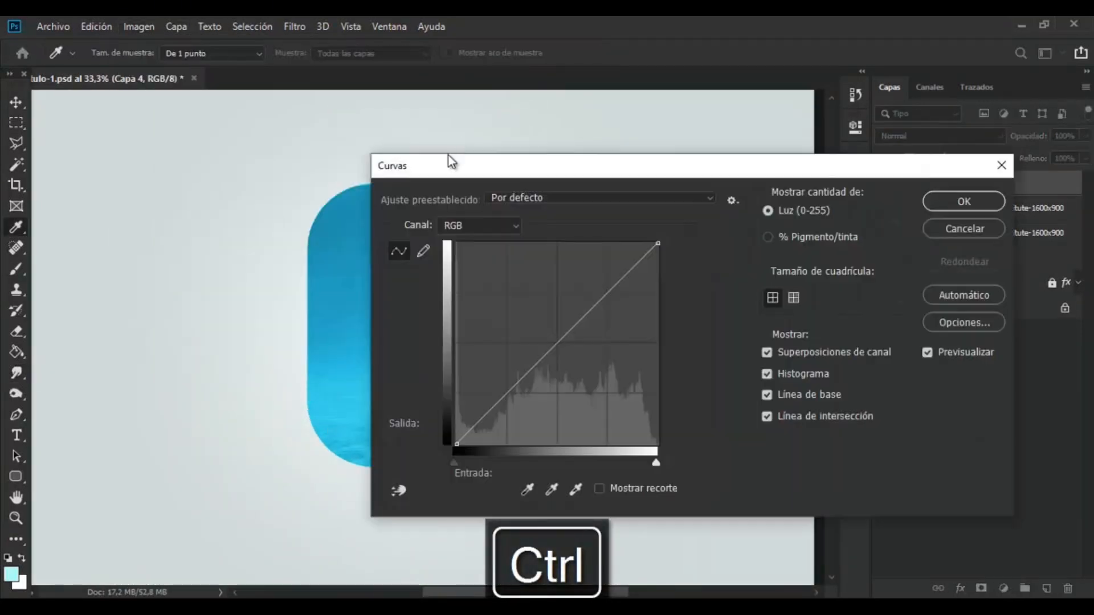
left_click_drag(449, 159, 631, 157)
left_click_drag(746, 329, 720, 321)
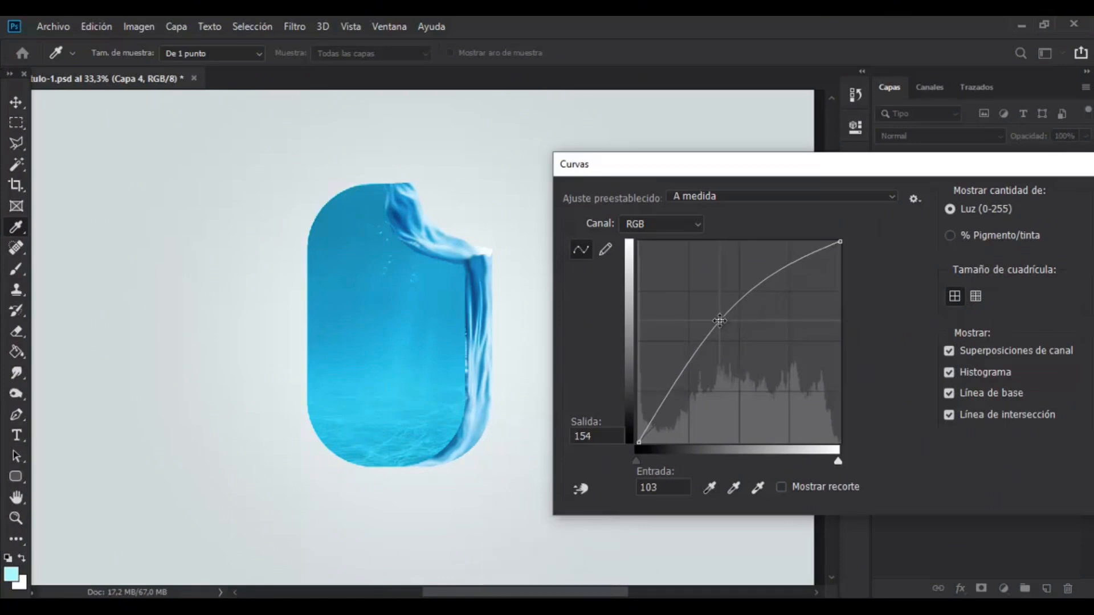
key("Return")
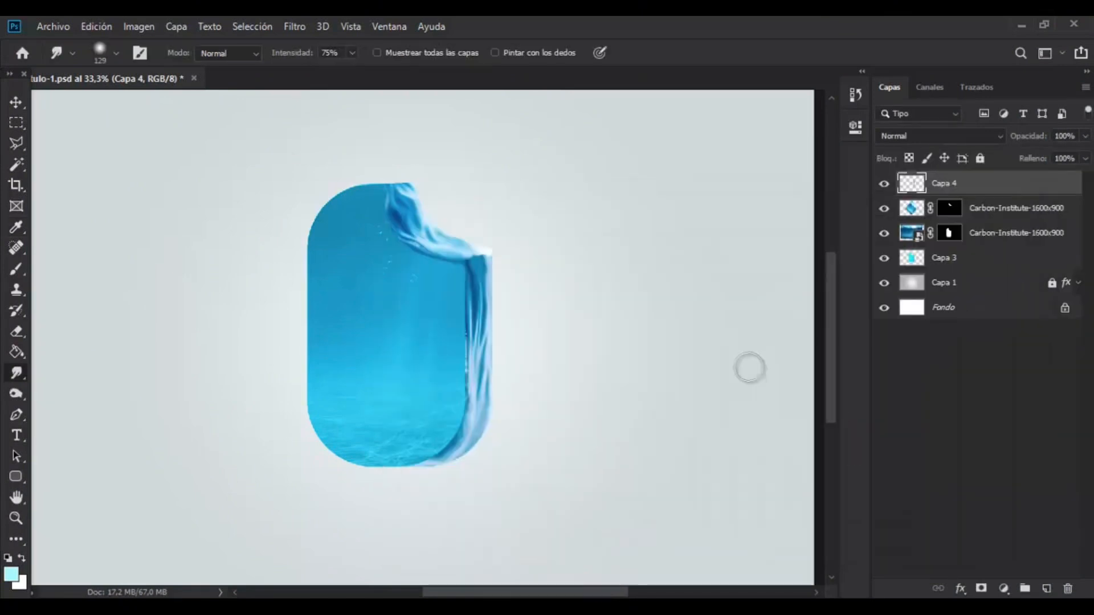
Place the 42278316ef02573d7b4d35e8b26b29d9 image in the document and scale it down to about 31%
key("ctrl+minus")
key("ctrl+plus")
key("ctrl+plus")
key("ctrl+minus")
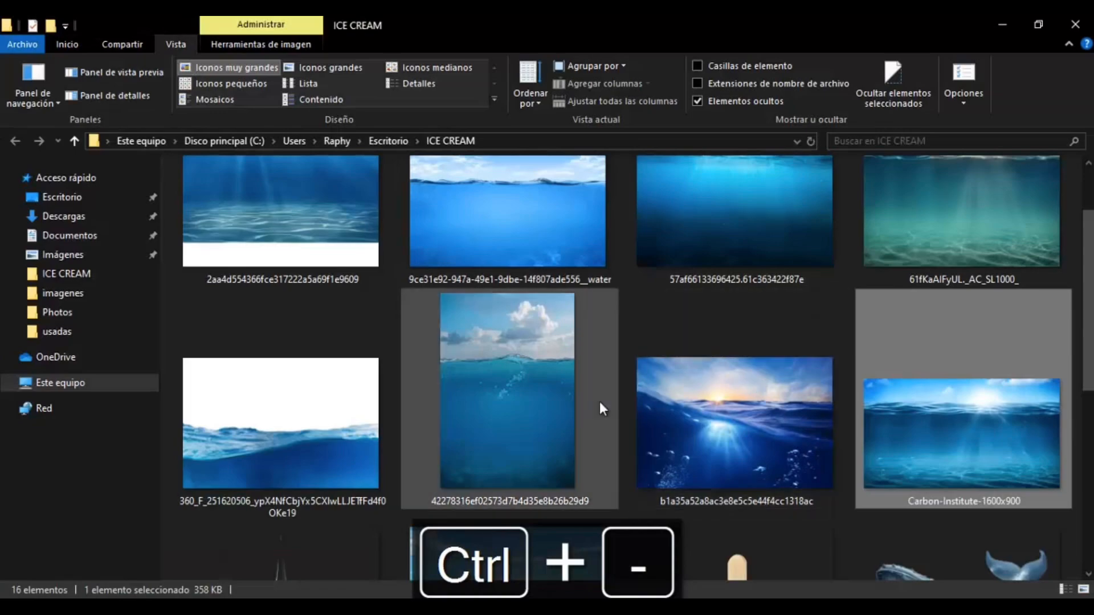
left_click_drag(599, 402, 547, 480)
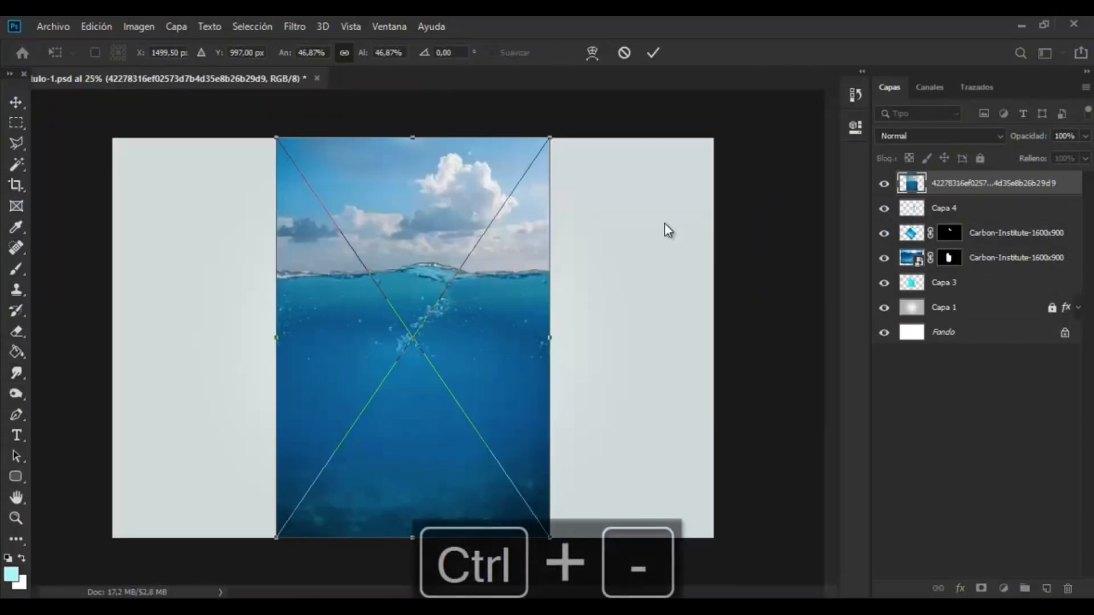
left_click_drag(550, 138, 505, 183)
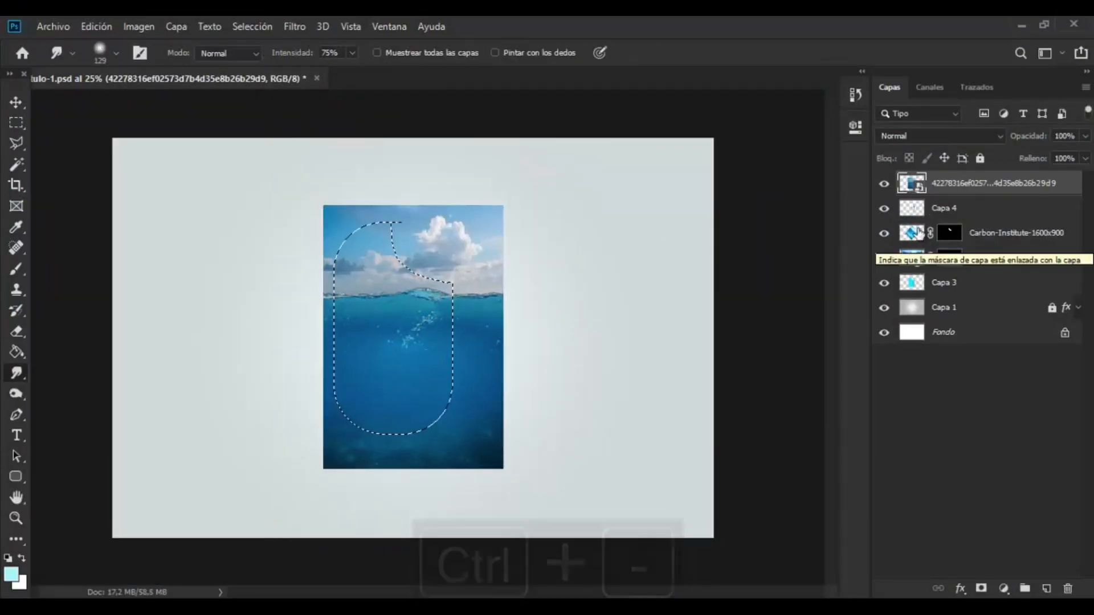
Clear the selection, set the new ocean image to 49% opacity, and rotate, resize and position its waterline across the bite
key("ctrl+d")
key("ctrl+t")
left_click_drag(1083, 154, 1044, 154)
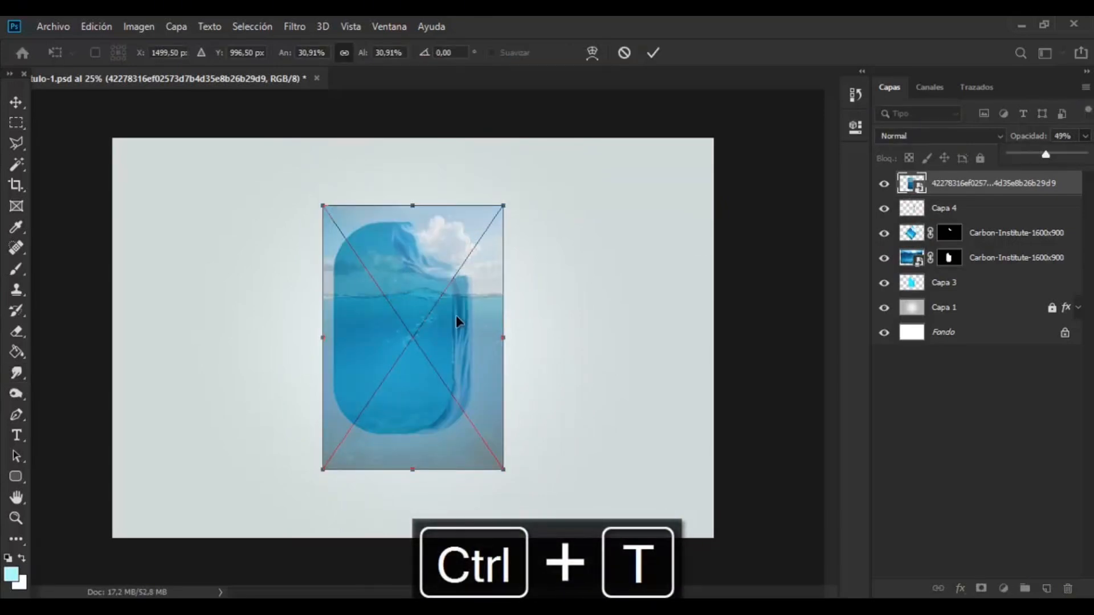
left_click_drag(456, 316, 454, 291)
left_click_drag(511, 180, 539, 308)
left_click_drag(474, 274, 483, 281)
mouse_move(602, 335)
left_mouse_down()
mouse_move(603, 303)
mouse_move(561, 281)
left_mouse_up()
Rasterize the rotated 42278316ef02573d7b4d35e8b26b29d9 layer
left_click(16, 374)
right_click(993, 174)
left_click(842, 298)
Try smudging the waterline toward the bite's curved edge, undo the stroke, and reduce the Smudge strength to 26%
key("ctrl+plus")
key("ctrl+plus")
key("ctrl+plus")
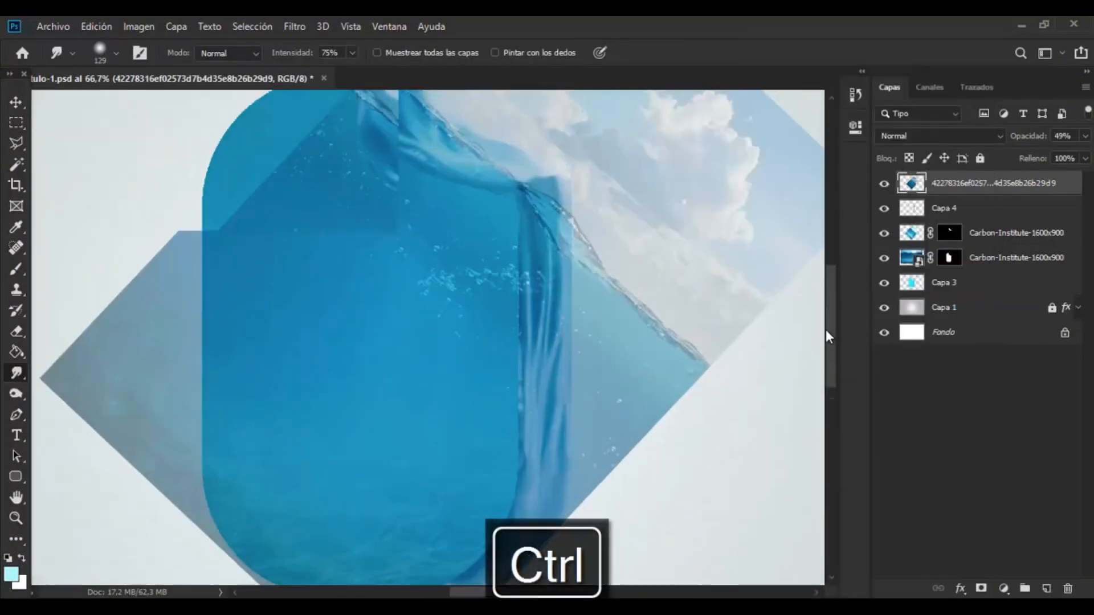
scroll(374, 186, "up", 3)
mouse_move(380, 172)
left_mouse_down()
mouse_move(378, 196)
mouse_move(435, 215)
left_mouse_up()
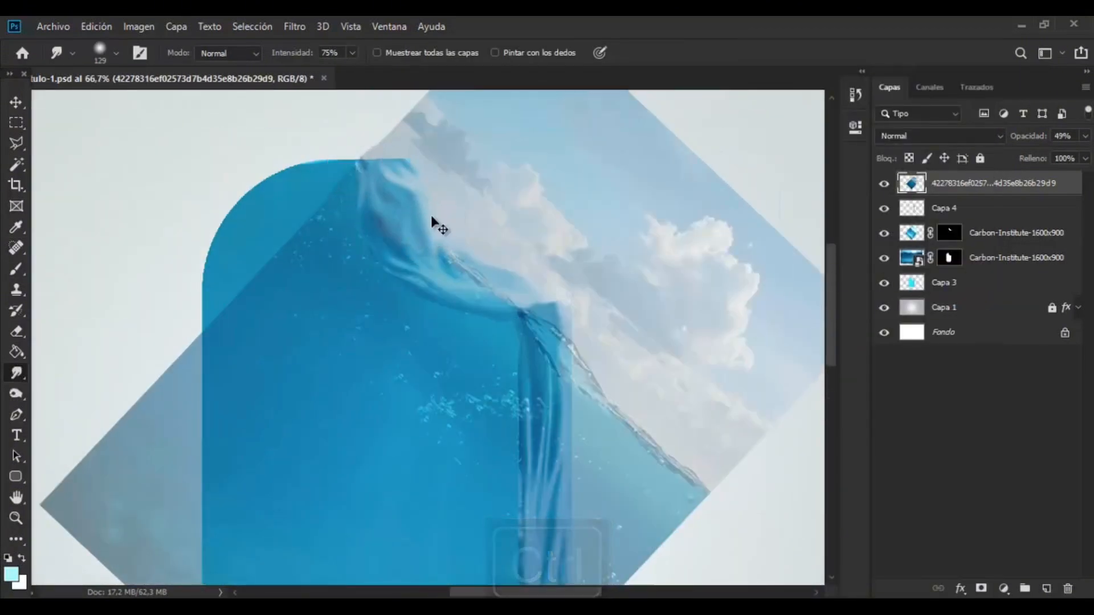
key("ctrl+z")
left_click(353, 53)
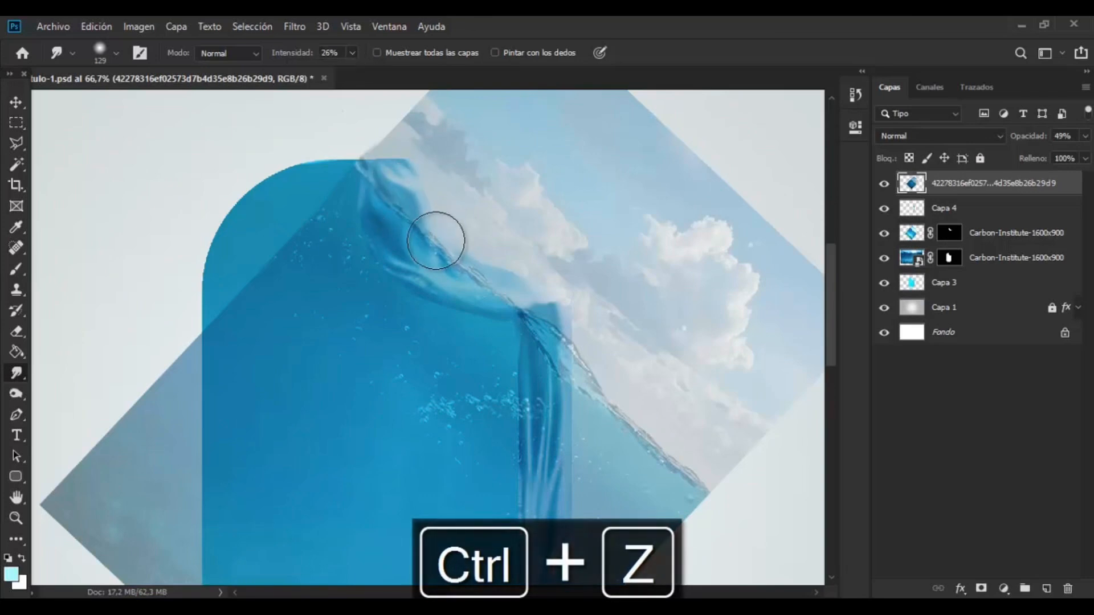
Puppet-warp the 42278316ef02573d7b4d35e8b26b29d9 layer so its waterline follows the bite's curved inner edge down to the popsicle's side
left_click(96, 26)
left_click(226, 268)
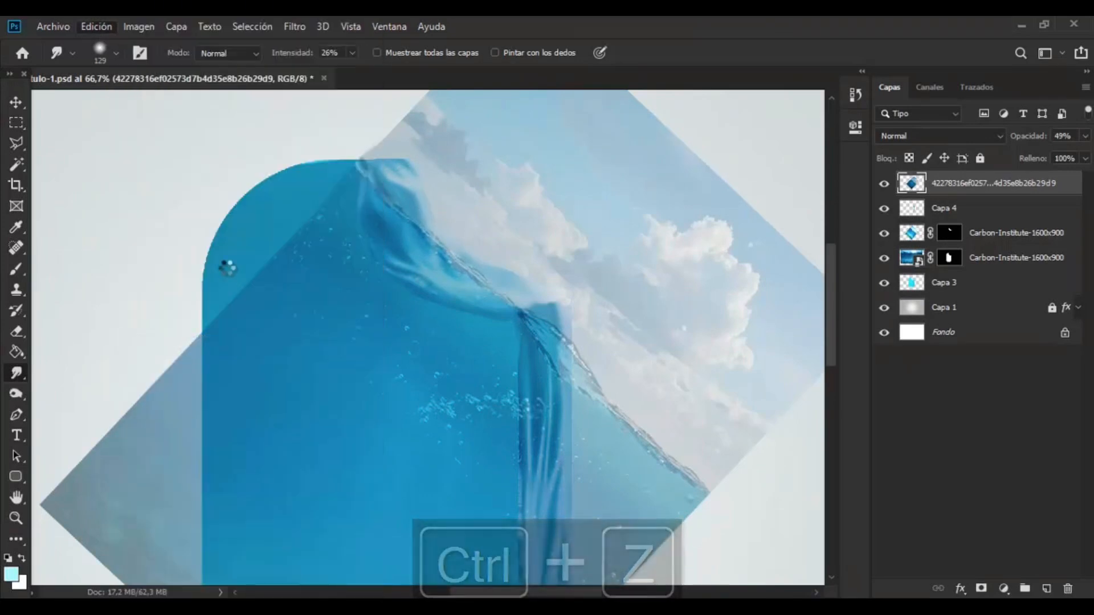
left_click_drag(456, 245, 418, 284)
left_click_drag(345, 190, 364, 166)
left_click_drag(390, 219, 377, 243)
left_click_drag(522, 326, 521, 309)
left_click(473, 304)
left_click_drag(621, 399, 545, 438)
left_click(561, 326)
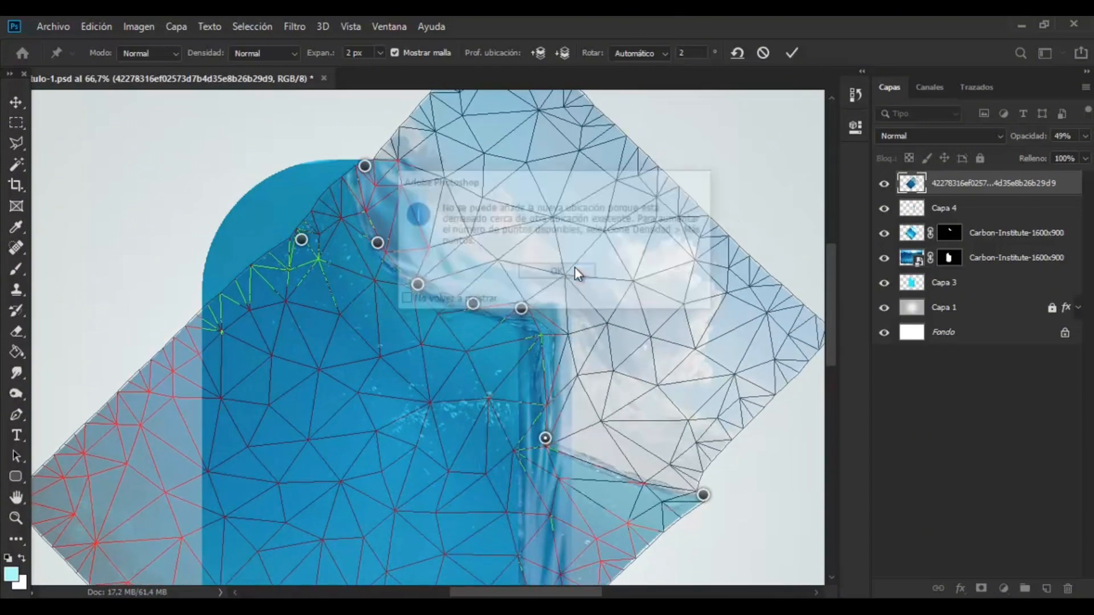
left_click(576, 273)
left_click(16, 102)
left_click(510, 257)
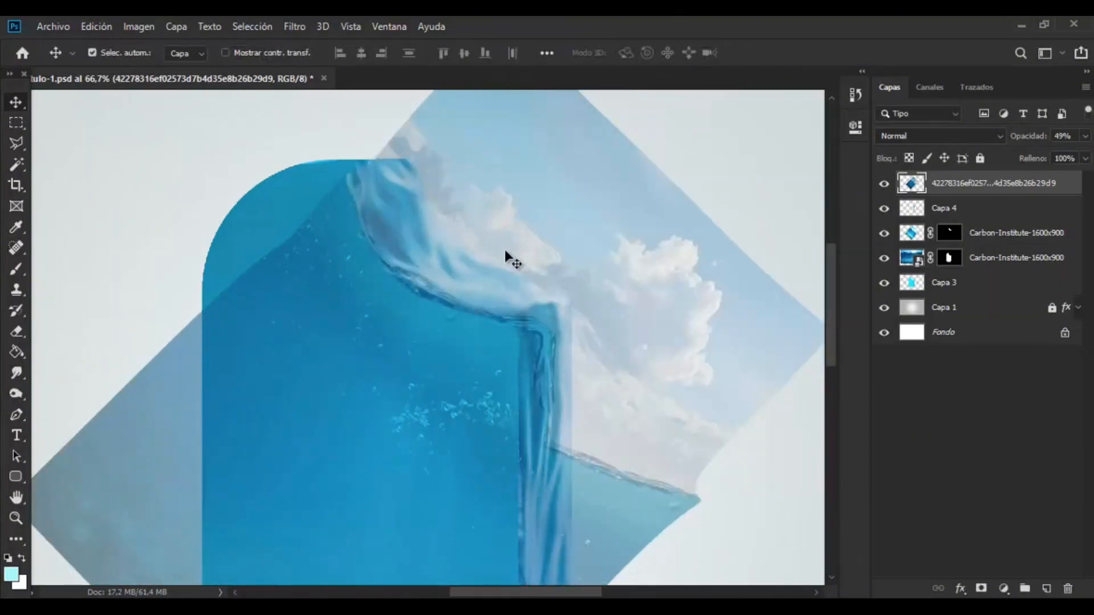
Add a layer mask to the warped ocean layer, invert it to black, and raise the layer's opacity to 100%
left_click(1086, 137)
left_click_drag(1084, 152, 1068, 151)
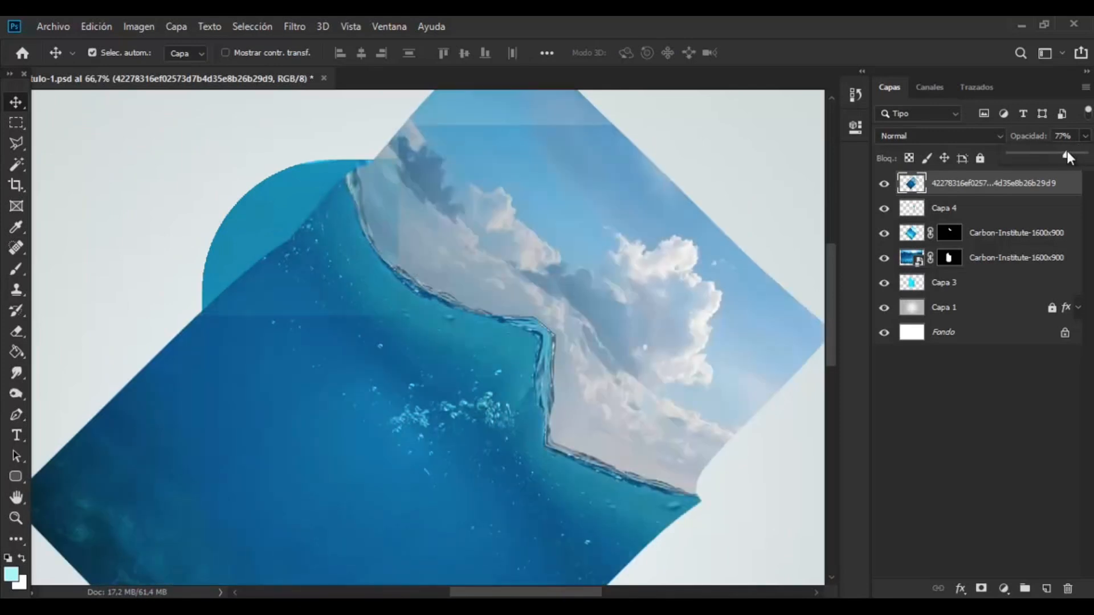
left_click(17, 270)
key("ctrl+z")
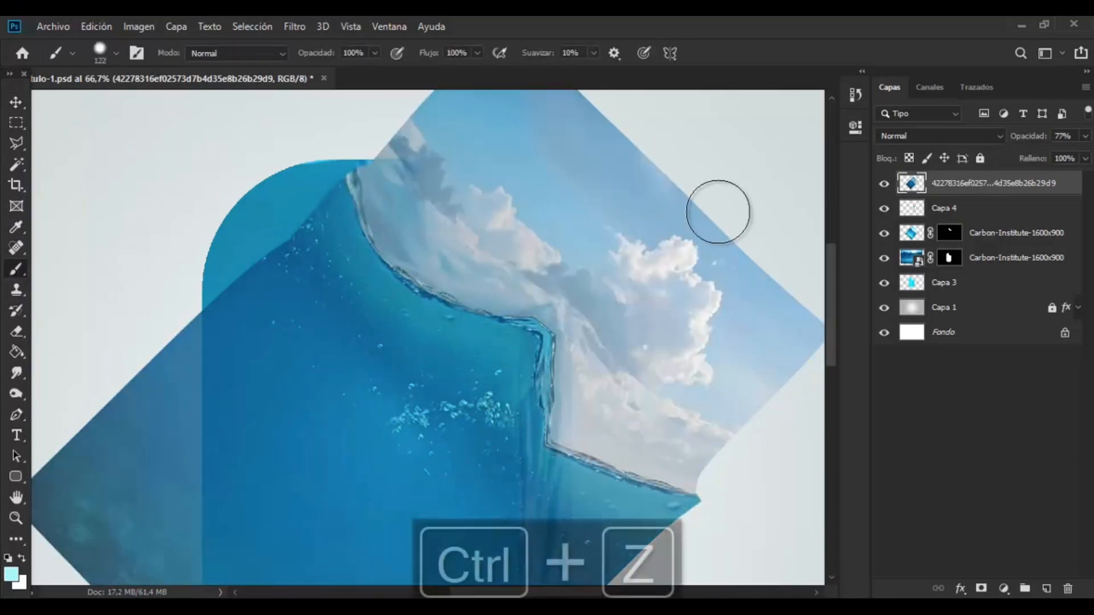
left_click(981, 588)
key("ctrl+i")
left_click(1085, 136)
left_click_drag(1069, 152, 1088, 154)
Paint the mask with a soft, partly transparent brush to reveal the waterline and bubbles along the bite and trim the excess
left_click(115, 54)
left_click_drag(355, 184, 338, 185)
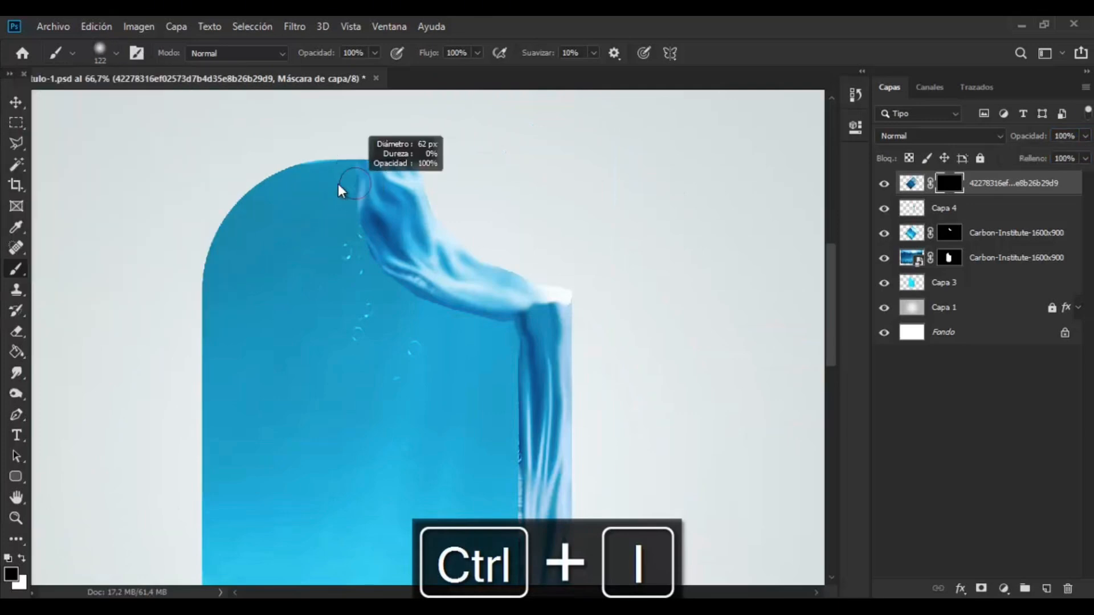
key("x")
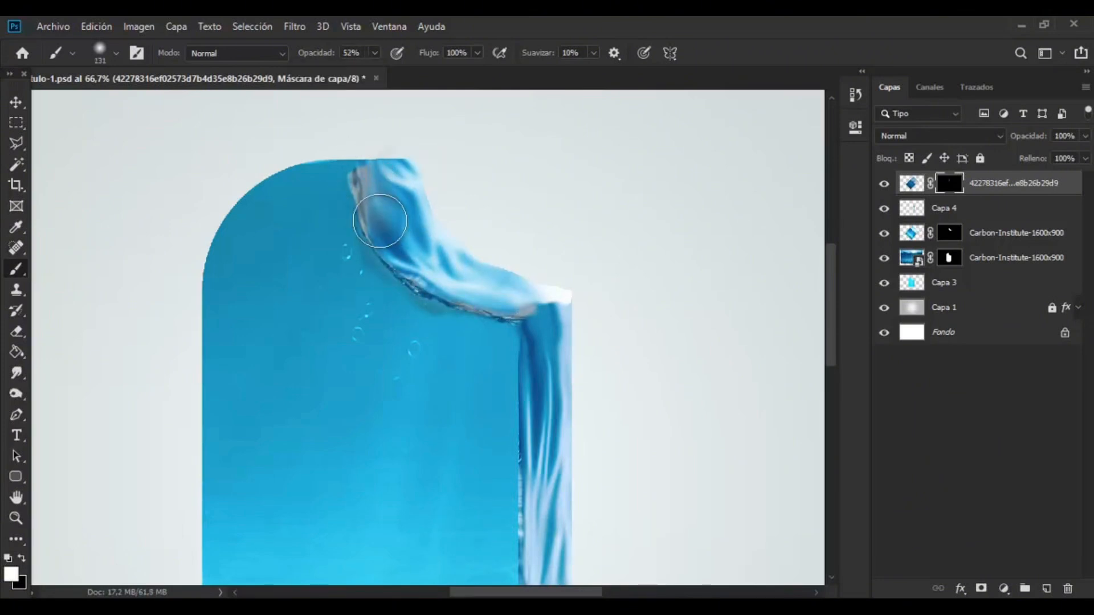
mouse_move(488, 340)
left_mouse_down()
mouse_move(329, 213)
mouse_move(488, 433)
left_mouse_up()
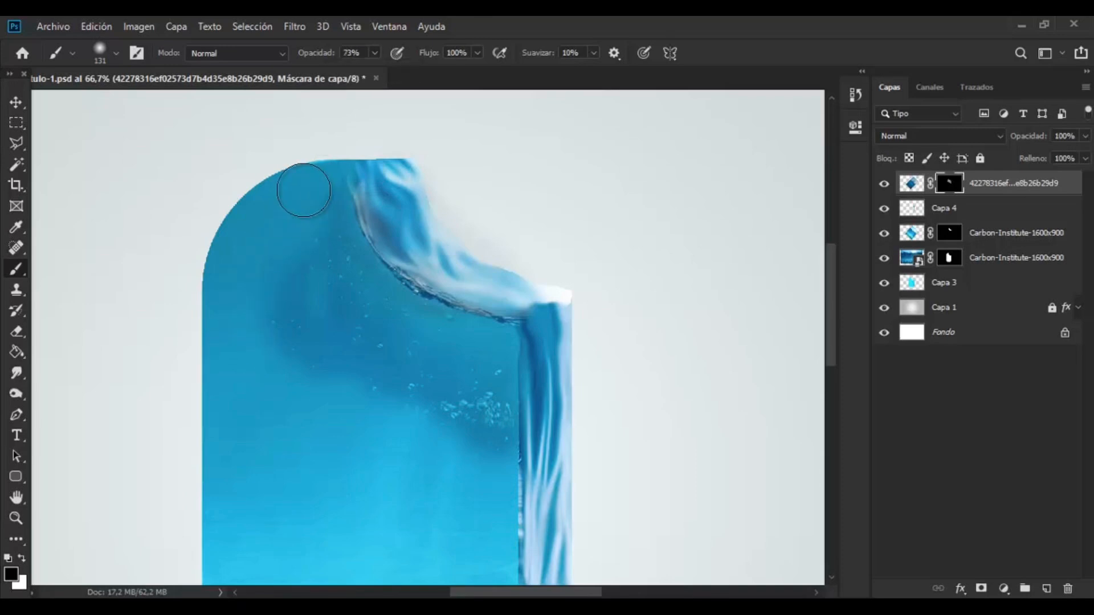
key("ctrl+minus")
key("ctrl+minus")
key("ctrl+minus")
key("ctrl+plus")
key("ctrl+plus")
key("ctrl+plus")
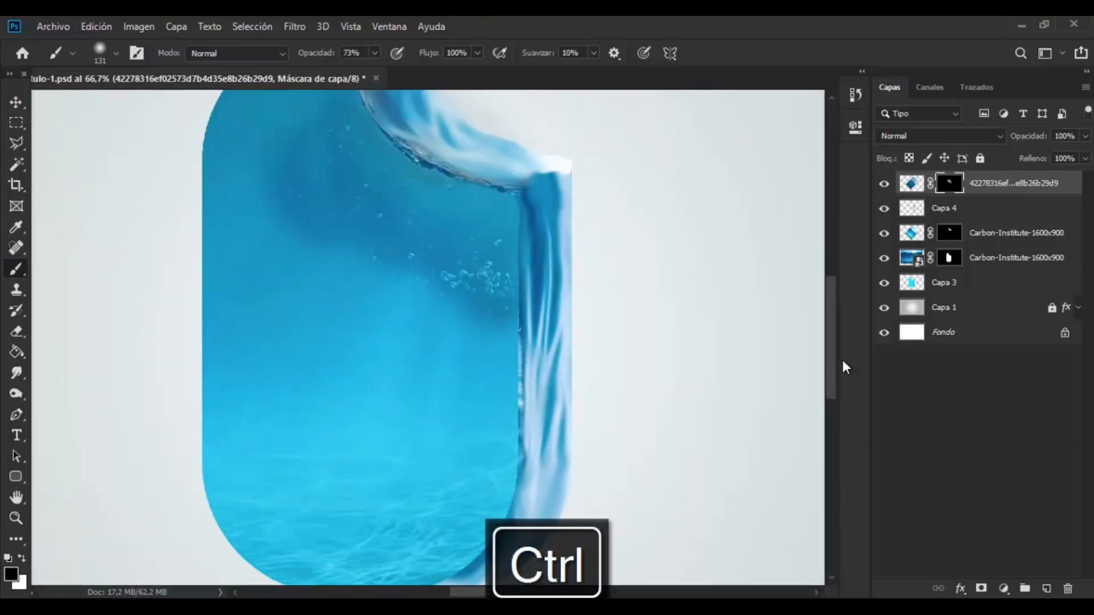
Brighten the masked ocean image with Curves, raising the RGB midpoint to about input 93, output 154
scroll(860, 367, "up", 3)
left_click(911, 183)
left_click(139, 26)
mouse_move(158, 71)
left_click(370, 100)
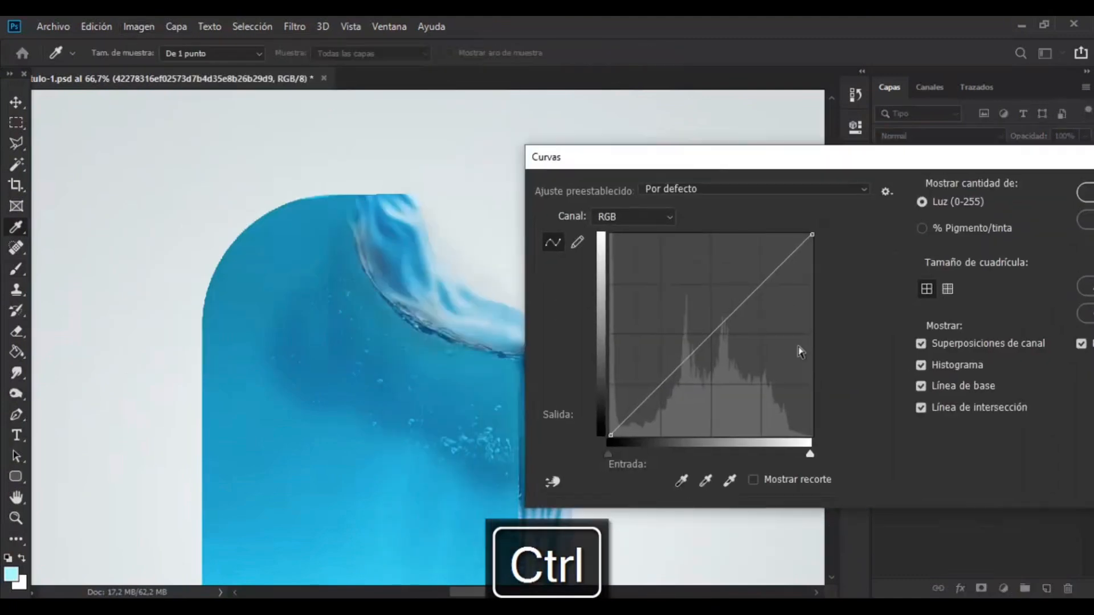
left_click_drag(707, 326, 695, 317)
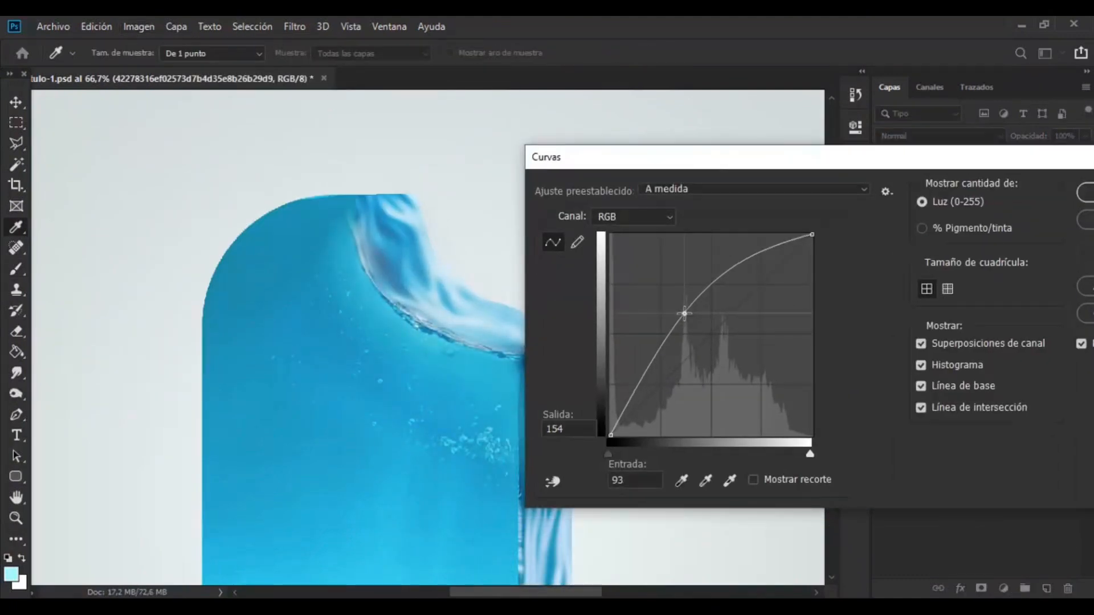
key("Return")
key("b")
key("ctrl+minus")
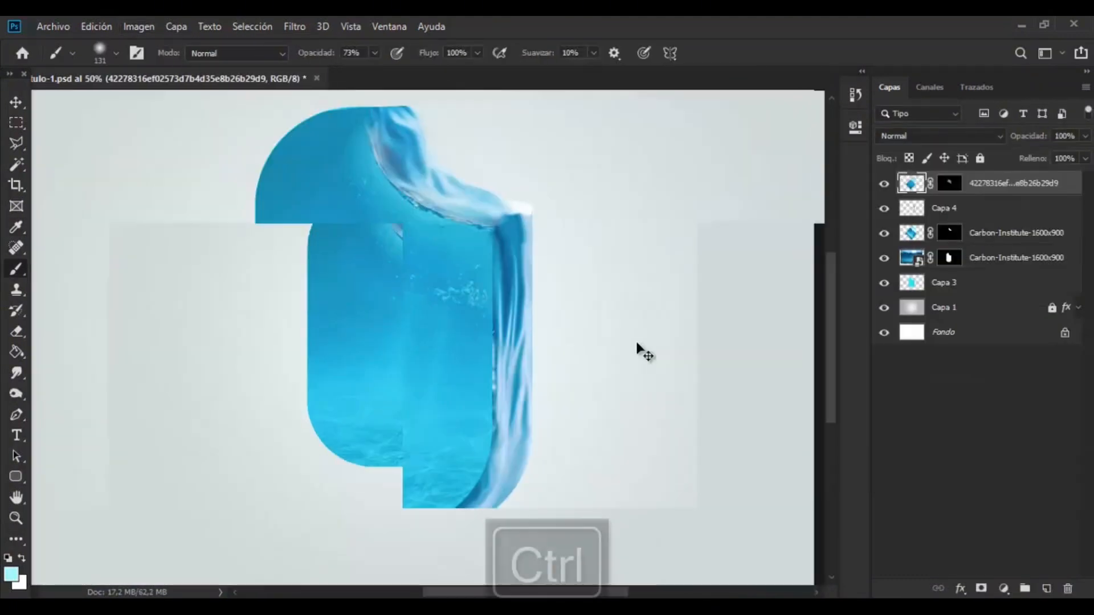
Duplicate the masked ocean layer, rotate the copy about 6.16°, and shift its waterline along the bite
key("ctrl+j")
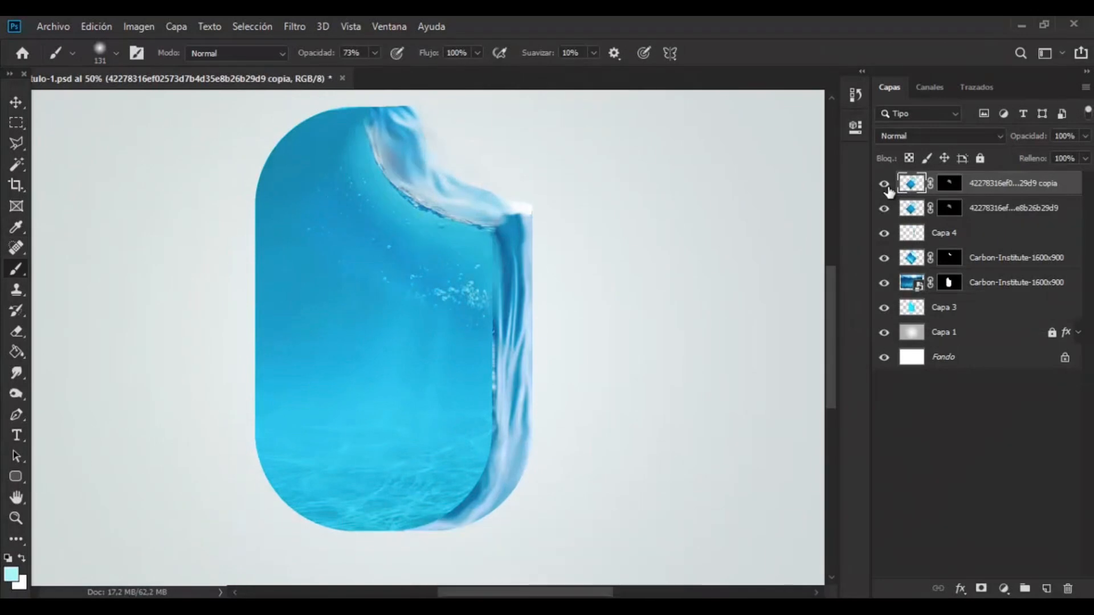
key("ctrl+t")
left_click_drag(752, 327, 689, 339)
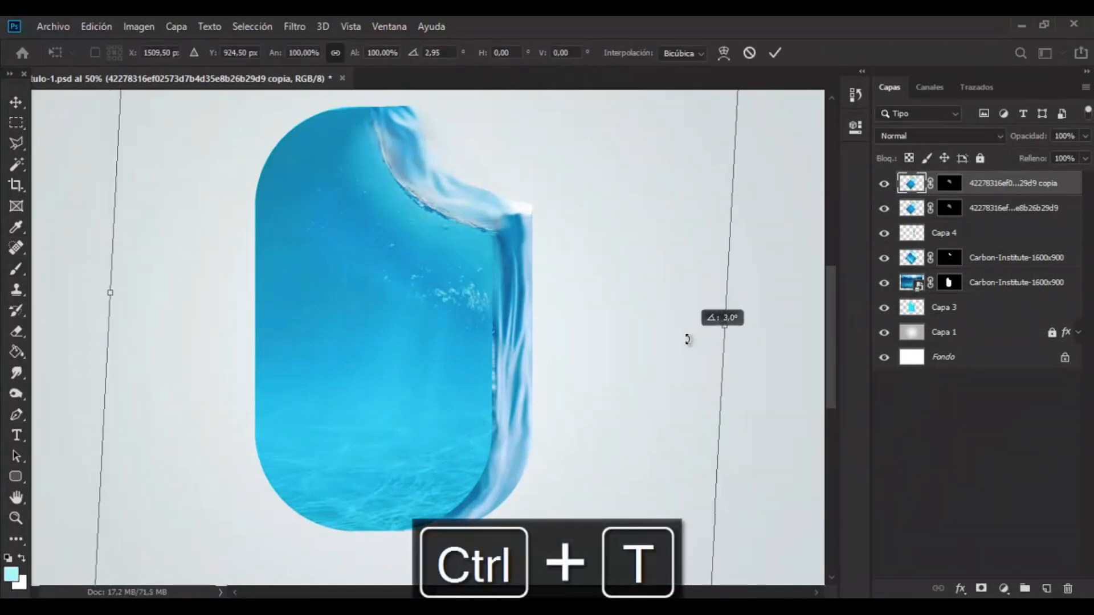
left_click_drag(600, 318, 595, 306)
left_click_drag(768, 359, 750, 374)
left_click_drag(529, 311, 512, 316)
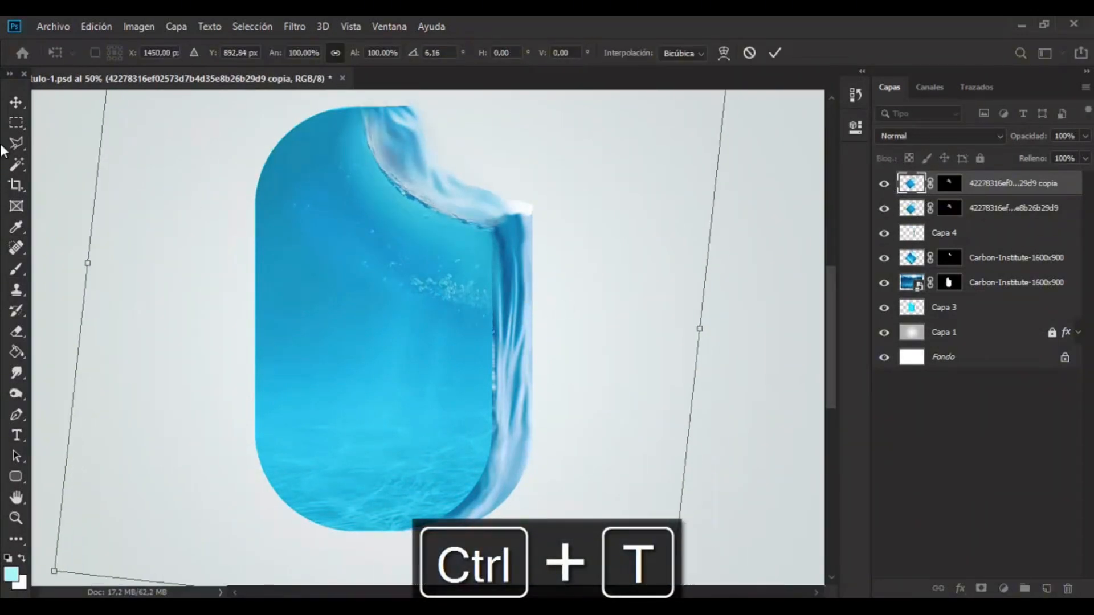
key("Return")
Group the two ocean waterline layers and mask the group with a soft black brush to fade its lower area
left_click(949, 183)
left_click(16, 269)
key("ctrl+minus")
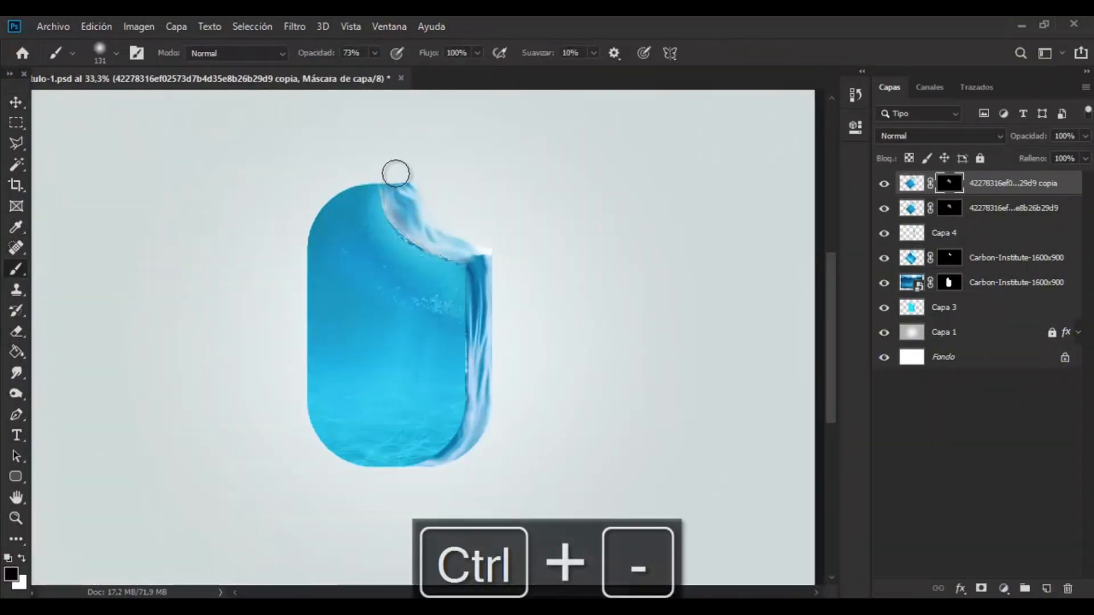
left_click(990, 208, "shift")
key("ctrl+g")
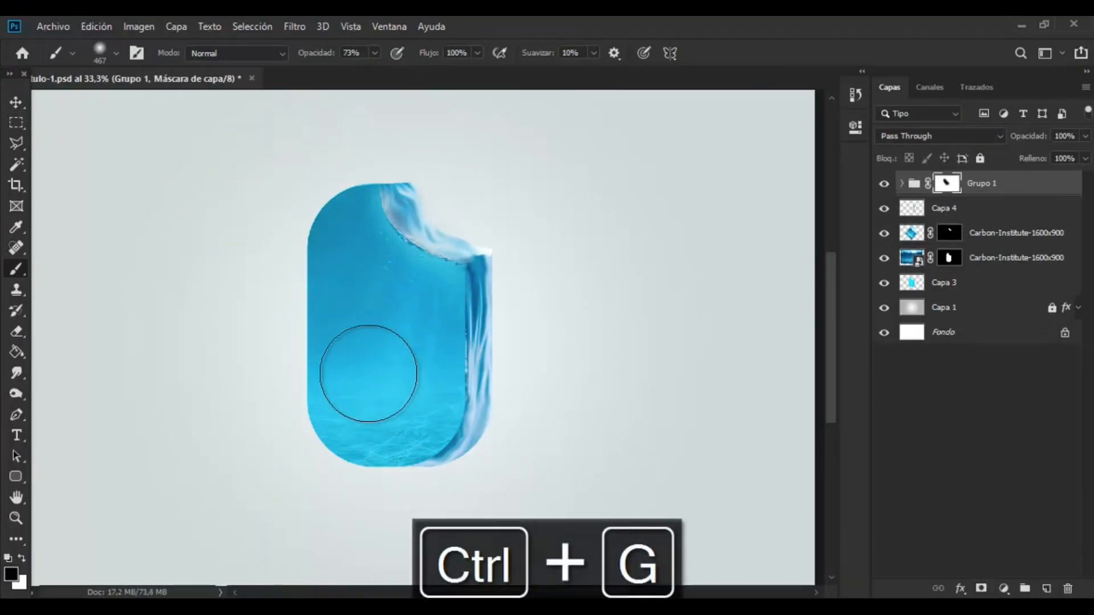
Duplicate the waterline group, transform the copy over the bite's outer edge, and paint out its excess on the mask
key("ctrl+j")
key("ctrl+t")
mouse_move(575, 235)
left_mouse_down()
mouse_move(536, 254)
mouse_move(525, 278)
mouse_move(523, 237)
left_mouse_up()
key("Return")
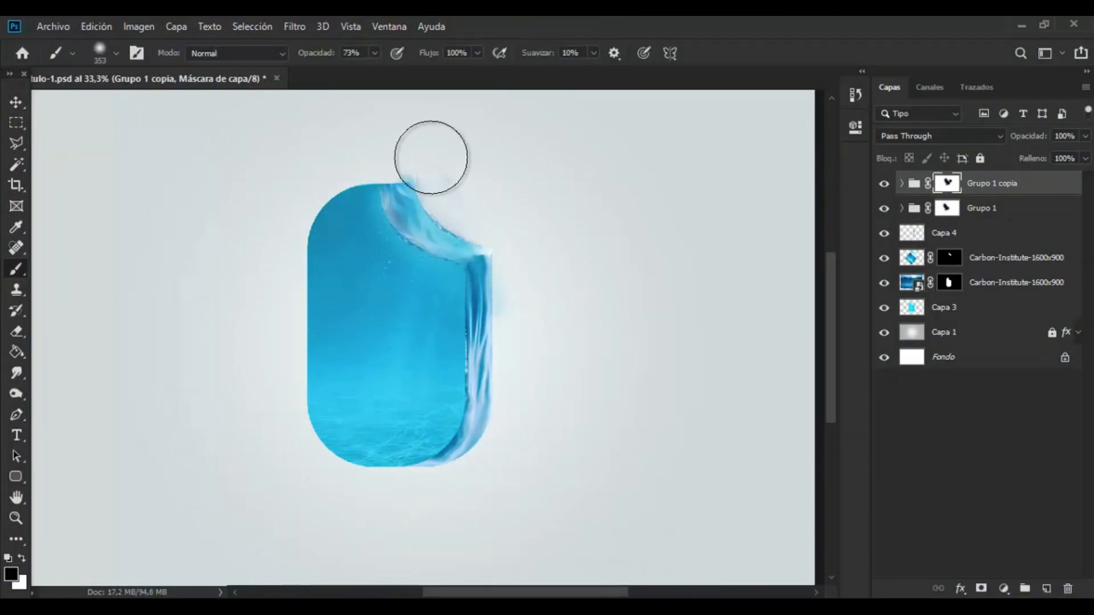
key("ctrl+minus")
key("ctrl+plus")
key("ctrl+plus")
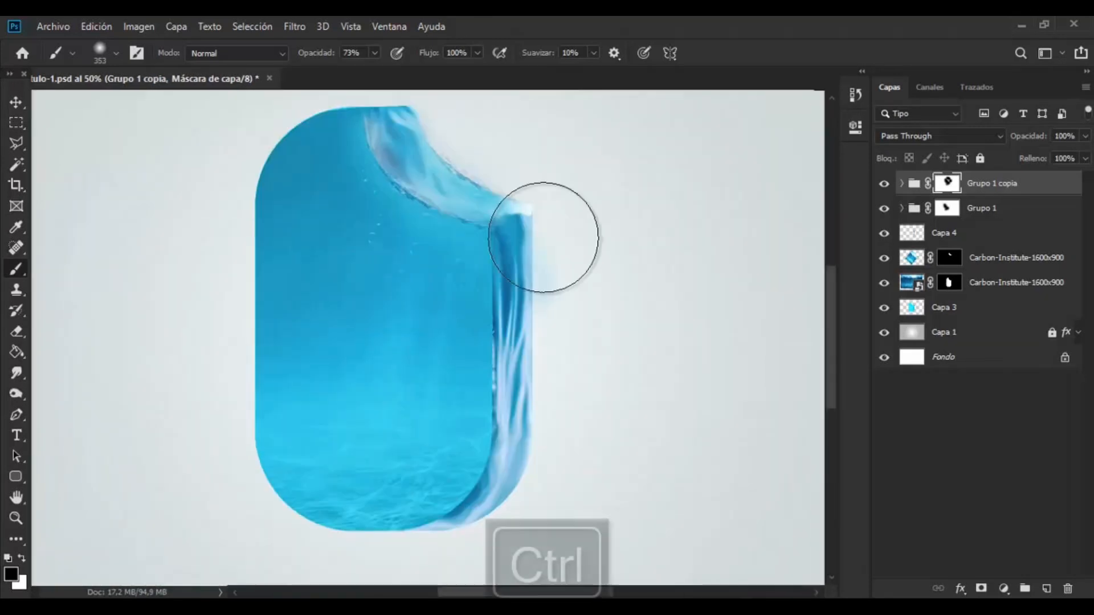
Reduce the brush to 201 px, erase the water spilling outside the bite on the group copy's mask, and undo the white touch-up
left_click_drag(459, 139, 422, 138)
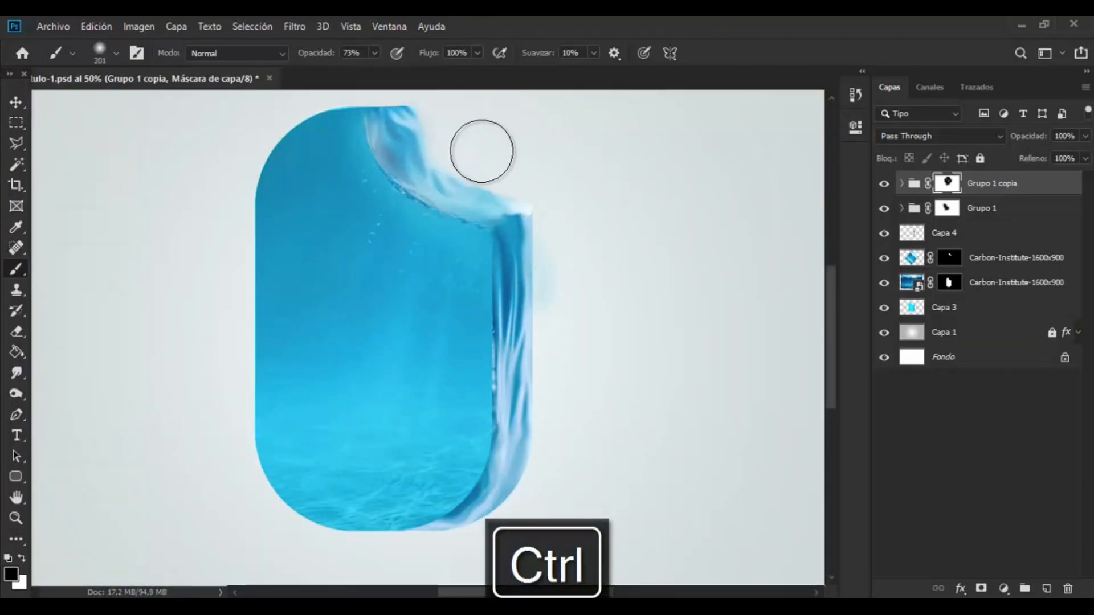
left_click(22, 559)
left_click_drag(474, 193, 456, 176)
key("ctrl+z")
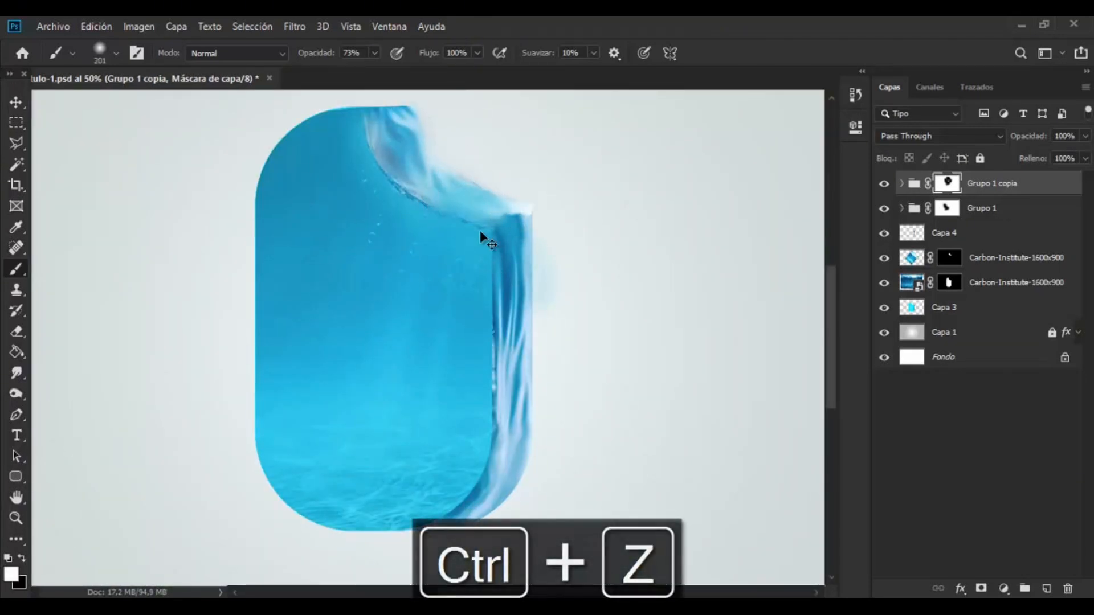
key("ctrl+minus")
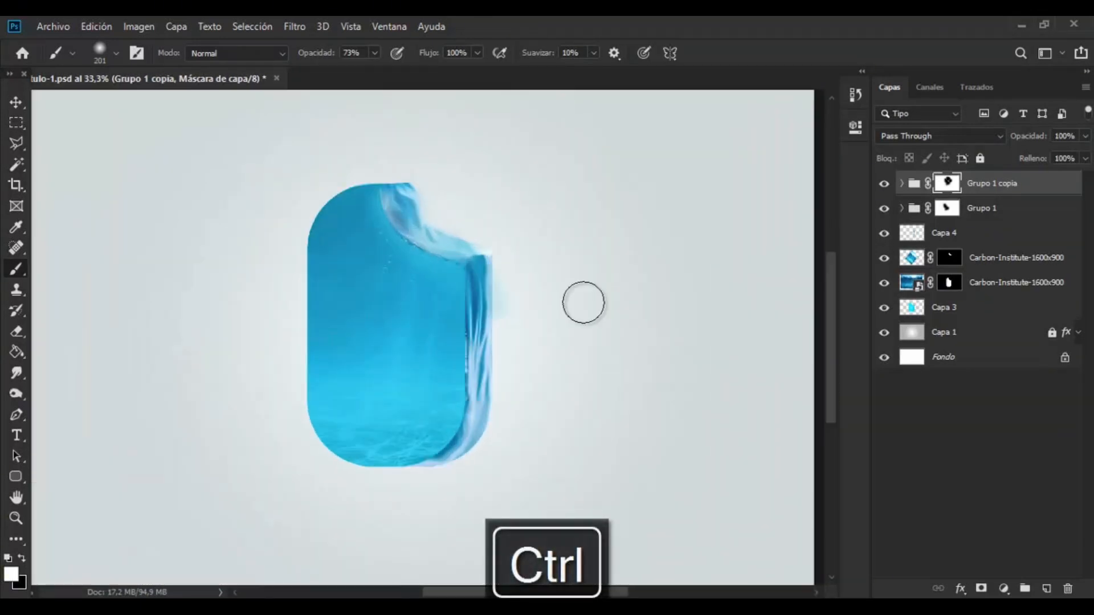
Hide and show both Carbon-Institute-1600x900 layers and Capa 4 to check which part of the popsicle each covers
left_click(912, 261)
left_click(885, 259)
left_click(885, 259)
left_click(884, 283)
left_click(885, 283)
left_click(885, 234)
left_click(885, 234)
Shift the hue of Capa 4 to about -6 with Hue/Saturation, keeping the layer at 100% opacity
left_click(912, 234)
left_click(1086, 136)
left_click_drag(1086, 155, 1064, 152)
left_click(138, 27)
mouse_move(143, 68)
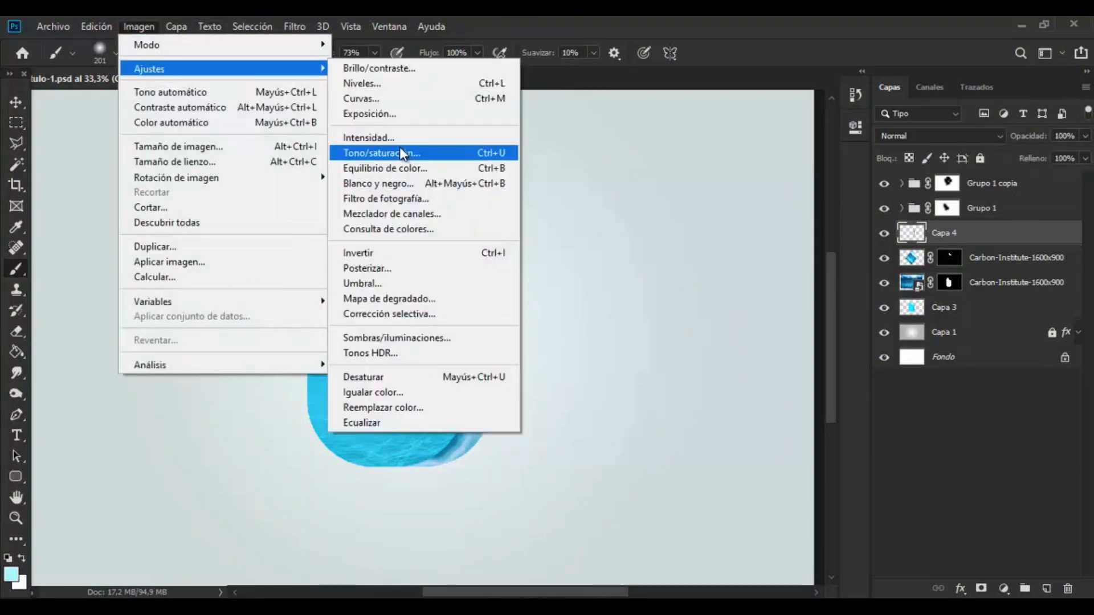
left_click(408, 151)
left_click_drag(744, 204, 747, 209)
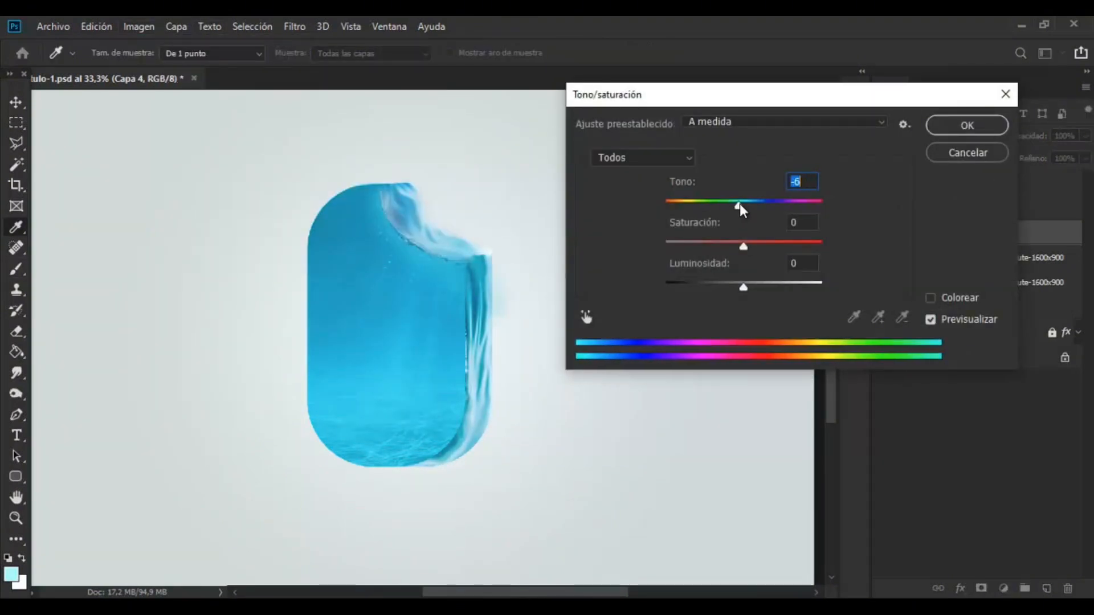
left_click(992, 129)
key("ctrl+minus")
key("ctrl+minus")
key("ctrl+minus")
key("ctrl+plus")
key("ctrl+plus")
key("ctrl+plus")
key("ctrl+plus")
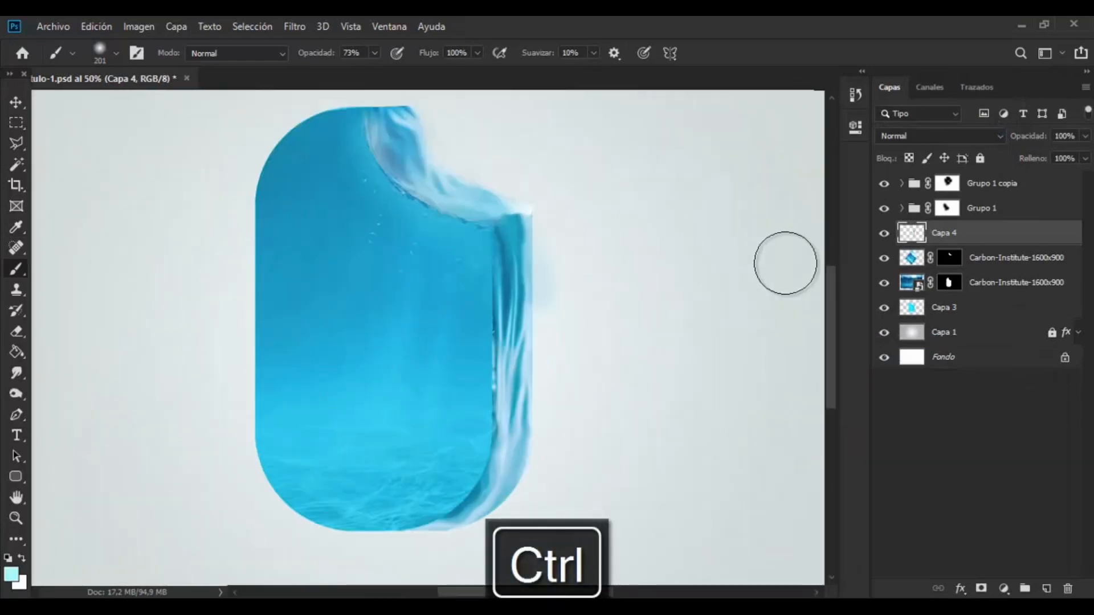
Merge Capa 4, both Carbon-Institute-1600x900 layers and the two waterline groups into one layer, and check it by toggling its visibility
left_click(1005, 257, "ctrl")
left_click(994, 282, "ctrl")
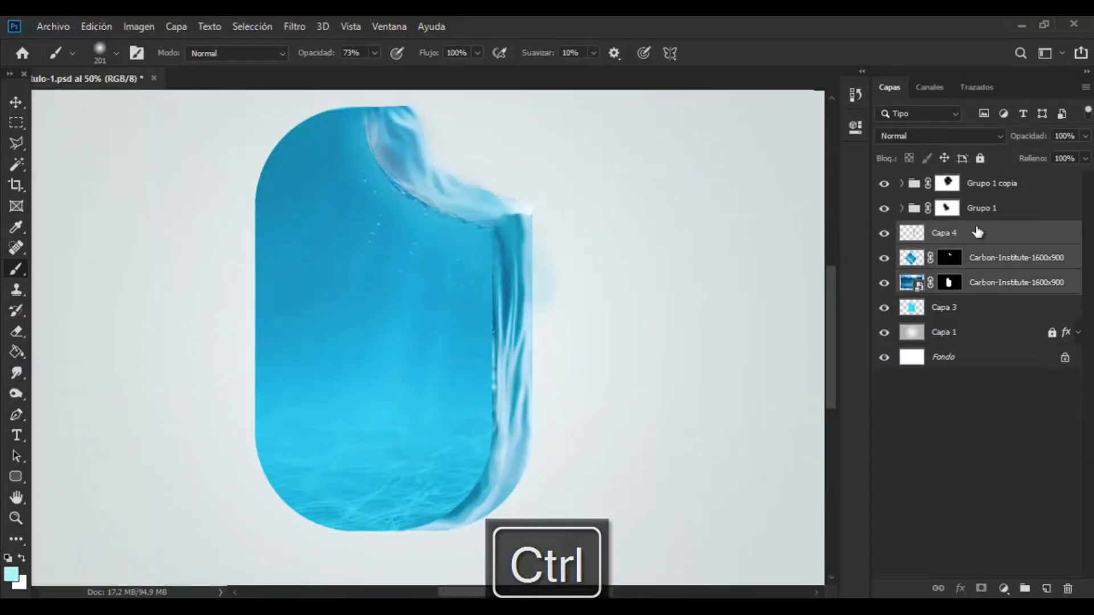
left_click(980, 208, "ctrl")
left_click(980, 183, "ctrl")
key("ctrl+e")
left_click(885, 184)
left_click(886, 183)
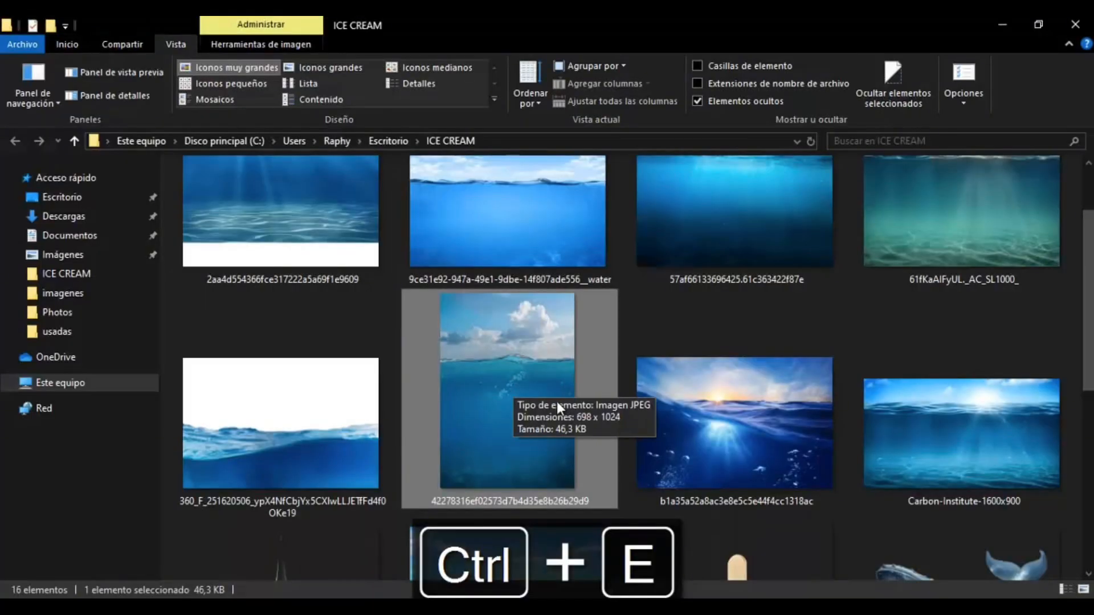
Place the 360_F_251620506_ypX4NfCbjYx5CXIwLLJETfFd4f0OKe19 wave image in the document and position it over the bite
left_click(327, 426)
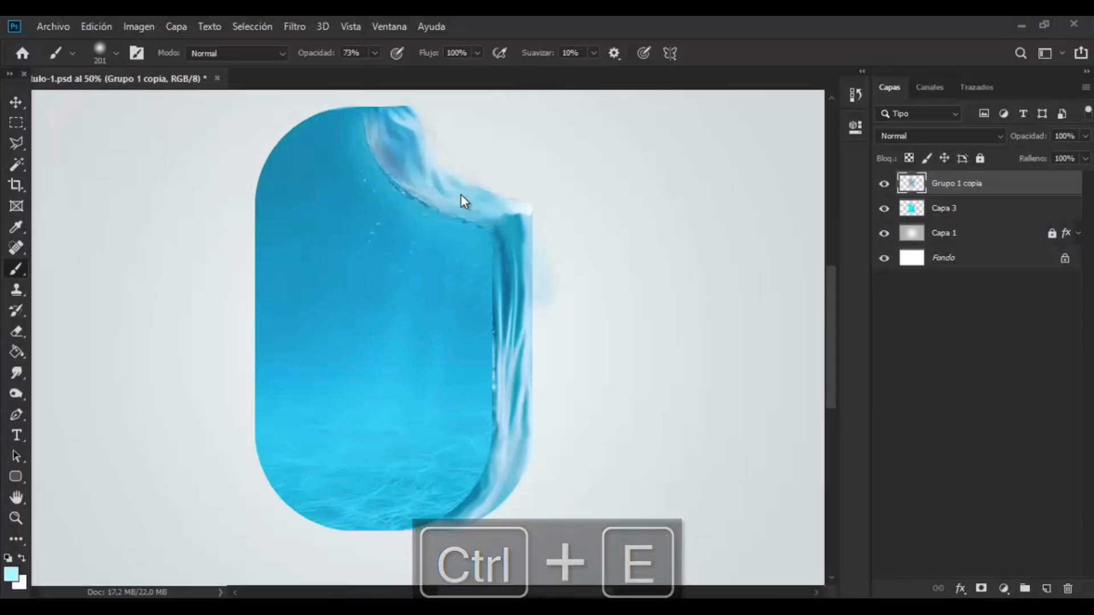
left_click_drag(460, 196, 459, 142)
left_click(915, 135)
left_click(915, 134)
Set the placed wave image to 55% opacity and rasterize its layer
left_click(1085, 136)
left_click_drag(1085, 152, 1051, 153)
key("Return")
right_click(948, 184)
left_click(838, 301)
left_click(127, 30)
mouse_move(104, 31)
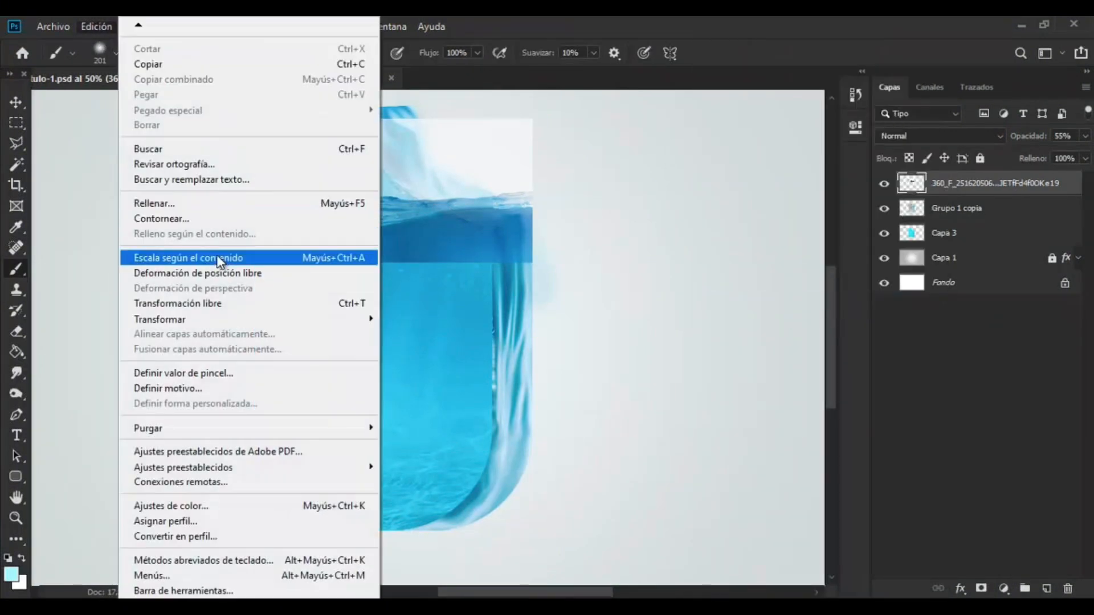
left_click(219, 259)
left_click(106, 26)
left_click(207, 274)
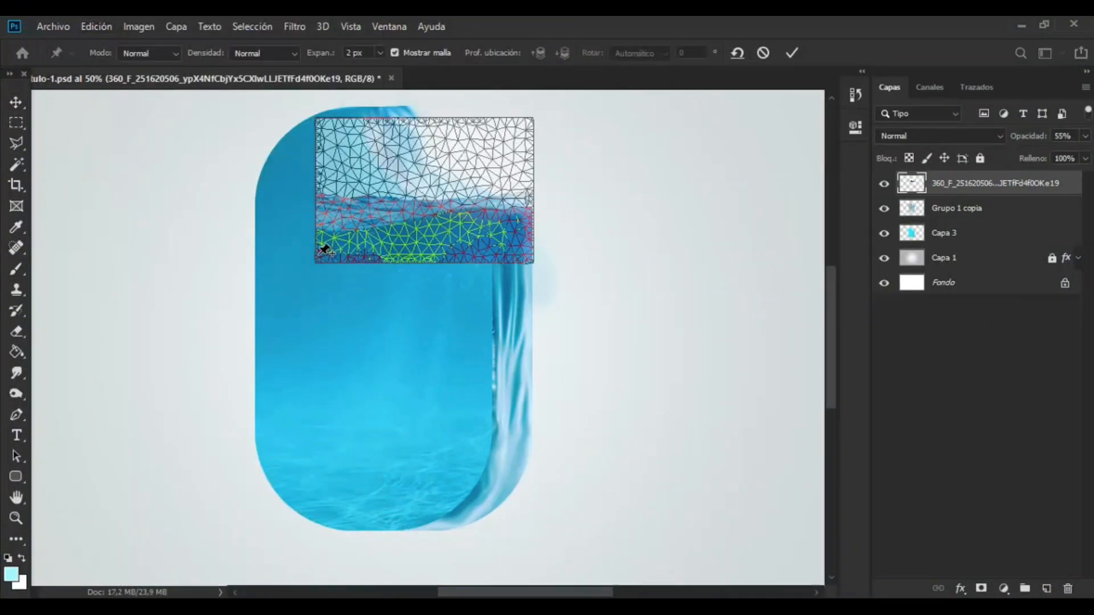
left_click_drag(321, 124, 345, 89)
key("ctrl+z")
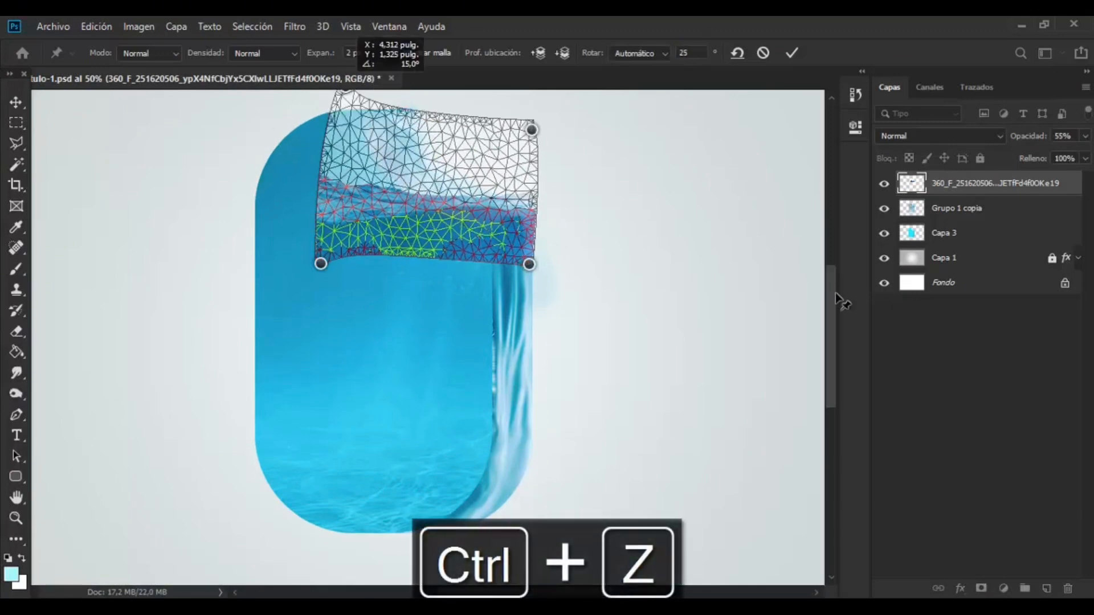
scroll(627, 239, "up", 3)
left_click_drag(344, 222, 355, 160)
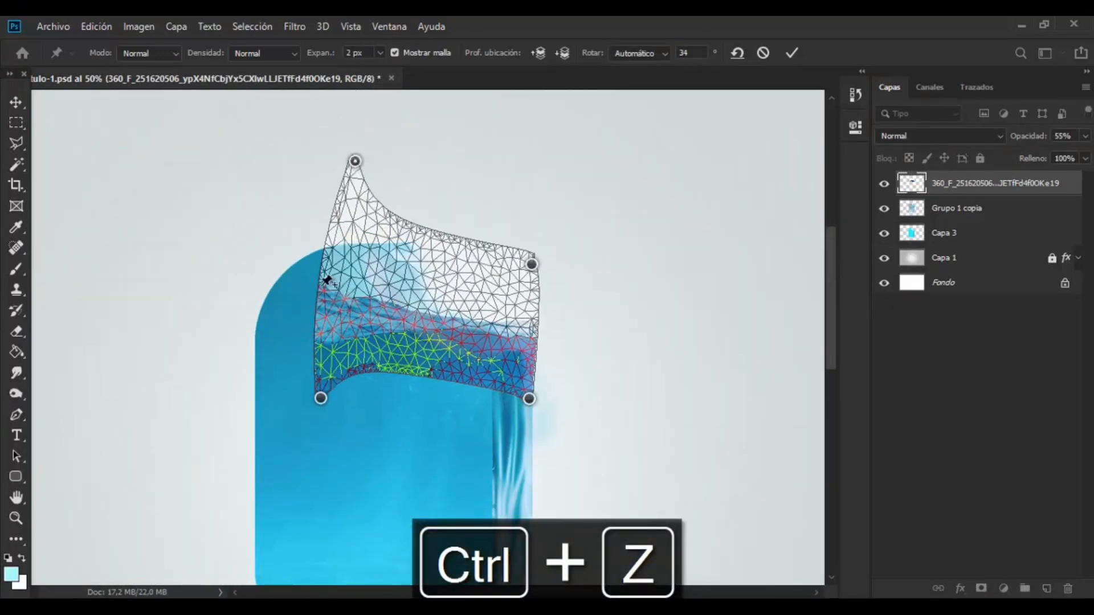
key("v")
left_click(660, 248)
Rotate the wave image clockwise and reposition it so its waterline slopes diagonally across the bite
key("ctrl+t")
left_click_drag(722, 215, 606, 295)
left_click_drag(491, 307, 511, 266)
left_click_drag(625, 259, 625, 281)
left_click_drag(526, 305, 521, 314)
double_click(520, 314)
Puppet-warp the rotated wave image so its waterline bends along the bite's curved outer edge
left_click(106, 29)
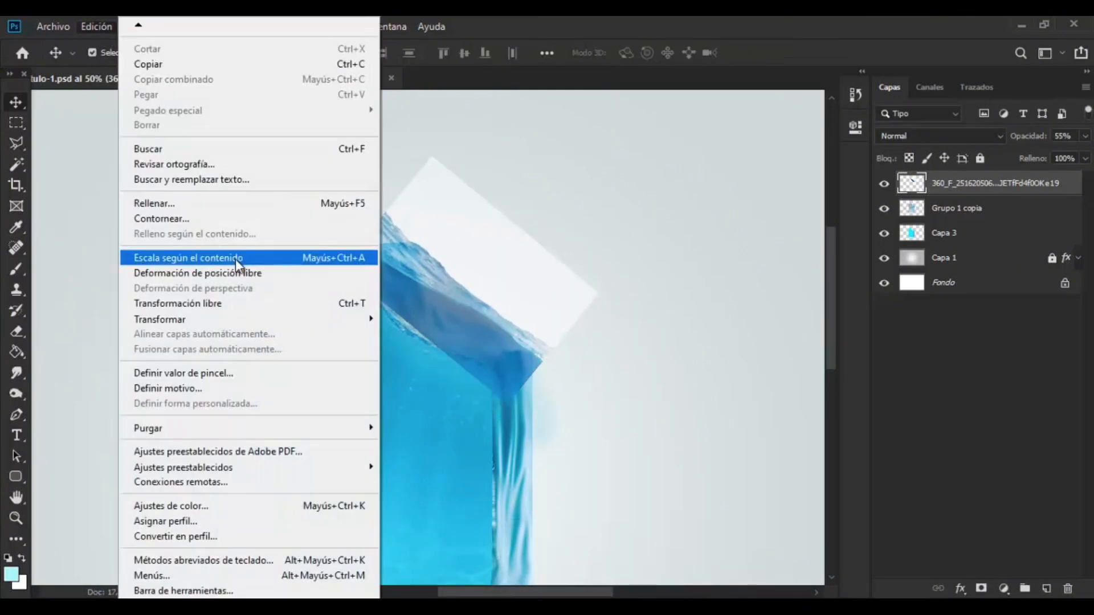
left_click(237, 268)
left_click_drag(541, 363, 498, 363)
left_click(443, 302)
left_click_drag(443, 302, 466, 299)
left_click(456, 304)
left_click(412, 257)
left_click_drag(412, 257, 430, 265)
left_click_drag(494, 337, 508, 340)
left_click(530, 370)
key("v")
left_click(483, 246)
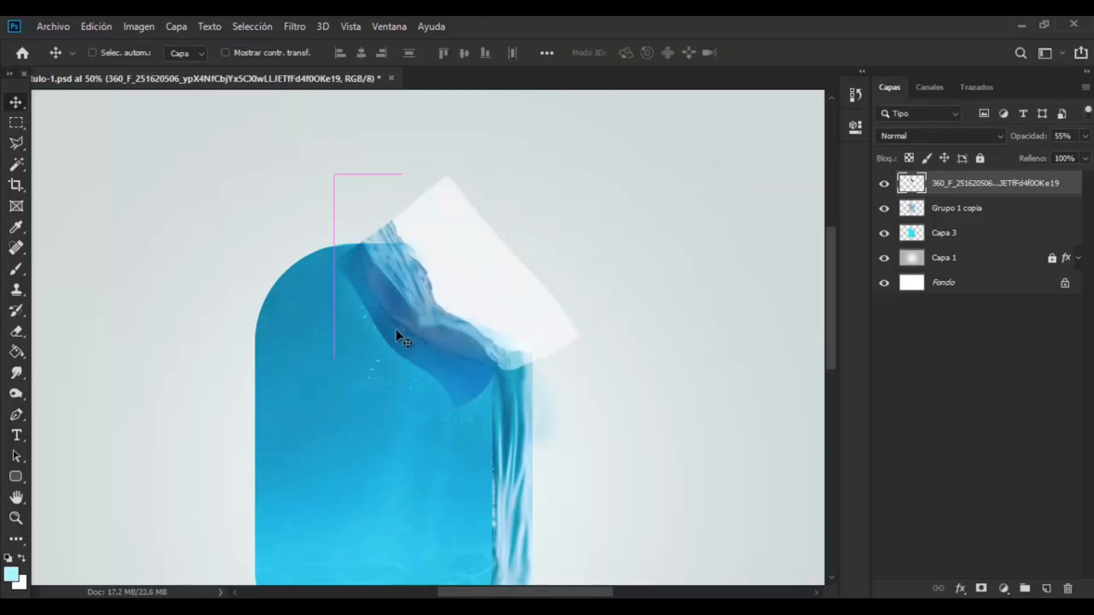
key("ctrl+plus")
key("ctrl+plus")
left_click(16, 374)
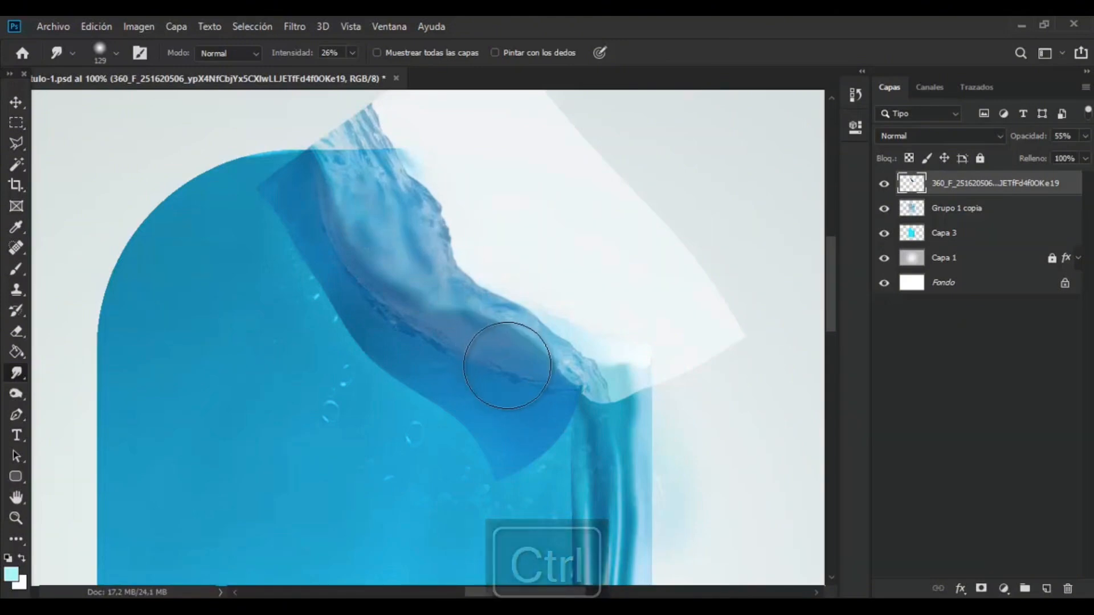
left_click(96, 26)
left_click(196, 258)
key("Escape")
Puppet-warp the wave image, pinning it below the bite and pulling its lower end out to the popsicle's side edge
left_click(97, 26)
left_click(197, 273)
left_click(547, 406)
left_click(590, 384)
left_click_drag(590, 383, 654, 368)
Pin the wave's crest along the bite, pull its upper end onto the popsicle's top edge, and apply the puppet warp
left_click(446, 185)
left_click(426, 155)
left_click(400, 142)
left_click(557, 273)
left_click(390, 127)
left_click_drag(390, 127, 368, 147)
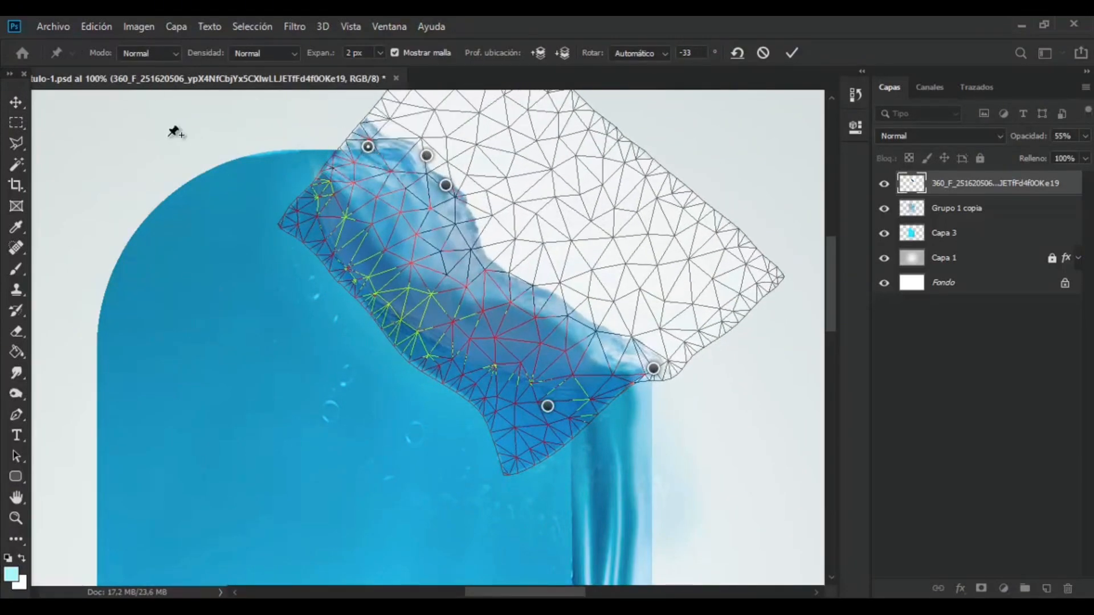
left_click_drag(650, 378, 645, 385)
left_click(16, 102)
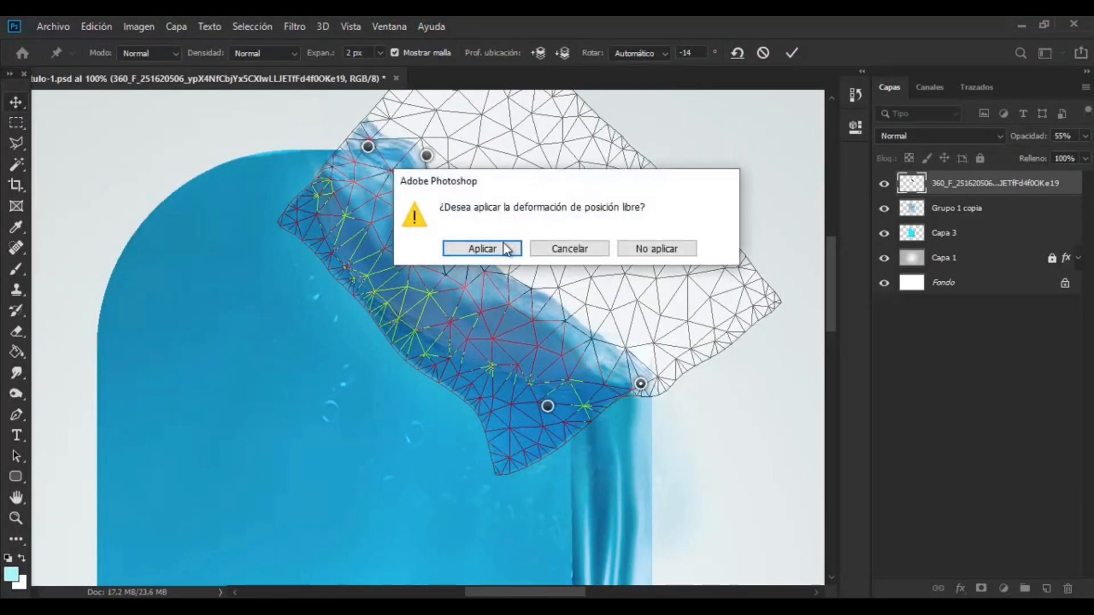
left_click(505, 248)
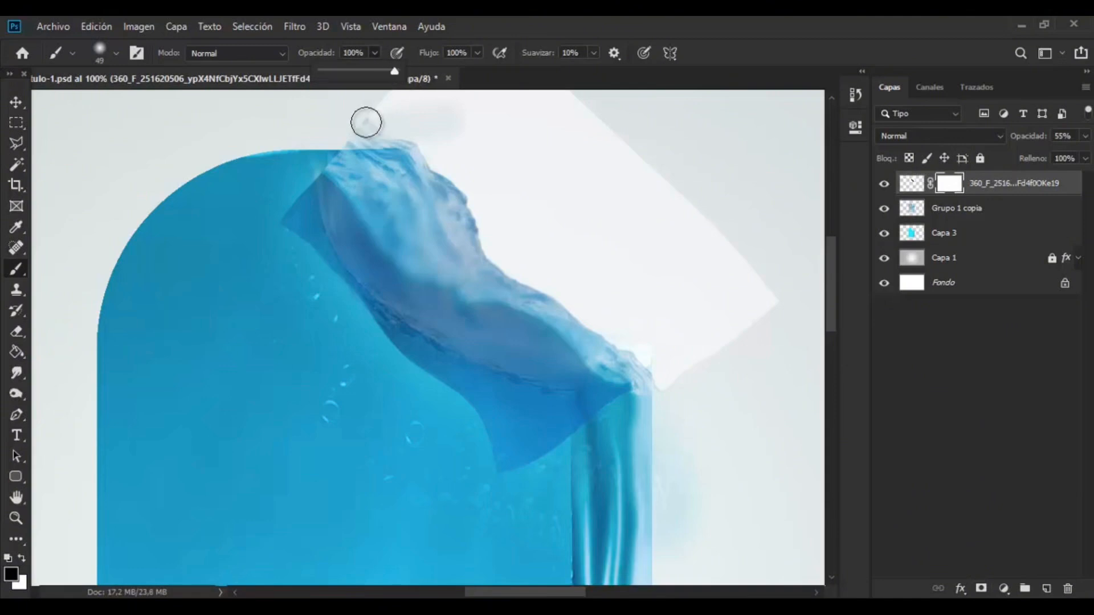
Select the white area above the wave and hide it by painting black on a new layer mask
left_click(16, 164)
left_click(535, 177)
left_click(16, 269)
right_click(484, 240, "alt")
left_click_drag(420, 161, 593, 302)
mouse_move(372, 72)
left_mouse_down()
mouse_move(464, 190)
mouse_move(464, 80)
left_mouse_up()
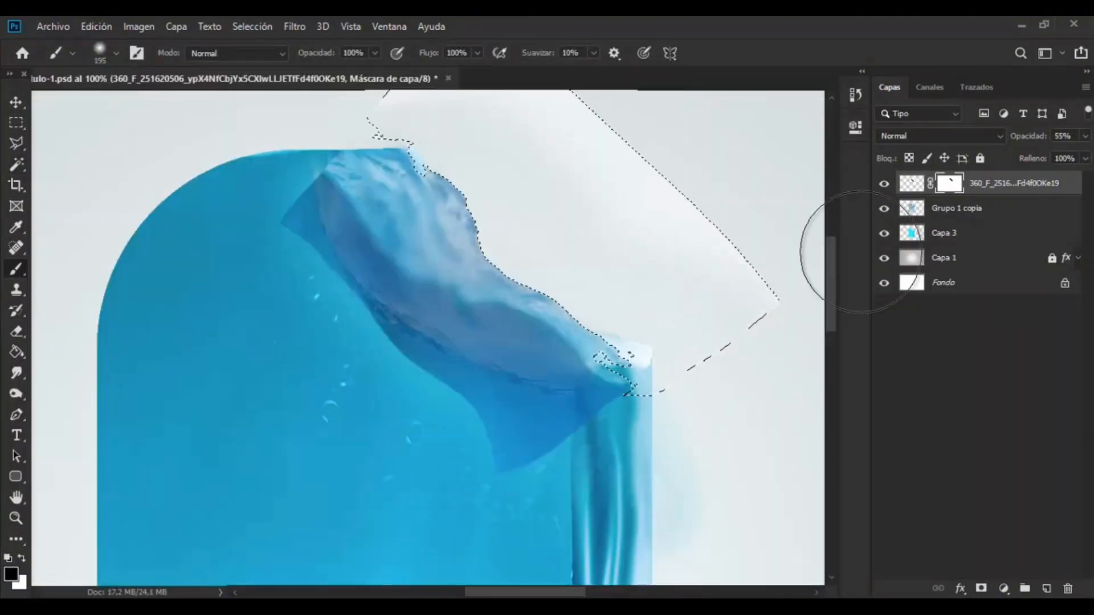
key("ctrl+minus")
key("ctrl+d")
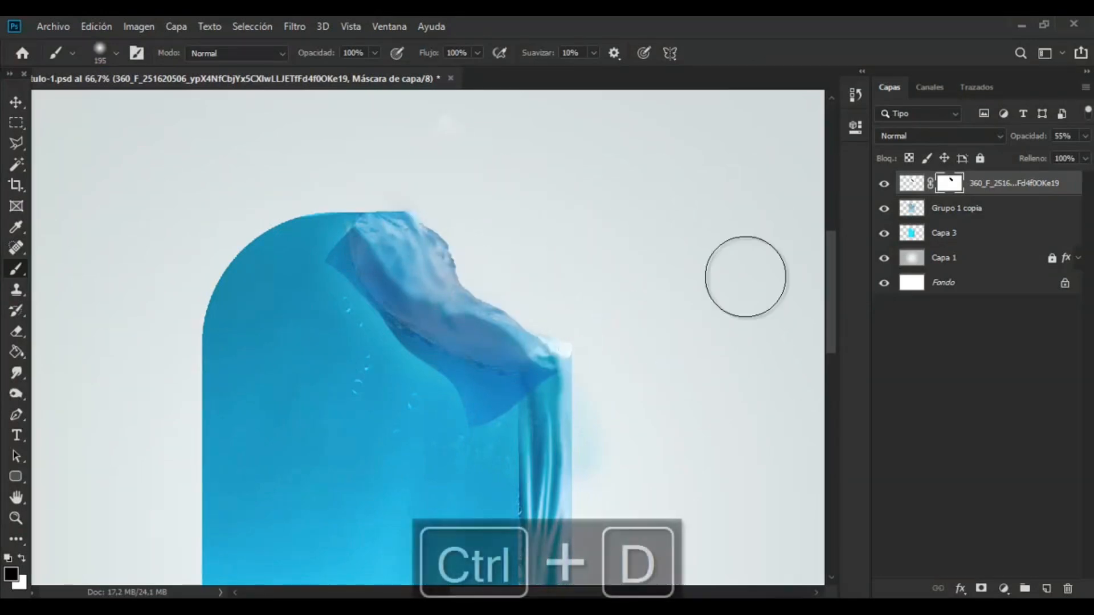
Set the wave layer to 100% opacity and mask out its lower edge where it overlaps the popsicle's front
left_click(911, 183)
left_click_drag(1084, 154, 1089, 158)
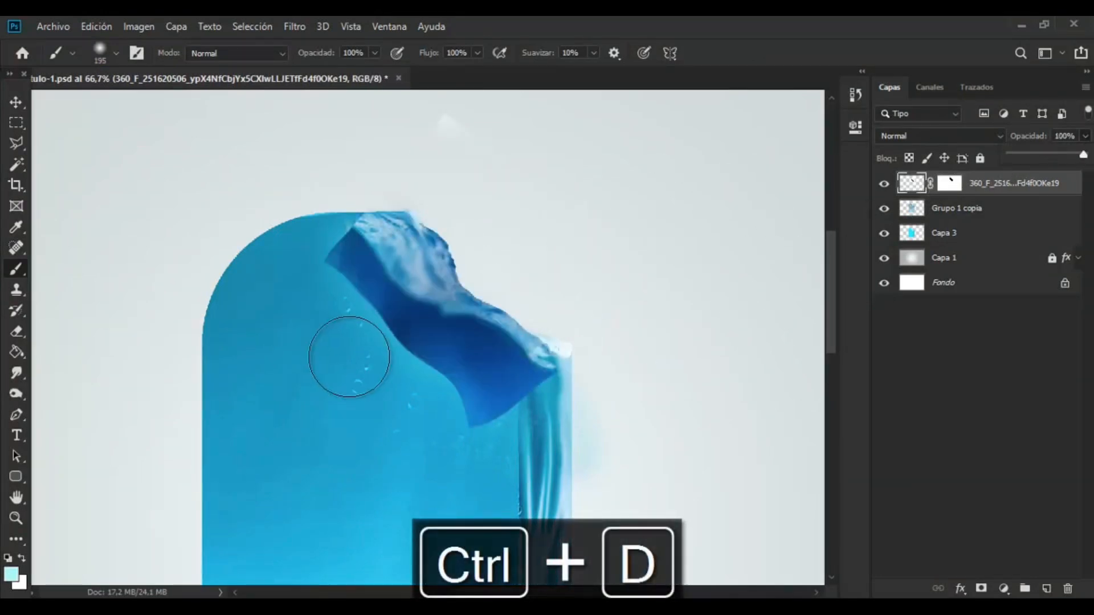
left_click(949, 183)
mouse_move(329, 288)
left_mouse_down()
mouse_move(386, 372)
mouse_move(466, 410)
left_mouse_up()
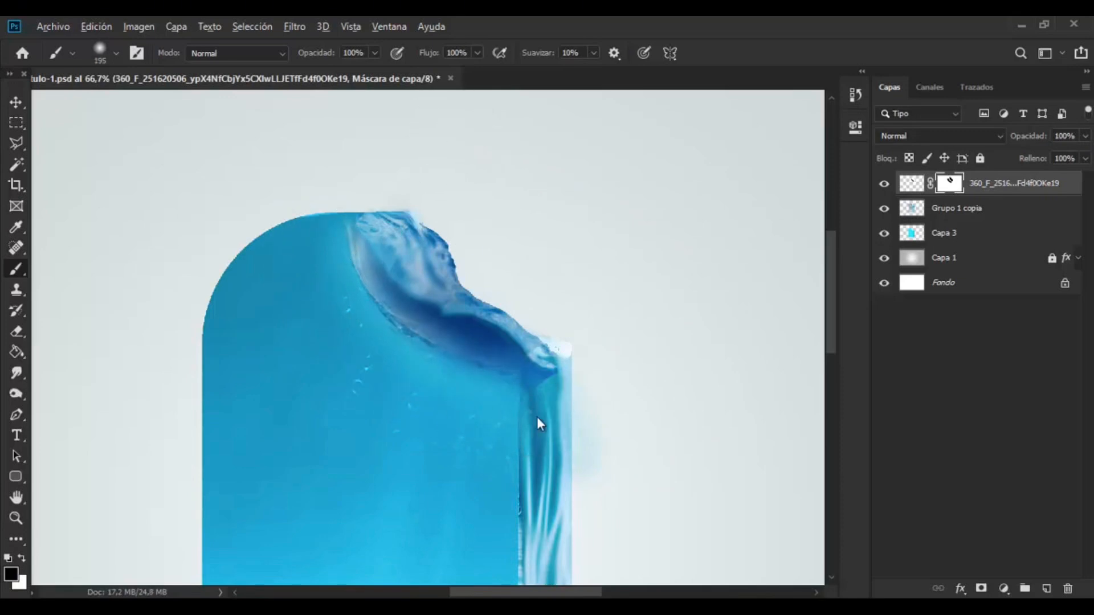
Brighten the wave image with Curves, raising input 101 to output 154
left_click(138, 26)
mouse_move(152, 66)
left_click(367, 98)
left_click_drag(740, 303, 729, 276)
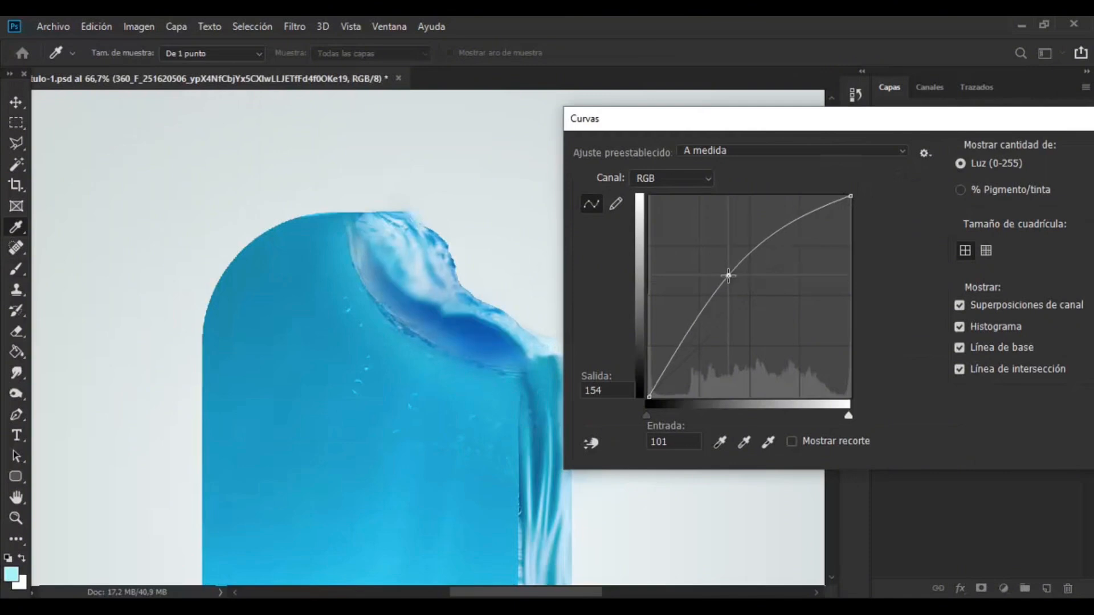
left_click(1045, 171)
Shift the wave image's hue slightly towards cyan with Hue/Saturation to match the popsicle's water
left_click(138, 26)
mouse_move(154, 66)
left_click(508, 152)
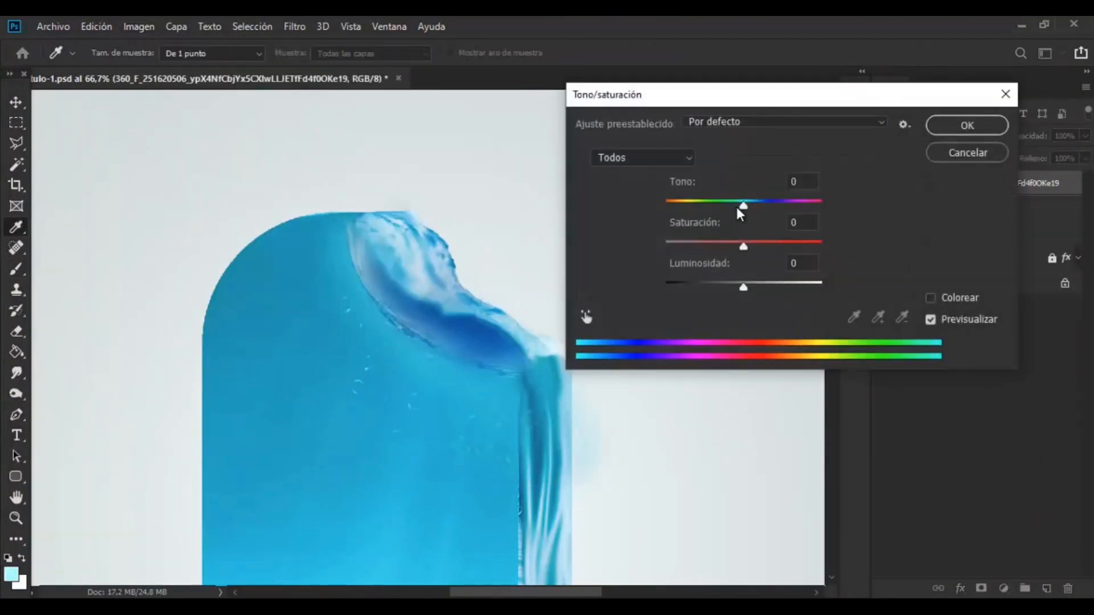
left_click_drag(729, 205, 737, 205)
left_click(967, 125)
Paint the wave's mask at 60% brush opacity to fade its dark blue band inside the bite
left_click(885, 186)
left_click(886, 184)
left_click(950, 184)
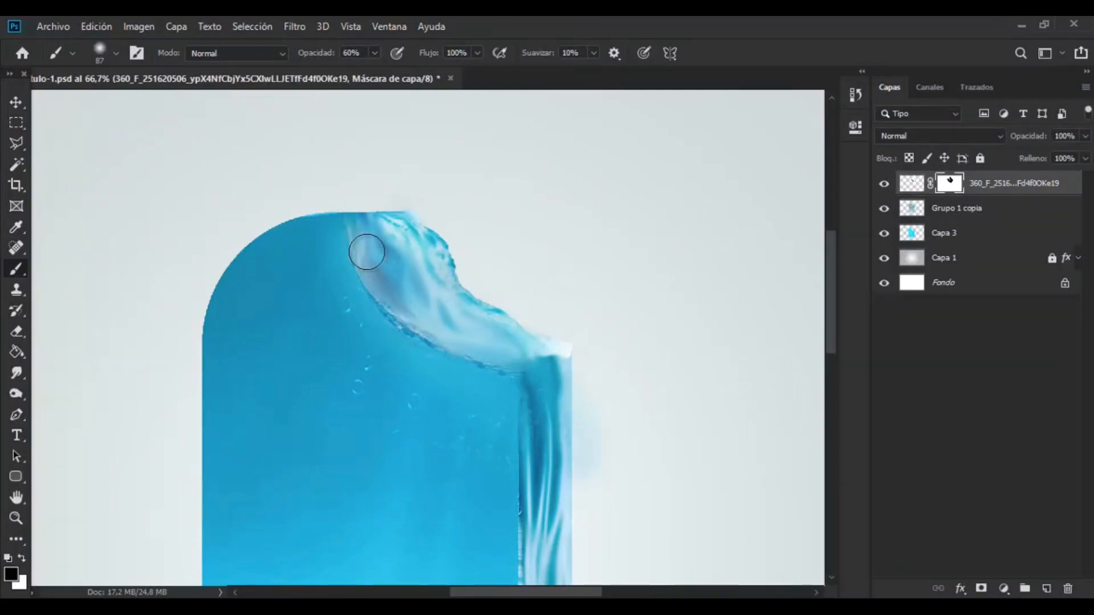
key("ctrl+minus")
key("ctrl+minus")
key("ctrl+plus")
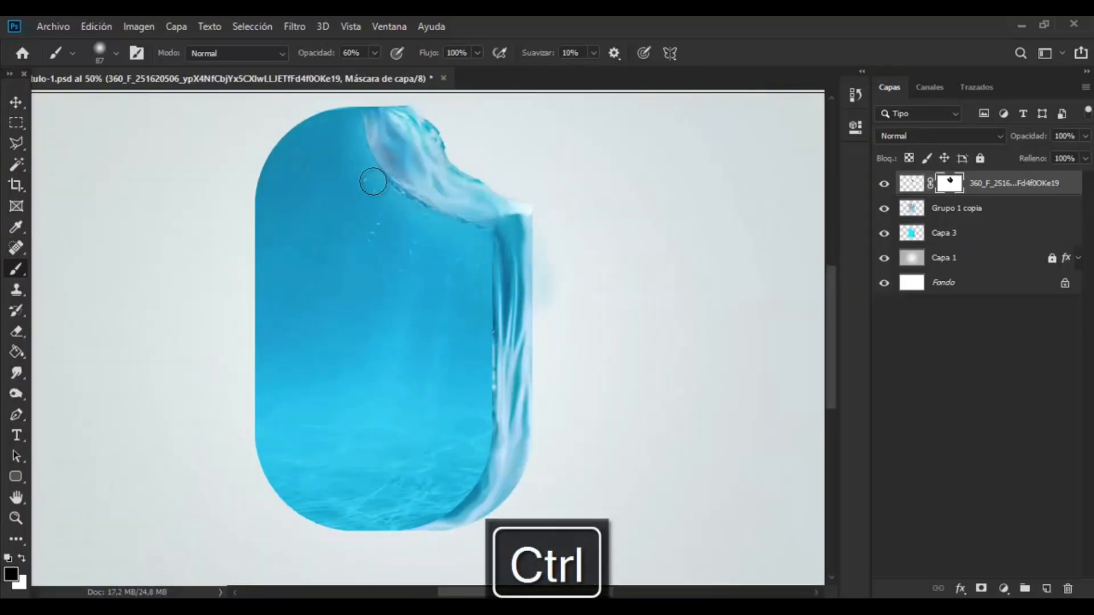
Merge the wave layer with Grupo 1 copia and smudge the white corner where the bite meets the side
left_click(972, 208, "ctrl")
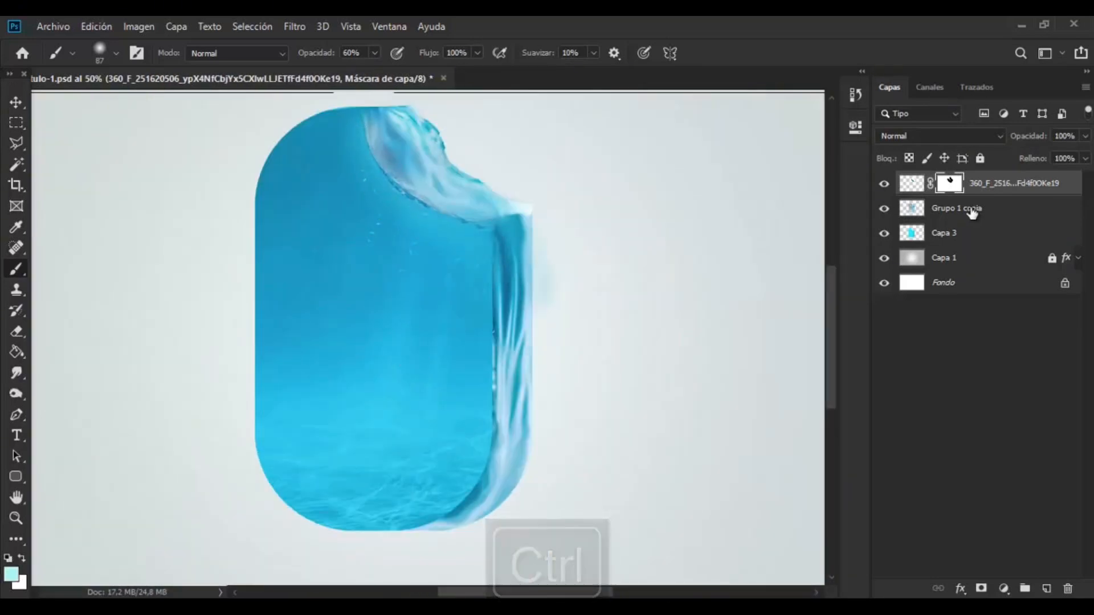
key("ctrl+e")
key("r")
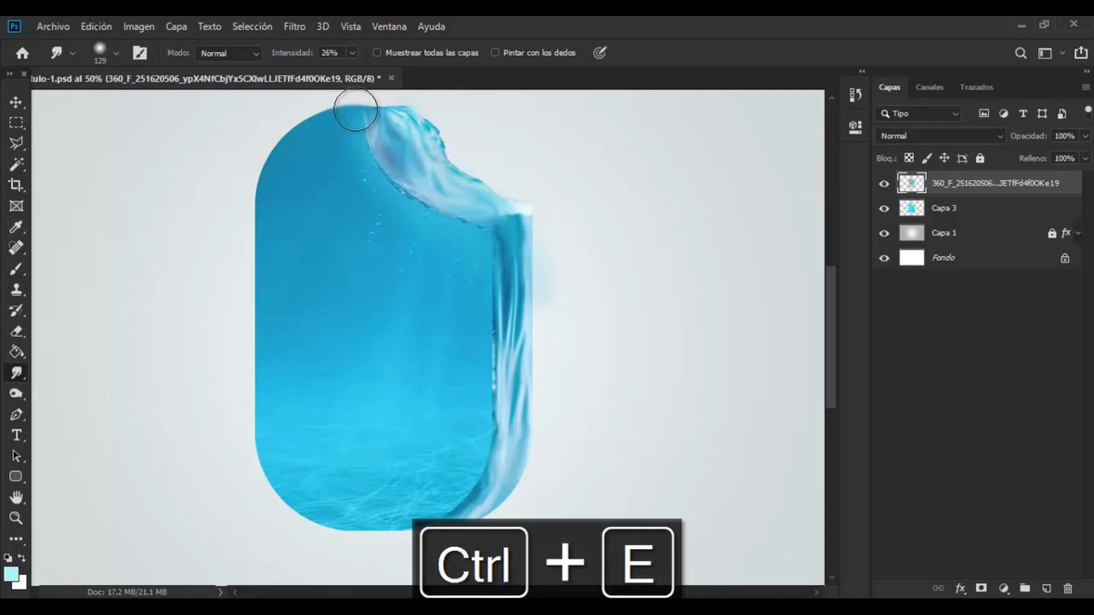
left_click_drag(633, 211, 607, 211)
left_click_drag(507, 216, 528, 202)
Hide the Capa 3 layer beneath the merged ocean layer
left_click(884, 208)
key("ctrl+minus")
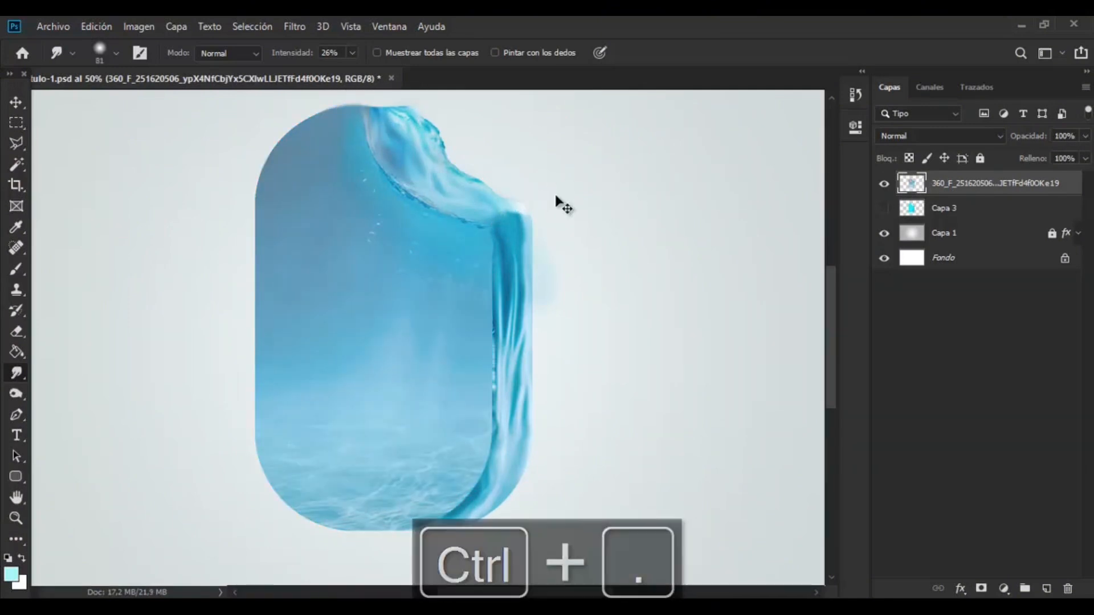
key("ctrl+plus")
key("ctrl+plus")
key("ctrl+minus")
key("alt+Tab")
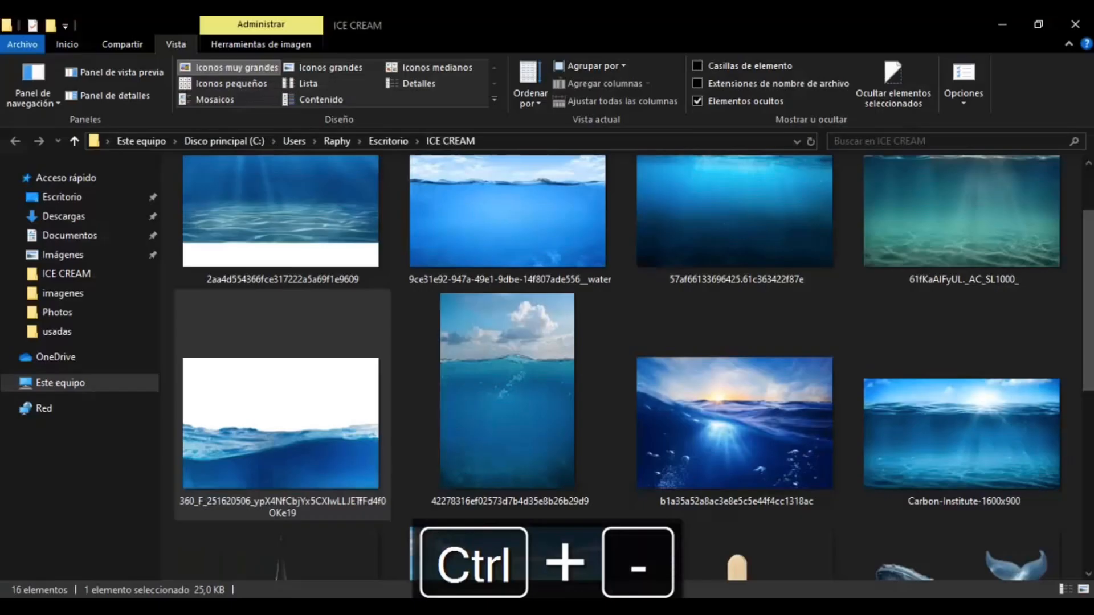
left_click_drag(1092, 330, 1092, 303)
left_click_drag(507, 267, 537, 357)
key("ctrl+minus")
key("ctrl+minus")
left_click_drag(733, 145, 504, 486)
key("ctrl+period")
key("ctrl+minus")
key("ctrl+plus")
key("ctrl+plus")
key("ctrl+z")
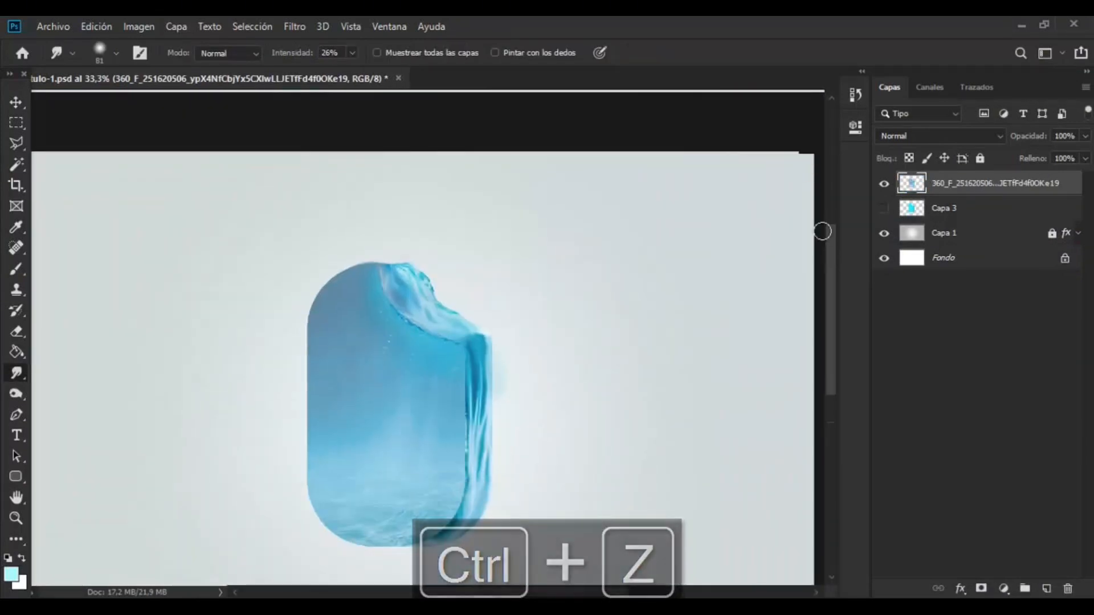
Place the 9ce31e92-947a-49e1-9dbe-14f807ade556__water image over the popsicle and rotate it so its waterline runs vertically
key("ctrl+minus")
key("ctrl+plus")
left_click(473, 607)
left_click_drag(469, 348, 477, 570)
left_click(16, 101)
key("ctrl+minus")
left_click_drag(691, 178, 455, 405)
left_click_drag(640, 380, 606, 360)
left_click(15, 102)
Set the water image to 37% opacity and move its waterline over the edge between the popsicle's front and side
left_click(1086, 136)
left_click_drag(1051, 155, 1035, 155)
left_click_drag(559, 275, 521, 270)
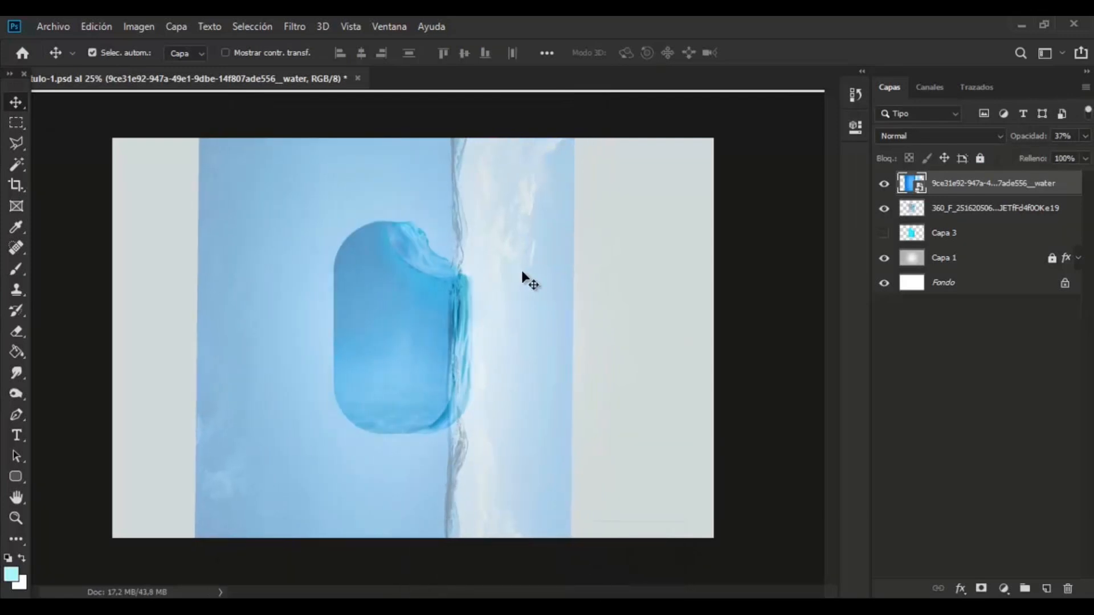
Scale the water image down and reposition it over the lower part of the popsicle, starting just below the bite
key("ctrl+minus")
key("ctrl+t")
left_click_drag(494, 189, 442, 276)
left_click_drag(420, 315, 491, 363)
left_click(21, 102)
Nudge the reduced water image left until its vertical waterline meets the front face's side edge
key("ctrl+plus")
key("ctrl+plus")
key("ctrl+plus")
key("Left")
key("Left")
key("Left")
key("Left")
key("Left")
key("Left")
key("Left")
key("Left")
key("Left")
key("Left")
key("Left")
key("Left")
key("Left")
key("Left")
key("Left")
key("Left")
key("Left")
key("Left")
key("Left")
key("Left")
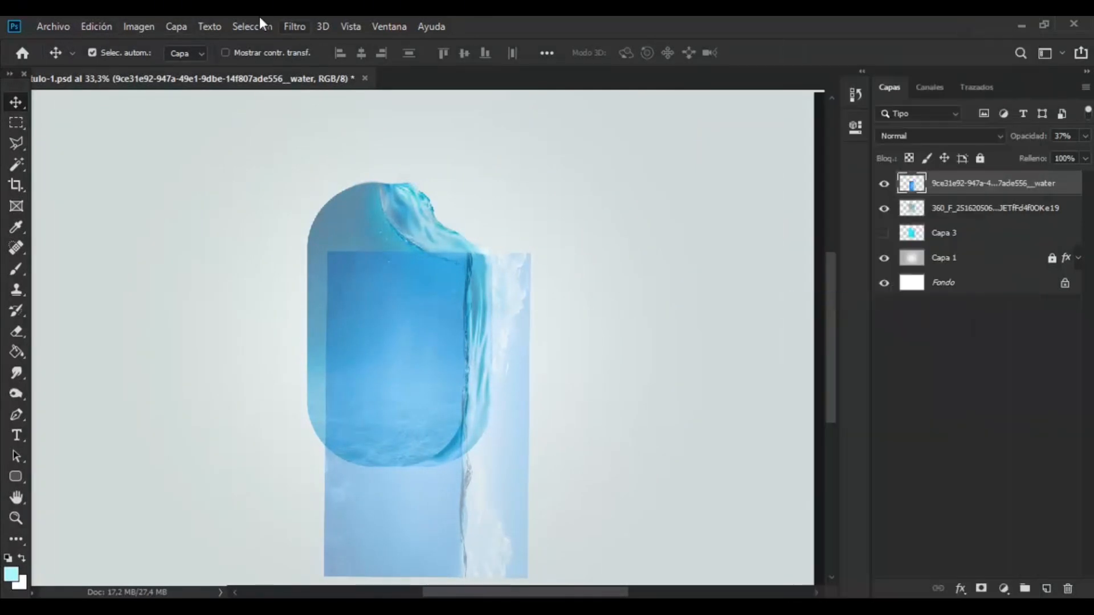
Puppet-warp the water image, pinning its upper waterline and bending its lower end under the popsicle's bottom curve
left_click(97, 26)
left_click(251, 273)
left_click(469, 382)
left_click(467, 259)
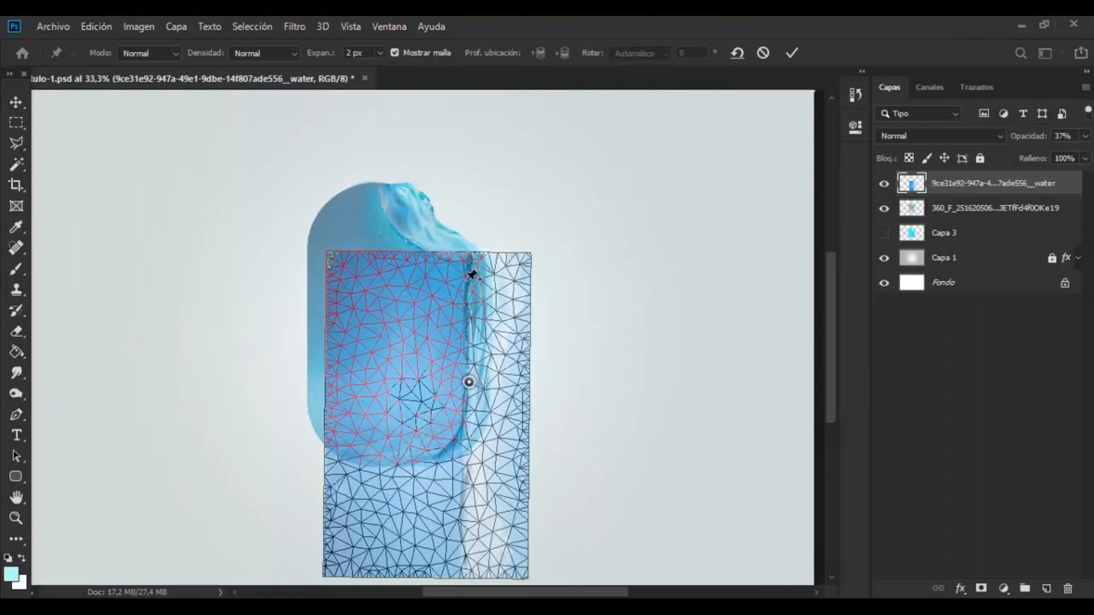
left_click(496, 391)
left_click(505, 272)
left_click(465, 575)
left_click_drag(465, 575, 379, 470)
Pin the waterline near the front face's rounded lower corner, pull it outward, and apply the puppet warp
left_click(467, 444)
left_click(480, 455)
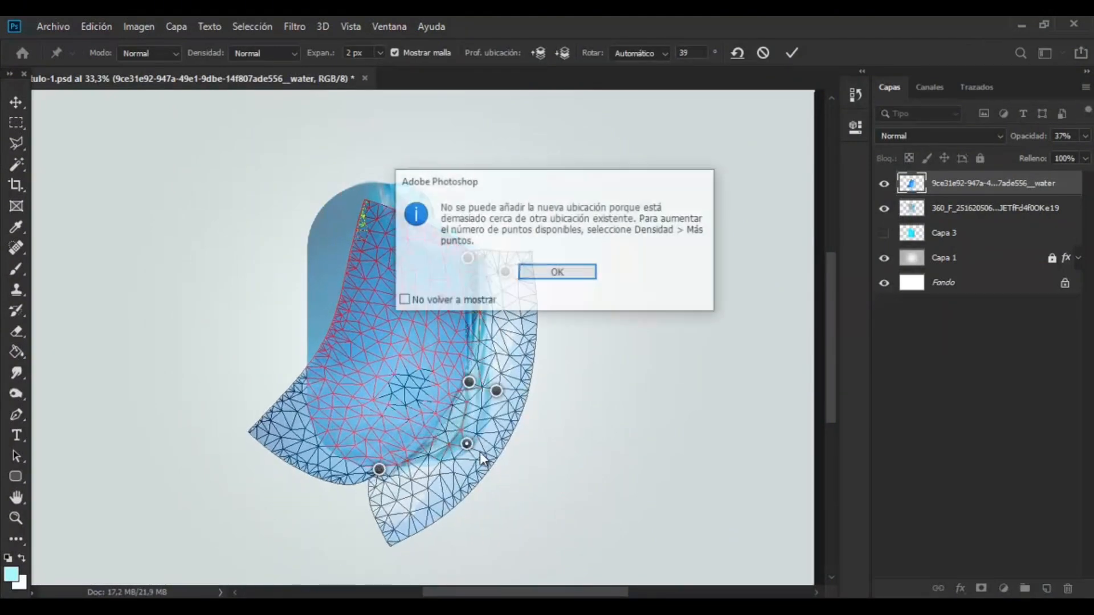
left_click(575, 280)
left_click_drag(467, 444, 496, 456)
left_click(15, 103)
left_click(480, 249)
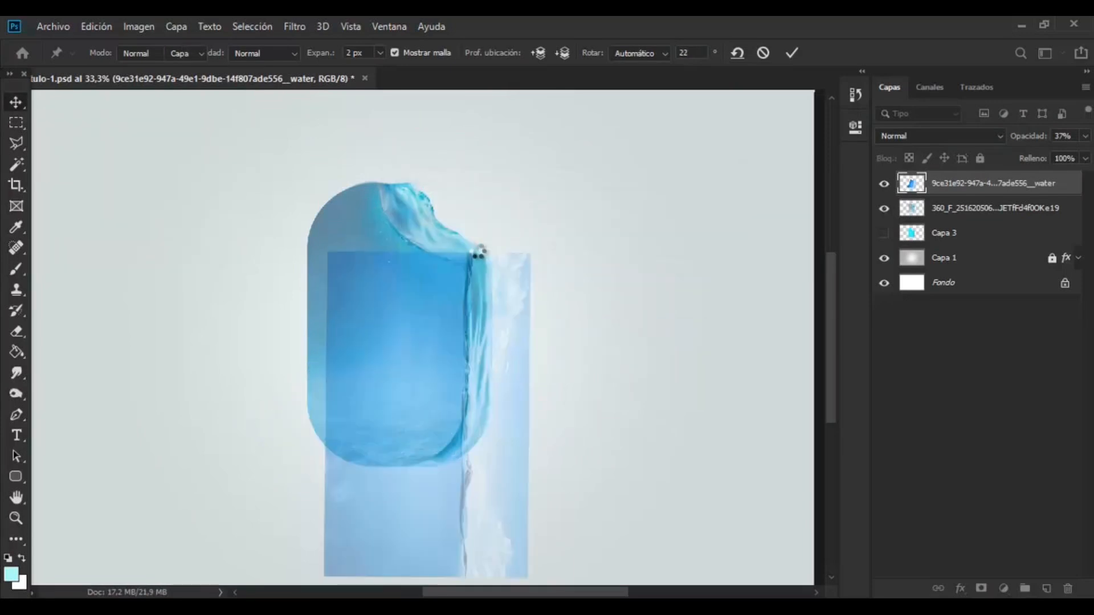
Smudge the jagged lower end of the water image's waterline smooth, undoing unwanted strokes
key("ctrl+plus")
key("ctrl+plus")
scroll(853, 369, "down", 1)
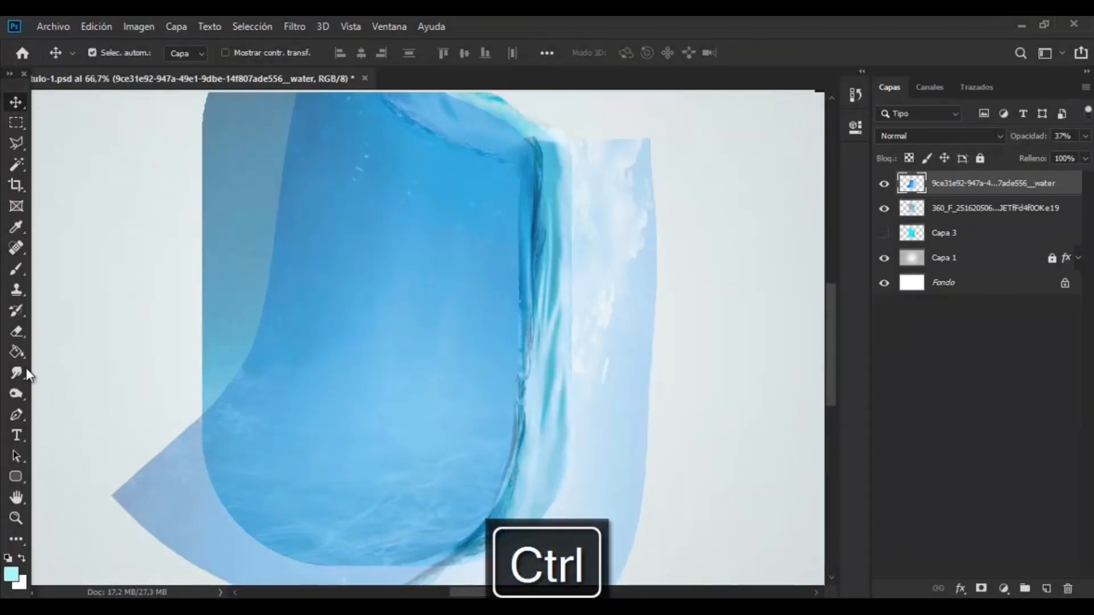
left_click(17, 373)
key("ctrl+z")
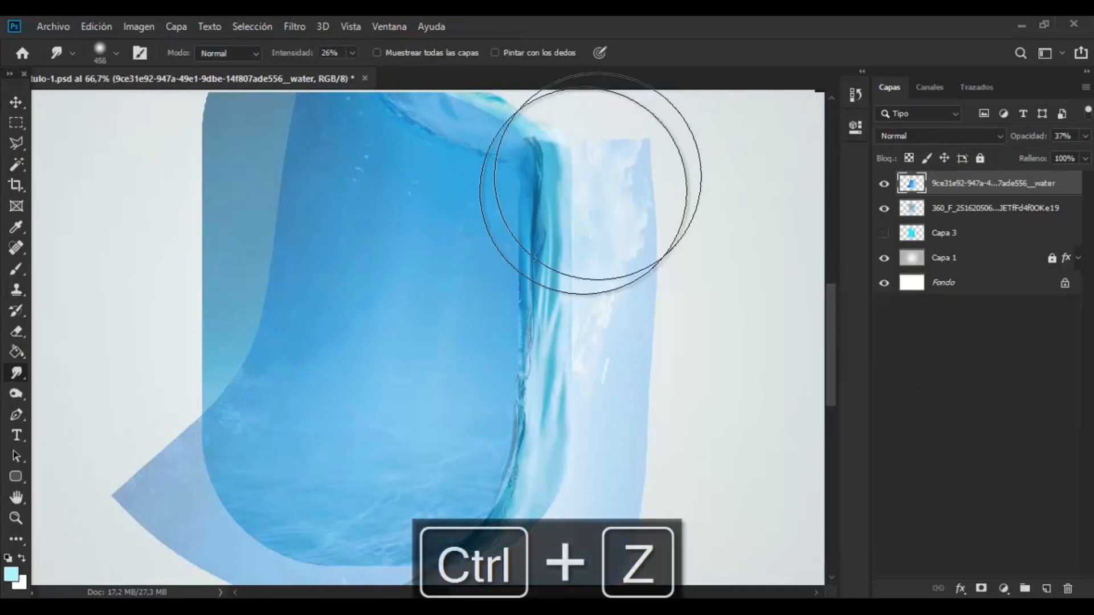
key("ctrl+z")
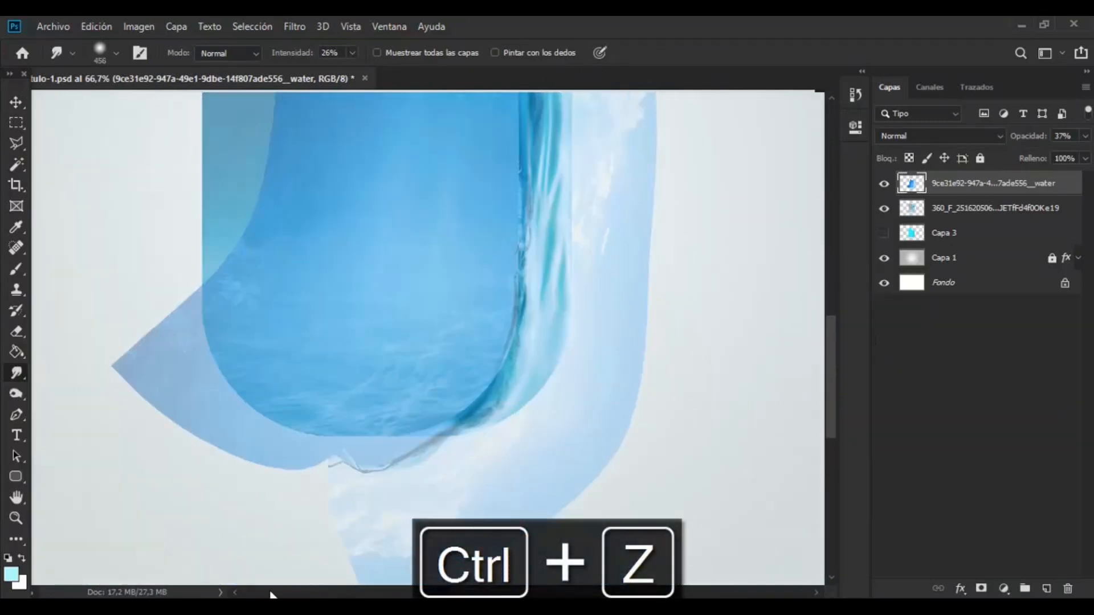
left_click(16, 103)
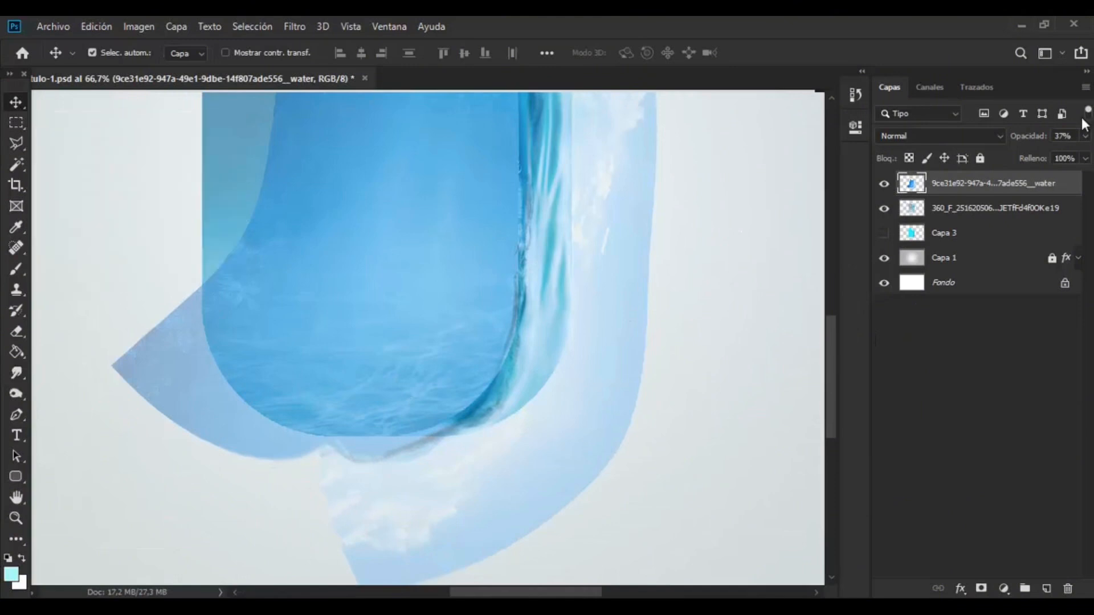
Hide the water layer at 100% opacity with an inverted mask and paint its waterline back along the front face's edge
left_click(981, 588)
key("ctrl+i")
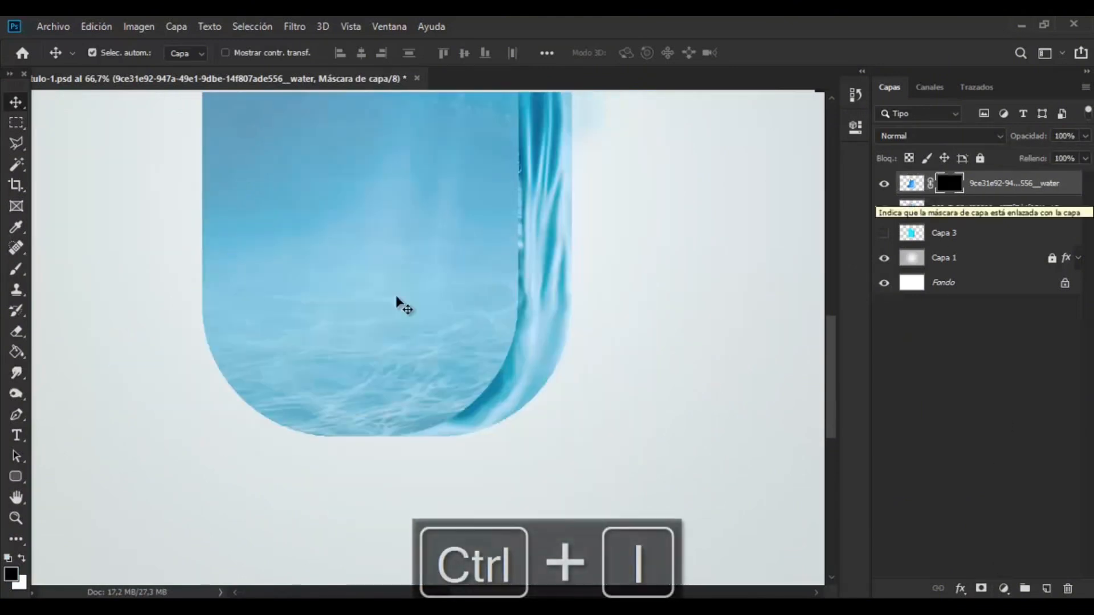
key("b")
key("d")
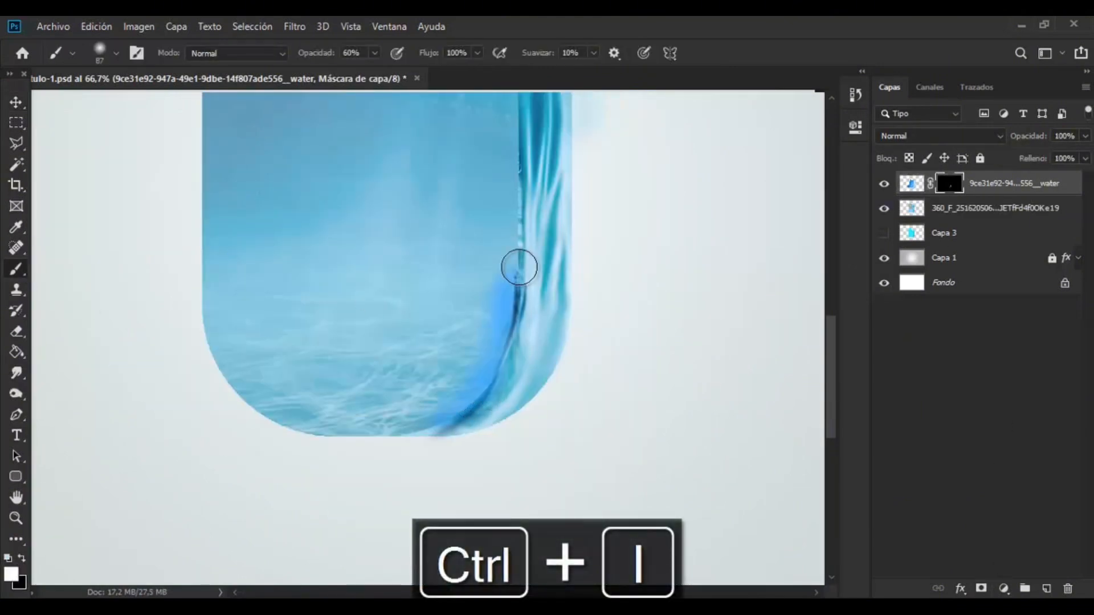
left_click_drag(511, 163, 516, 158)
left_click_drag(832, 363, 832, 310)
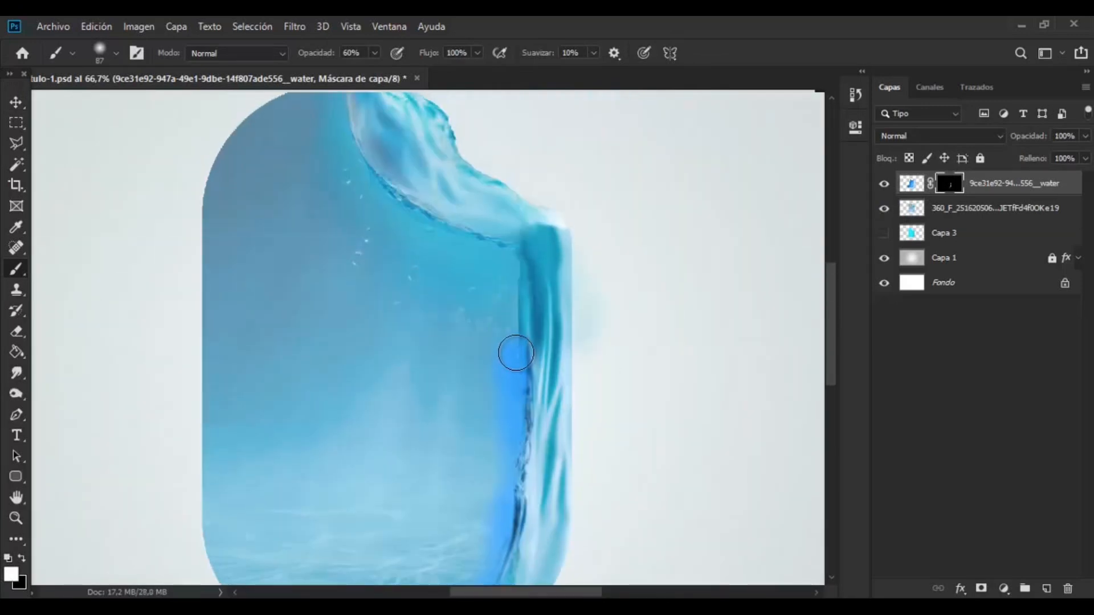
Extend the revealed waterline along the popsicle's bottom curve, undo stray strokes, and smudge its end
key("ctrl+minus")
key("ctrl+minus")
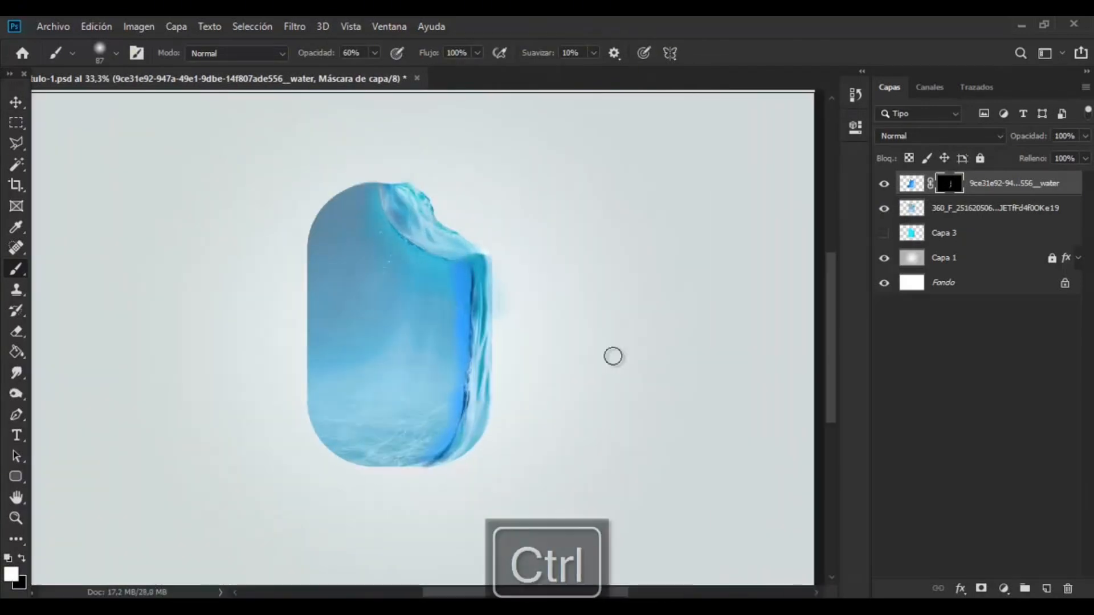
key("ctrl+z")
key("ctrl+z")
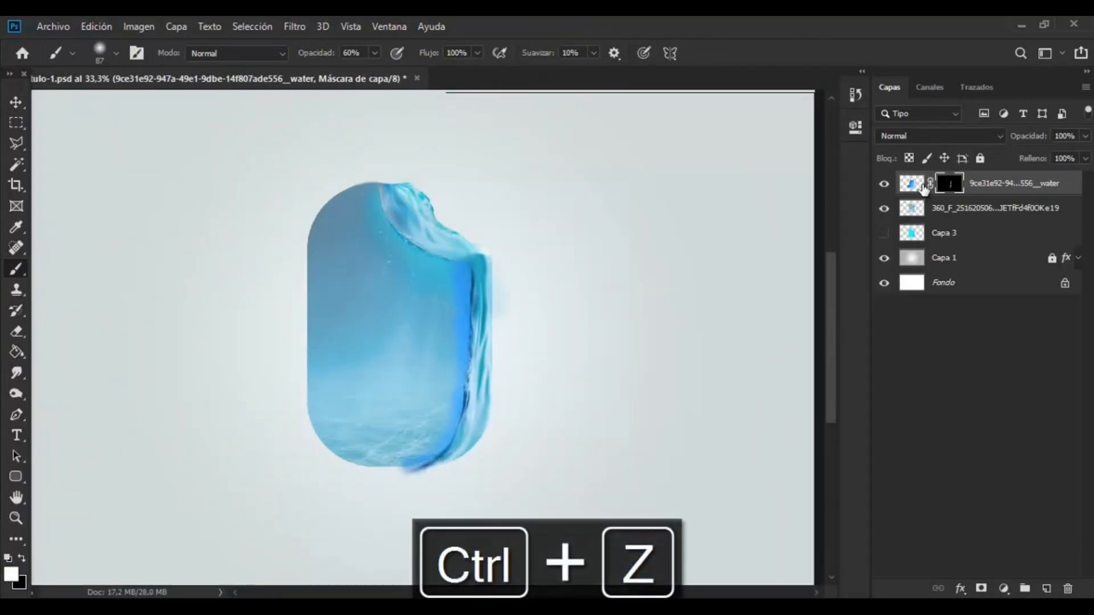
left_click(18, 373)
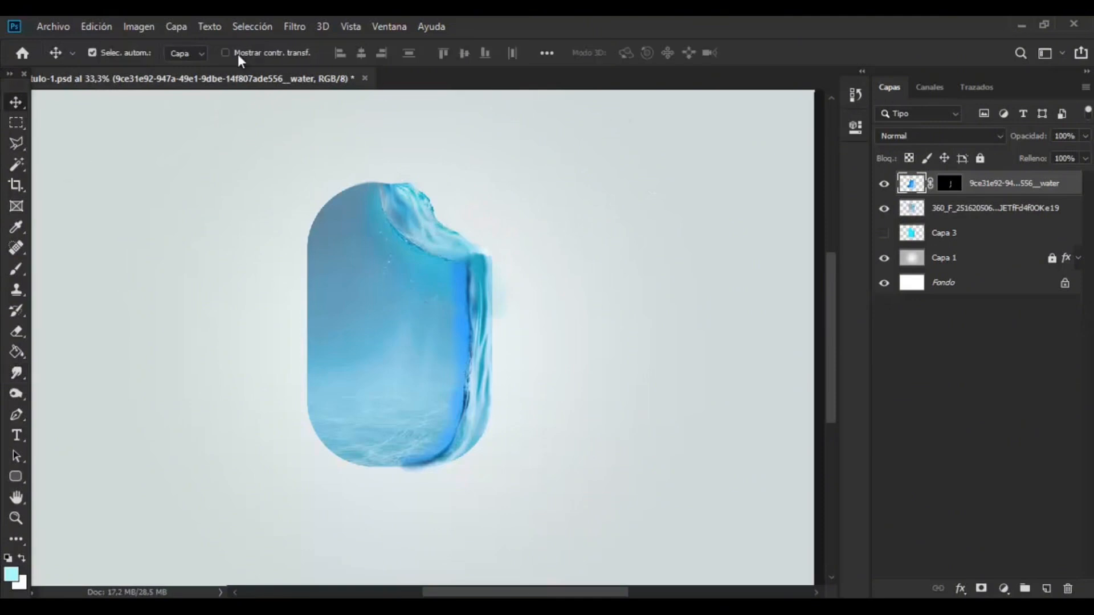
Set the water image's hue to -8 with Hue/Saturation
left_click(139, 27)
mouse_move(151, 69)
left_click(376, 152)
left_click(753, 204)
left_click_drag(754, 207, 738, 206)
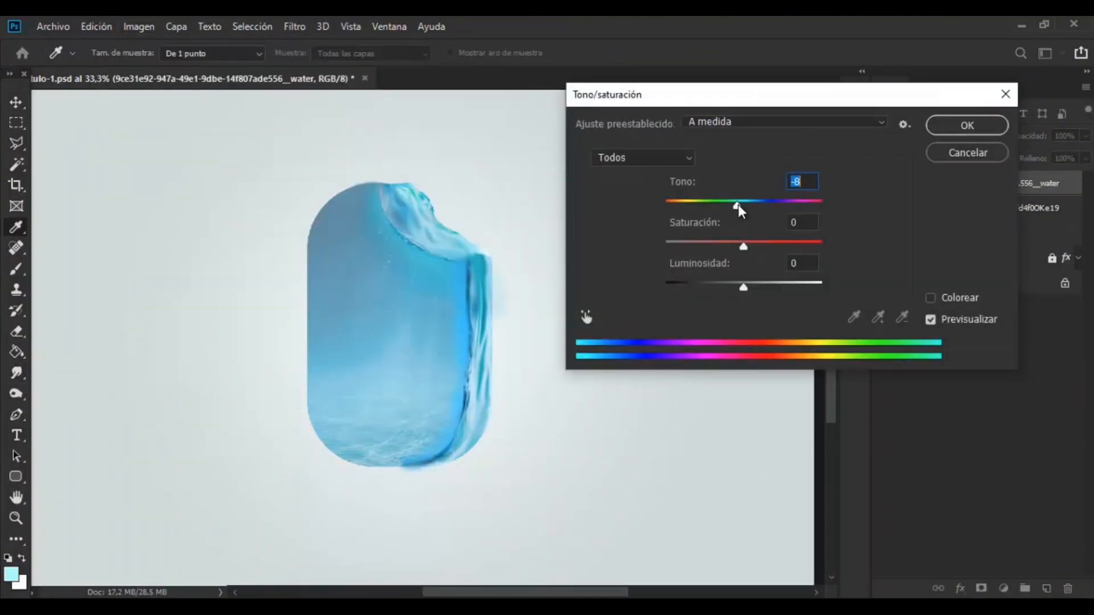
left_click(989, 125)
left_click(128, 26)
mouse_move(151, 68)
left_click(376, 99)
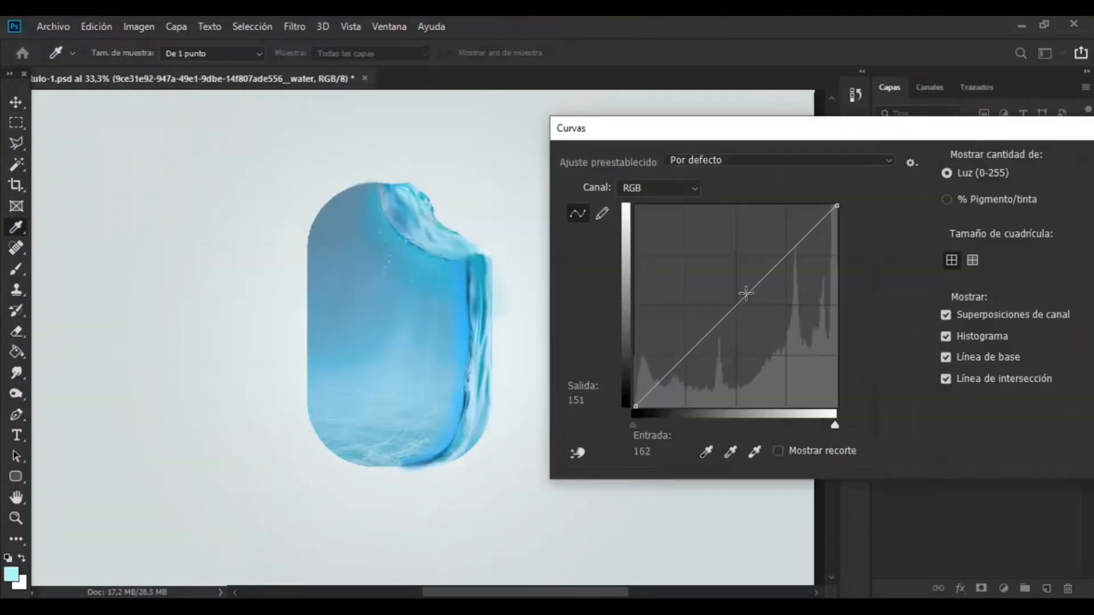
left_click_drag(751, 259, 769, 275)
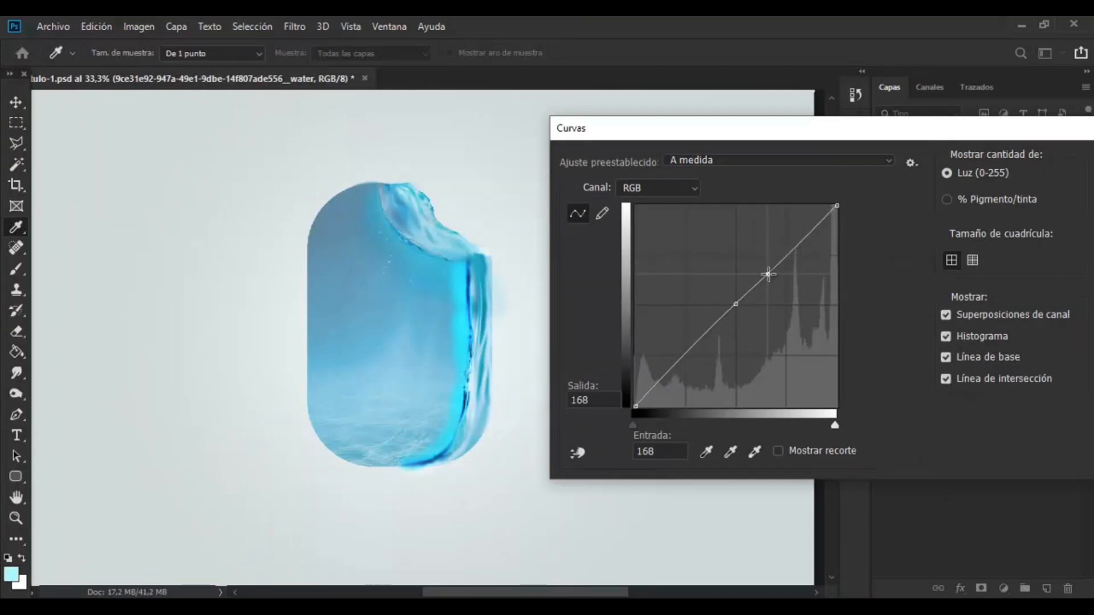
left_click(992, 190)
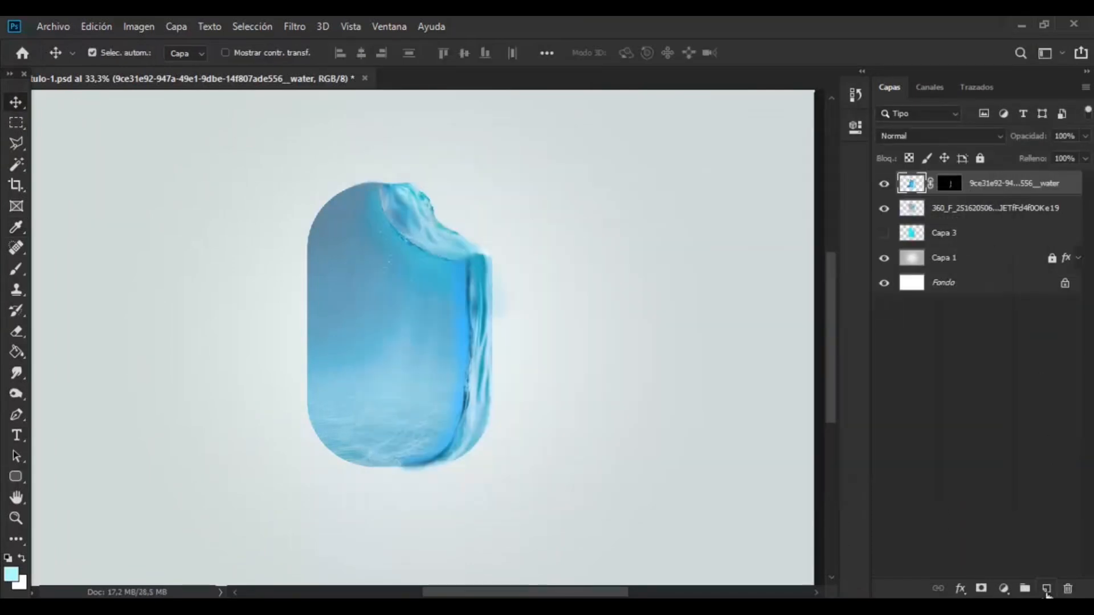
Merge the masked water layer into a new layer and brighten a duplicate of it by raising the exposure
left_click(1046, 591)
key("ctrl+j")
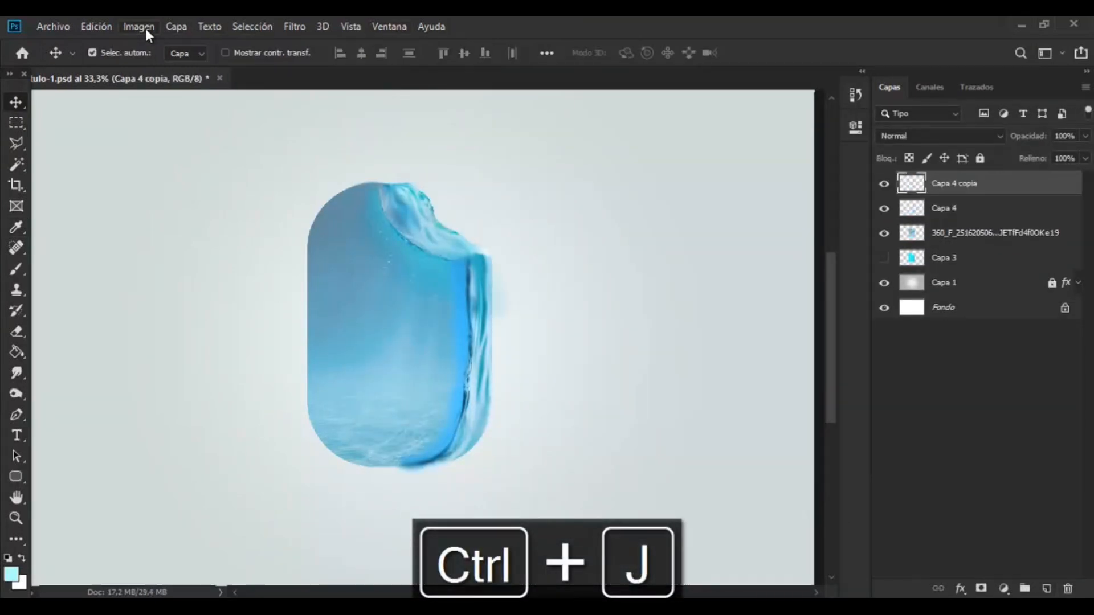
left_click(145, 29)
mouse_move(171, 68)
left_click(376, 114)
left_click_drag(489, 215, 576, 214)
left_click(703, 167)
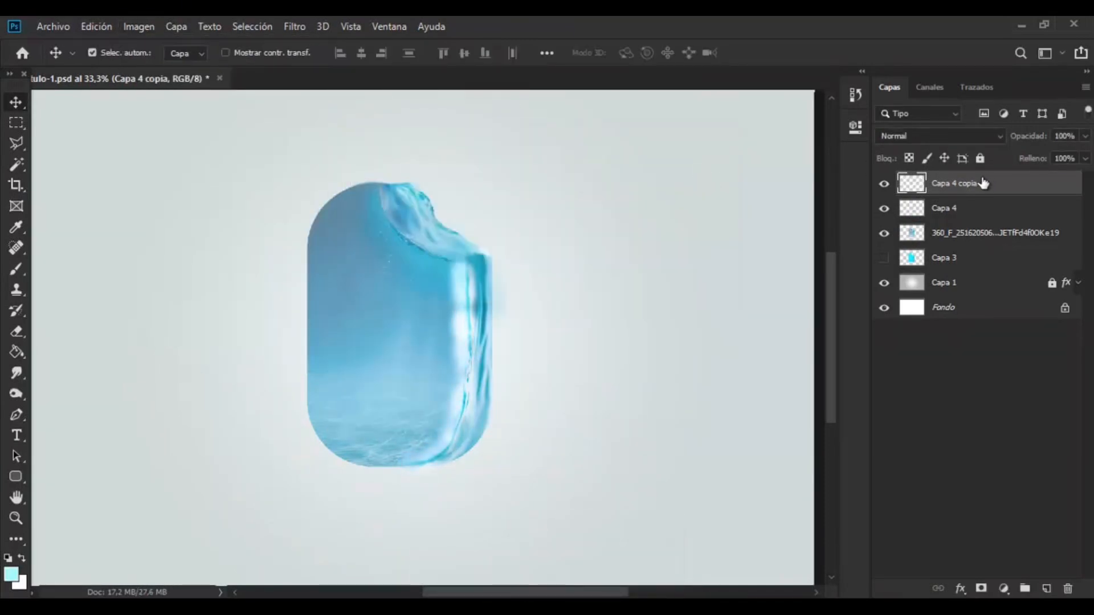
Hide the brightened copy with an inverted layer mask and paint highlights back along the front edge's waterline at 60% brush opacity
key("ctrl+i")
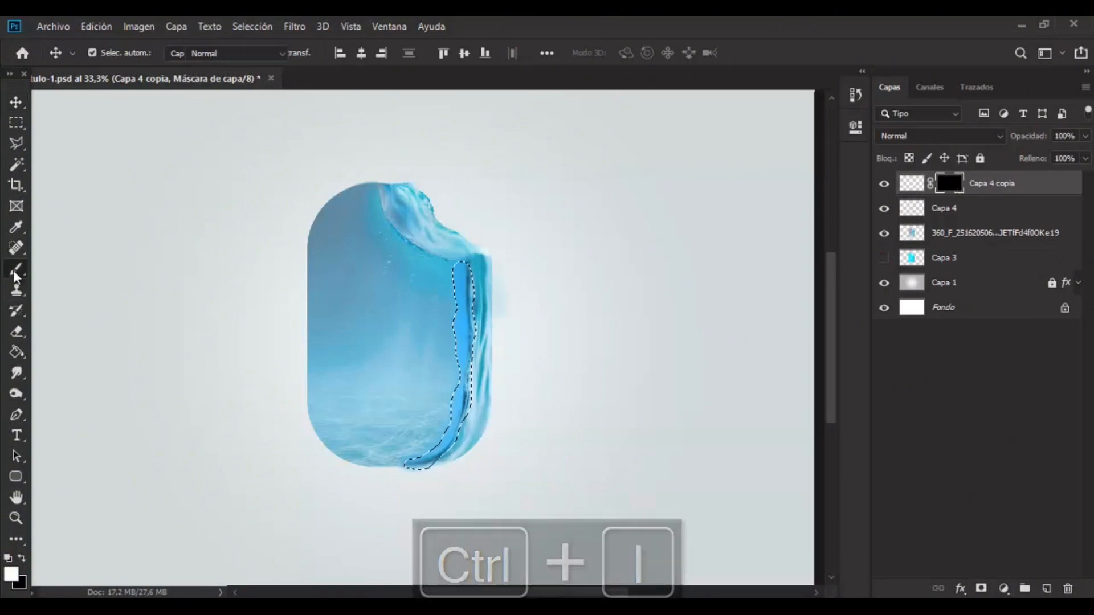
key("b")
key("ctrl+plus")
key("ctrl+plus")
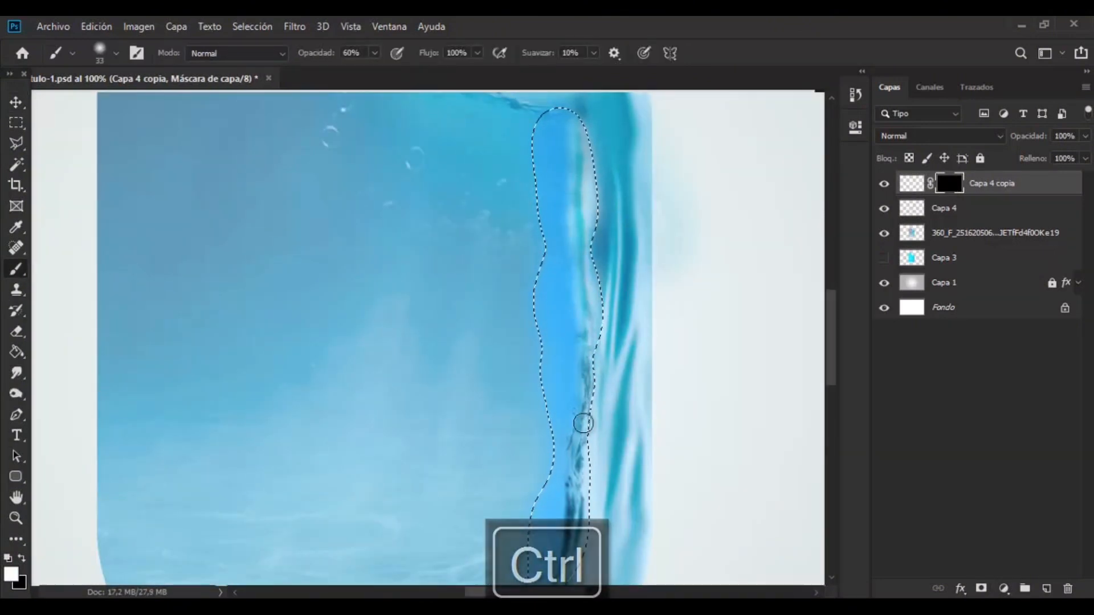
left_click_drag(831, 377, 829, 434)
key("ctrl+d")
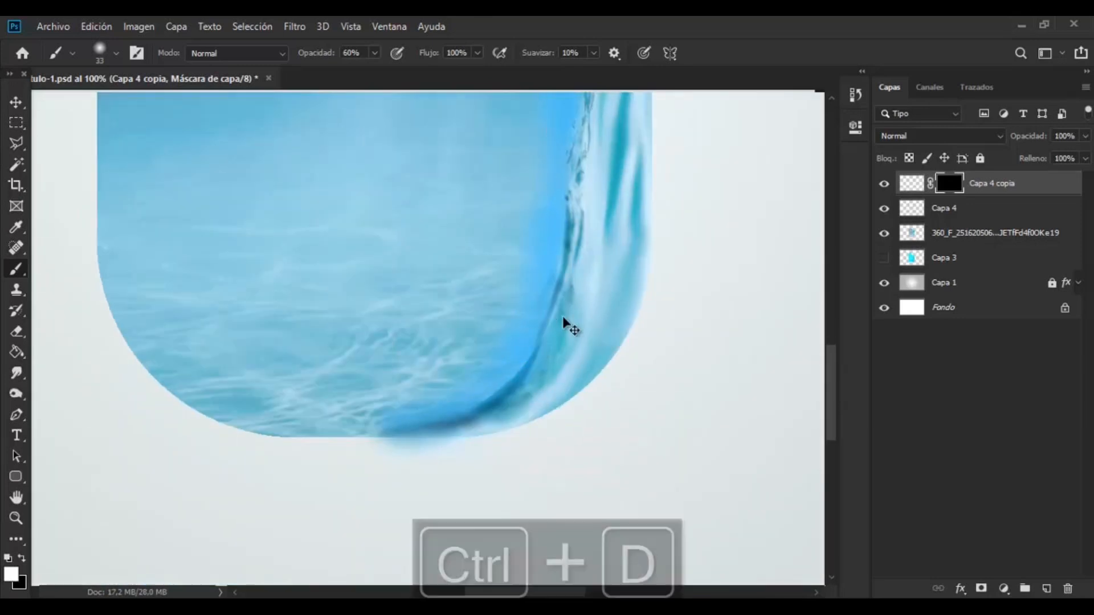
key("ctrl+minus")
key("ctrl+minus")
left_click_drag(828, 391, 829, 342)
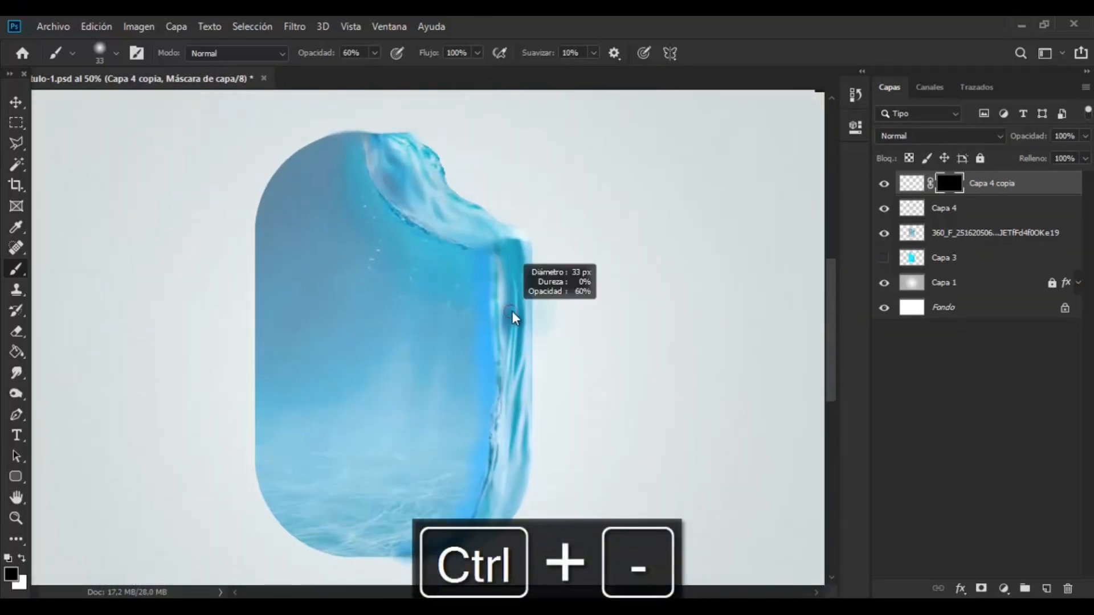
key("ctrl+minus")
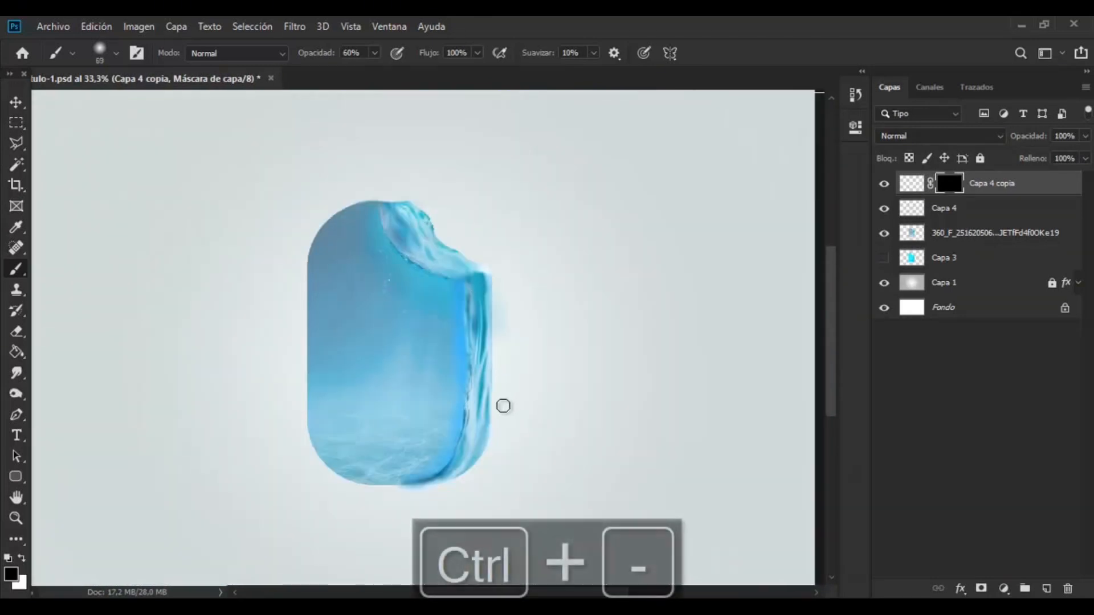
Compare the waterline with the brightened copy hidden and shown, and preview other blend modes on that layer
left_click(912, 183)
left_click(885, 184)
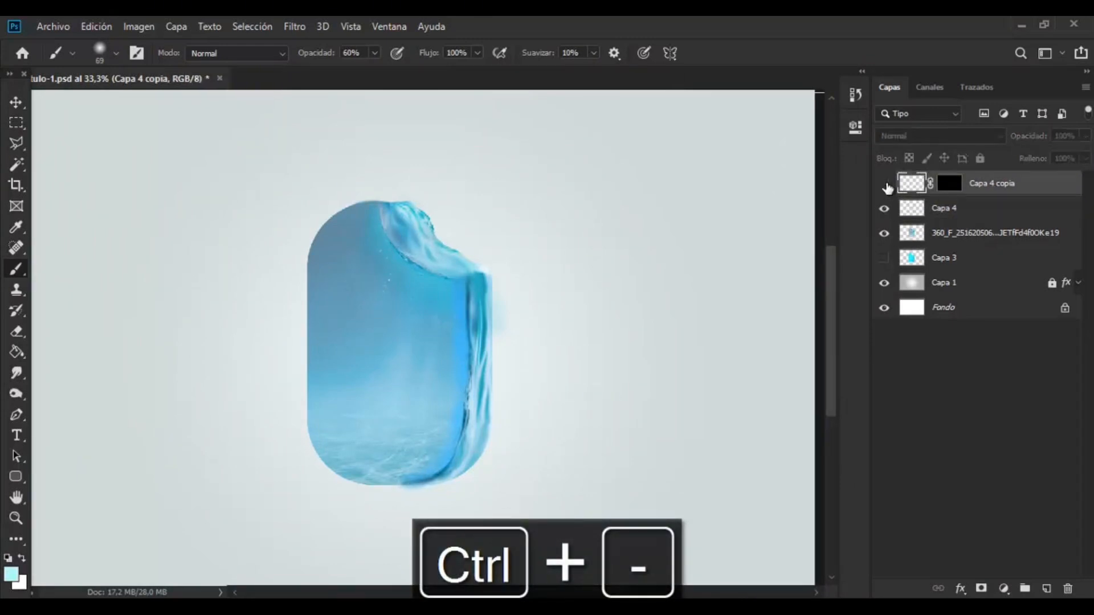
left_click(885, 184)
key("F8")
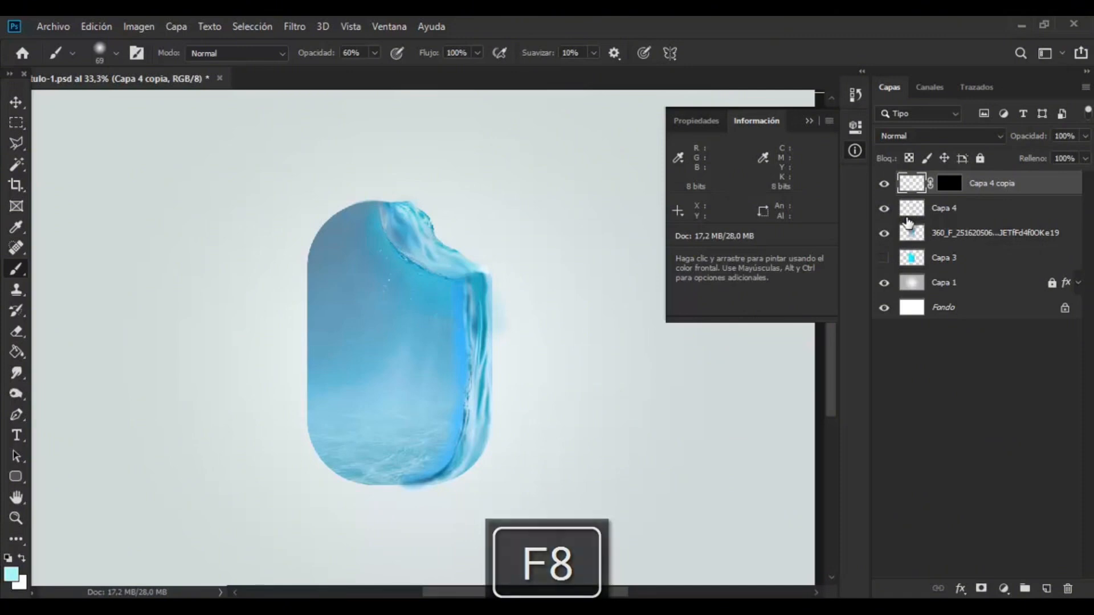
key("F9")
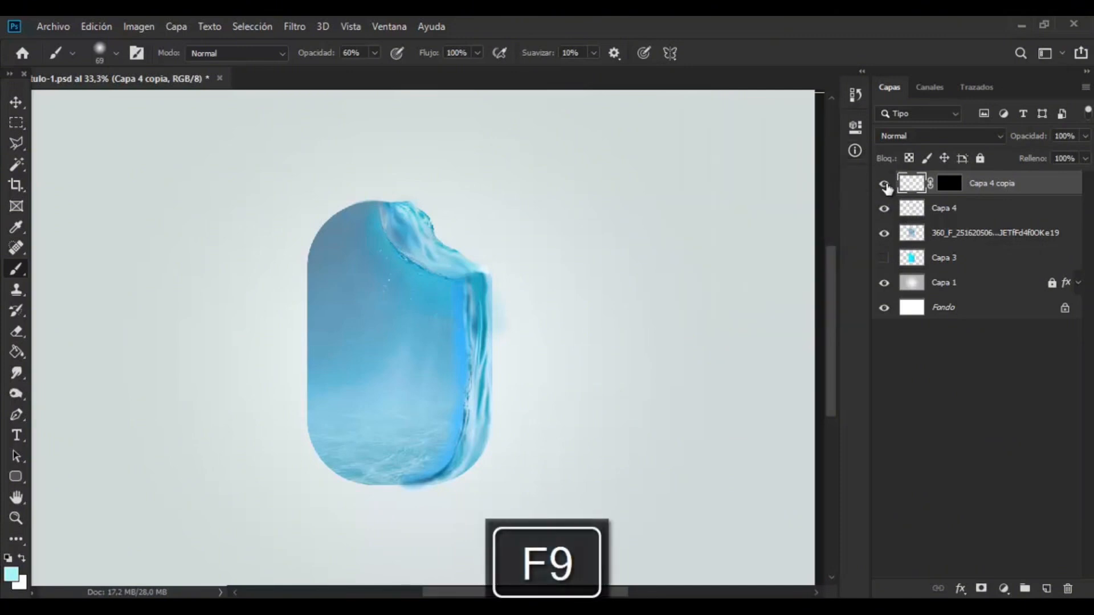
left_click(923, 136)
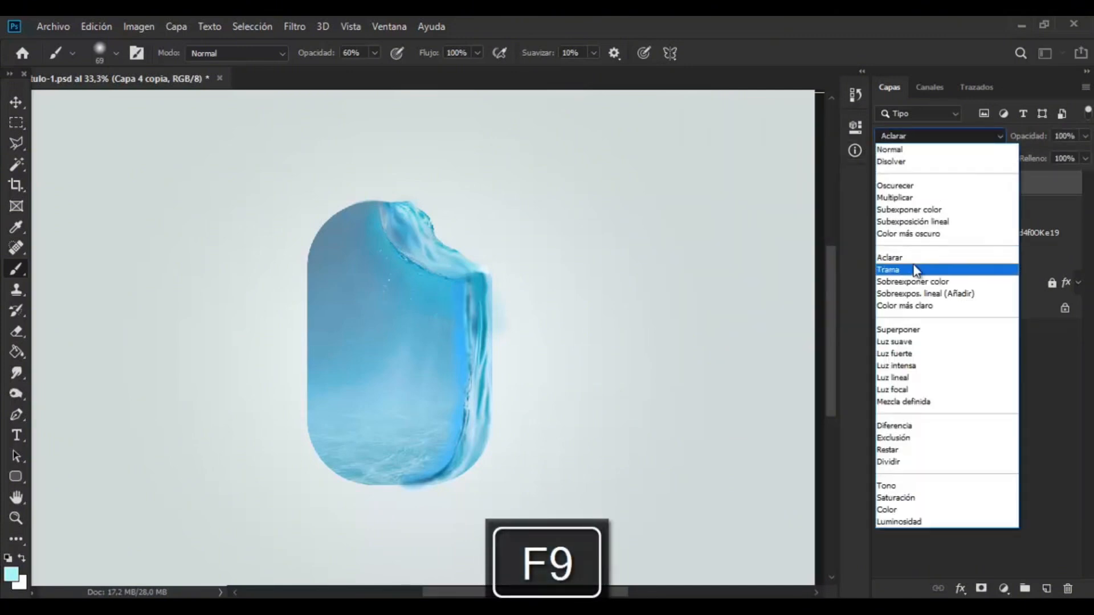
left_click(907, 359)
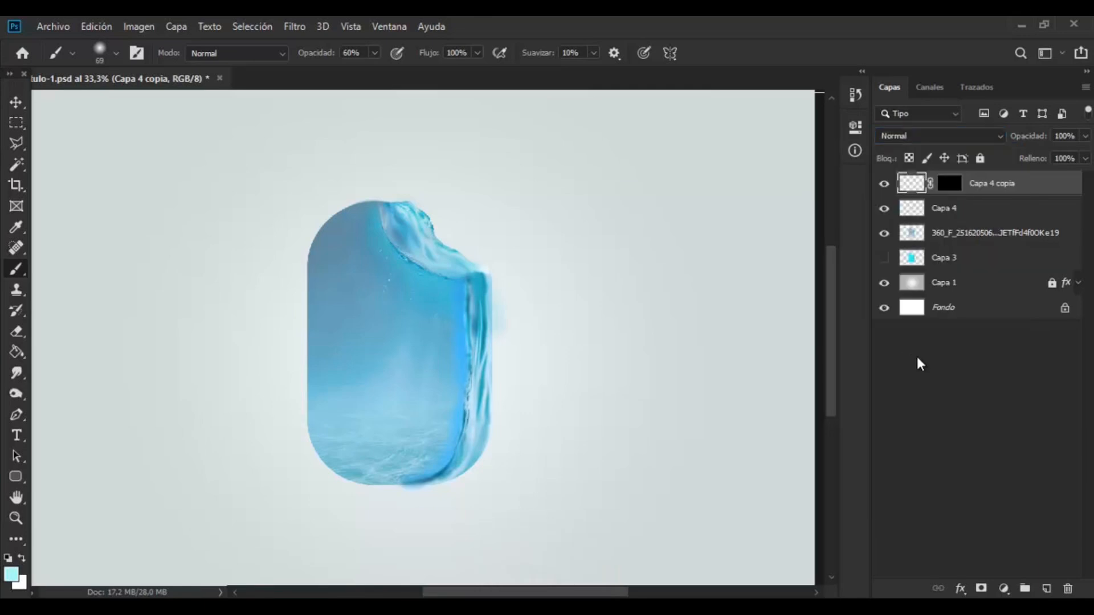
Merge the brightened waterline copy, the waterline layer and the ocean image layer into one layer
left_click(916, 354)
key("ctrl+minus")
key("ctrl+minus")
key("ctrl+plus")
key("ctrl+plus")
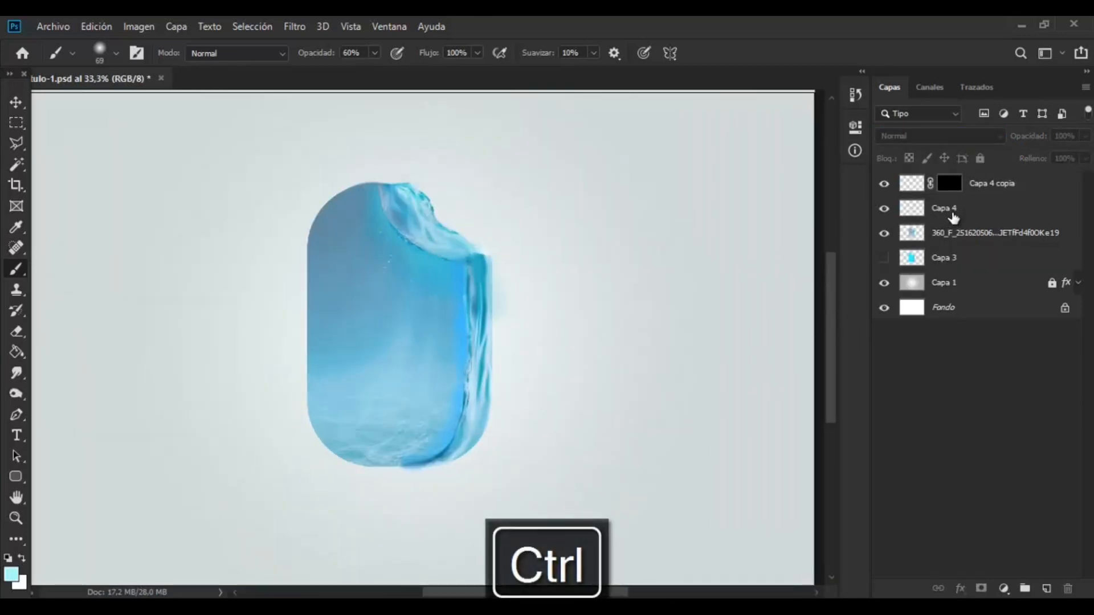
left_click(945, 210)
left_click(946, 233, "ctrl")
left_click(969, 183, "ctrl")
key("ctrl+e")
left_click(884, 182)
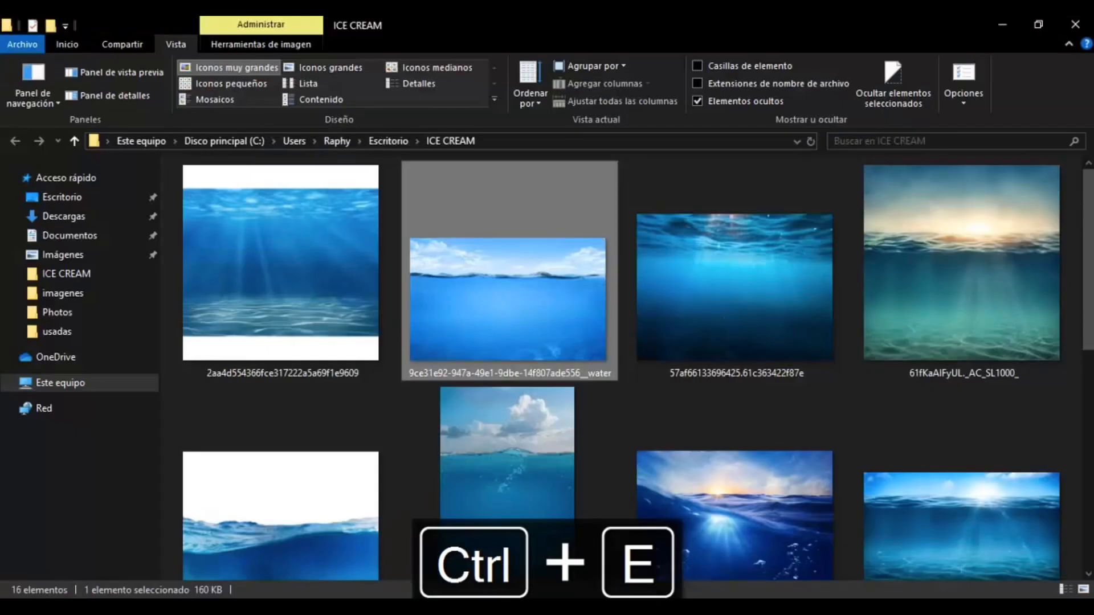
Smudge the popsicle's left side into a slightly irregular edge, including its upper and lower corners, at 100% strength
scroll(878, 239, "down", 5)
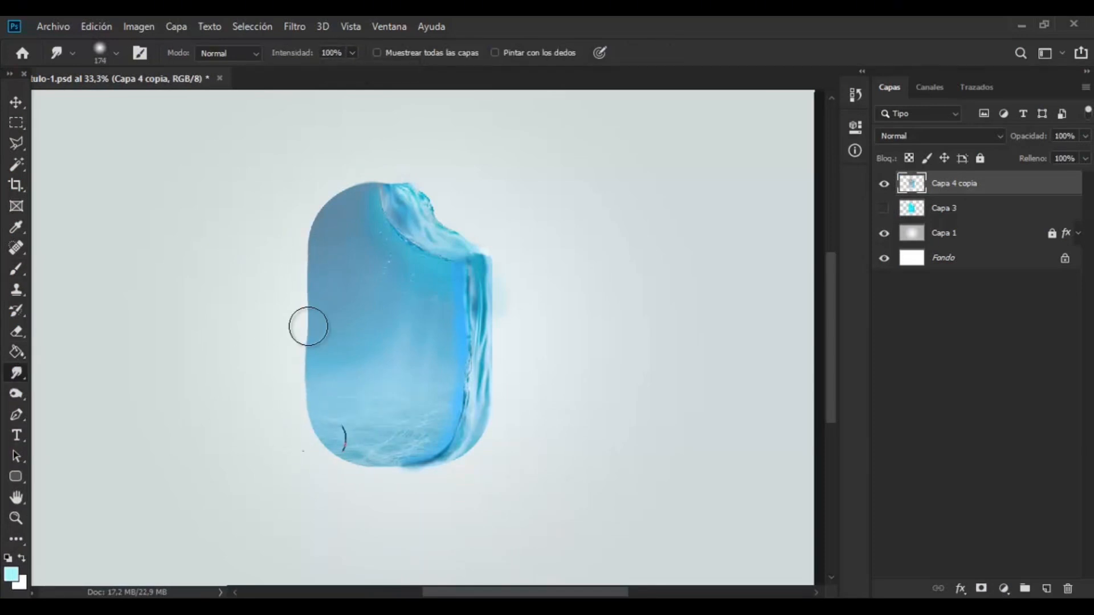
left_click_drag(352, 201, 323, 224)
left_click_drag(319, 422, 350, 448)
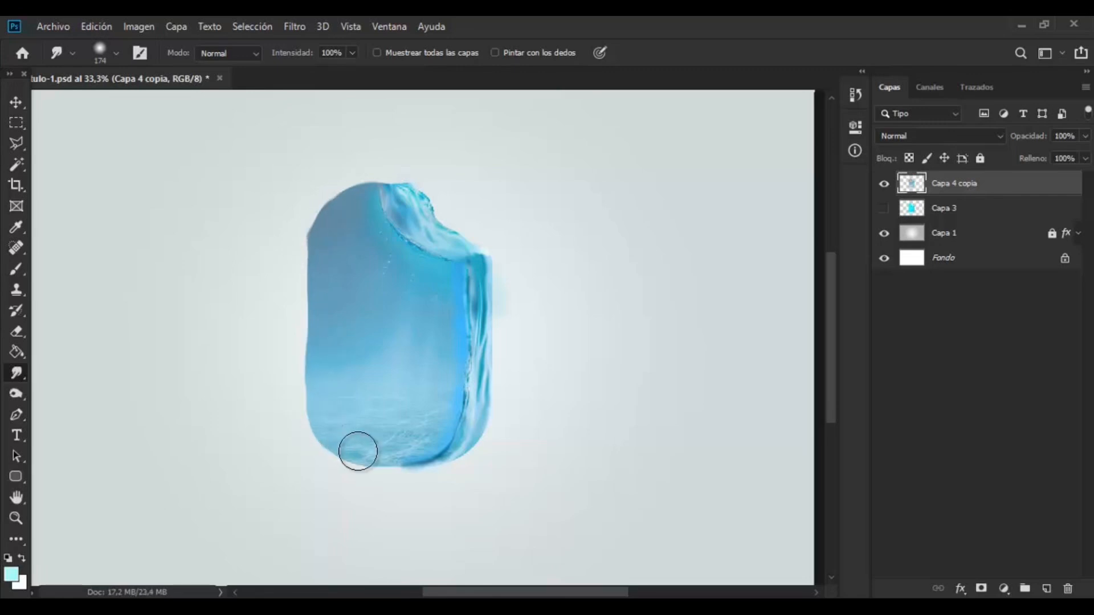
In File Explorer, find the water droplet image in the ICE CREAM folder and place it into the popsicle document
scroll(344, 448, "up", 1)
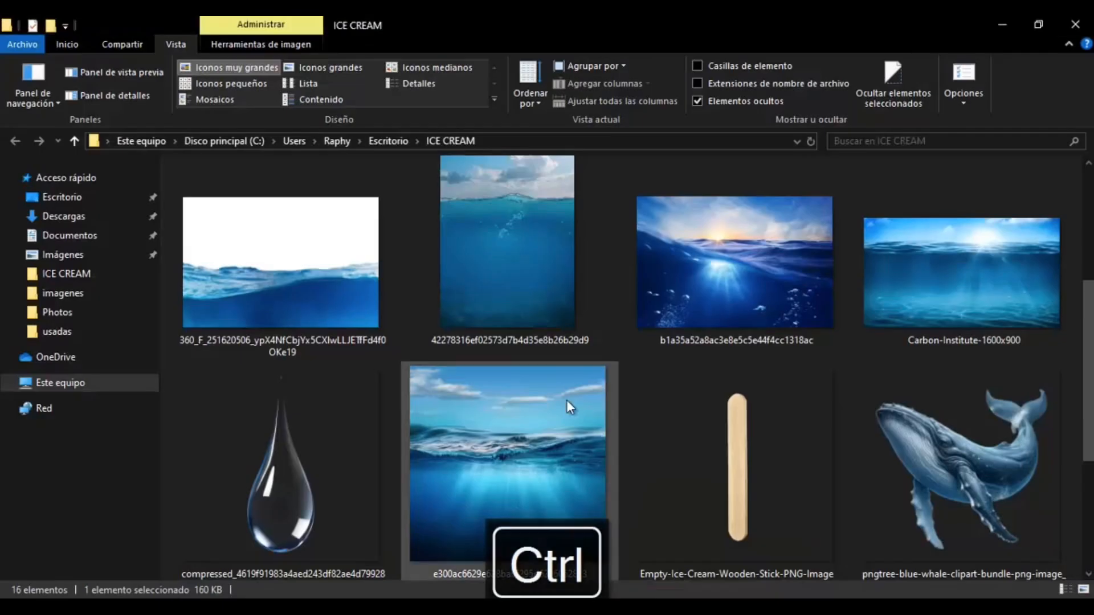
scroll(627, 371, "up", 3)
scroll(627, 370, "down", 1)
left_click_drag(1087, 347, 1083, 382)
left_click(282, 422)
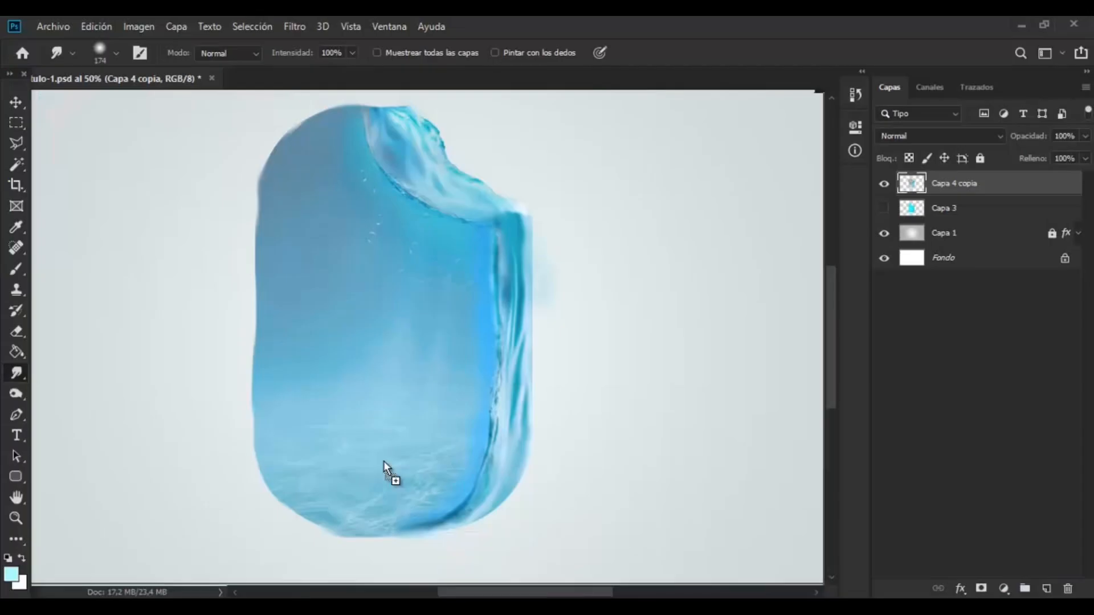
left_click_drag(384, 461, 382, 456)
Scale the placed droplet down to a small drop and set it on the popsicle's left edge
key("ctrl+minus")
key("ctrl+minus")
left_click_drag(613, 537, 433, 358)
left_click_drag(344, 345, 342, 344)
left_click(16, 102)
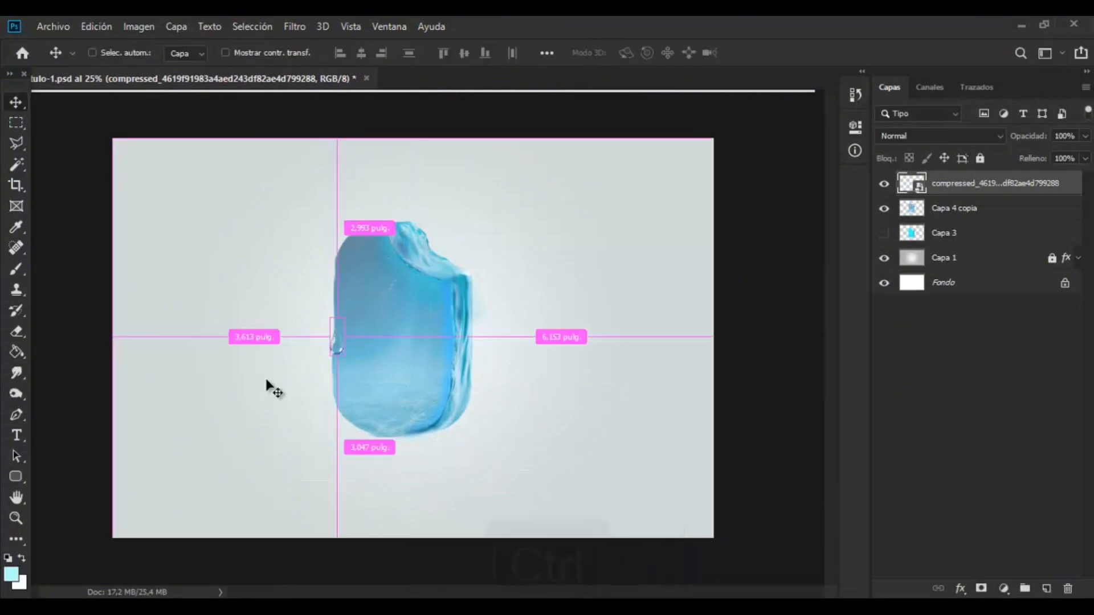
Fine-tune the small droplet's position so it straddles the middle of the popsicle's left edge
key("ctrl+plus")
key("ctrl+plus")
key("ctrl+plus")
left_click_drag(208, 374, 265, 366)
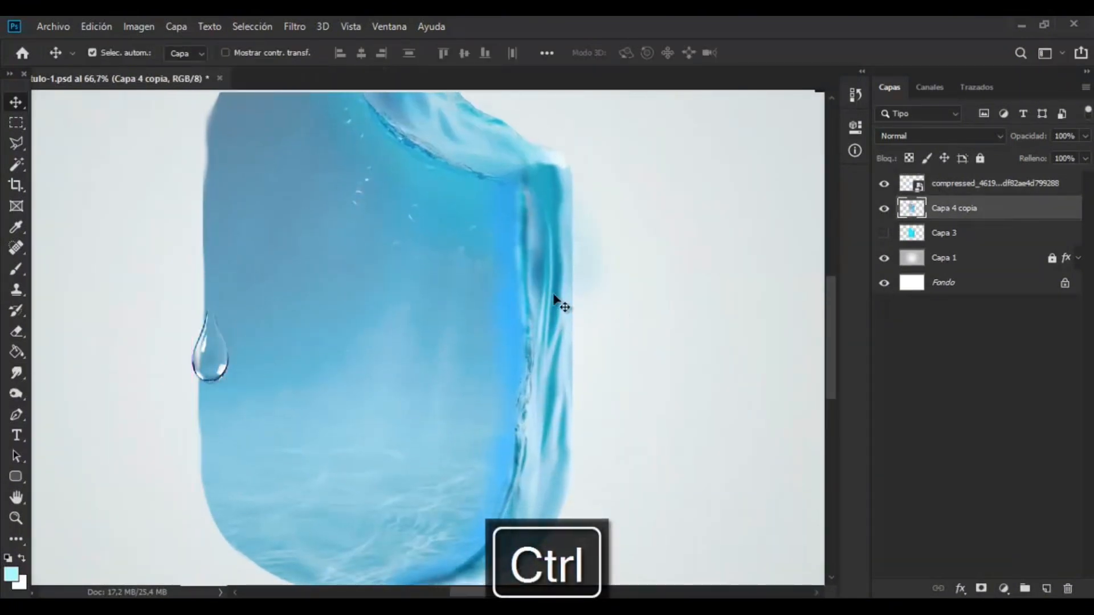
left_click_drag(199, 380, 199, 380)
key("Right")
key("Right")
key("Right")
key("Right")
key("Up")
key("Up")
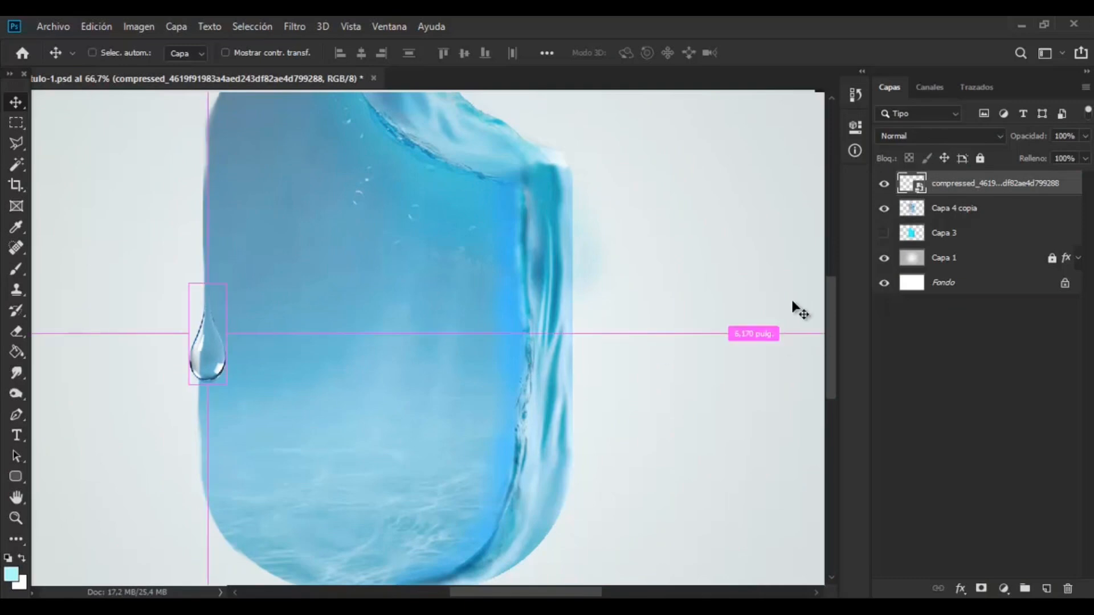
Duplicate the droplet and transform the copy to 4.20% scale, tilted along the lower end of the front waterline
key("ctrl+j")
key("ctrl+t")
left_click_drag(205, 322, 497, 505)
key("ctrl+minus")
left_click_drag(480, 451, 476, 451)
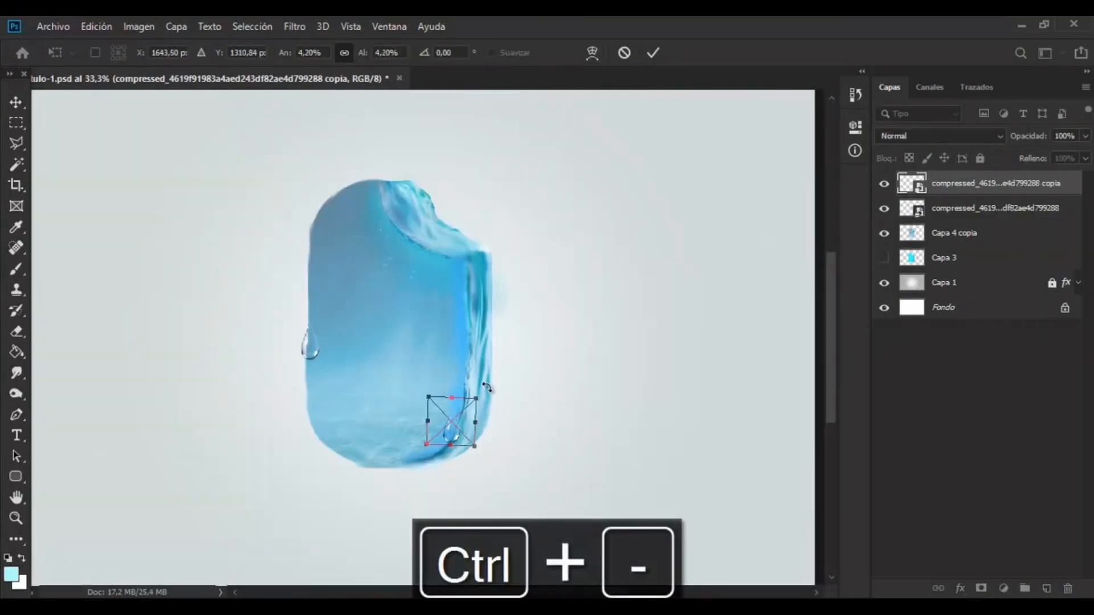
key("Return")
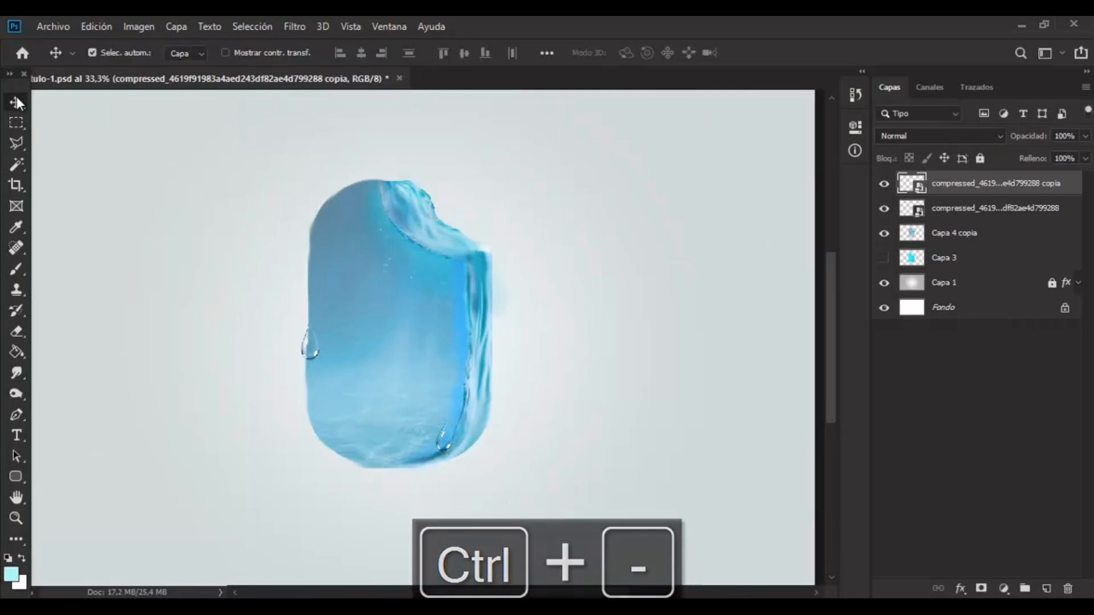
Load the left droplet's outline as a selection and add a new layer beneath the droplet
left_click(911, 210, "ctrl")
left_click(946, 209)
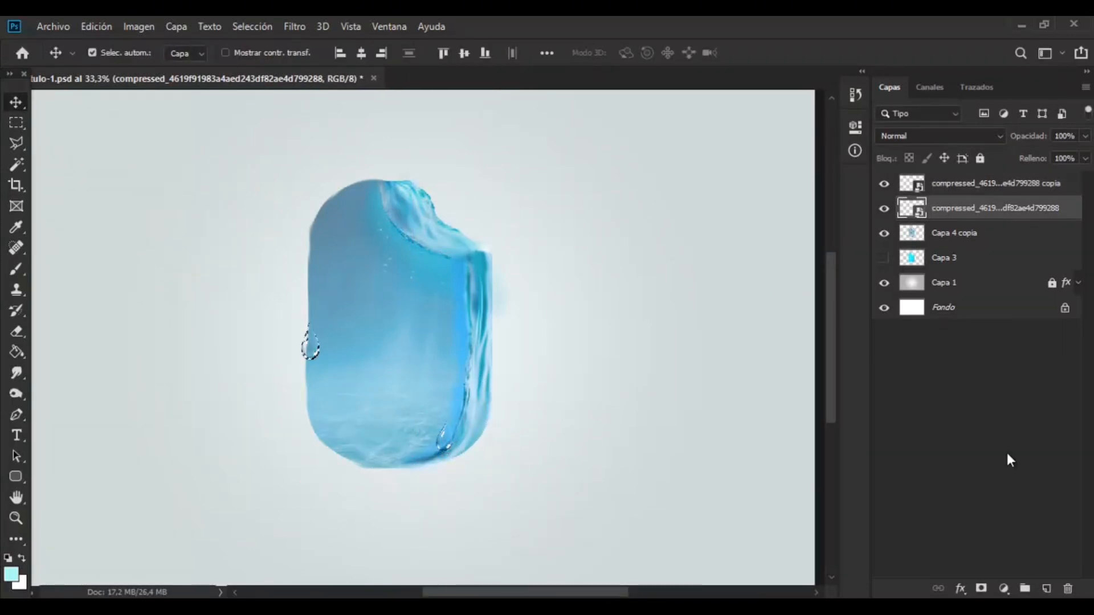
left_click(1047, 589)
left_click_drag(949, 210, 947, 244)
Sample the popsicle's blue beside the left droplet and paint it inside the selection at 100% brush opacity, then deselect
left_click(17, 228)
left_click(315, 314)
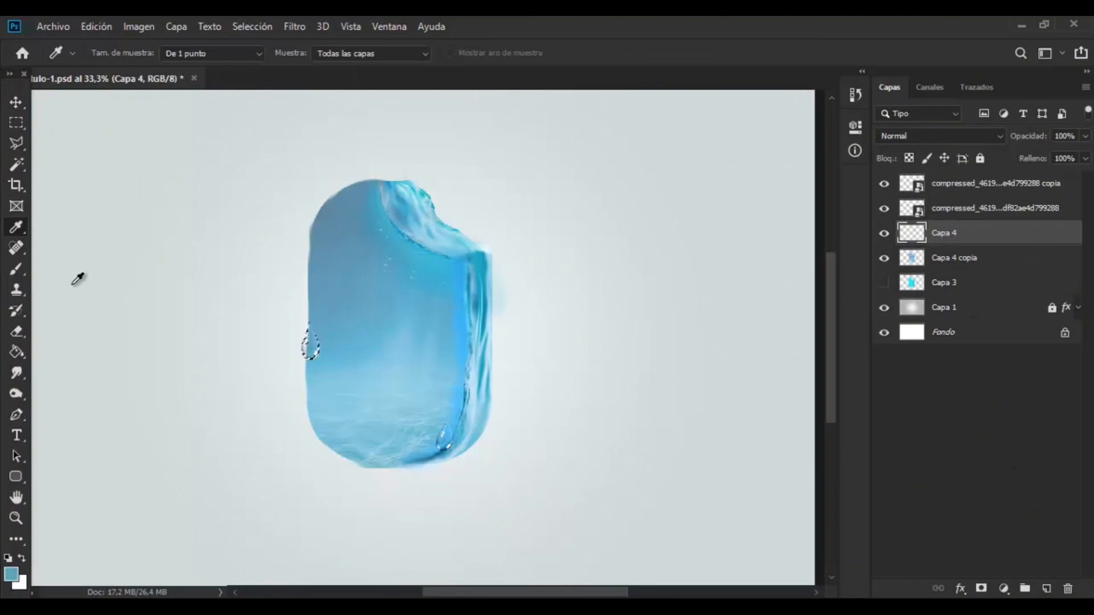
left_click(17, 267)
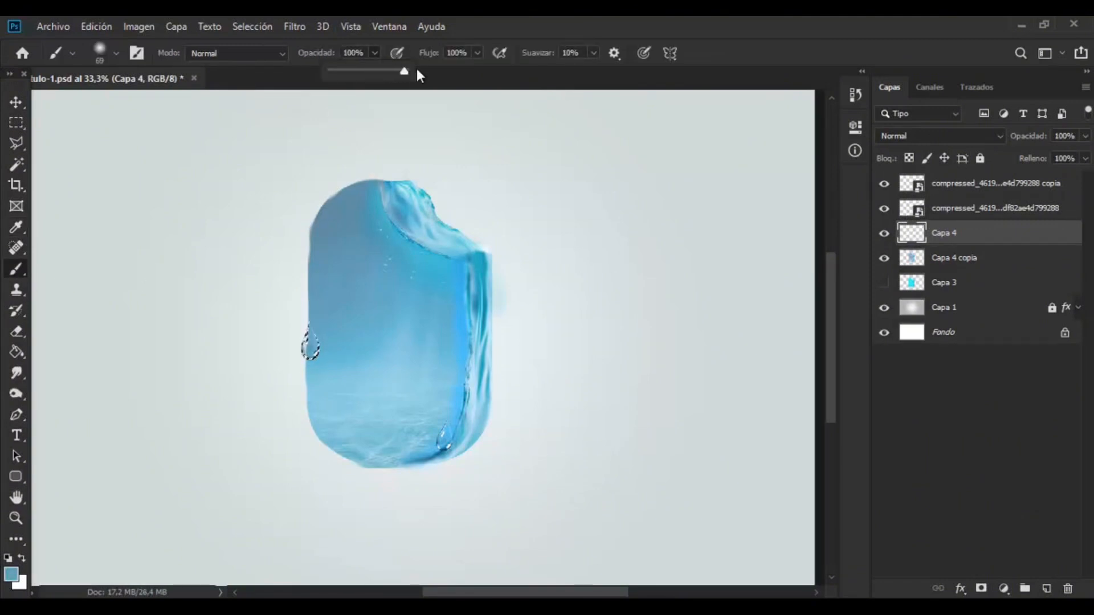
left_click_drag(310, 347, 313, 331)
key("ctrl+d")
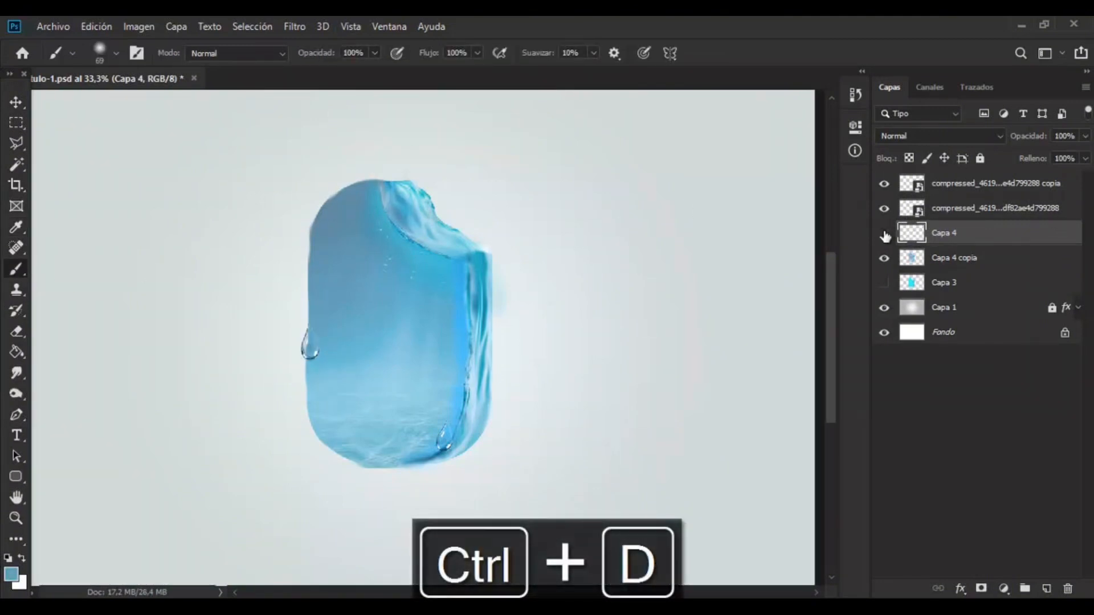
Duplicate the droplet's blue fill and fit the copy under the lower droplet, rotated about 8°
key("ctrl+j")
key("ctrl+t")
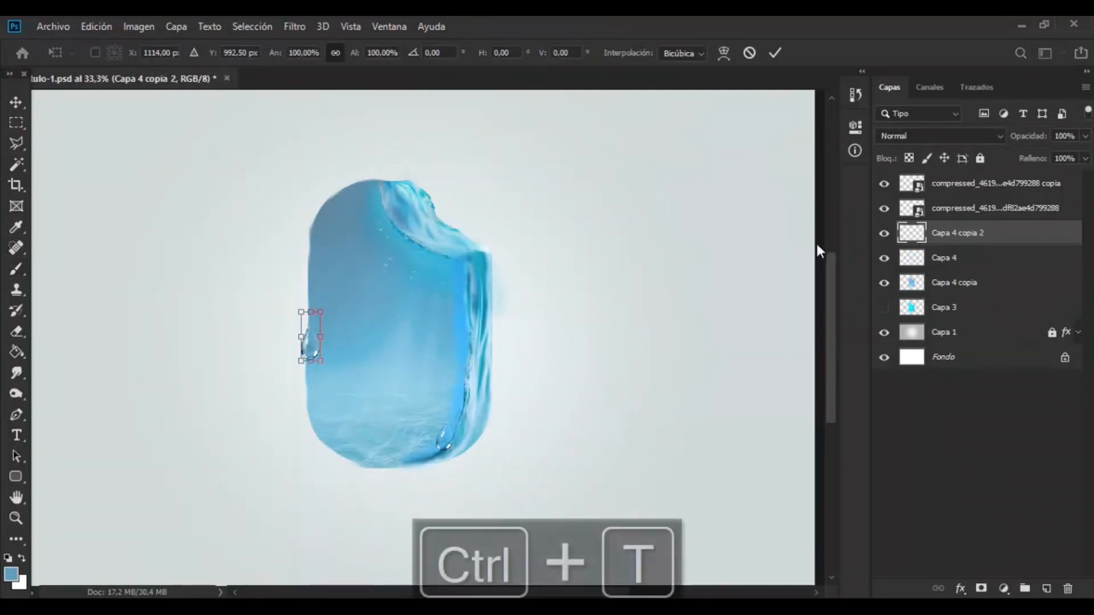
left_click_drag(451, 420, 464, 398)
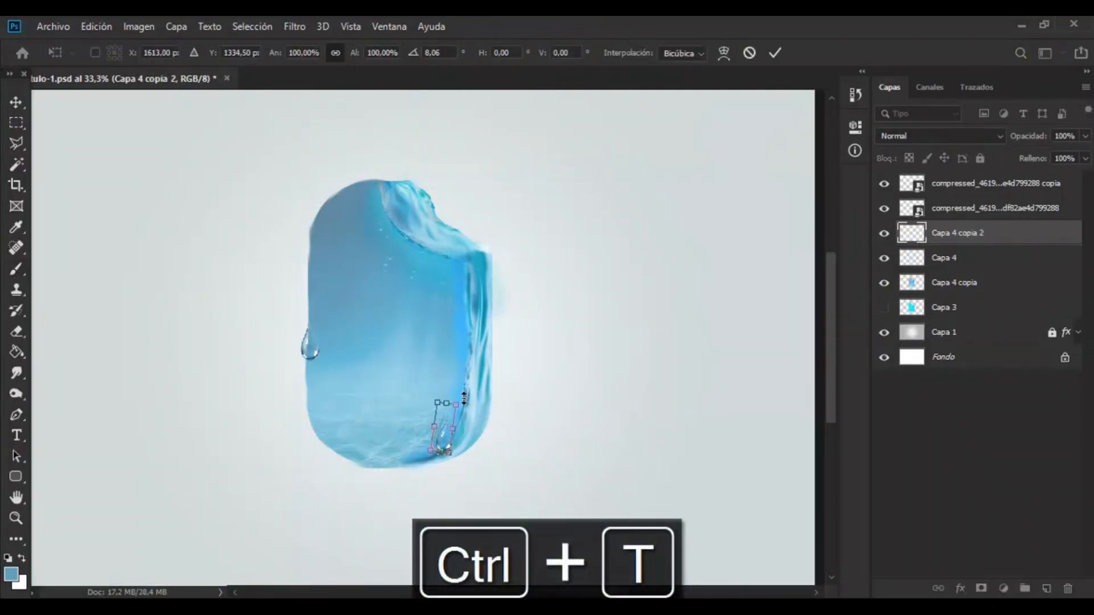
key("Return")
Duplicate the left droplet again and place the copy on the upper part of the front edge's waterline
left_click(941, 211)
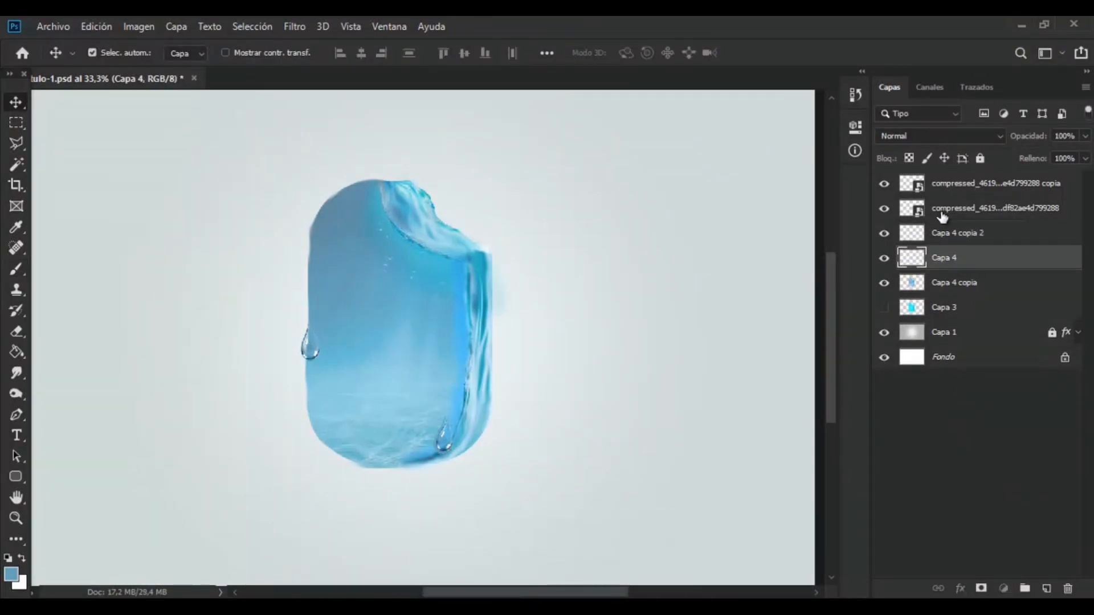
key("ctrl+j")
key("ctrl+t")
left_click_drag(306, 332, 465, 294)
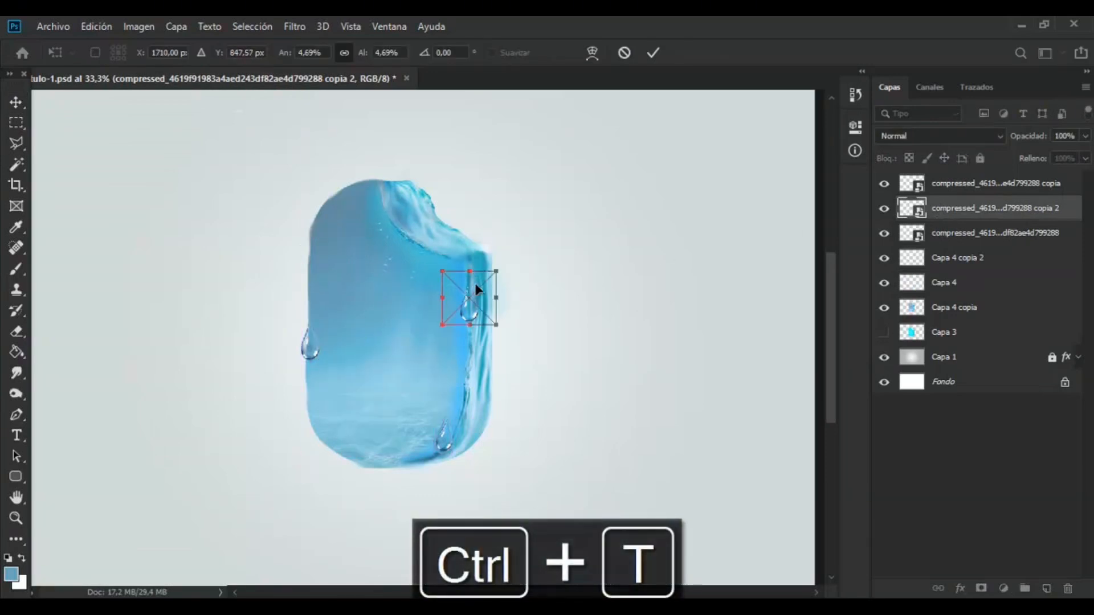
key("Return")
left_click(470, 317)
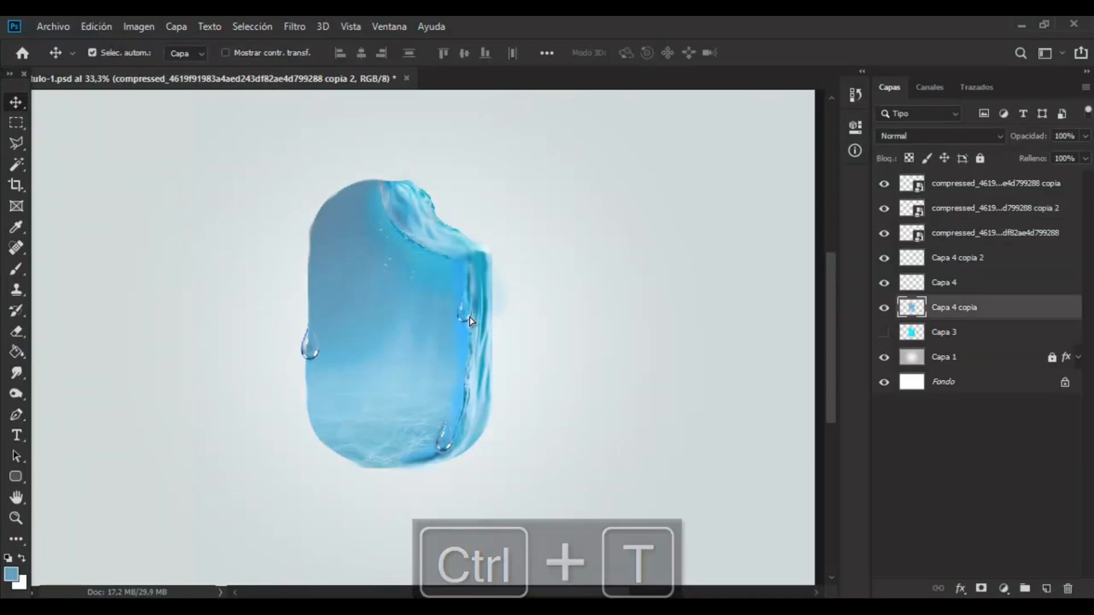
Refit the upper droplet on the front edge's waterline and nudge the lower droplet slightly left, with the popsicle layer locked
left_click(943, 282)
left_click(909, 187)
key("ctrl+t")
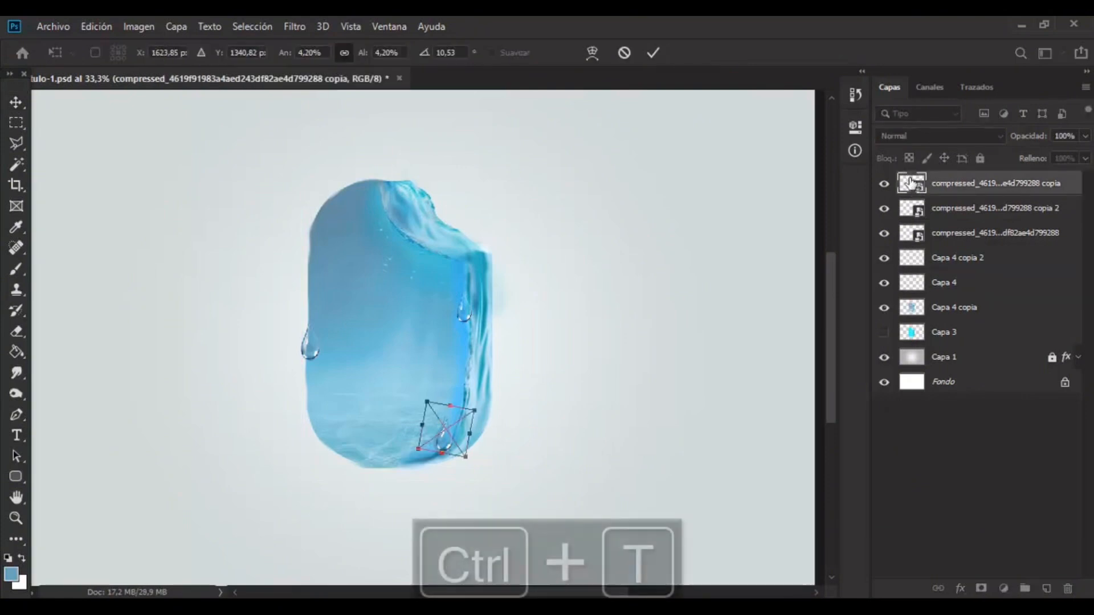
left_click(907, 213)
key("ctrl+t")
key("Return")
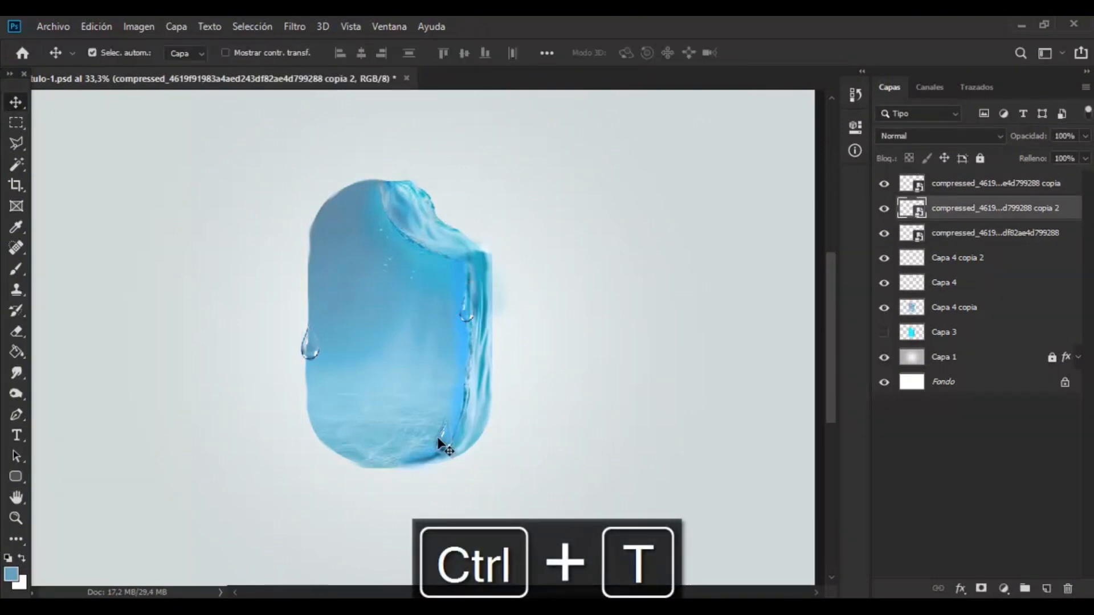
left_click(958, 314)
left_click_drag(433, 449, 438, 450)
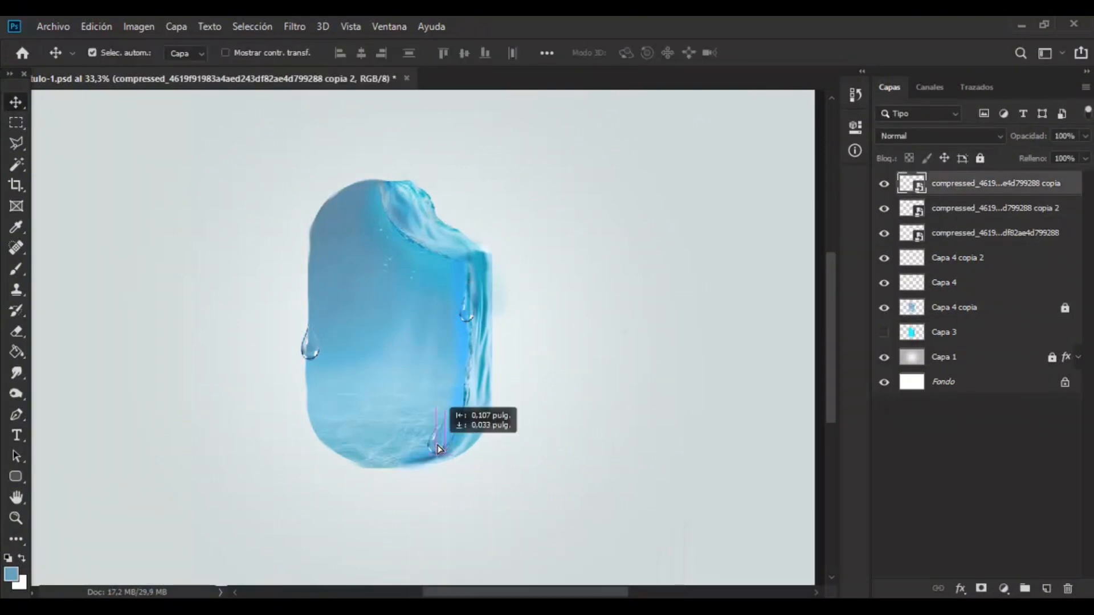
Merge the two blue fill layers beneath the droplets and lock the merged layer
left_click(925, 289)
left_click(935, 261, "ctrl")
key("ctrl+e")
left_click(981, 159)
Duplicate the lower droplet and place the copy on the popsicle's left edge, above the existing droplet there
left_click(979, 187)
key("ctrl+j")
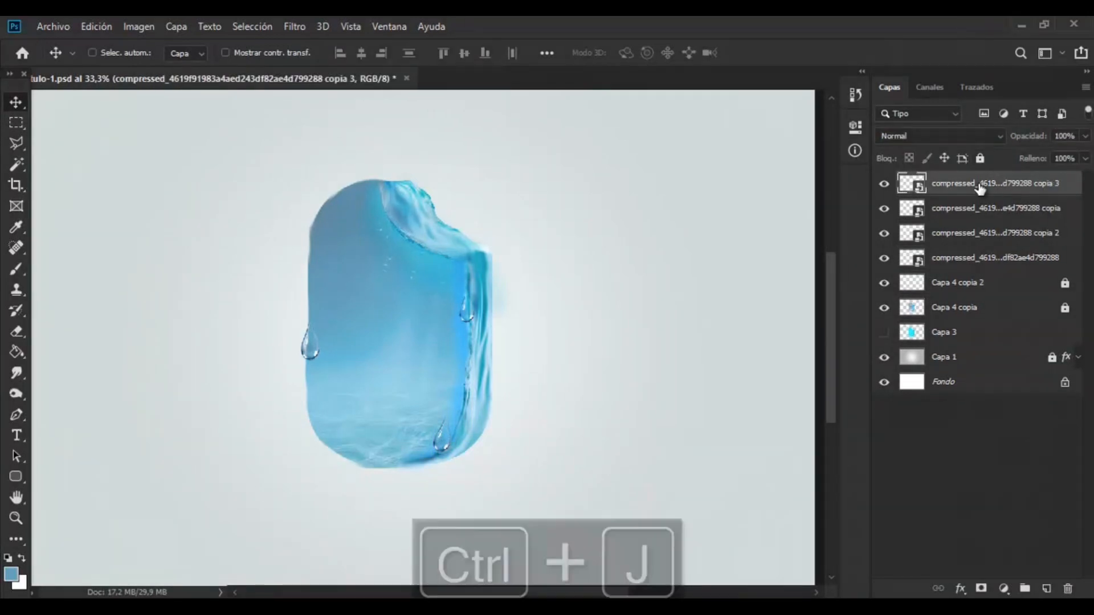
key("ctrl+t")
mouse_move(312, 286)
left_mouse_down()
mouse_move(305, 277)
mouse_move(319, 296)
left_mouse_up()
key("Return")
Shrink the new droplet and seat it against the popsicle's left edge
key("ctrl+minus")
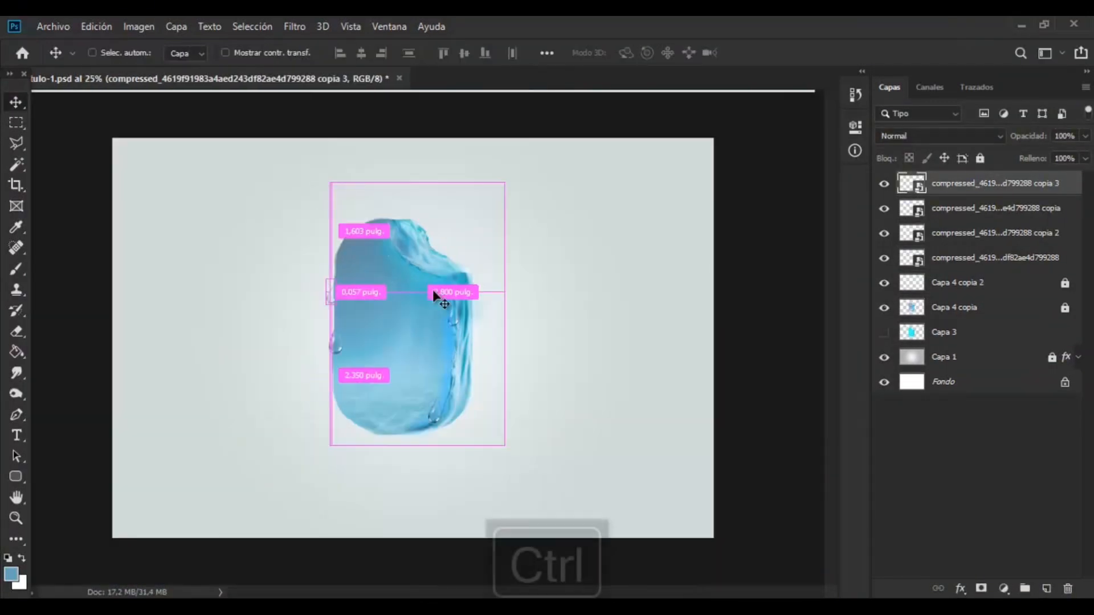
key("ctrl+plus")
key("ctrl+plus")
key("ctrl+plus")
left_click_drag(197, 237, 222, 254)
key("ctrl+t")
left_click(14, 101)
key("ctrl+minus")
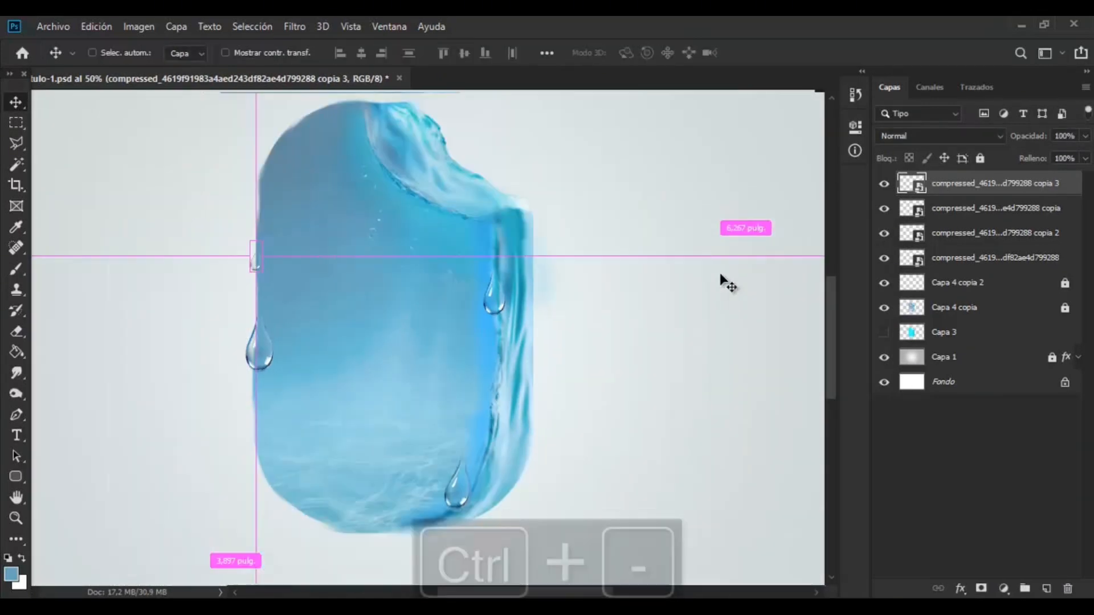
Merge all four droplet layers and paint a mask in black to fade the droplets into the popsicle
left_click(969, 258, "shift")
key("ctrl+e")
left_click(980, 590)
key("d")
key("b")
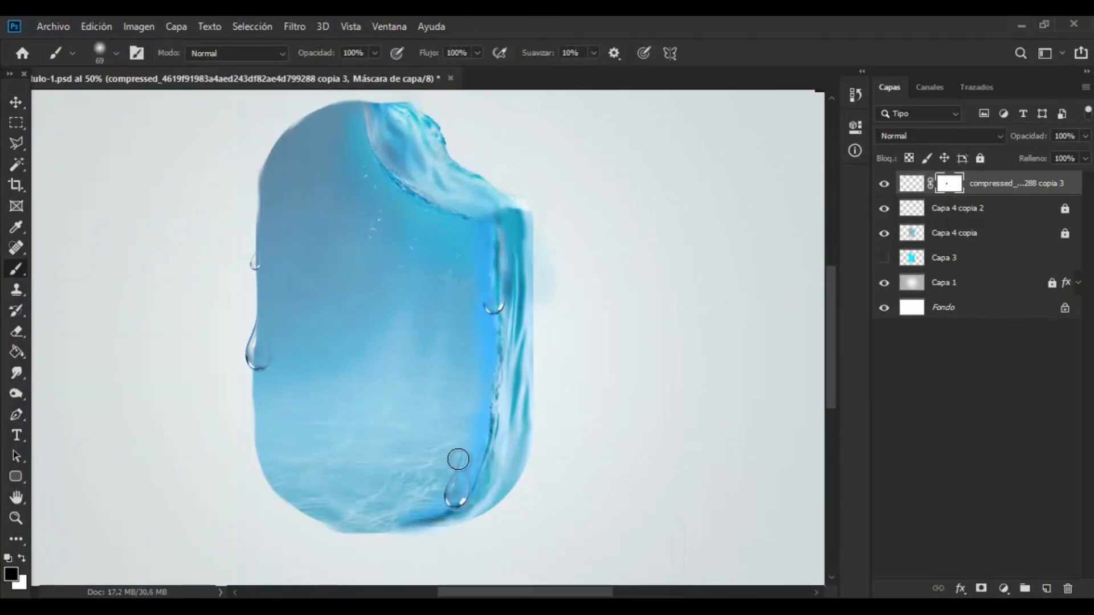
Flatten the droplet layer's mask by merging the layer with a new blank one, and clear the selection
key("v")
left_click(1046, 589)
key("ctrl+e")
left_click(483, 258)
key("ctrl+d")
Apply a 1.1-pixel Gaussian blur to the droplets and set the opacity of their blue fill layer to 36%
left_click(295, 26)
mouse_move(394, 206)
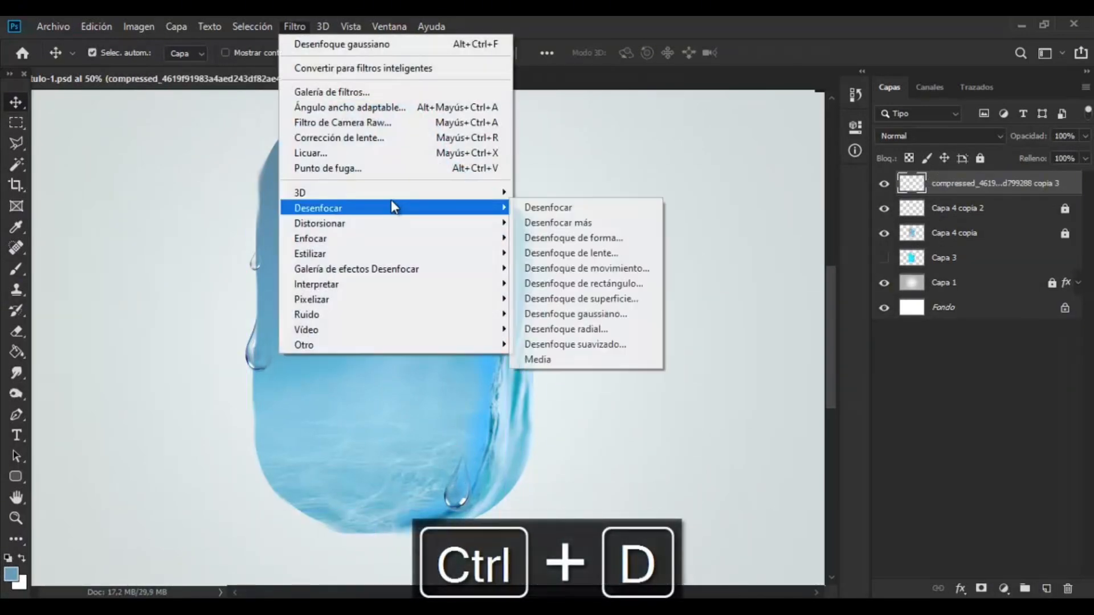
left_click(570, 299)
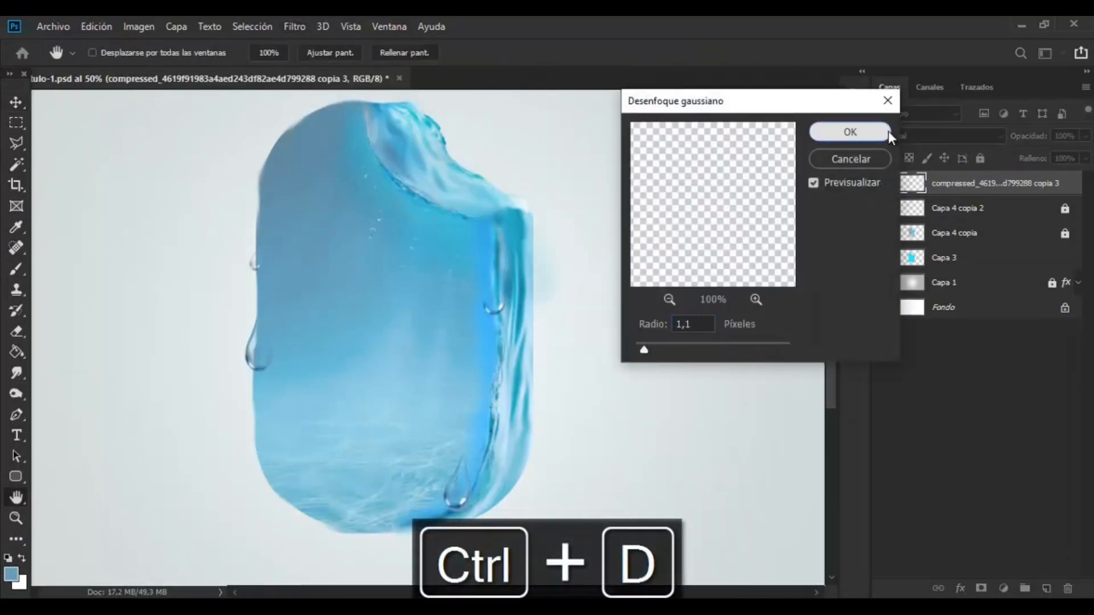
left_click(850, 132)
left_click(899, 208)
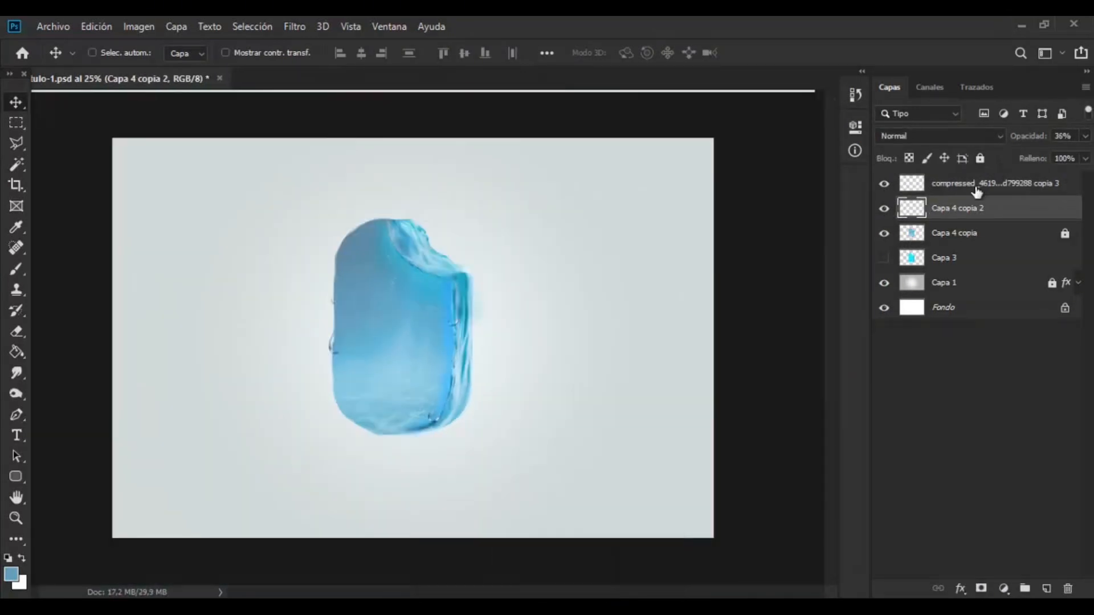
Add a mask to the droplet layer and brush out the small droplet on the upper left edge
left_click(912, 185)
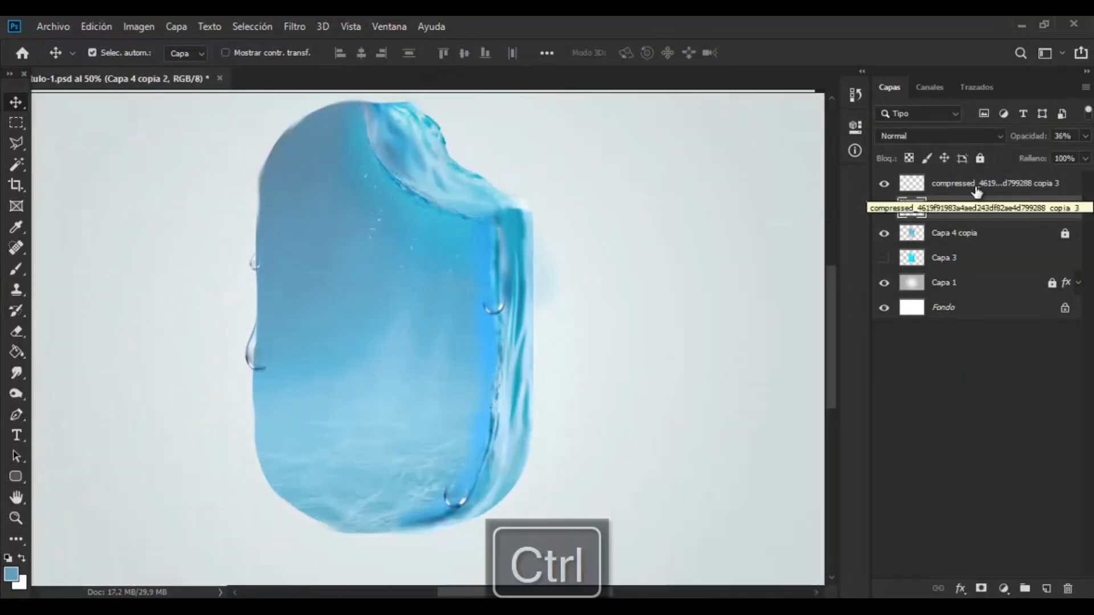
left_click(981, 588)
left_click(16, 269)
left_click_drag(264, 250, 257, 262)
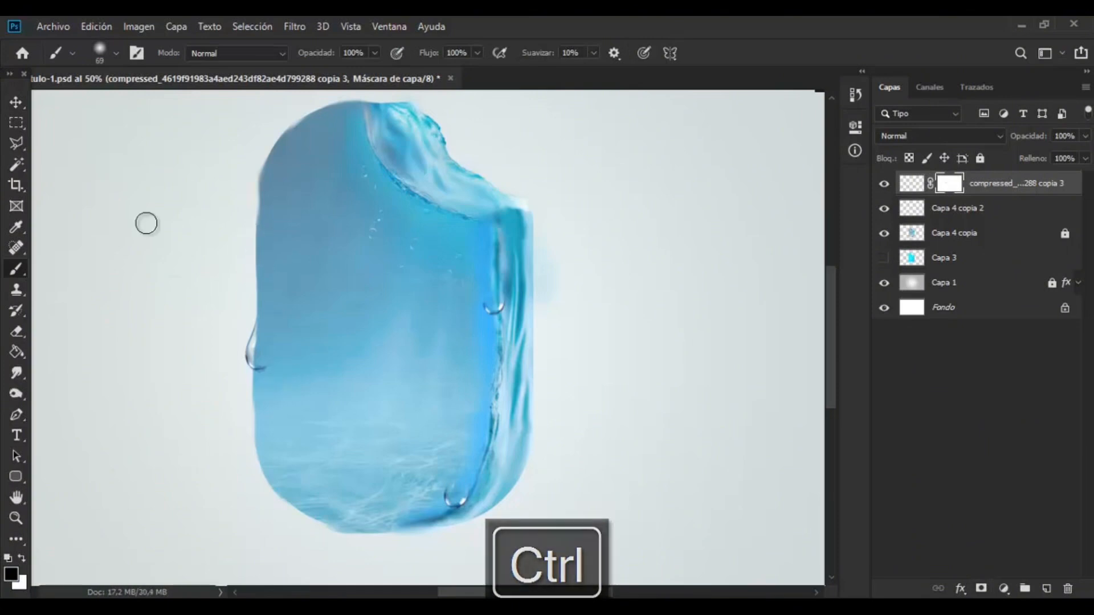
left_click(16, 103)
key("ctrl+minus")
key("ctrl+minus")
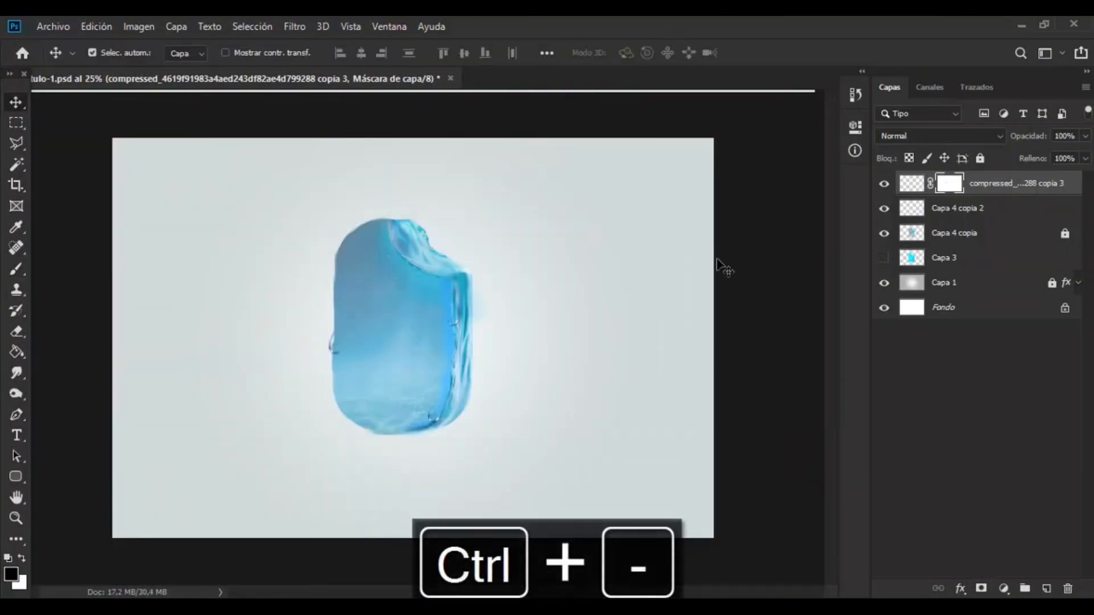
Merge the droplets, their blue fill and the popsicle into one layer and check it by toggling its visibility
left_click(997, 208, "ctrl")
left_click(997, 233, "ctrl")
key("ctrl+e")
left_click(885, 185)
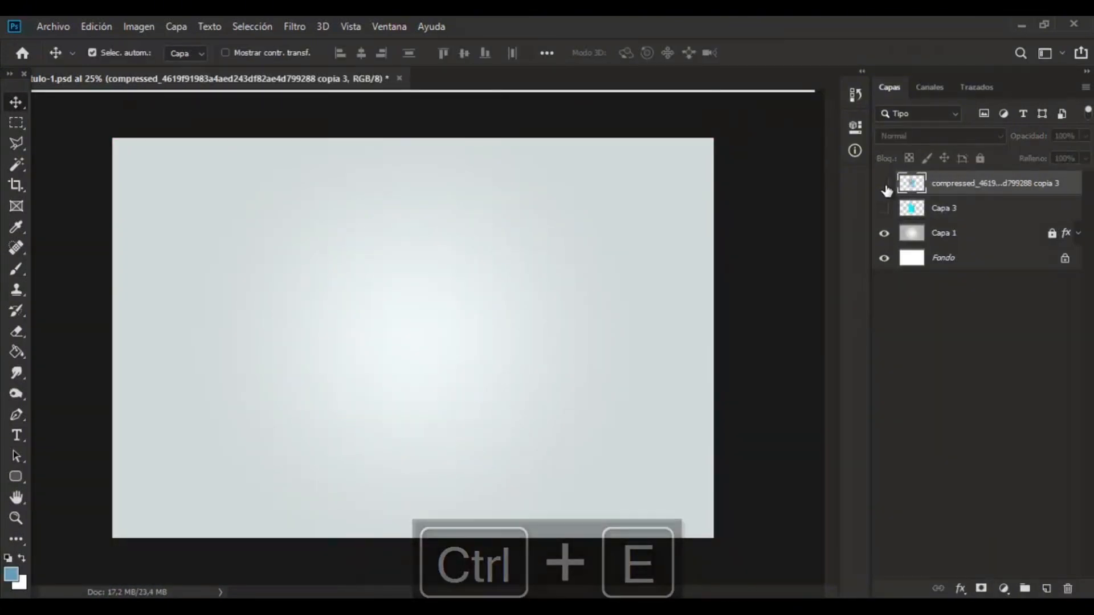
left_click(885, 184)
Duplicate the merged popsicle, shift the copy up and to the right, and stack it beneath the original
key("ctrl+j")
key("ctrl+t")
left_click_drag(949, 185, 947, 218)
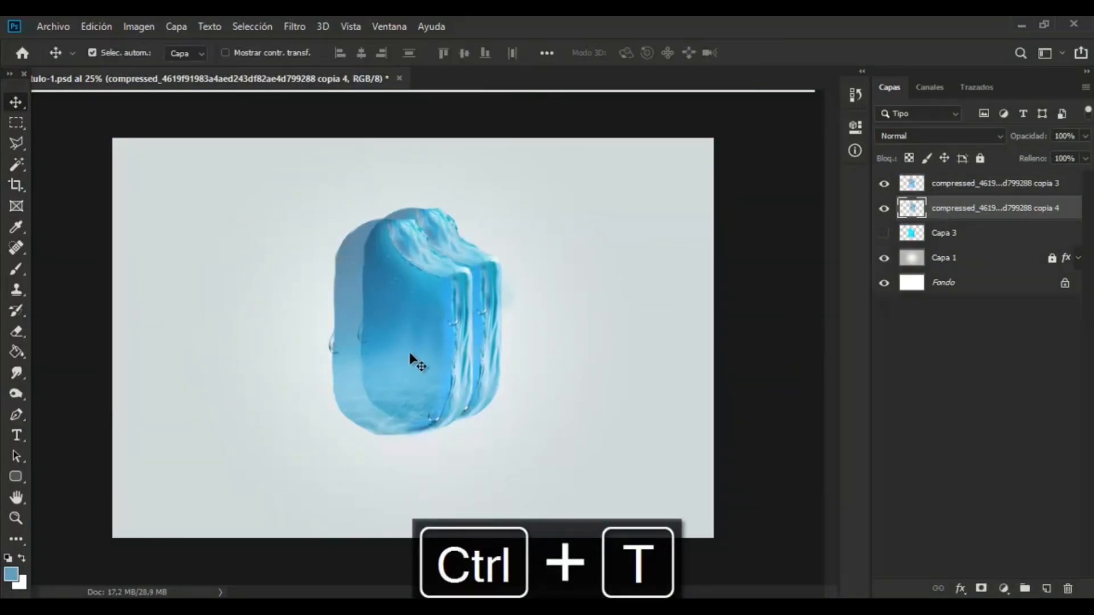
Darken the offset popsicle copy with Curves, using input 151 and output 104
left_click(139, 26)
mouse_move(167, 67)
left_click(450, 97)
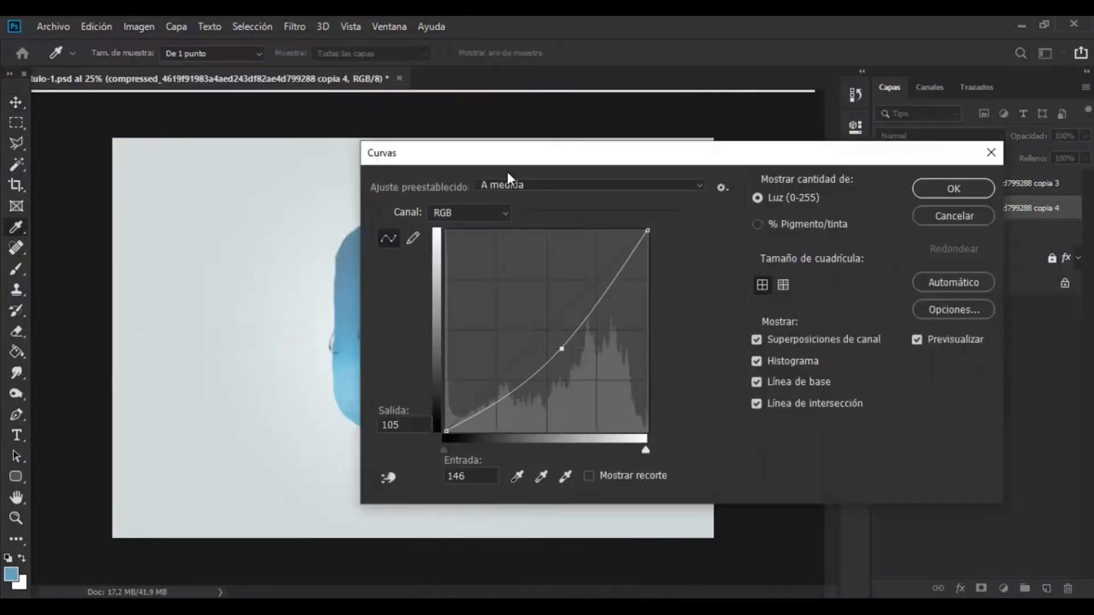
left_click_drag(509, 154, 672, 161)
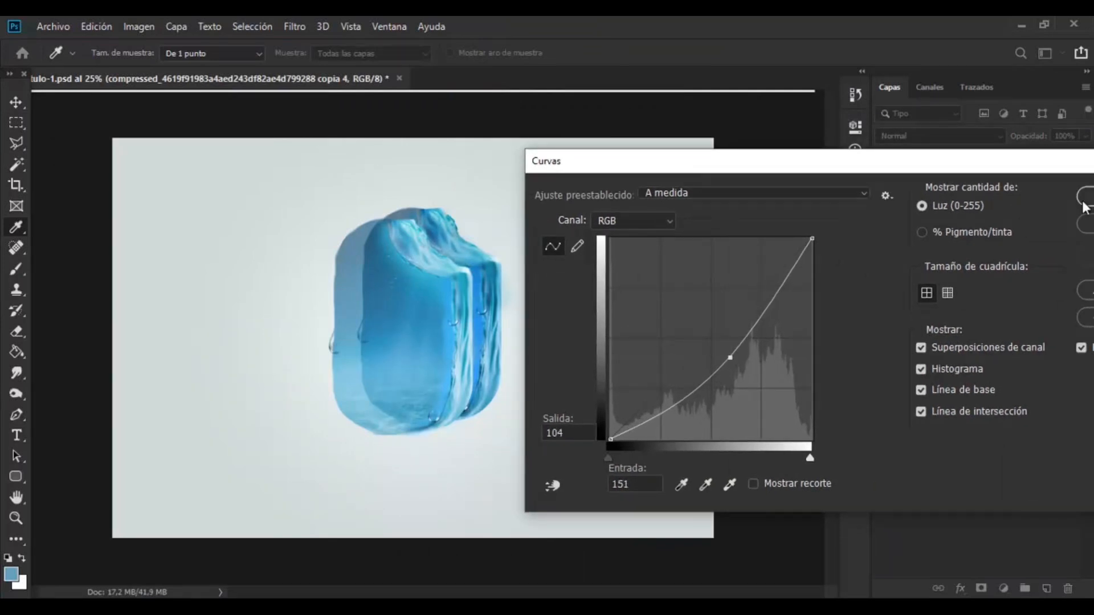
left_click(1080, 207)
Mask the darkened copy to the popsicle's outline and soften its inner left edge with the brush at 34% opacity
left_click(980, 588)
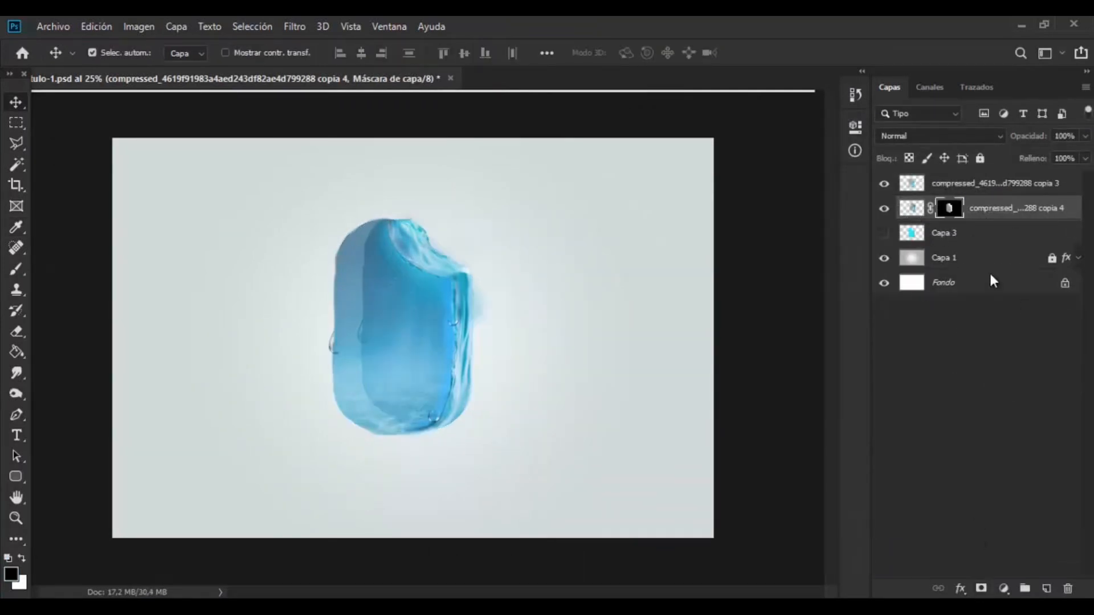
key("b")
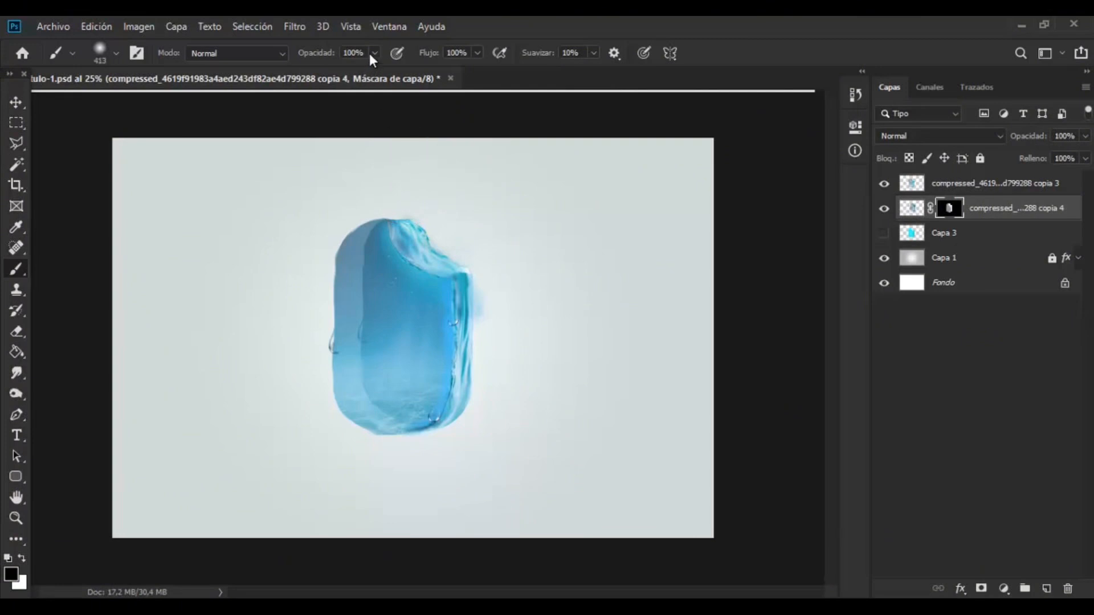
key("ctrl+z")
left_click(375, 52)
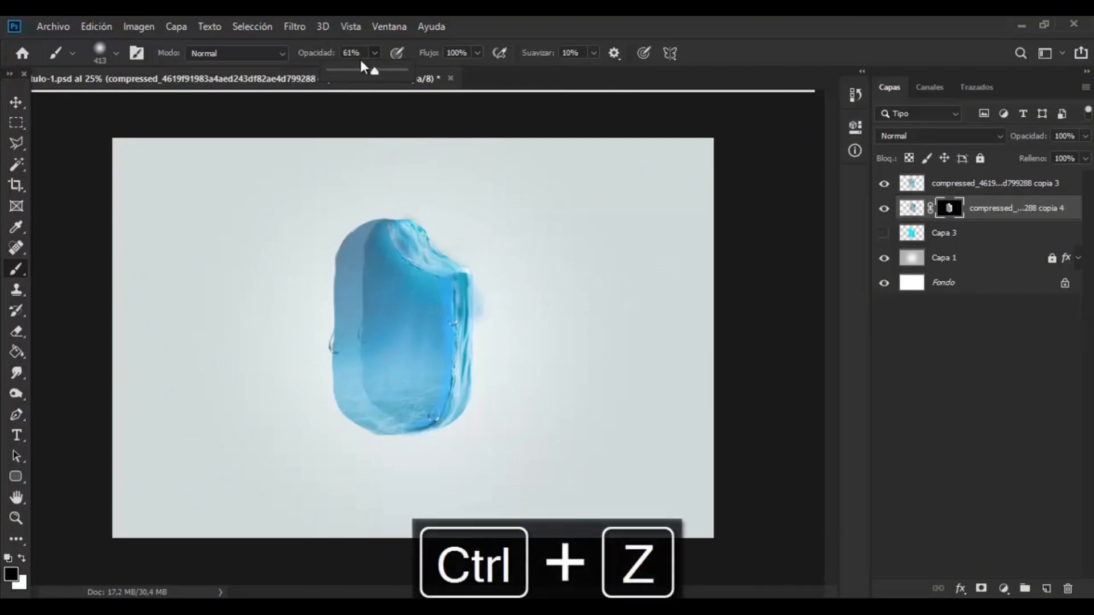
mouse_move(383, 394)
left_mouse_down()
mouse_move(368, 324)
mouse_move(359, 328)
left_mouse_up()
key("ctrl+minus")
key("ctrl+plus")
key("ctrl+plus")
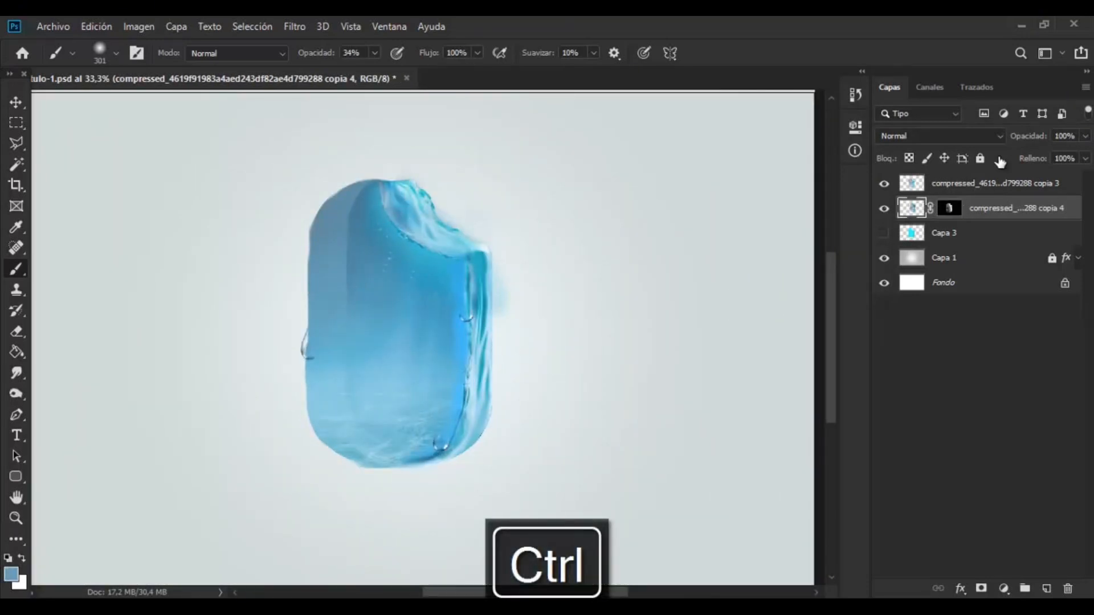
Set the darkened copy's opacity to 64% and merge it with the popsicle
left_click_drag(1046, 154, 1056, 155)
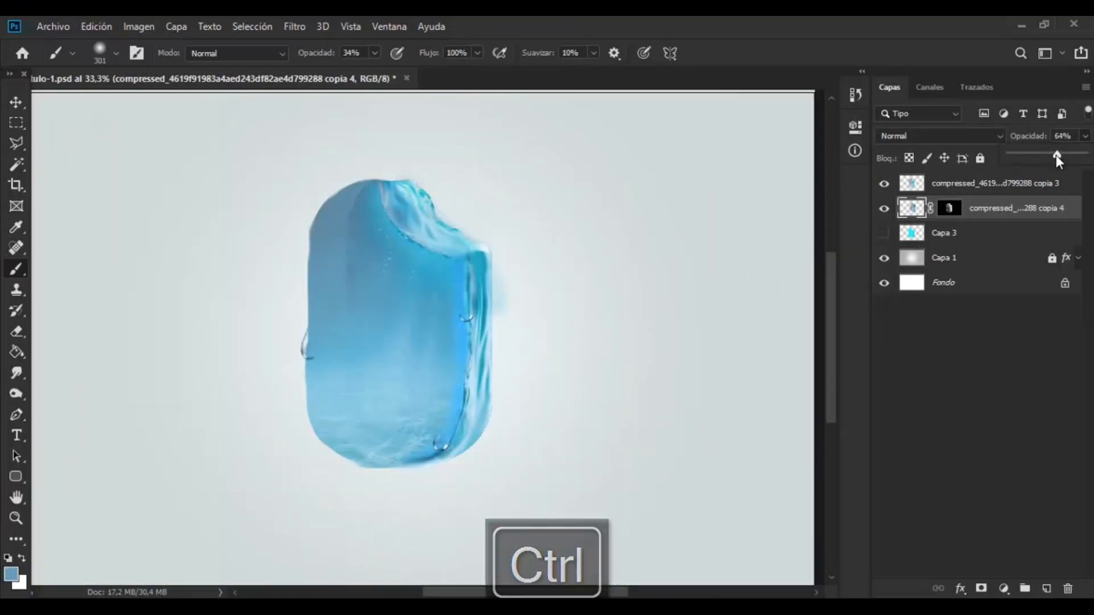
key("ctrl+e")
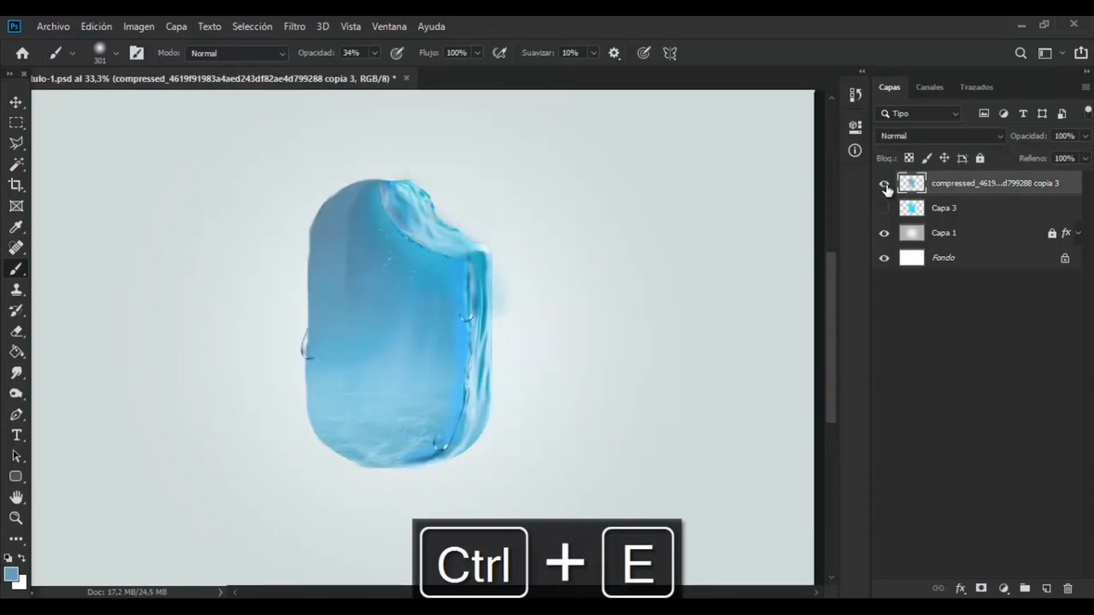
Mask the popsicle layer and brush away the blue spill outside its outline using an inverted selection, then deselect
key("ctrl+d")
left_click(980, 588)
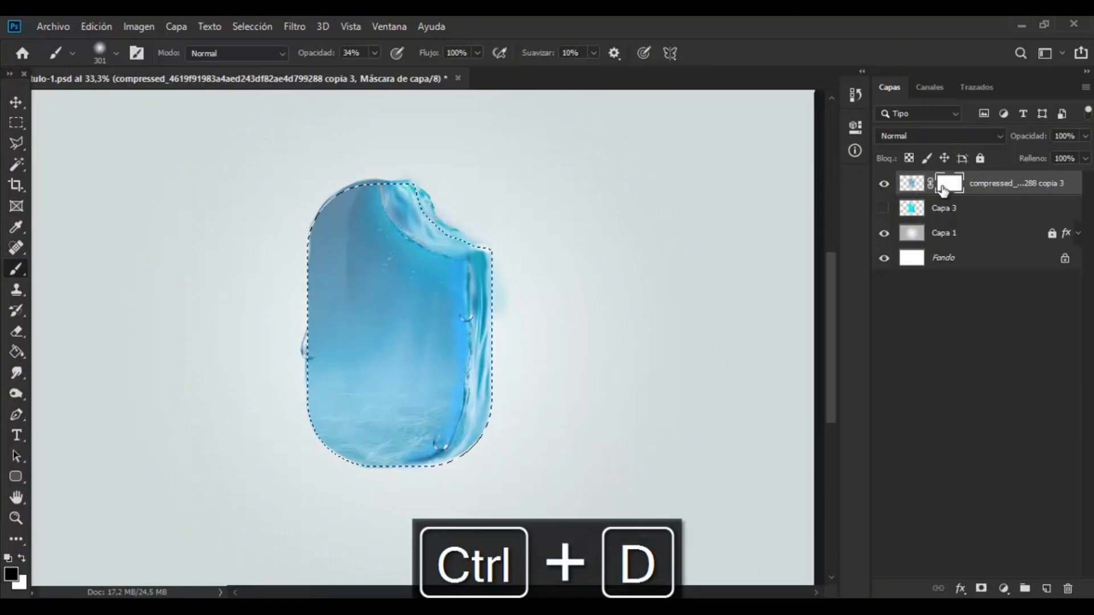
left_click(253, 26)
left_click(267, 91)
mouse_move(500, 320)
left_mouse_down()
mouse_move(505, 267)
mouse_move(451, 197)
left_mouse_up()
key("ctrl+d")
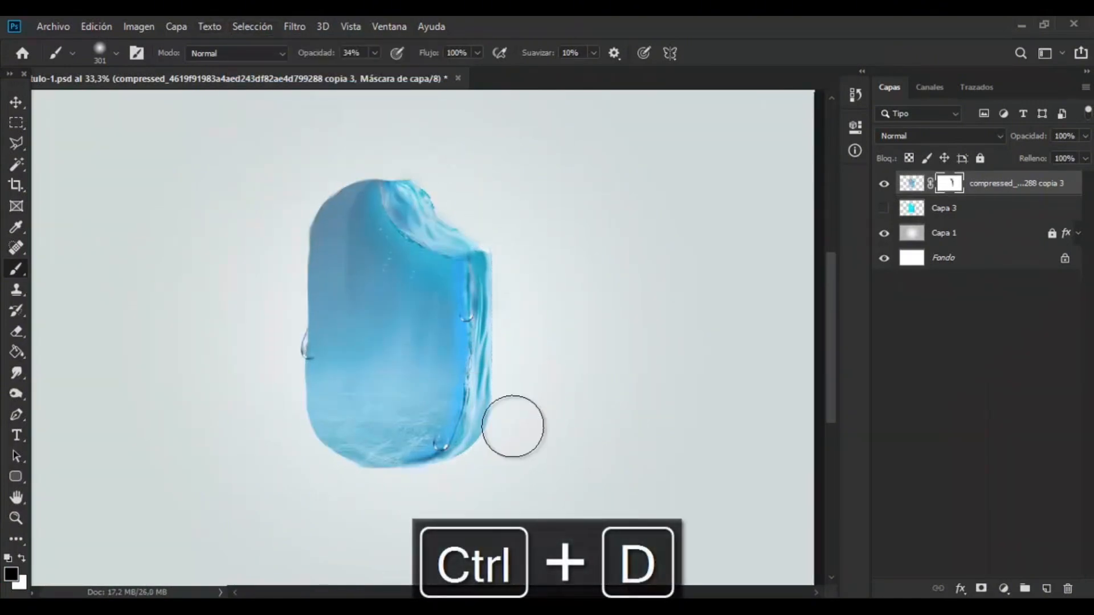
Flatten the popsicle's mask by merging its layer with a new blank layer
left_click(1047, 588)
left_click(975, 216, "ctrl")
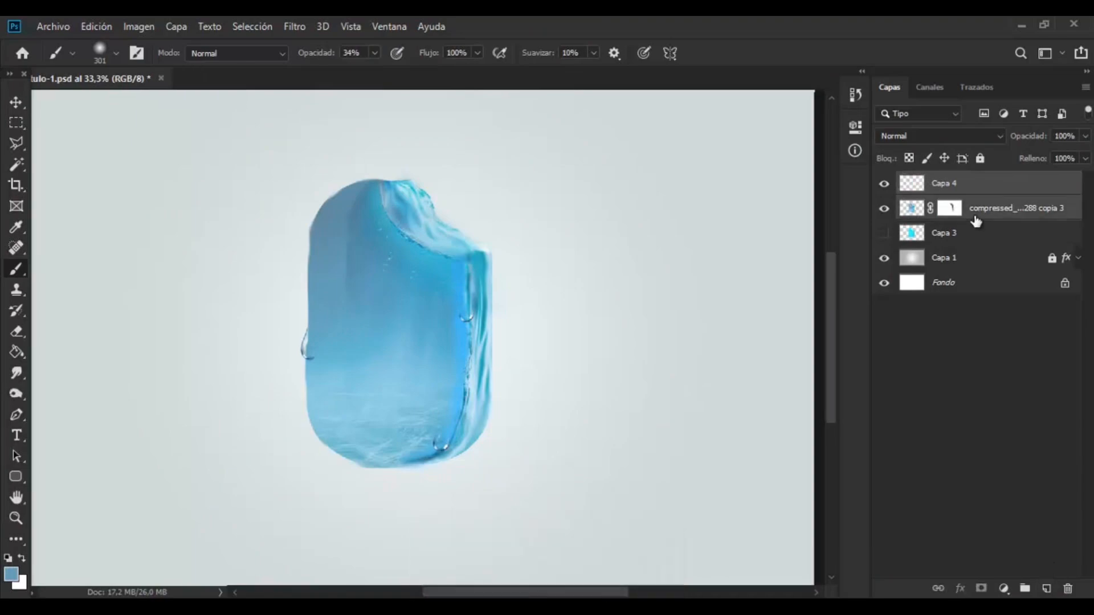
key("ctrl+e")
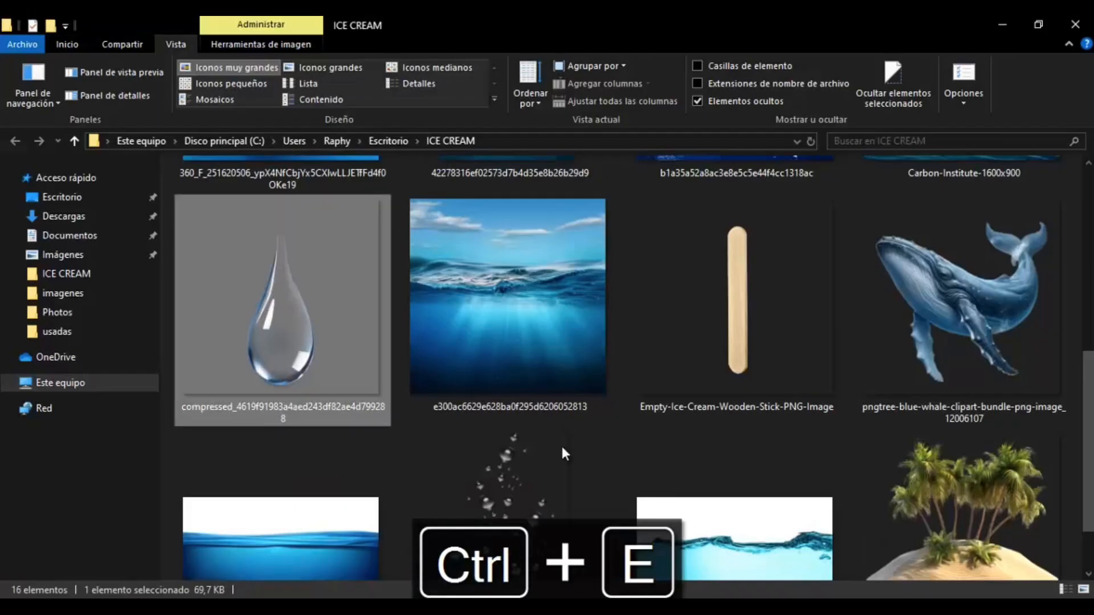
left_click_drag(508, 319, 368, 243)
left_click(19, 101)
left_click(938, 136)
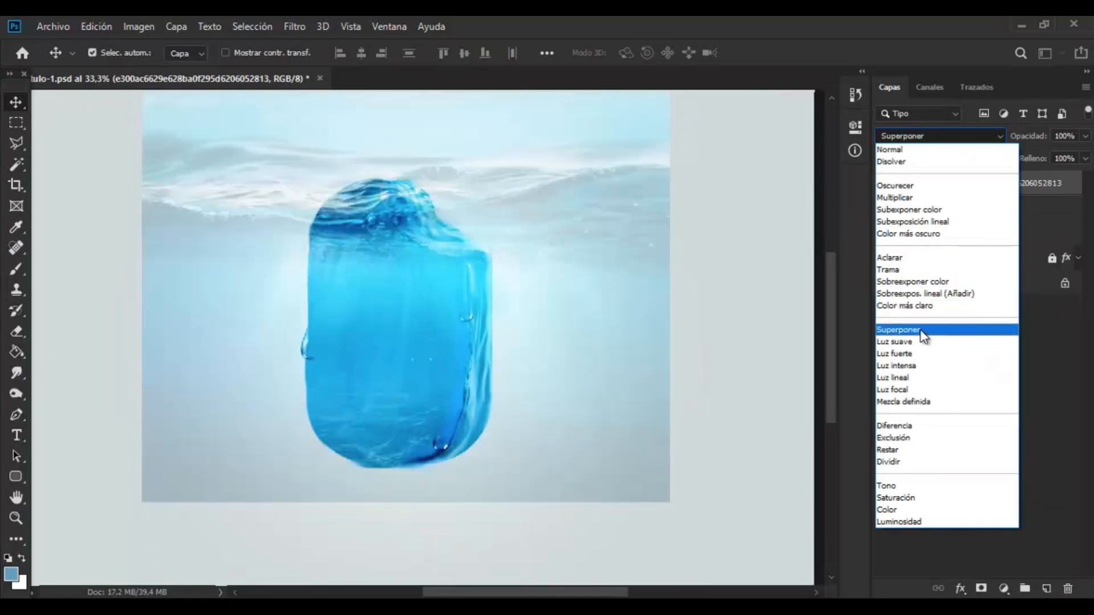
left_click(941, 150)
left_click(1032, 156)
Enlarge the ocean image and move it up so that its waterline sits above the popsicle
key("ctrl+minus")
key("ctrl+t")
left_click_drag(607, 460, 668, 523)
left_click_drag(557, 487, 553, 398)
left_click(16, 104)
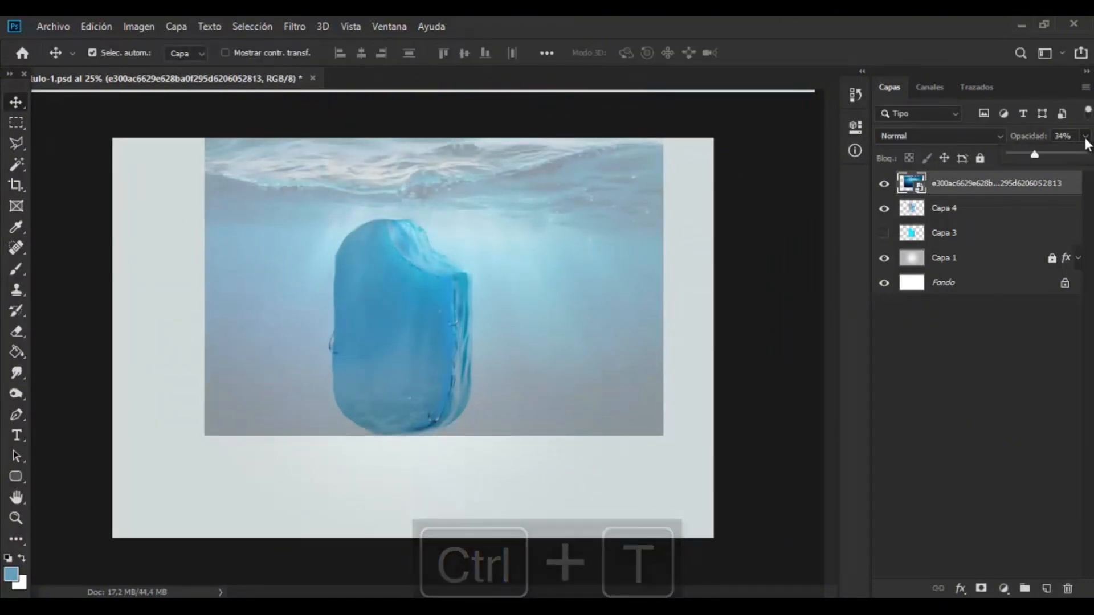
Set the ocean image's opacity to 100% and its blend mode to Aclarar (Lighten)
left_click(1086, 136)
left_click(1081, 157)
left_click(937, 136)
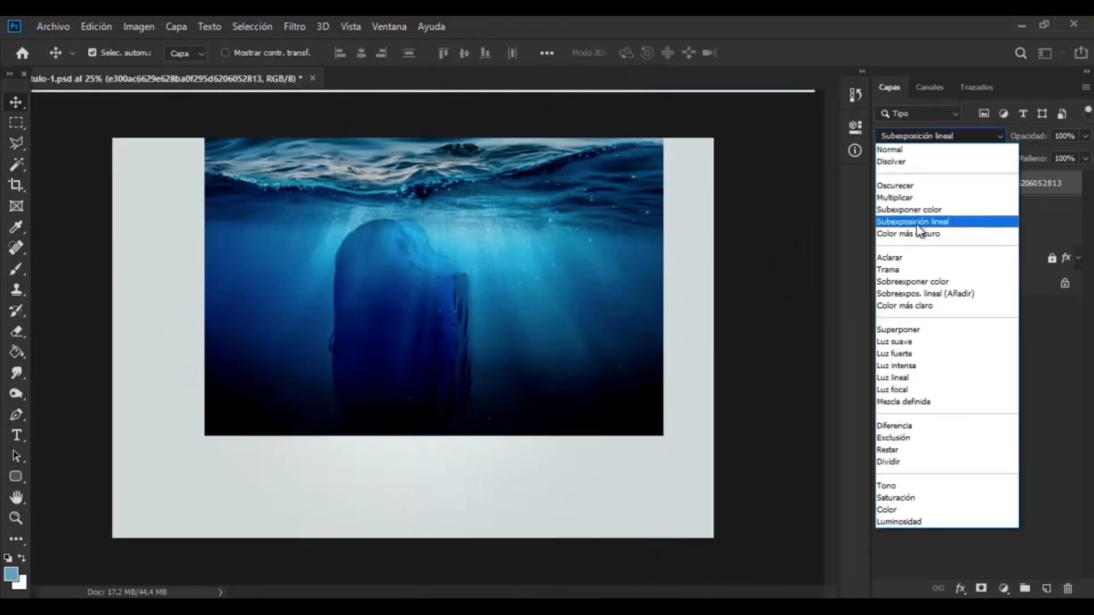
left_click(915, 258)
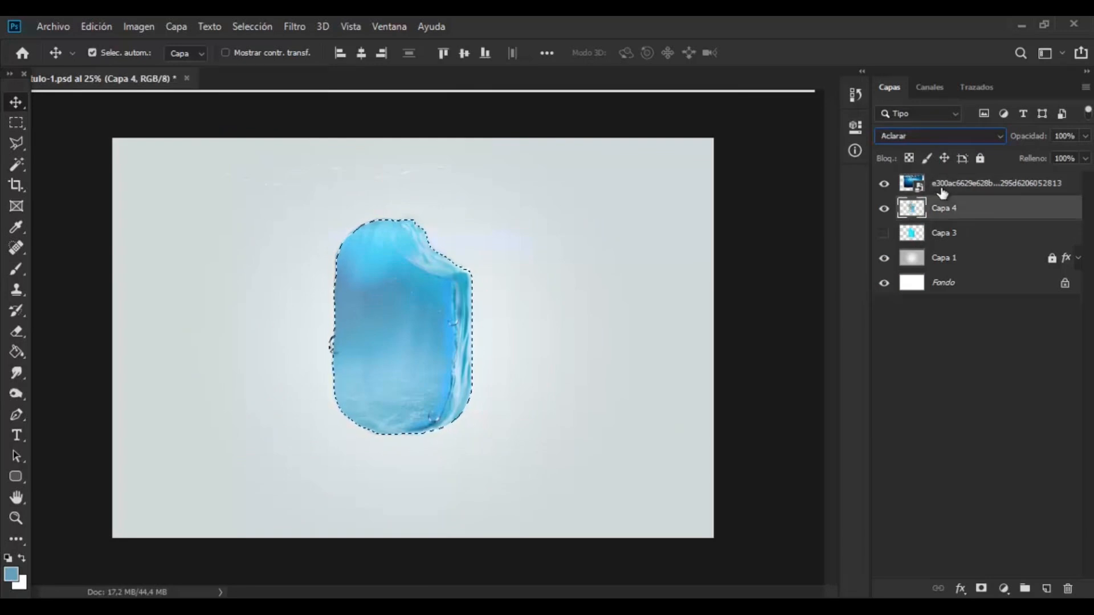
Mask the ocean image to the popsicle's outline and merge it with the popsicle layer at reduced opacity
left_click(981, 589)
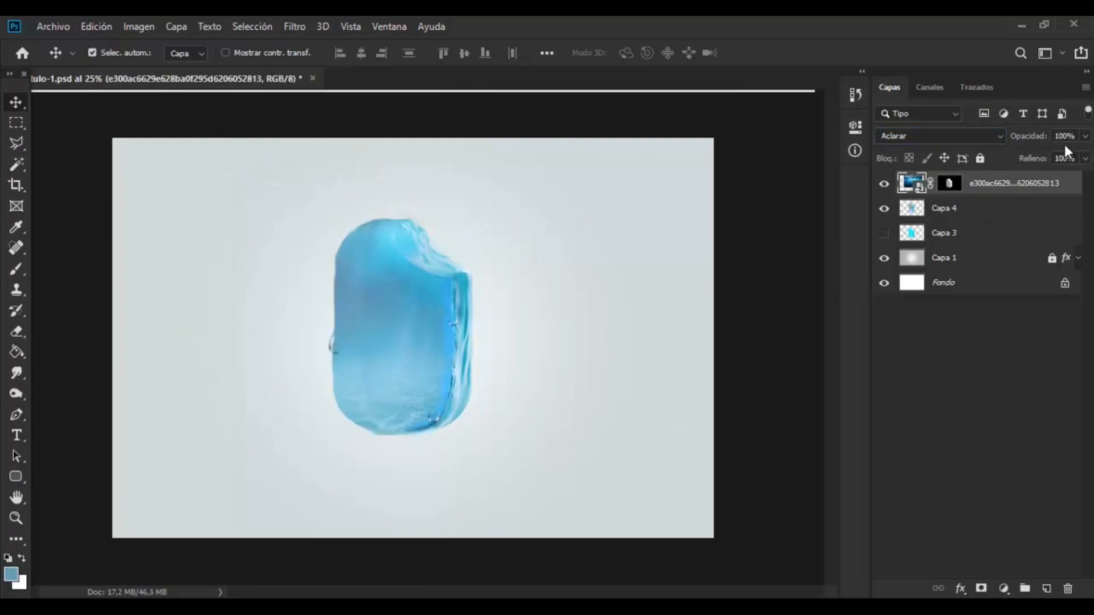
left_click_drag(1037, 155, 1027, 155)
left_click(976, 214, "ctrl")
left_click(909, 189)
left_click(886, 184)
key("ctrl+e")
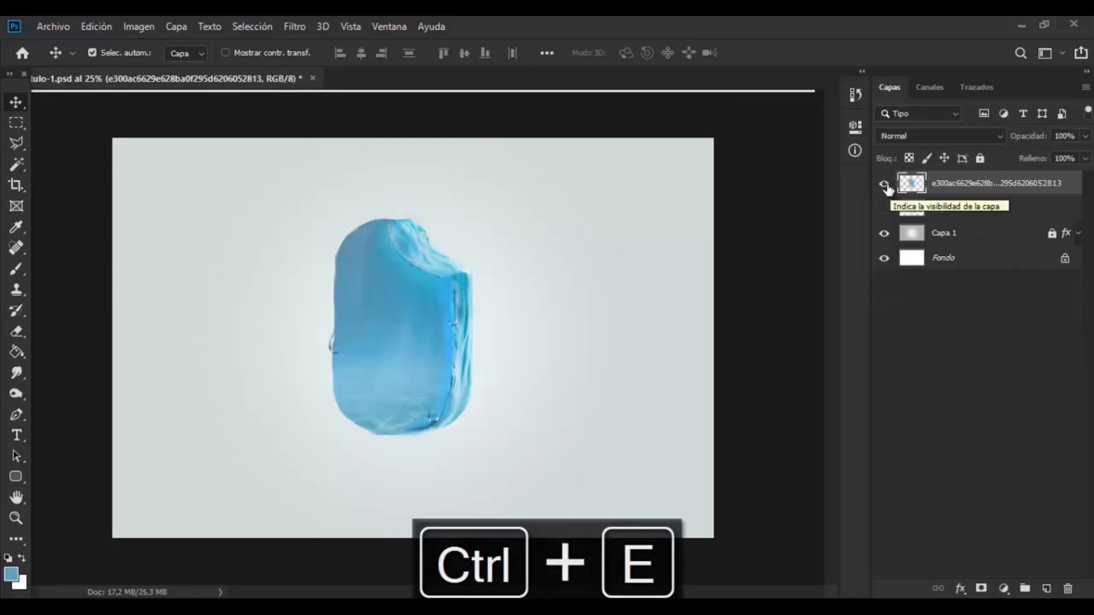
Colorize the popsicle with Hue/Saturation at hue 206 and saturation +73
key("ctrl+minus")
key("ctrl+minus")
key("ctrl+minus")
key("ctrl+plus")
key("ctrl+plus")
key("ctrl+plus")
key("ctrl+plus")
left_click(139, 26)
mouse_move(162, 73)
left_click(378, 151)
left_click(931, 297)
left_click_drag(704, 246, 759, 246)
mouse_move(750, 205)
left_mouse_down()
mouse_move(785, 206)
mouse_move(757, 204)
left_mouse_up()
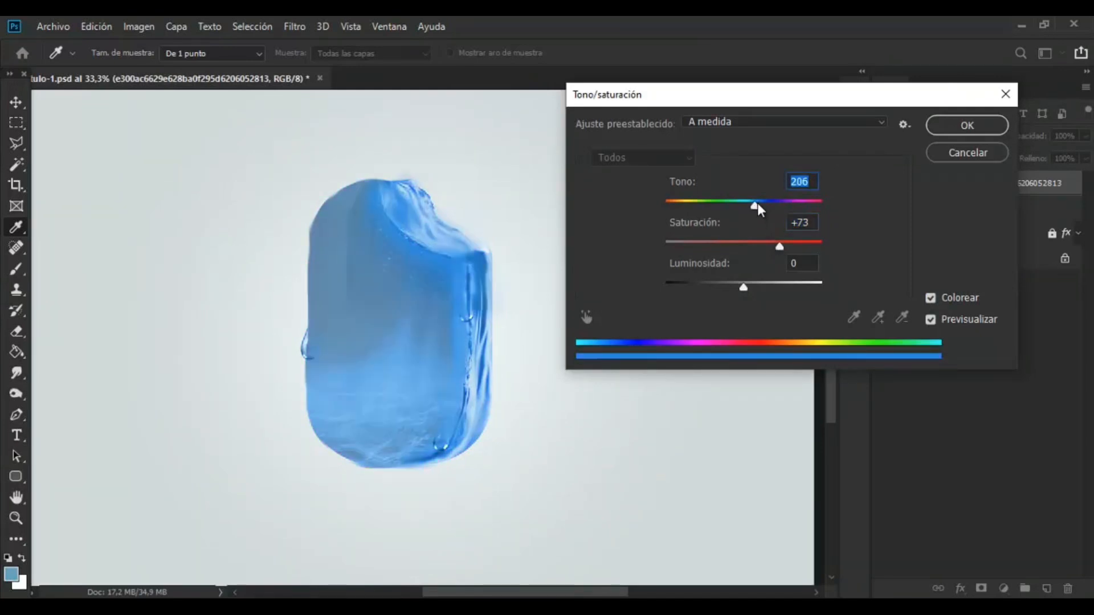
left_click(941, 127)
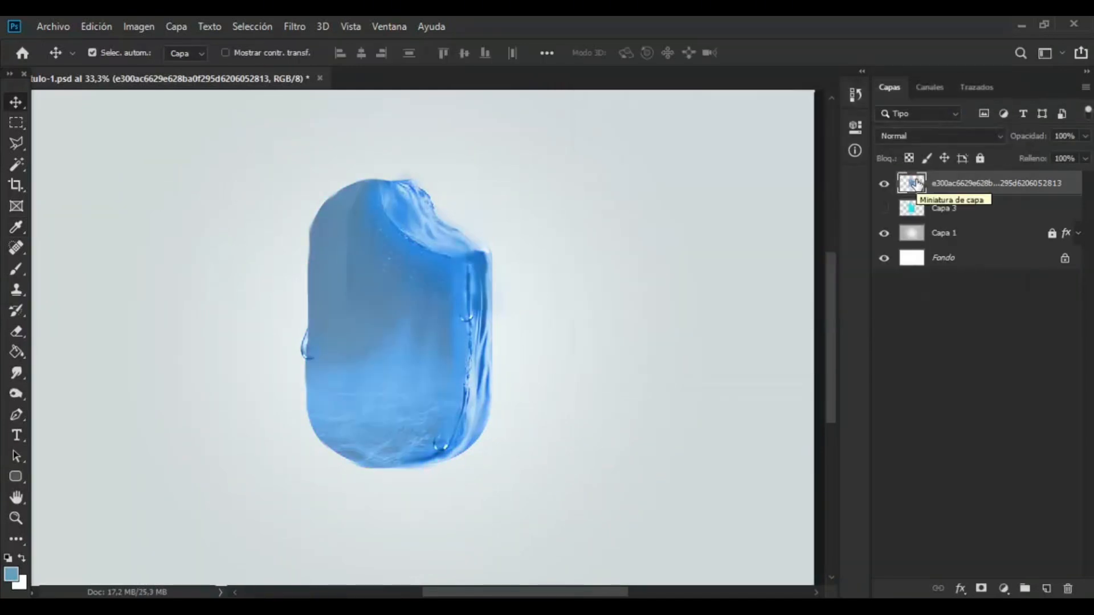
Sample the popsicle's blue and paint it over the popsicle's interior on a new layer, within its outline, with a soft 34% opacity brush
key("i")
left_click(1047, 588)
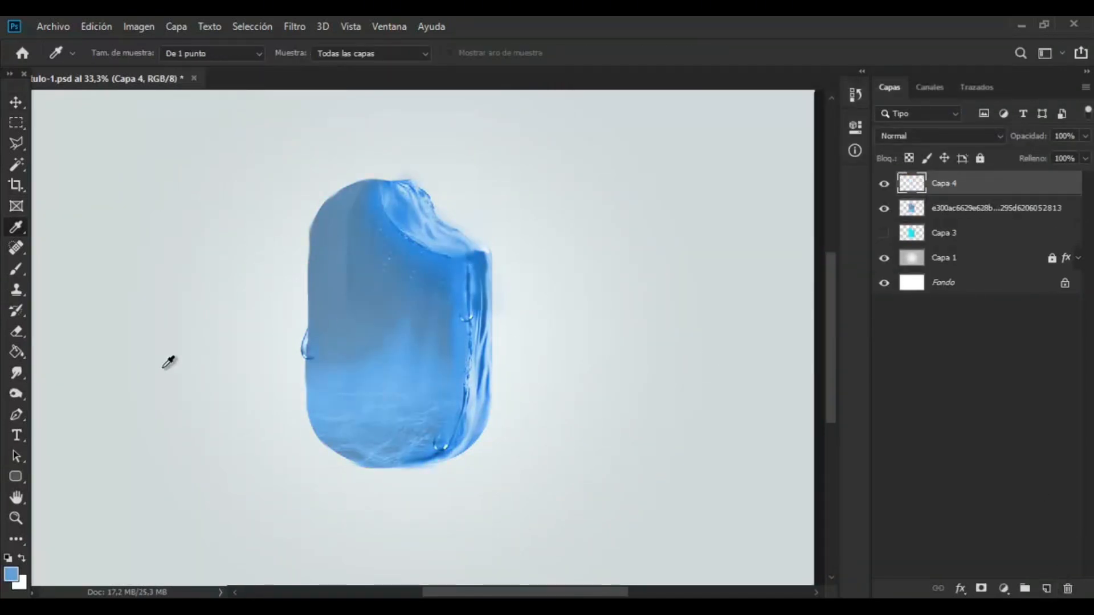
key("b")
mouse_move(370, 336)
left_mouse_down()
mouse_move(417, 298)
mouse_move(418, 325)
mouse_move(337, 215)
mouse_move(424, 278)
mouse_move(391, 334)
mouse_move(357, 344)
mouse_move(422, 344)
left_mouse_up()
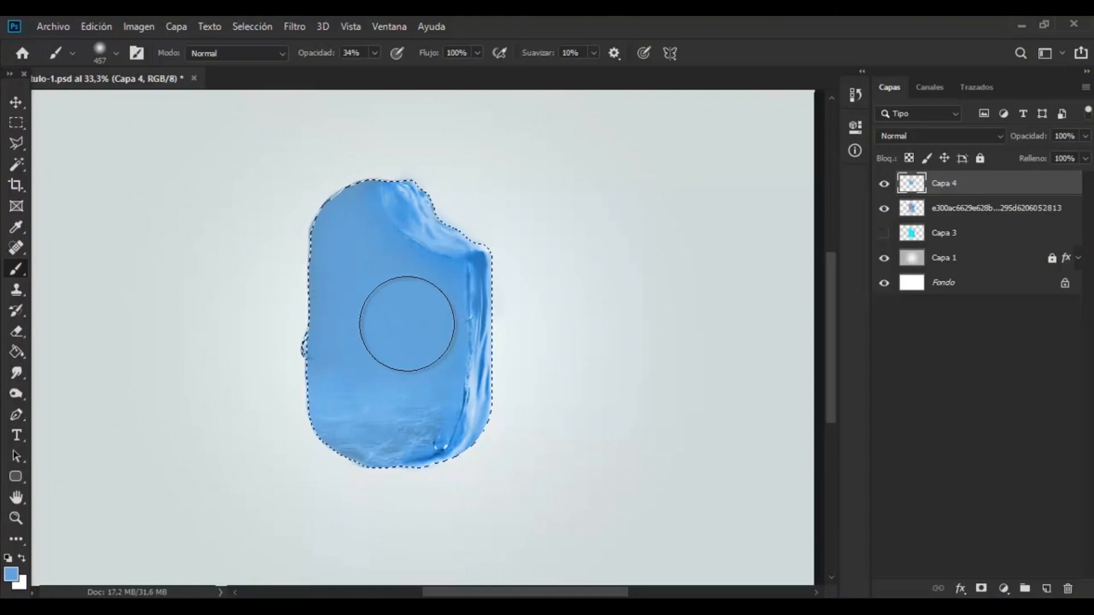
key("ctrl+d")
key("ctrl+minus")
key("ctrl+minus")
key("ctrl+plus")
key("ctrl+plus")
key("ctrl+plus")
key("ctrl+minus")
key("ctrl+minus")
key("ctrl+minus")
key("ctrl+minus")
key("ctrl+plus")
key("ctrl+plus")
left_click(887, 183)
left_click(884, 183)
Shift the hue of the painted blue layer toward cyan with Hue/Saturation
left_click(139, 26)
mouse_move(146, 66)
left_click(378, 152)
left_click_drag(748, 201, 727, 207)
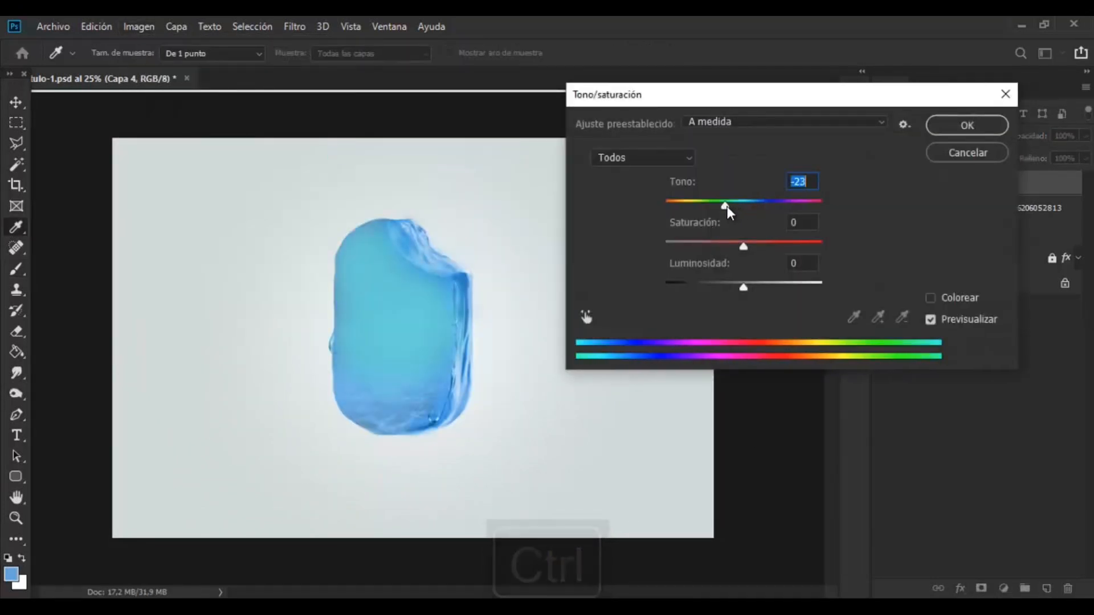
left_click(991, 121)
Place the Empty-Ice-Cream-Wooden-Stick image, scaled down and centred on the popsicle so that its lower end sticks out below
key("alt+Tab")
left_click_drag(700, 294, 394, 403)
left_click_drag(601, 170, 456, 240)
key("Return")
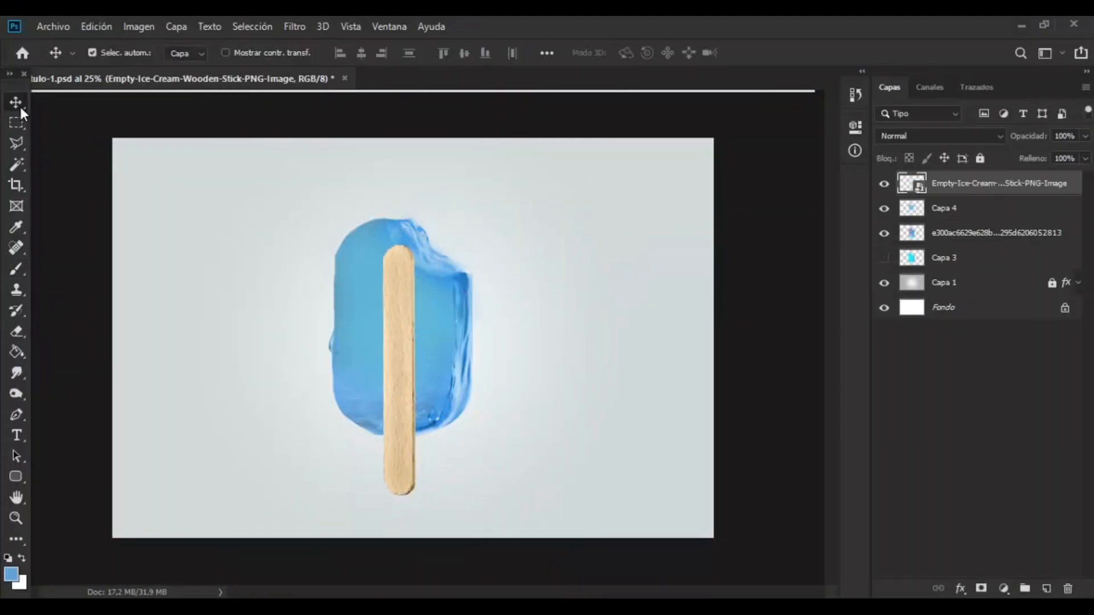
left_click(977, 236)
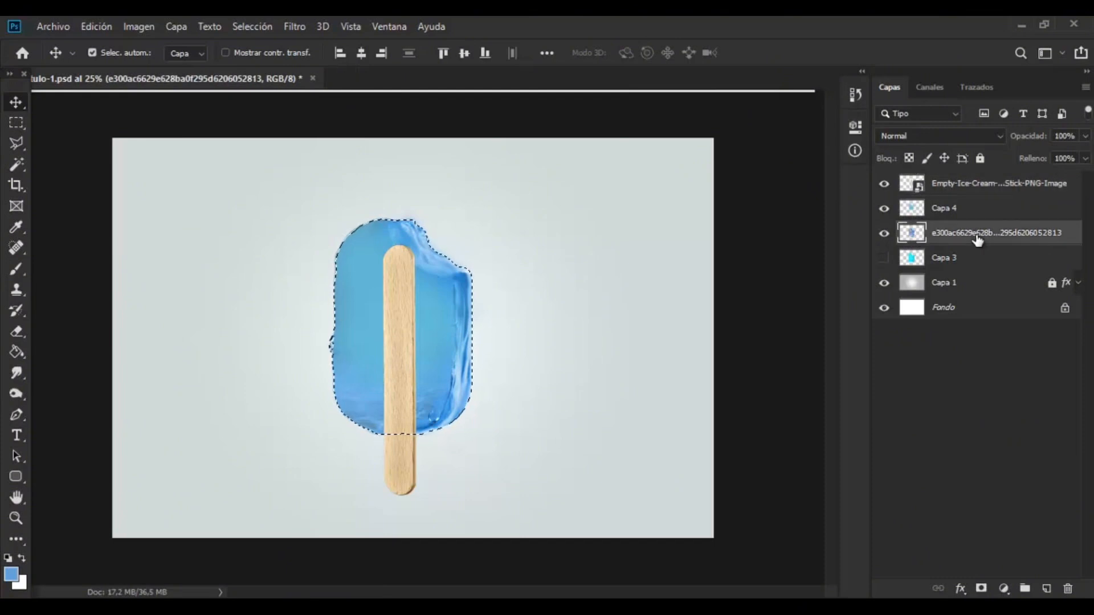
left_click(948, 204)
key("ctrl+d")
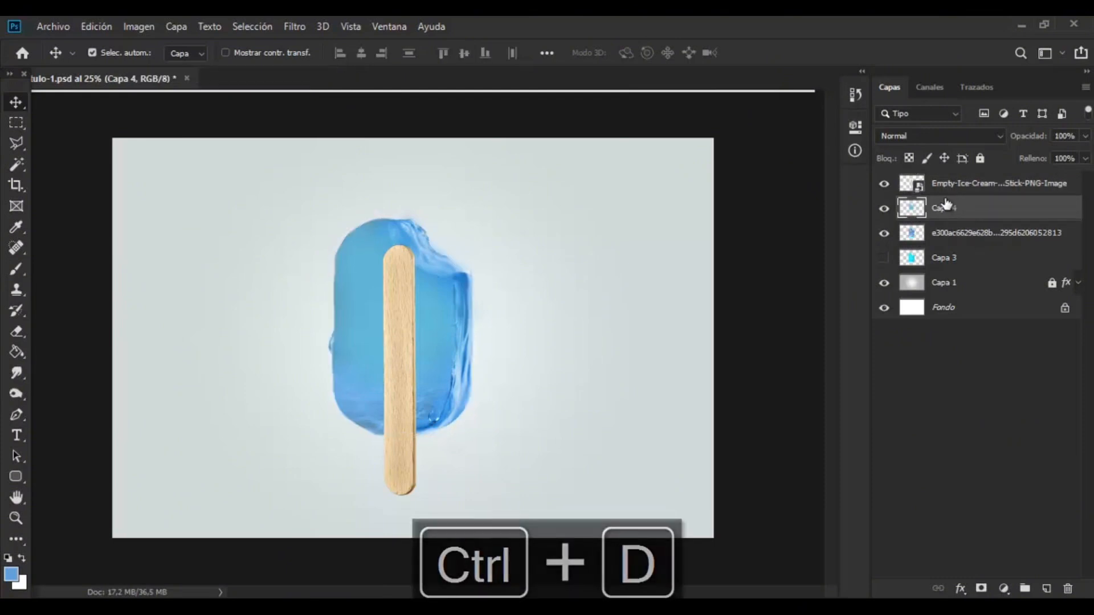
Duplicate the stick layer, hide the original, and mask the copy with the inverted popsicle outline so the stick is faint inside the popsicle
left_click(942, 190)
key("ctrl+j")
left_click(918, 255, "ctrl")
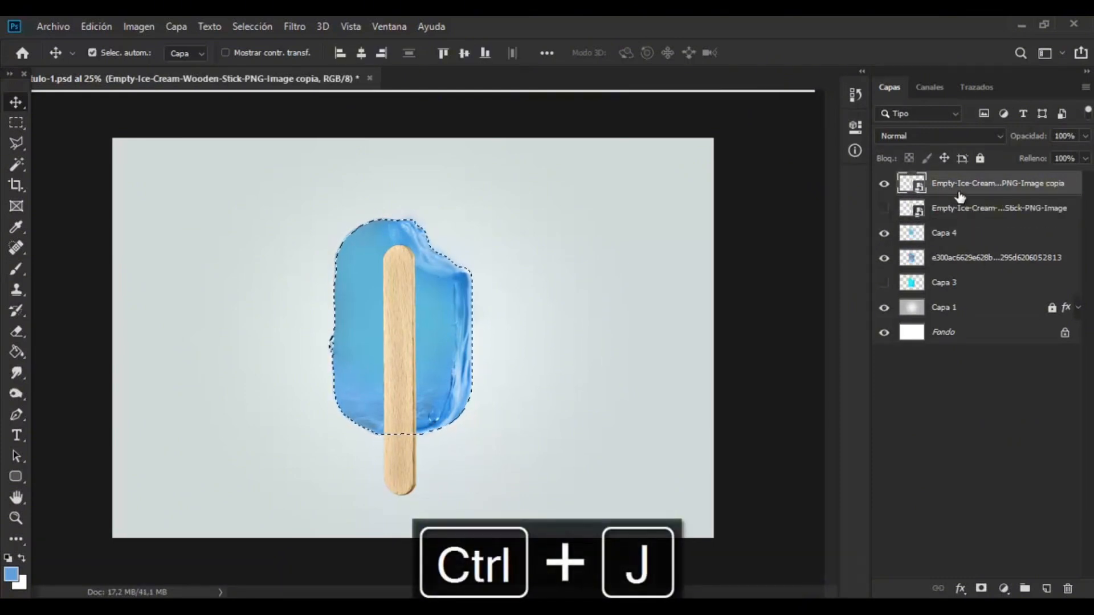
left_click(982, 588)
key("ctrl+i")
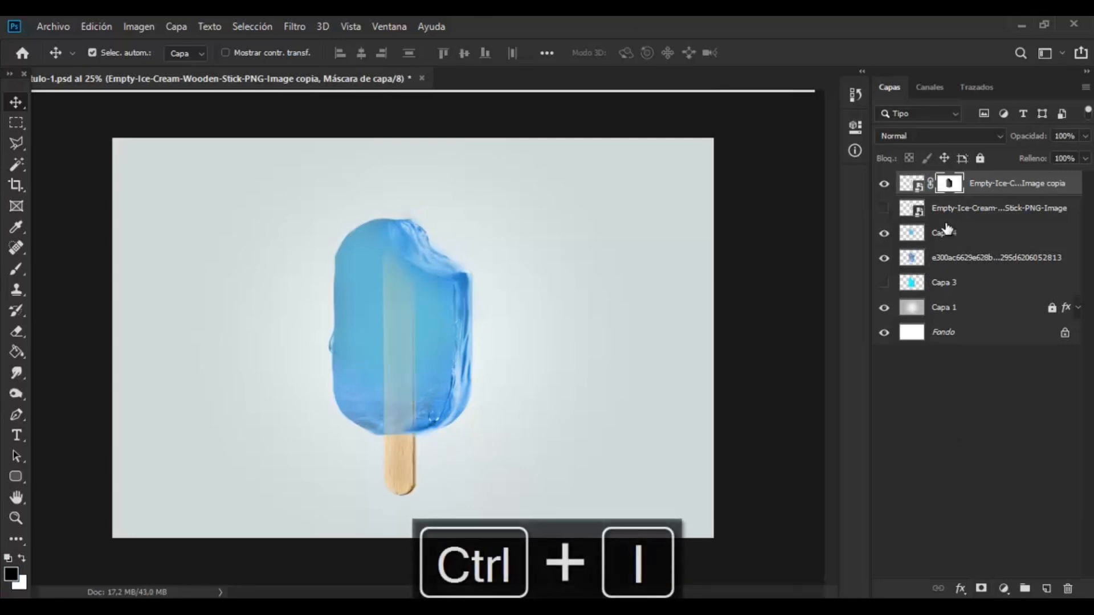
Reveal the stick's tip at the bite by painting white on the mask within the stick's outline, using a small 54% opacity brush
left_click(906, 209, "ctrl")
key("b")
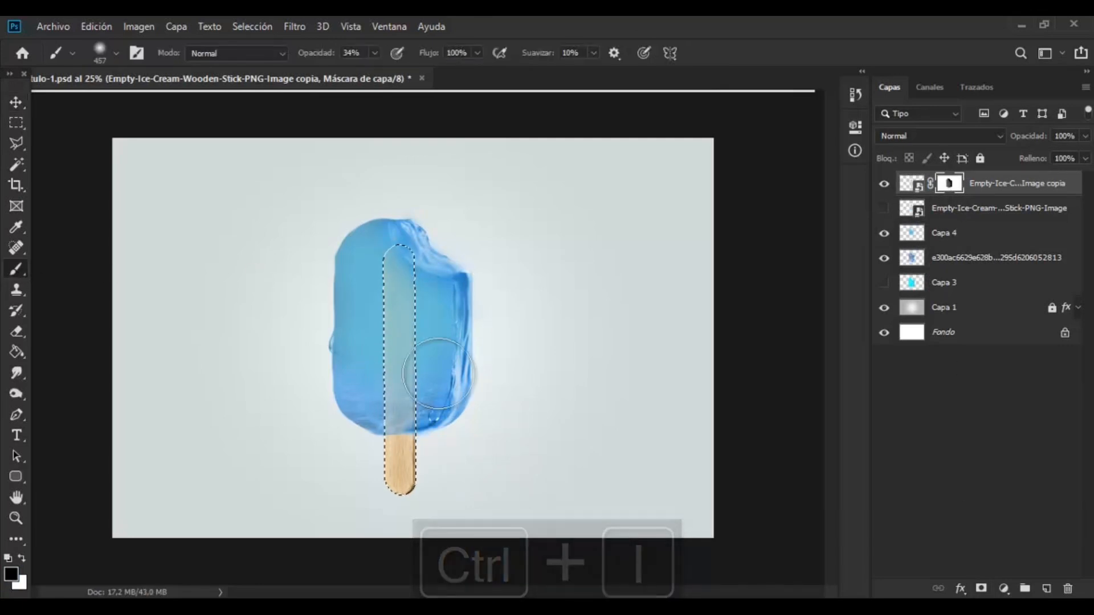
key("ctrl+plus")
key("ctrl+plus")
key("ctrl+plus")
left_click_drag(454, 379, 307, 368)
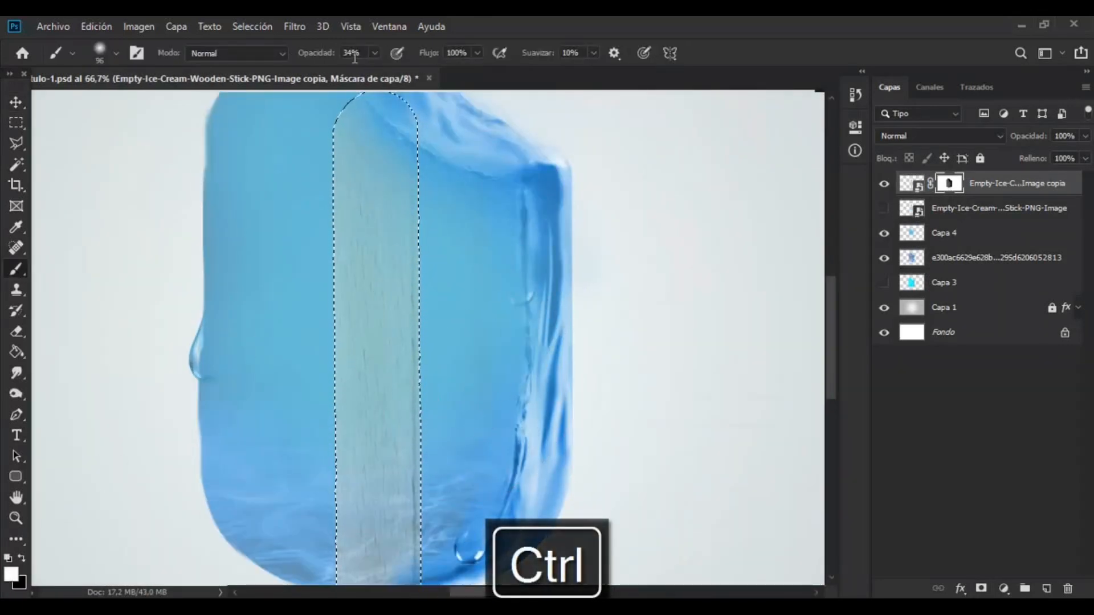
left_click_drag(829, 317, 827, 266)
left_click_drag(368, 300, 340, 297)
left_click(115, 53)
left_click(374, 52)
key("ctrl+d")
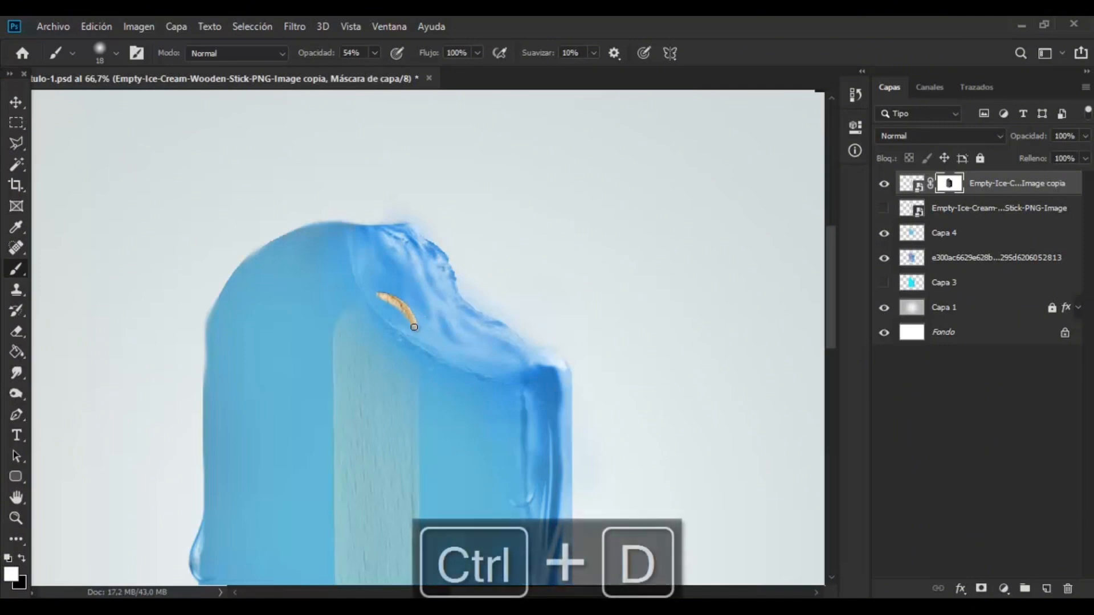
key("ctrl+minus")
key("ctrl+minus")
key("ctrl+minus")
key("ctrl+minus")
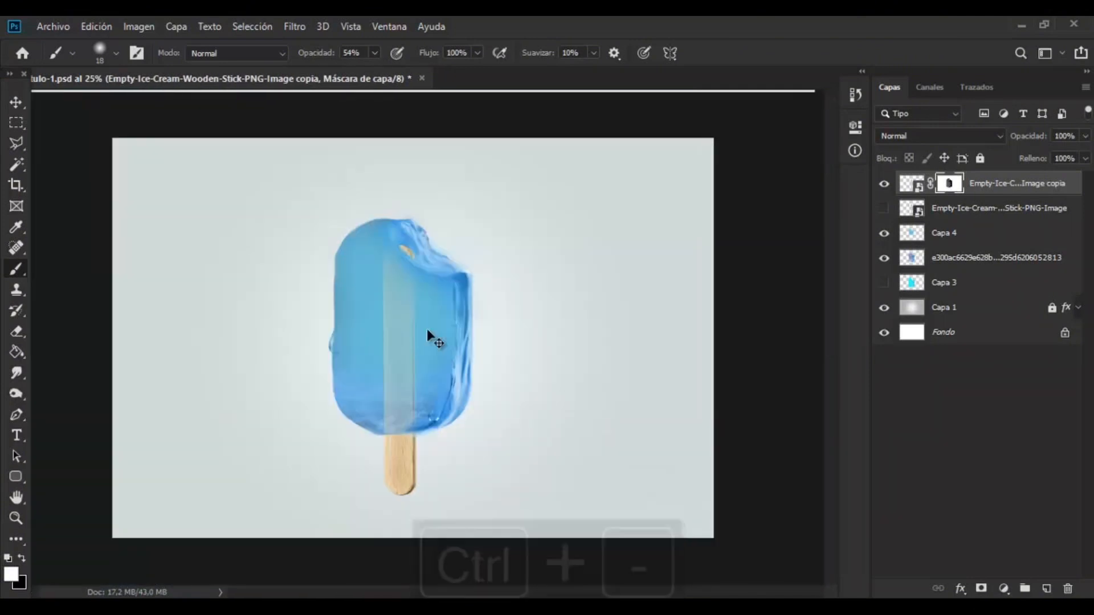
Undo the last mask stroke and paint the mask with a 25% opacity brush to reveal more of the stick inside the popsicle
key("ctrl+plus")
key("ctrl+plus")
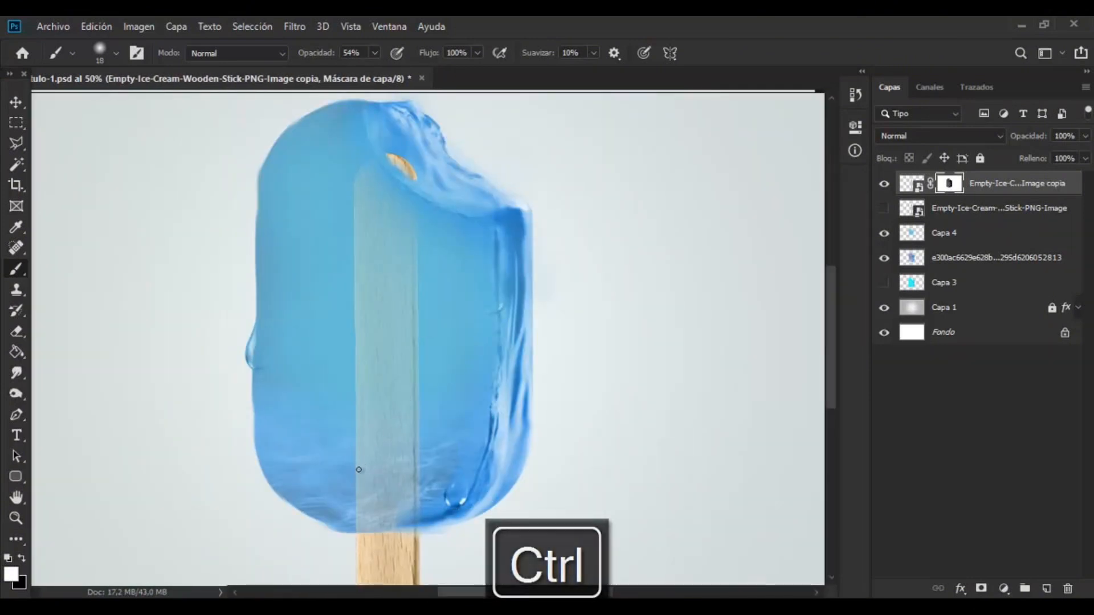
key("ctrl+z")
left_click(374, 52)
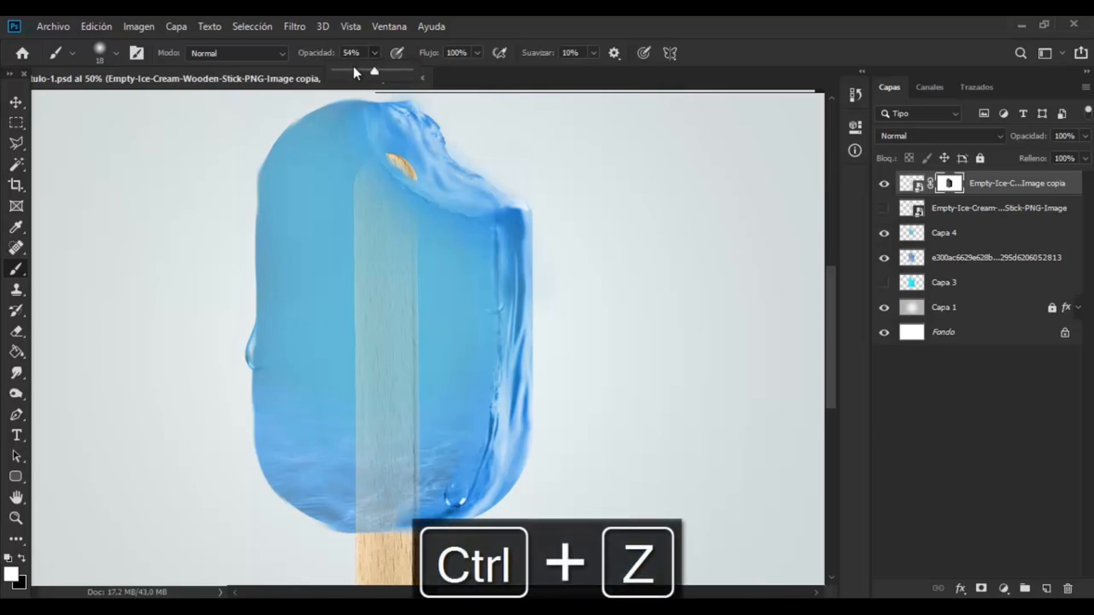
right_click(410, 473, "alt")
mouse_move(393, 457)
left_mouse_down()
mouse_move(335, 455)
mouse_move(381, 358)
left_mouse_up()
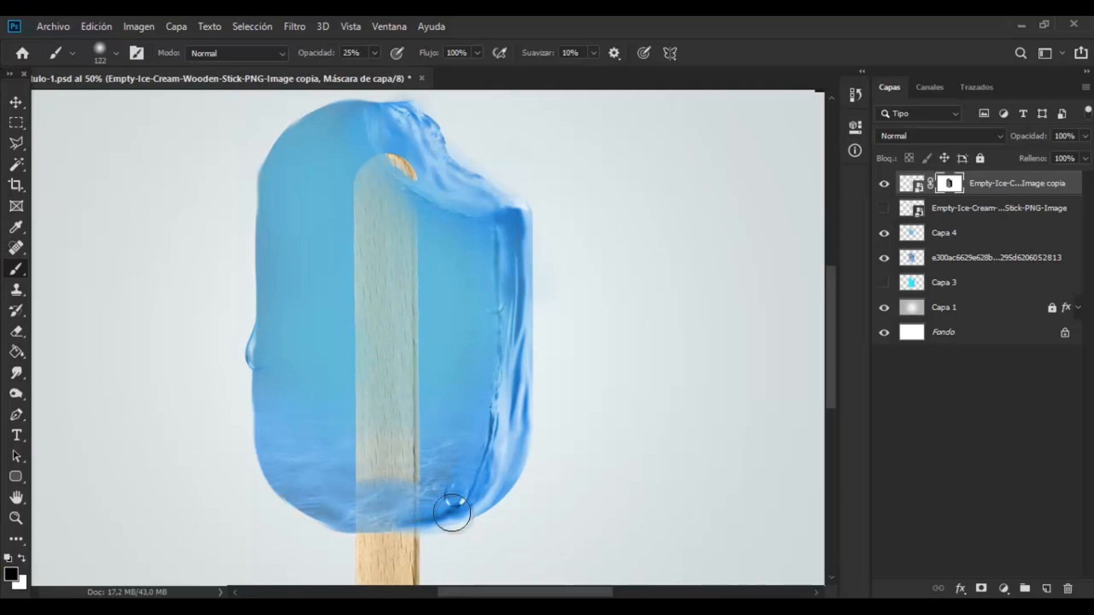
key("ctrl+minus")
key("ctrl+minus")
key("ctrl+plus")
key("ctrl+plus")
key("ctrl+plus")
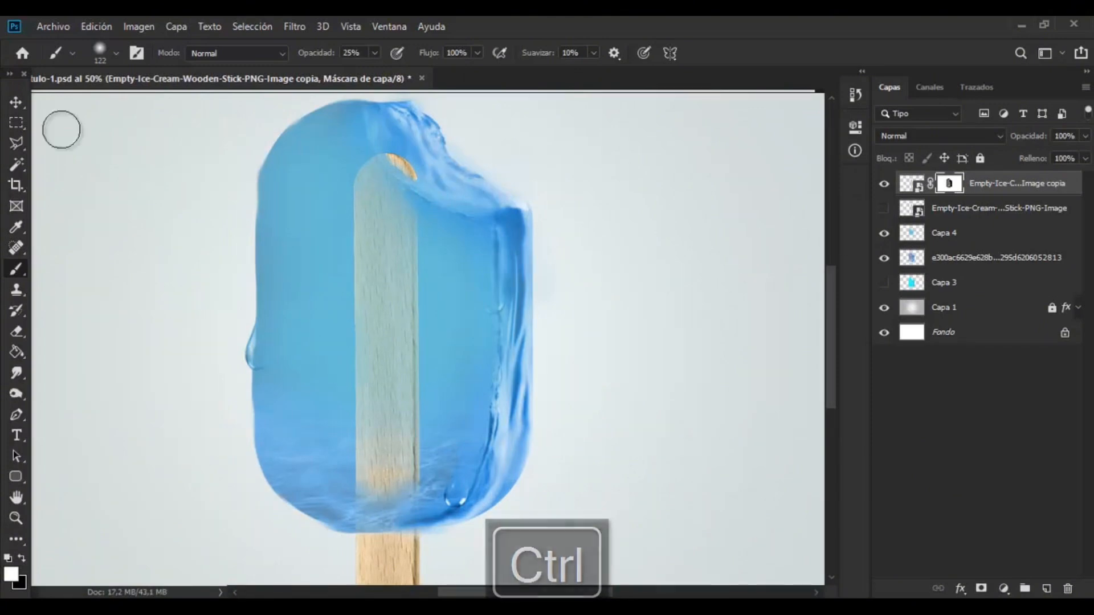
key("ctrl+minus")
key("ctrl+minus")
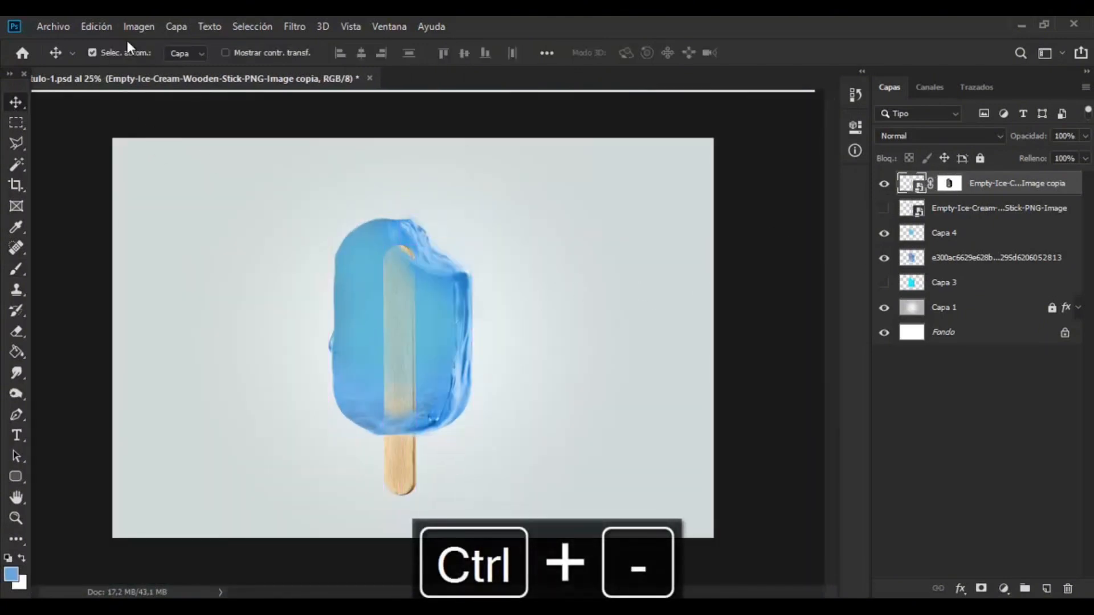
Darken the wooden stick with a Curves adjustment that maps input 153 to output 107
left_click(138, 27)
mouse_move(171, 67)
left_click(376, 96)
left_click_drag(423, 71, 785, 96)
left_click_drag(789, 255, 789, 291)
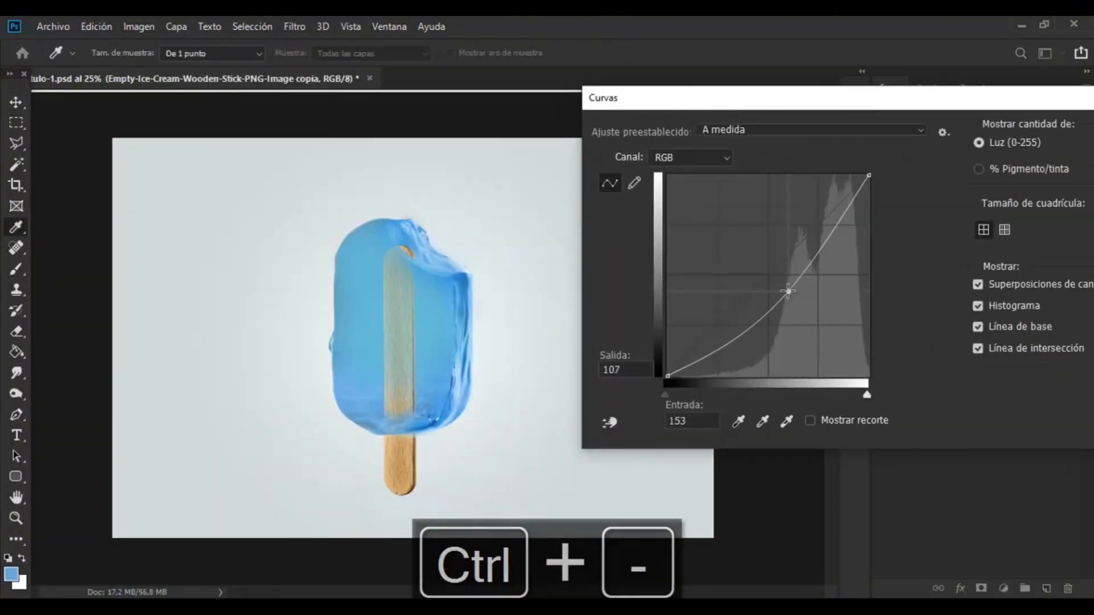
left_click_drag(855, 98, 644, 114)
left_click(960, 152)
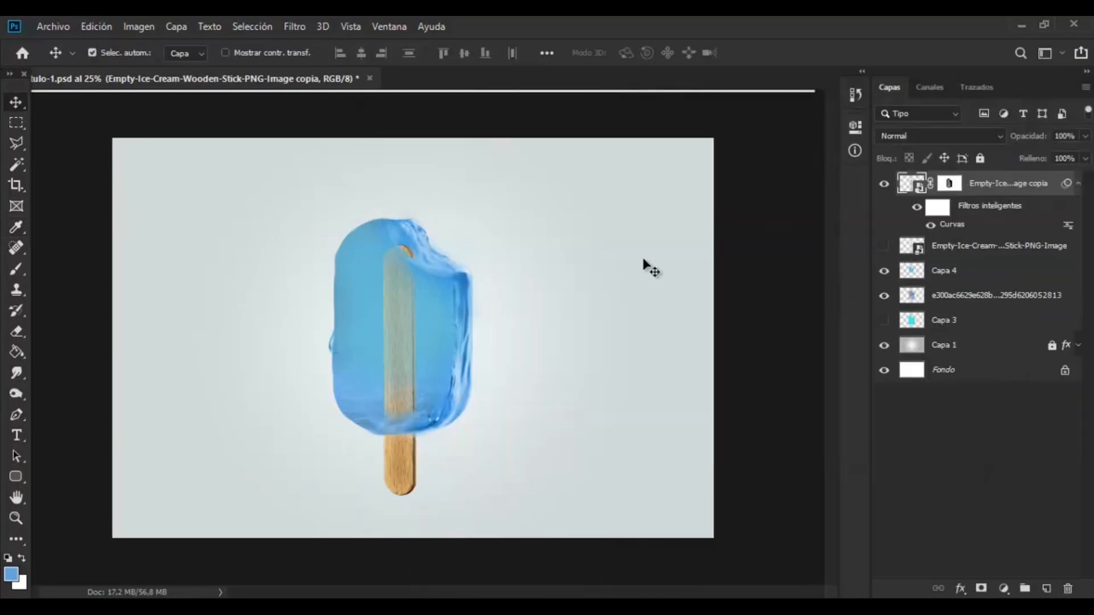
Shift the wooden stick's hue slightly toward reddish orange with Hue/Saturation
left_click(139, 26)
mouse_move(171, 67)
left_click(443, 153)
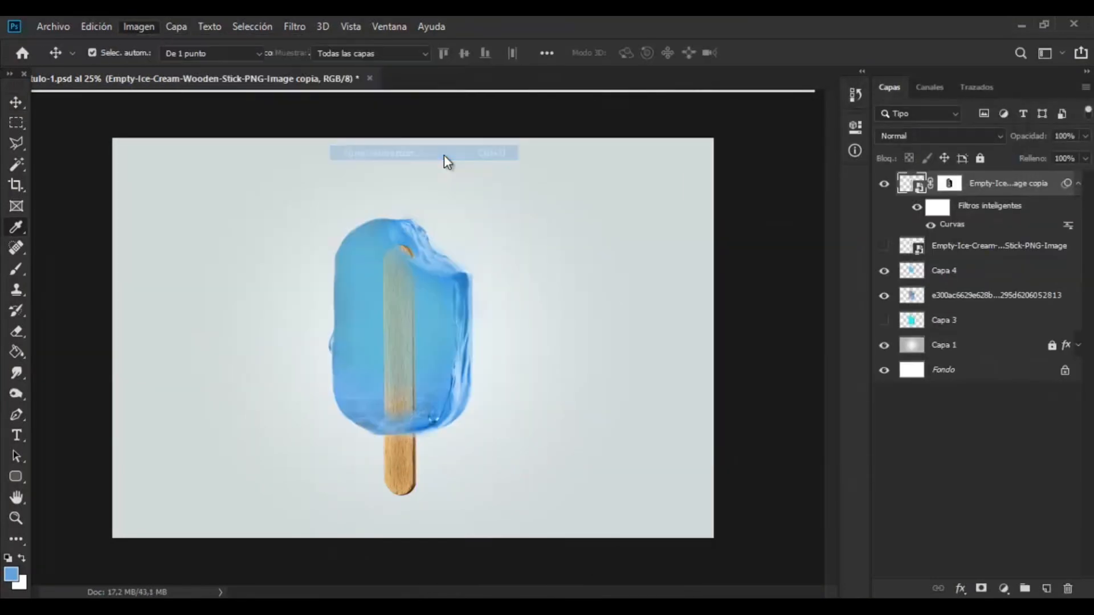
left_click_drag(727, 229, 721, 230)
left_click(928, 144)
key("ctrl+minus")
key("ctrl+minus")
key("ctrl+plus")
key("ctrl+plus")
Paint light blue over the popsicle's lower part on Capa 4, within its outline, with a soft 25% opacity brush
left_click(907, 289)
left_click(884, 287)
left_click(884, 287)
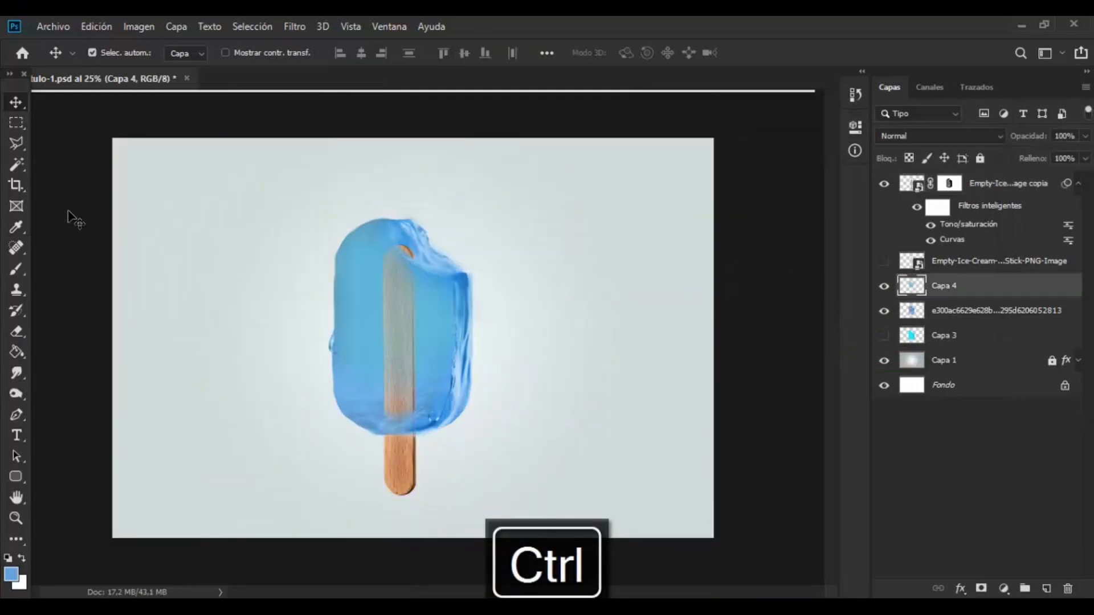
key("b")
mouse_move(389, 412)
left_mouse_down()
mouse_move(363, 402)
mouse_move(345, 358)
mouse_move(366, 404)
left_mouse_up()
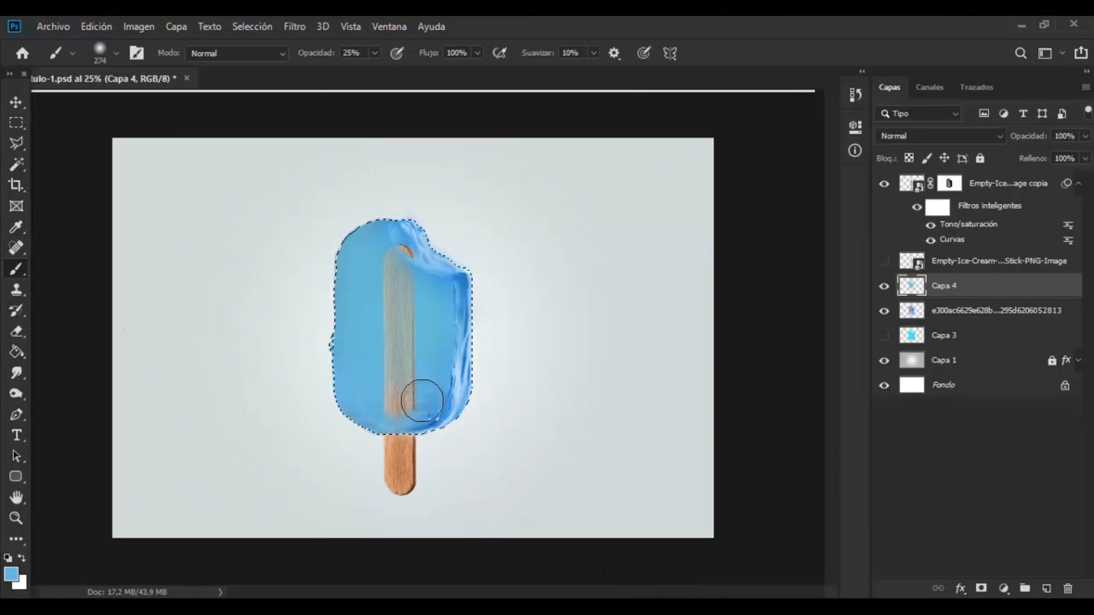
key("ctrl+d")
key("ctrl+minus")
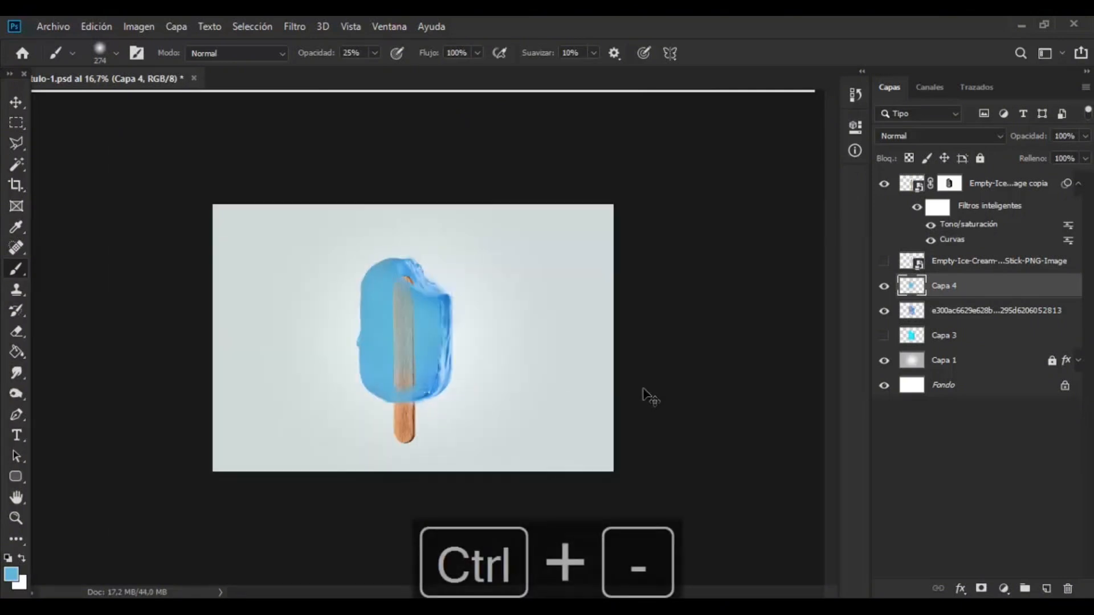
key("ctrl+minus")
key("ctrl+minus")
key("ctrl+minus")
Fade the stick inside the popsicle by painting on its layer mask with a large soft brush at 25% opacity
key("ctrl+plus")
key("ctrl+plus")
key("ctrl+plus")
key("ctrl+plus")
key("ctrl+plus")
left_click(949, 189)
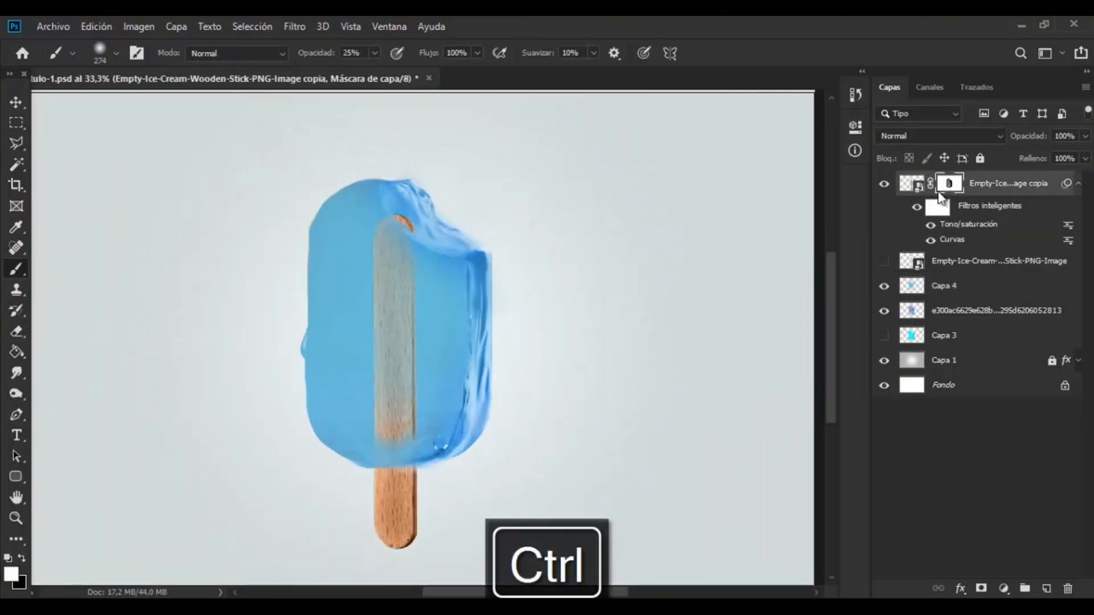
mouse_move(390, 347)
left_mouse_down()
mouse_move(391, 412)
mouse_move(391, 286)
mouse_move(355, 258)
mouse_move(408, 347)
mouse_move(409, 392)
left_mouse_up()
left_click_drag(395, 300, 464, 342)
key("ctrl+minus")
key("ctrl+plus")
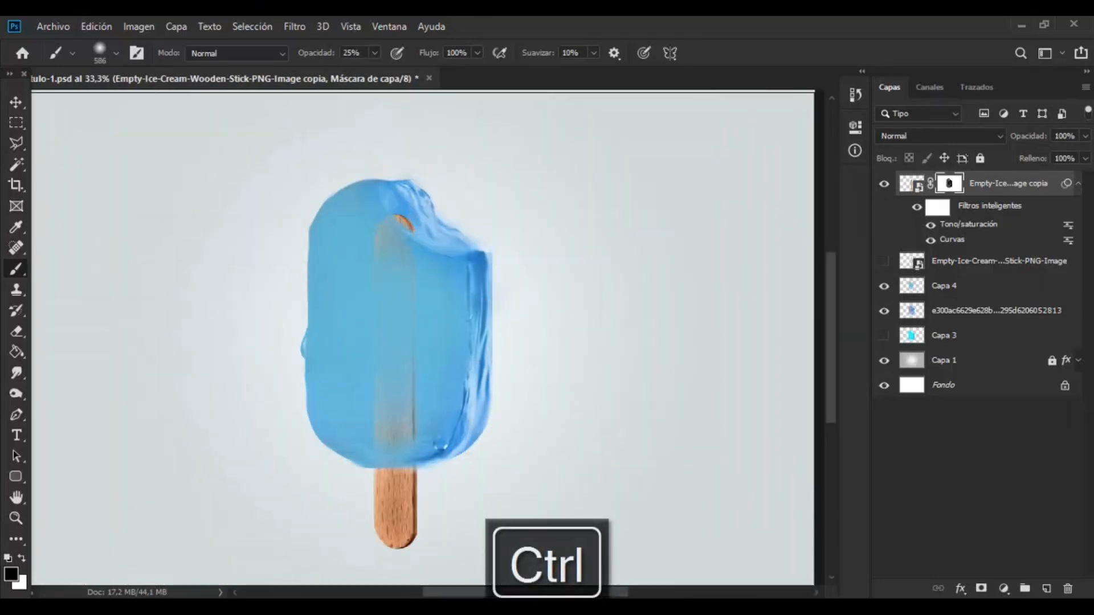
key("ctrl+minus")
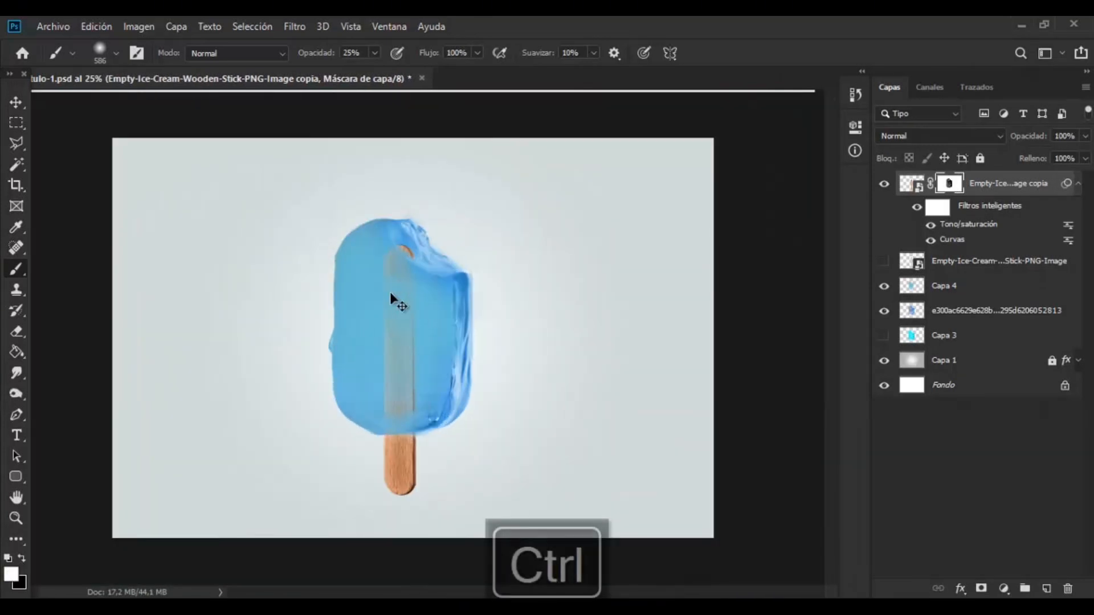
Place the blue whale image, scaled down and positioned in the lower part of the popsicle across the stick
key("ctrl+plus")
scroll(376, 486, "left", 5)
scroll(376, 501, "right", 5)
left_click(373, 605)
left_click_drag(922, 288, 487, 562)
left_click_drag(570, 137, 360, 332)
left_click_drag(323, 383, 319, 371)
key("Return")
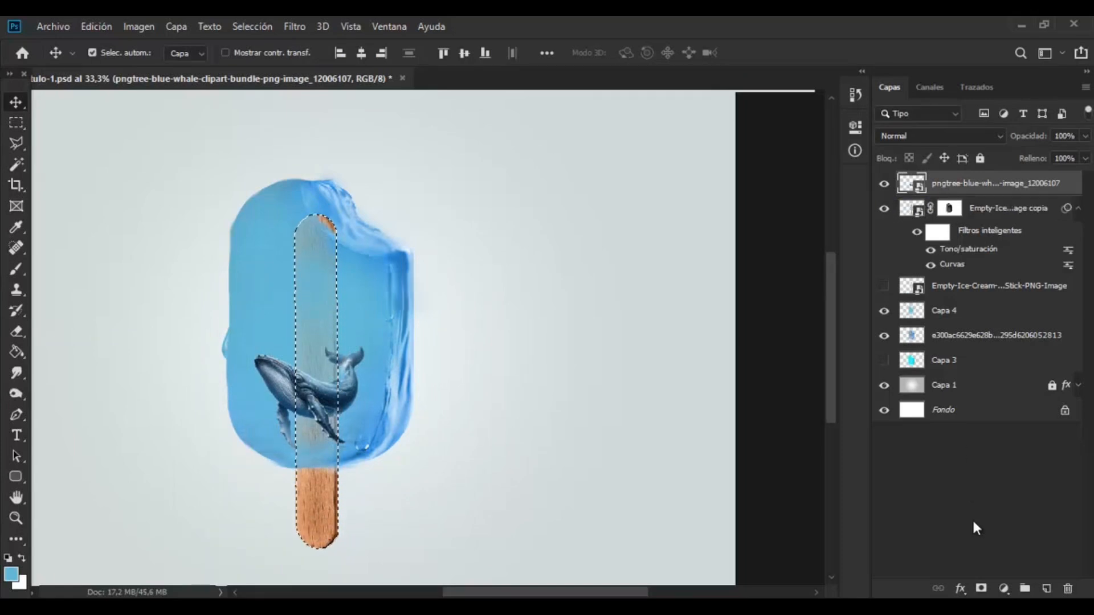
Mask the whale out of the stick's area and paint its body and front fin back in with white at 100% brush opacity
left_click(982, 589)
key("ctrl+i")
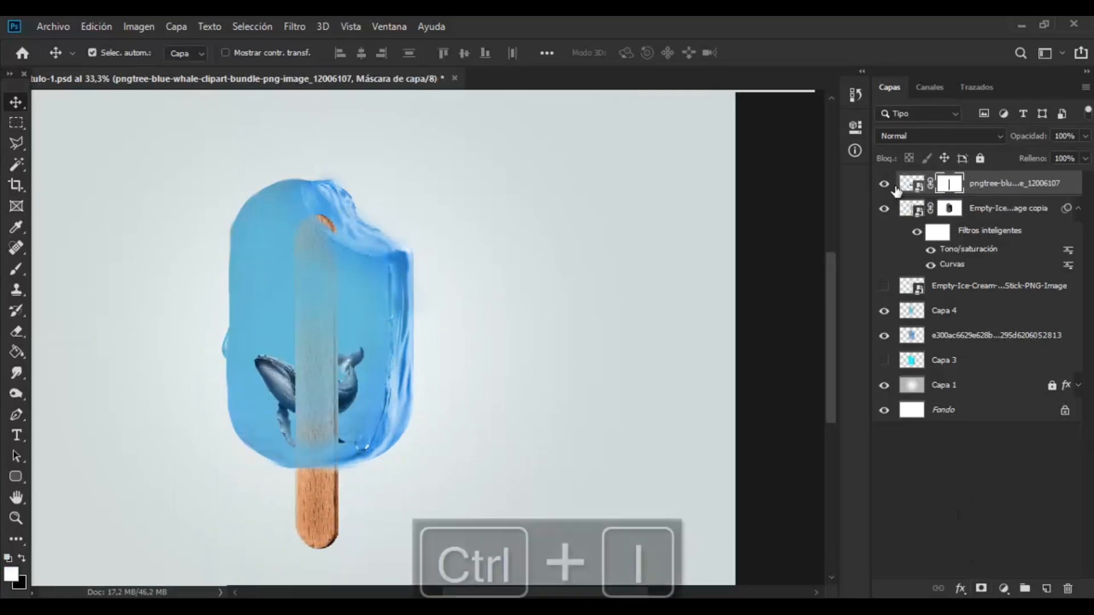
left_click(17, 268)
left_click_drag(286, 428, 219, 419)
mouse_move(303, 394)
left_mouse_down()
mouse_move(326, 421)
mouse_move(291, 378)
mouse_move(312, 393)
left_mouse_up()
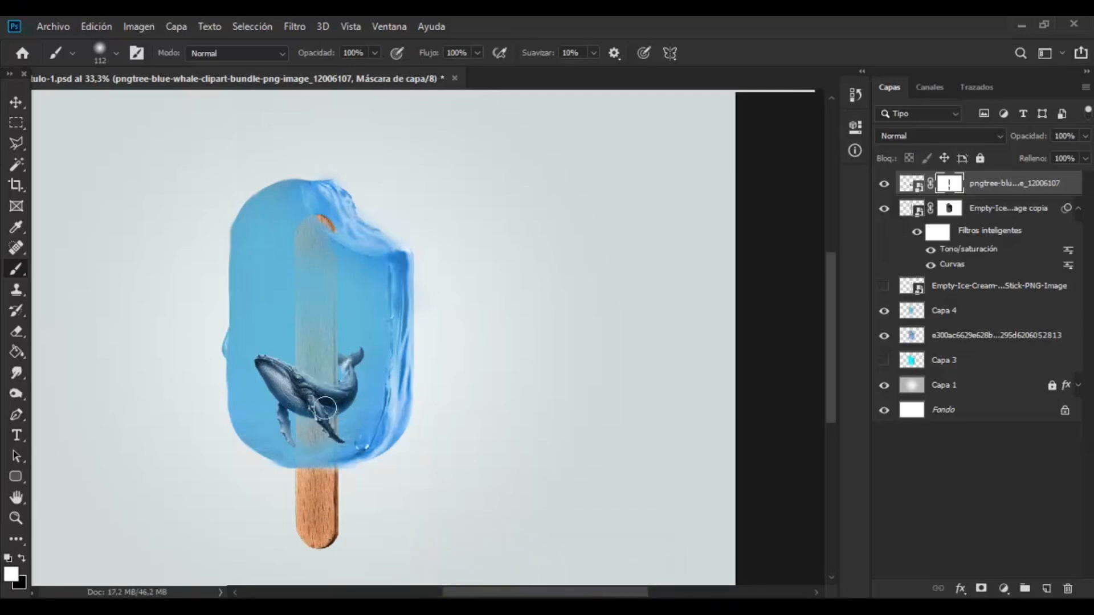
key("ctrl+minus")
key("ctrl+plus")
key("ctrl+plus")
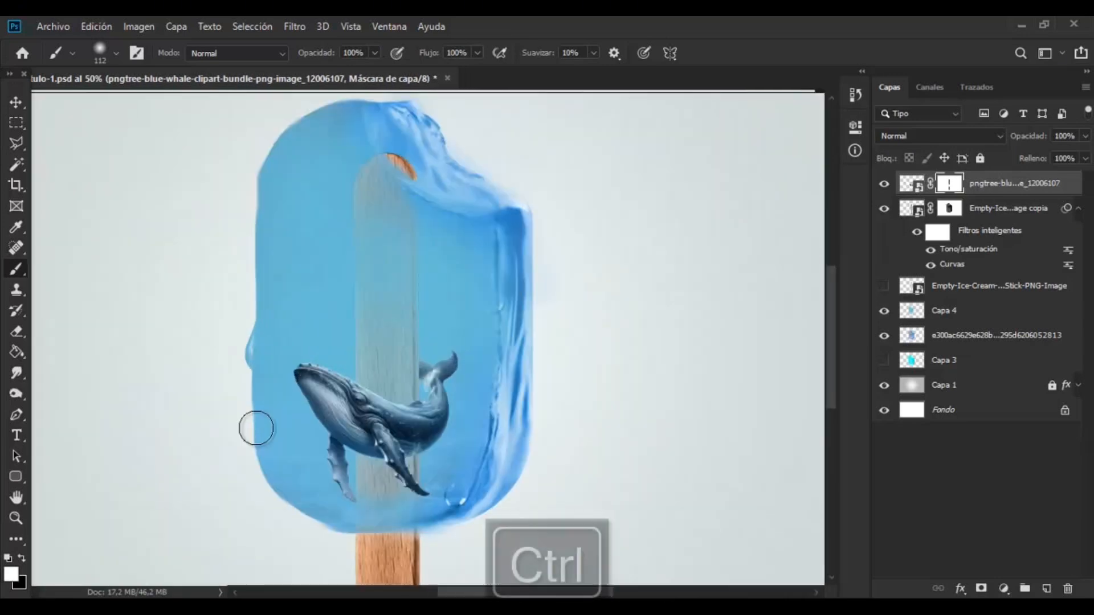
Shift the whale's hue to -6 with Hue/Saturation
left_click(139, 26)
mouse_move(171, 68)
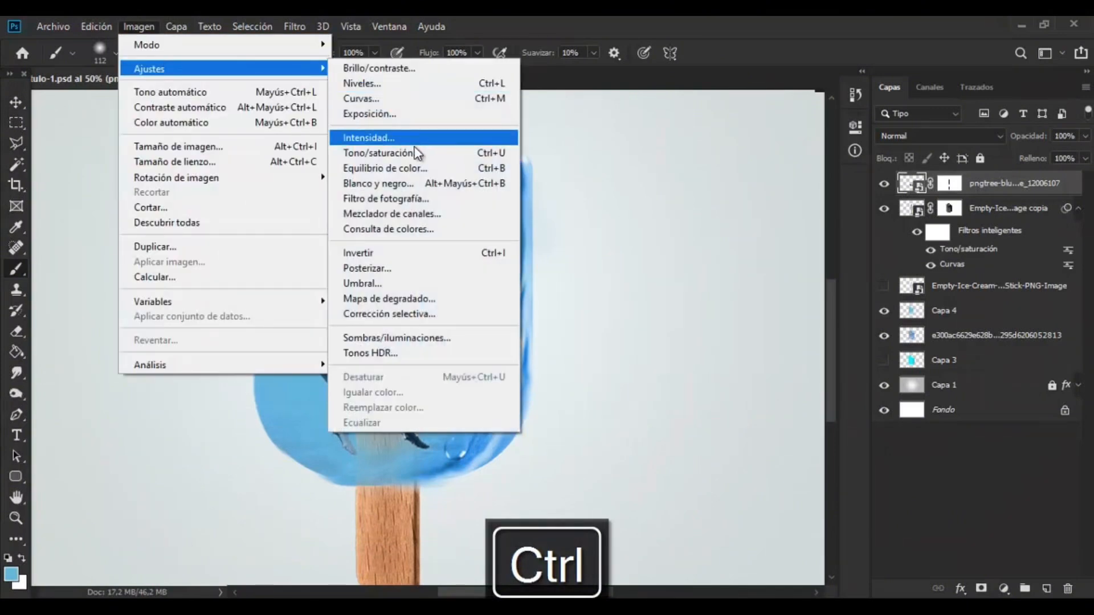
left_click(414, 152)
mouse_move(725, 225)
left_mouse_down()
mouse_move(706, 224)
mouse_move(723, 226)
left_mouse_up()
left_click(914, 341)
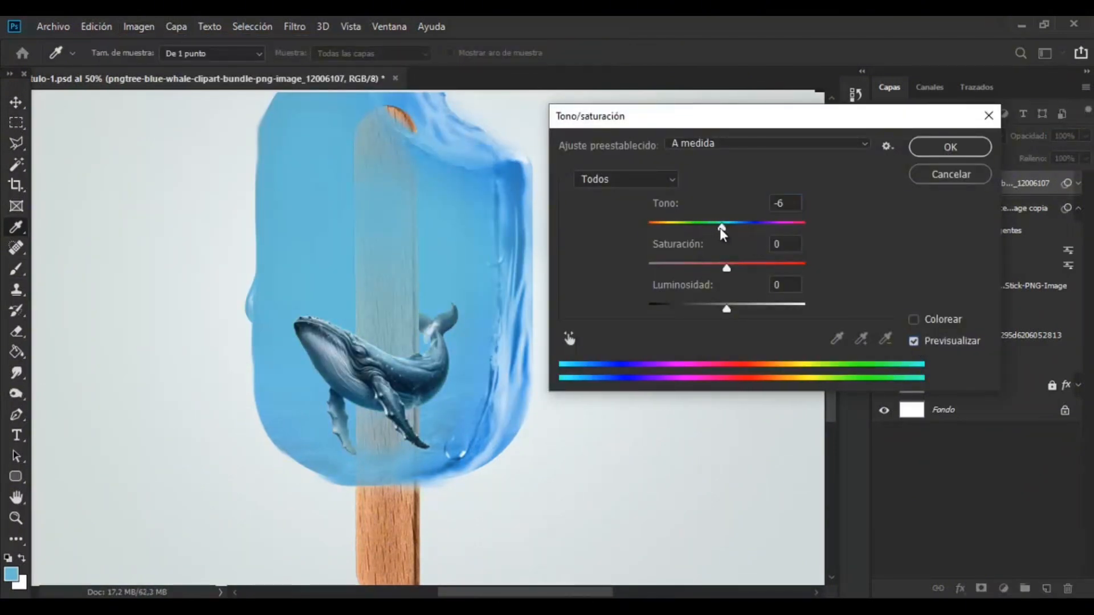
left_click(914, 341)
left_click(950, 147)
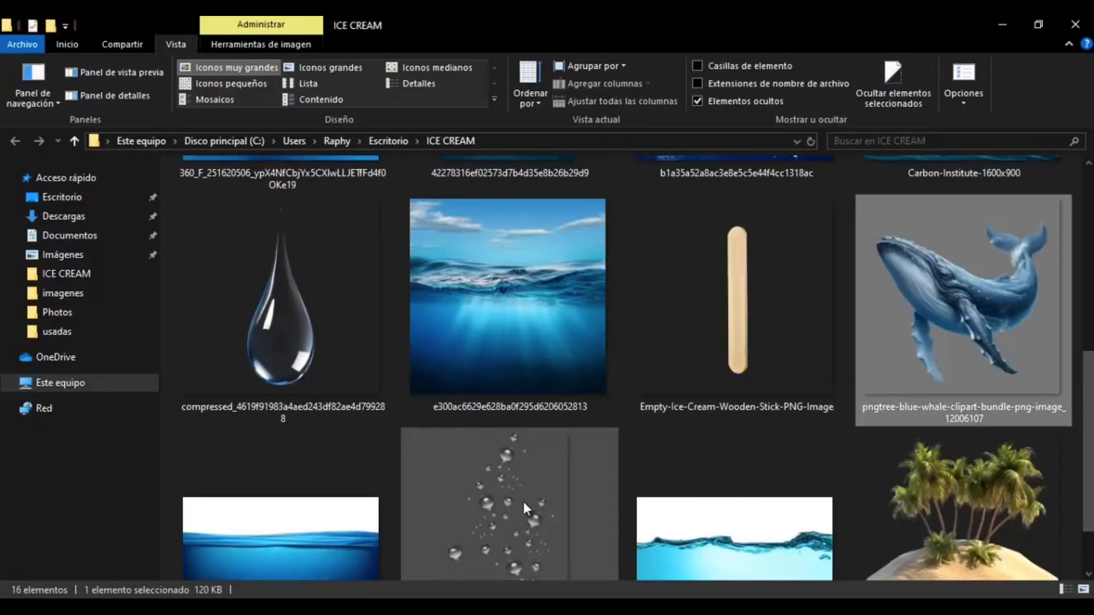
Place the rising water bubbles image, scaled down to about 9.19%, over the whale's tail
scroll(488, 557, "down", 1)
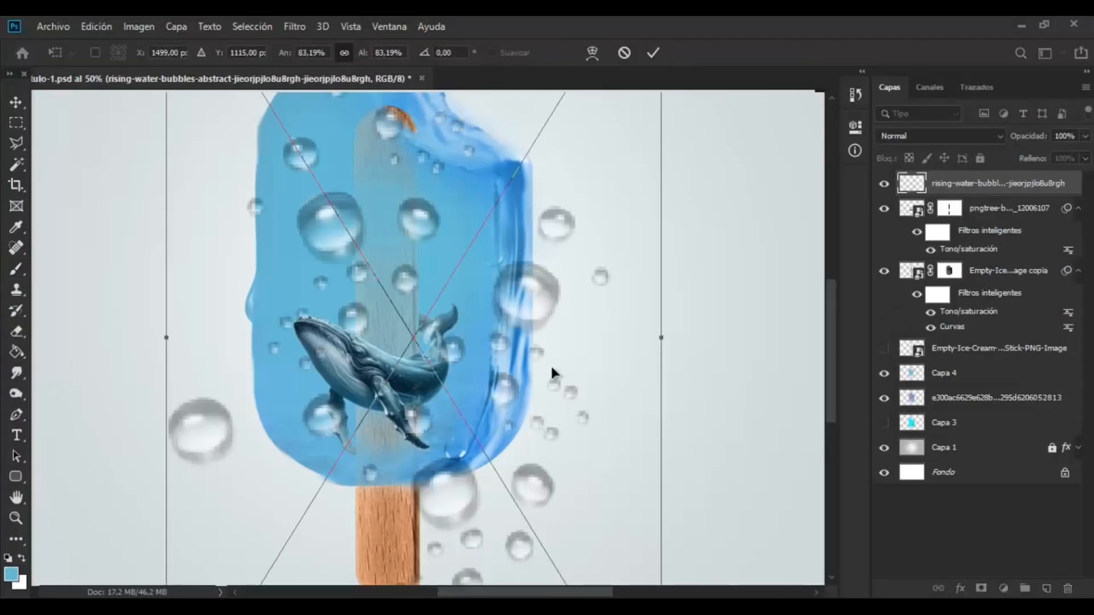
key("ctrl+minus")
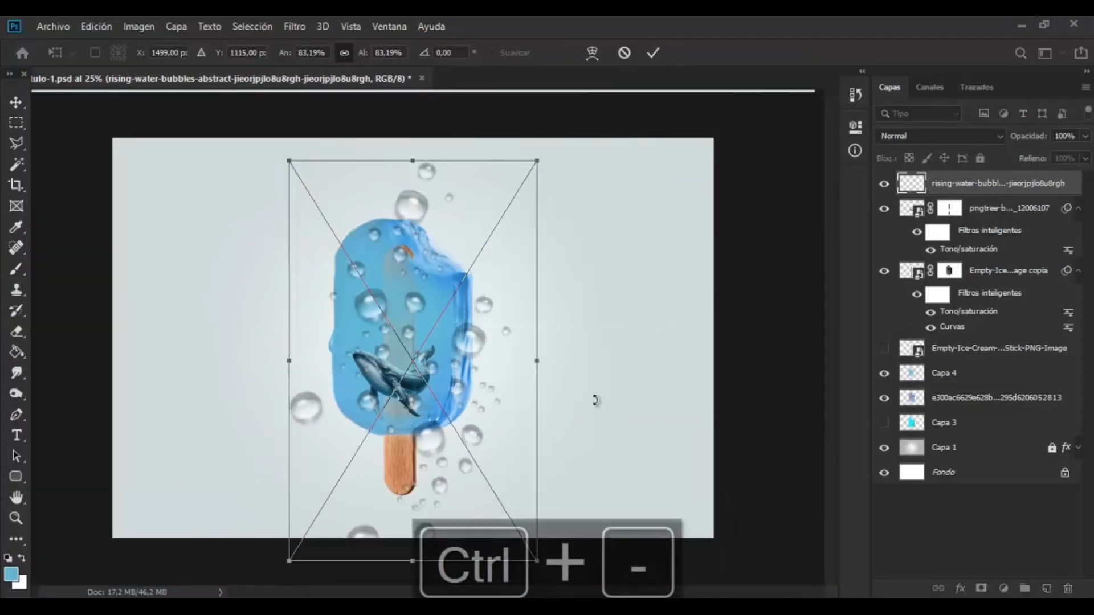
left_click_drag(537, 561, 371, 295)
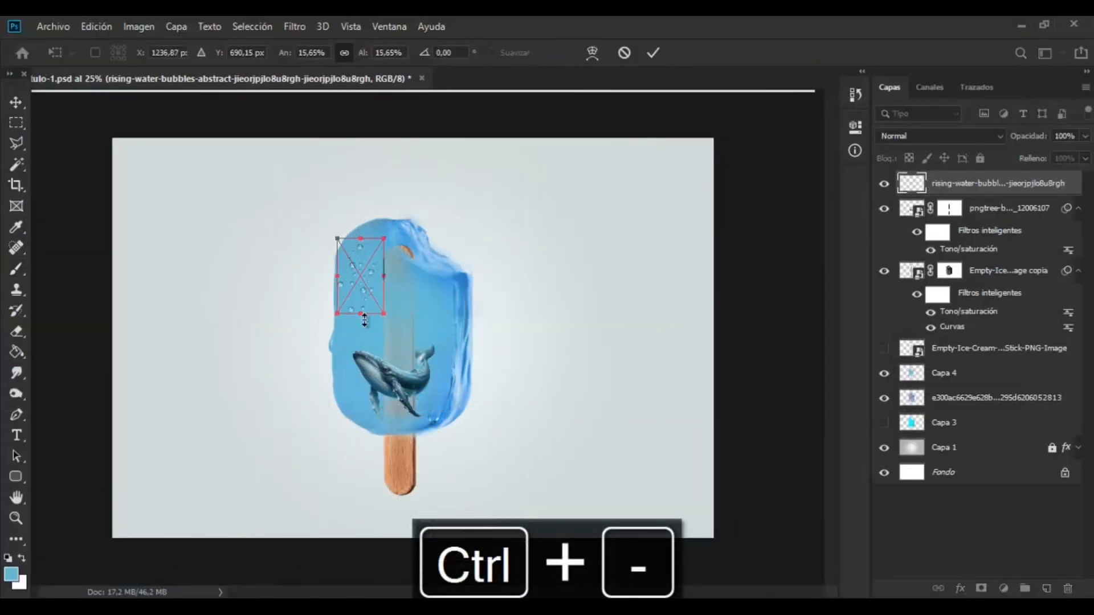
key("Return")
key("ctrl+plus")
key("ctrl+plus")
key("ctrl+plus")
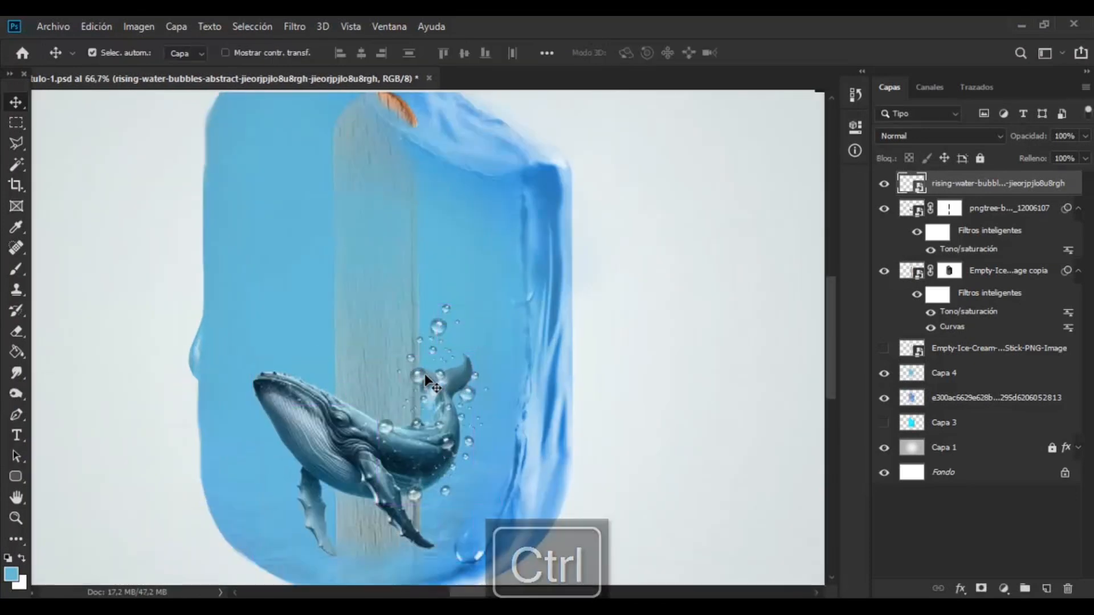
key("ctrl+t")
left_click_drag(503, 303, 476, 345)
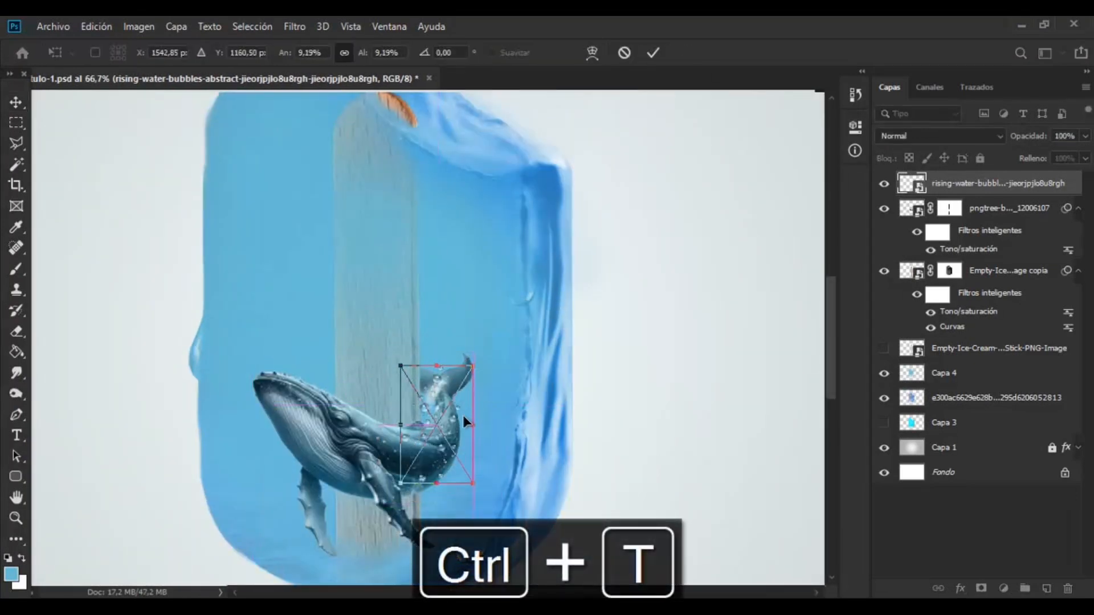
key("Return")
Tint the bubbles blue with Hue/Saturation, turning on Colorize with hue 224 and saturation +85
left_click(138, 26)
mouse_move(171, 69)
left_click(389, 154)
left_click(913, 319)
left_click_drag(747, 264, 782, 265)
left_click(754, 227)
left_click_drag(751, 227, 748, 227)
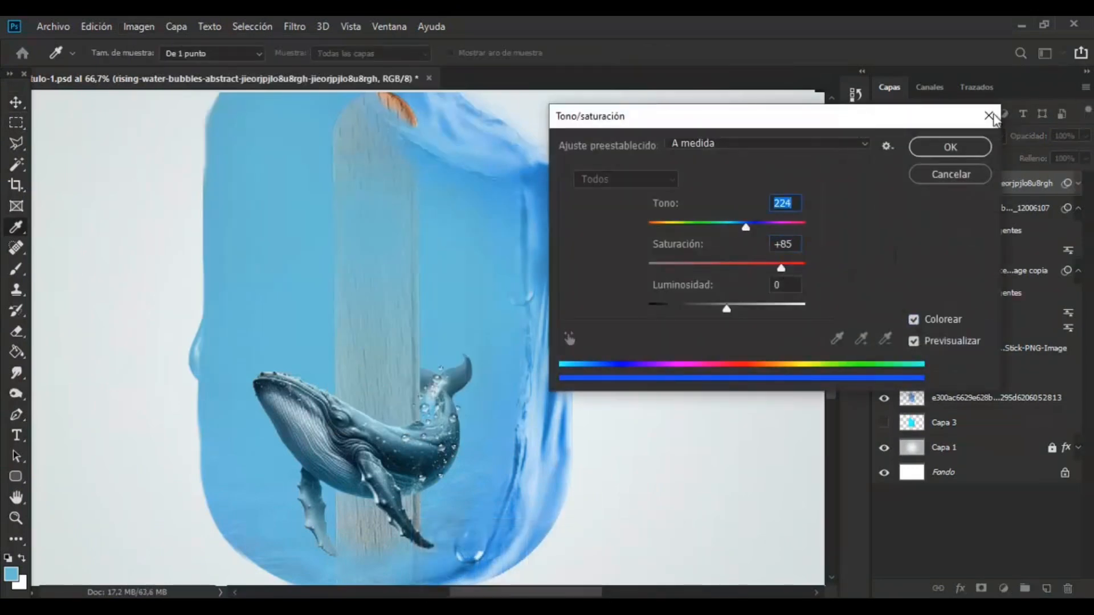
left_click(951, 147)
Duplicate the tinted bubbles and position the copy just below the whale's tail
key("ctrl+j")
key("ctrl+t")
left_click_drag(449, 416, 444, 450)
left_click_drag(411, 501, 423, 517)
left_click(21, 102)
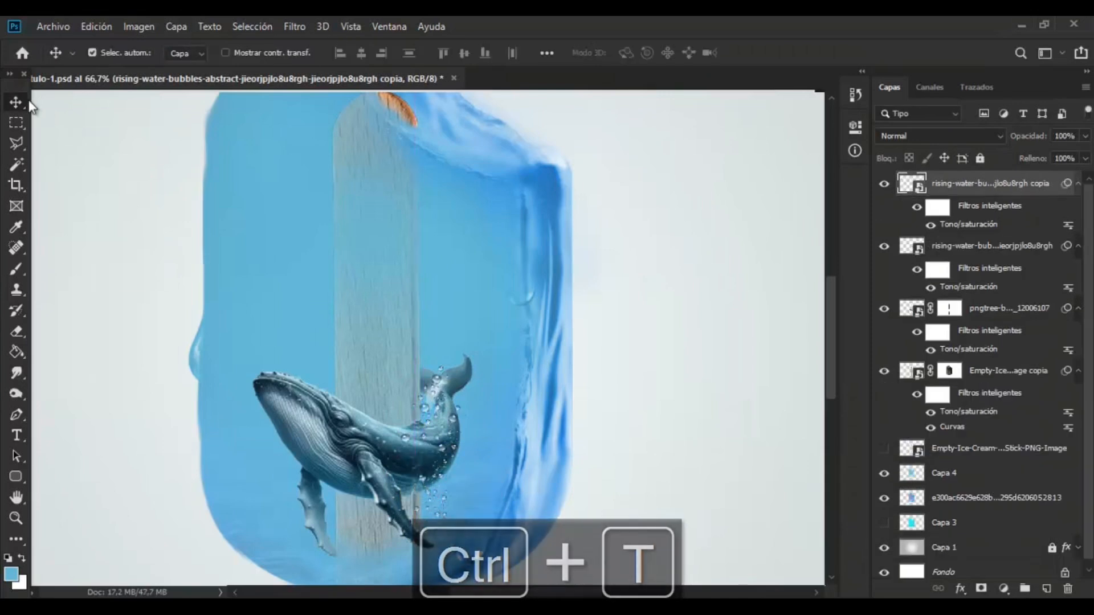
Duplicate the bubbles twice more, placing one copy on the stick's upper part and the other above the whale's head
key("ctrl+minus")
key("ctrl+minus")
key("ctrl+j")
key("ctrl+t")
left_click_drag(435, 403, 394, 268)
left_click_drag(415, 226, 342, 323)
left_click(21, 108)
key("ctrl+j")
key("ctrl+t")
left_click(17, 104)
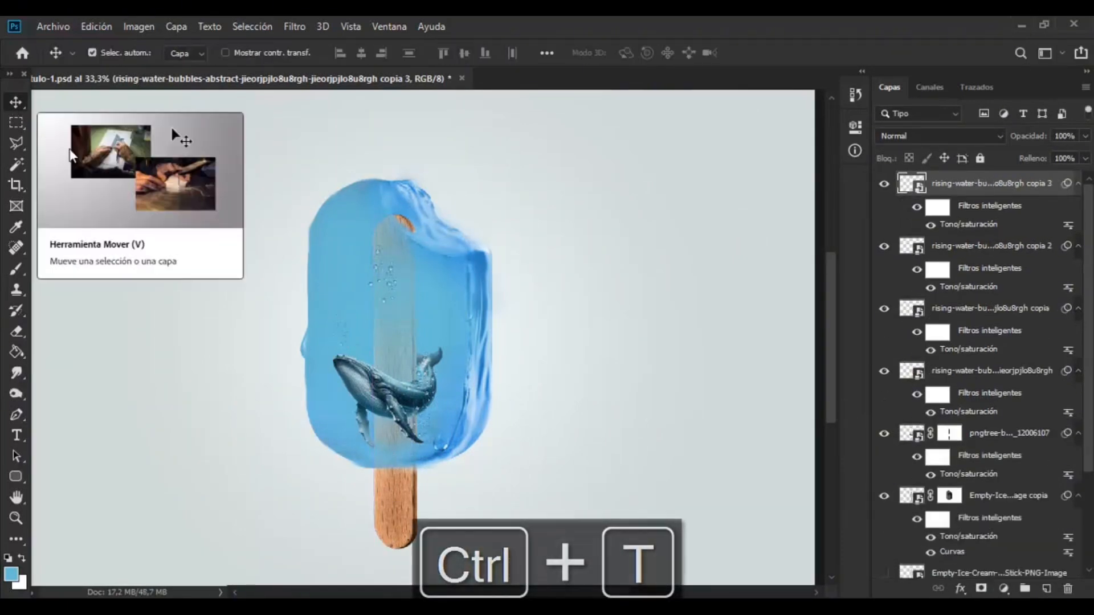
Shift the whale's midtones towards cyan with Color Balance, setting the cyan-red level to -27
key("ctrl+minus")
key("ctrl+minus")
key("ctrl+plus")
key("ctrl+plus")
left_click(957, 311)
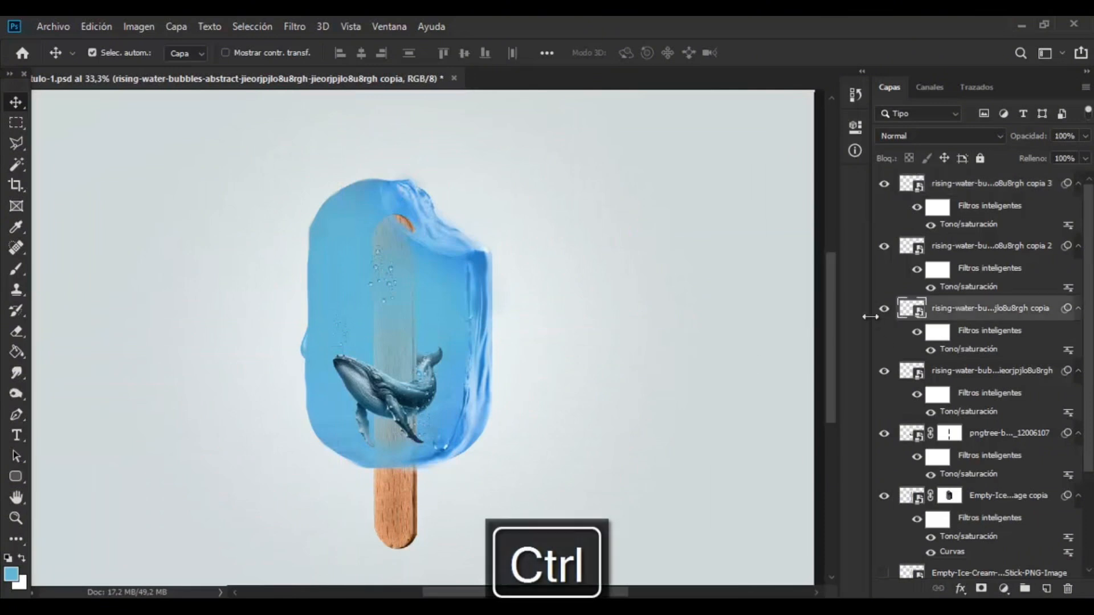
left_click(883, 438)
left_click(1020, 434)
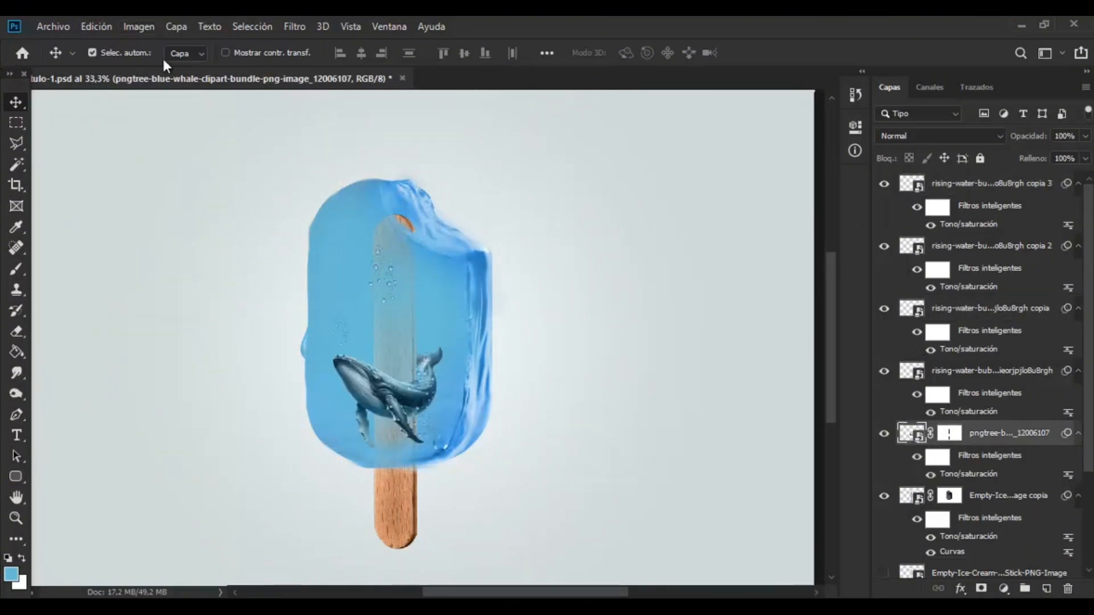
left_click(139, 26)
mouse_move(147, 69)
left_click(422, 181)
left_click_drag(499, 195, 476, 196)
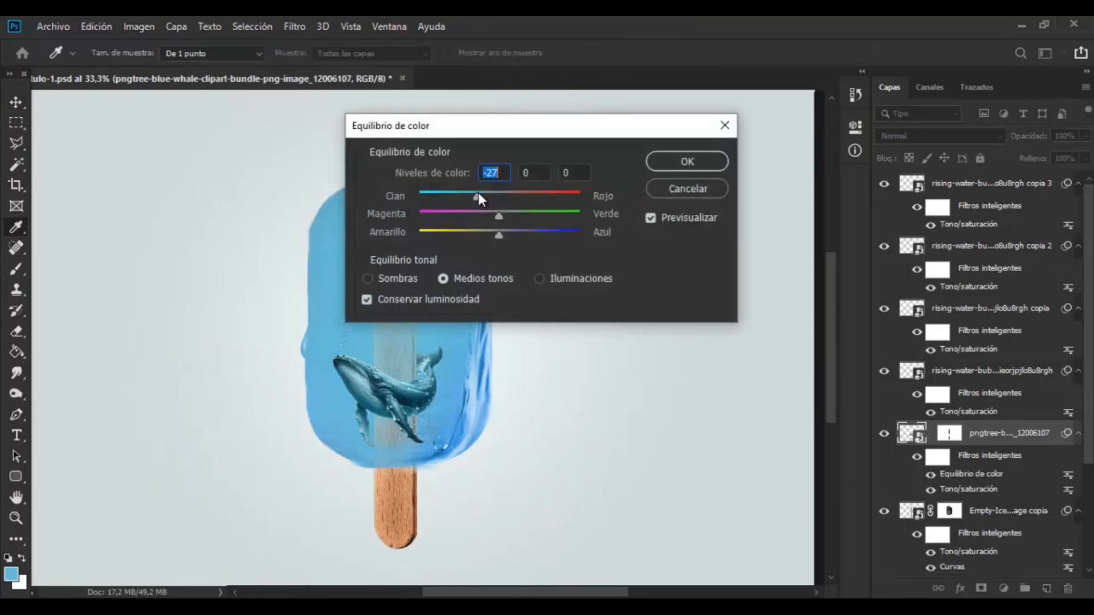
left_click(687, 162)
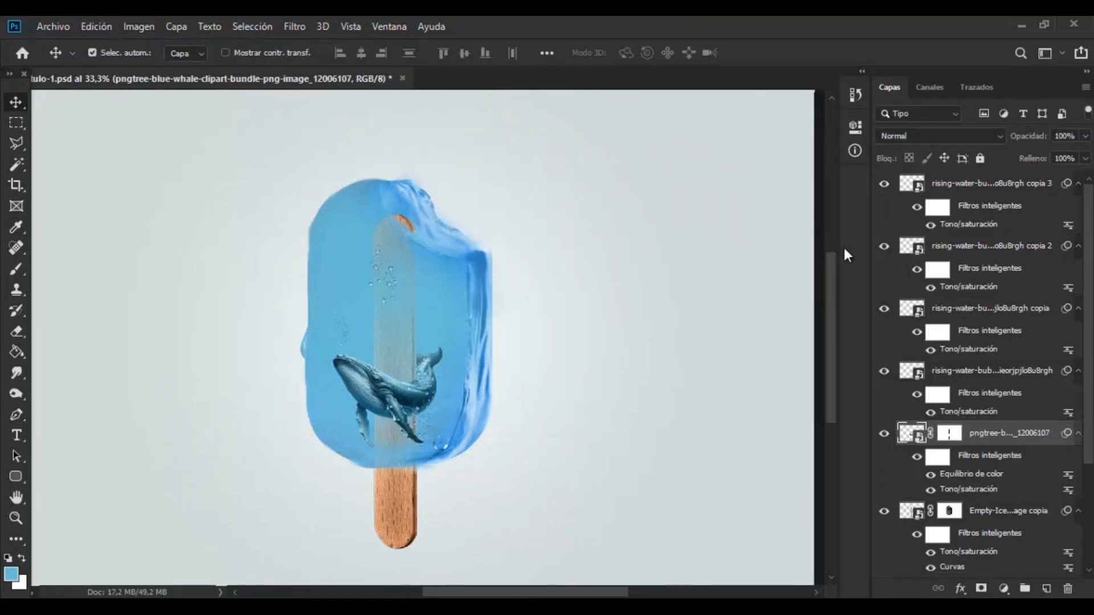
Place the Carbon-Institute-1600x900 underwater image over the popsicle, directly above the whale layer
key("alt+Tab")
left_click_drag(1088, 440, 1088, 253)
left_click_drag(970, 420, 461, 281)
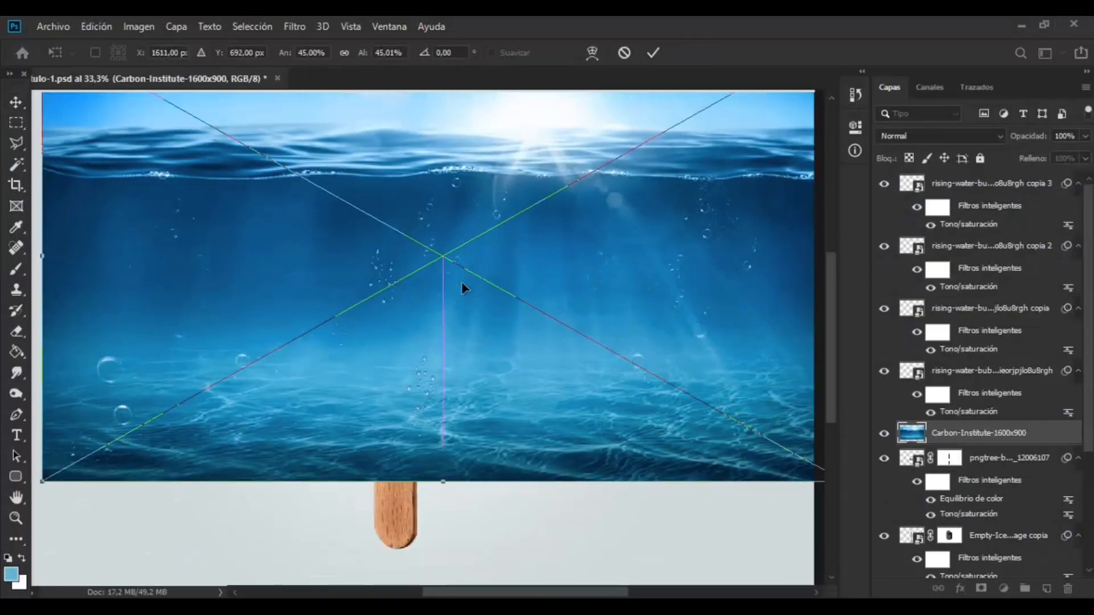
key("Return")
left_click(915, 534, "ctrl")
left_click(981, 589)
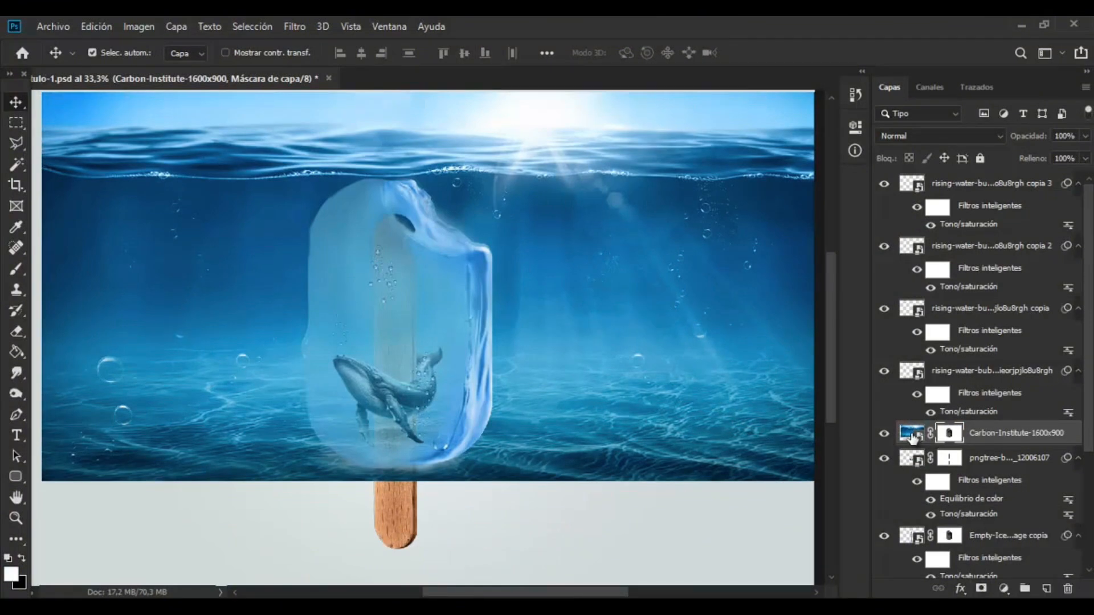
key("ctrl+z")
Mask the underwater image to the popsicle's silhouette and set its blend mode to Superponer (Overlay)
scroll(1089, 455, "down", 1)
left_click_drag(1091, 455, 1091, 533)
left_click(981, 588)
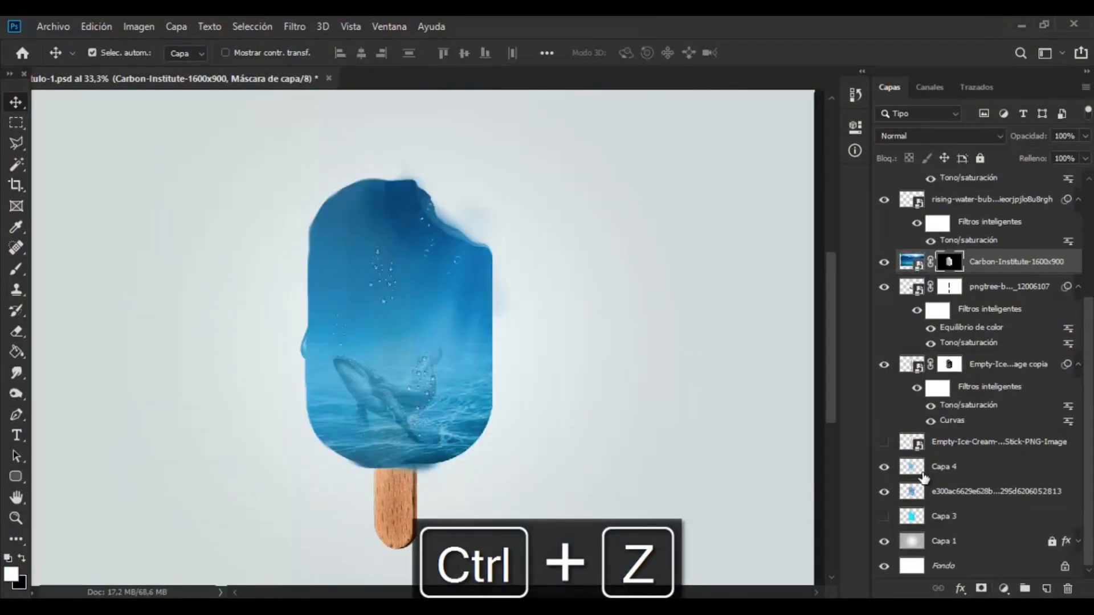
left_click(912, 261)
left_click(946, 136)
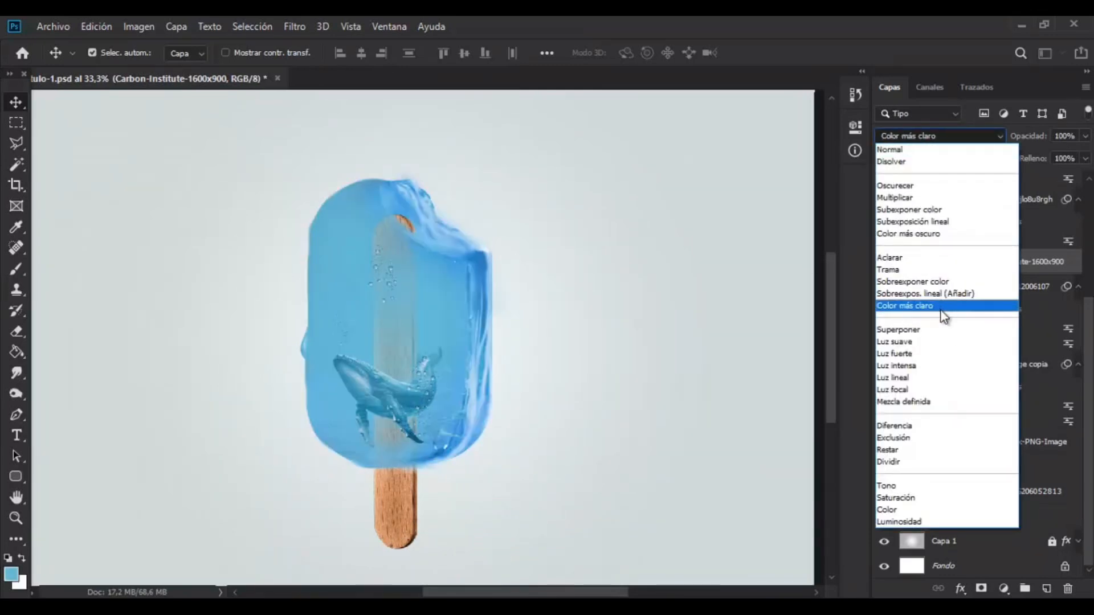
left_click(941, 331)
Fade the underwater image over the bite and side edge by painting black on its mask at 29% brush opacity
left_click(949, 262)
key("b")
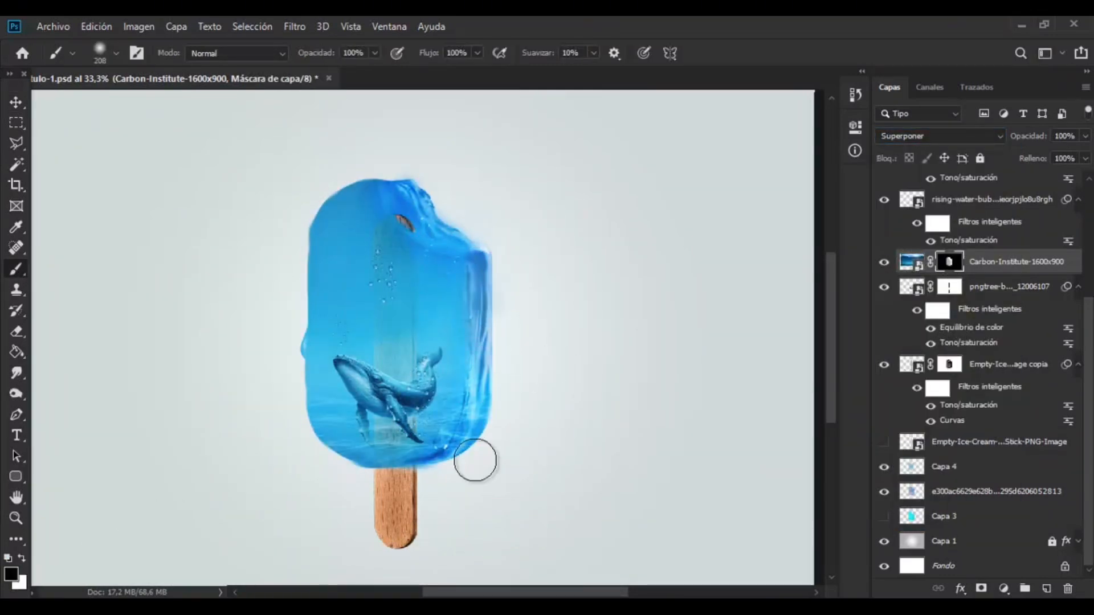
left_click_drag(393, 228, 422, 217)
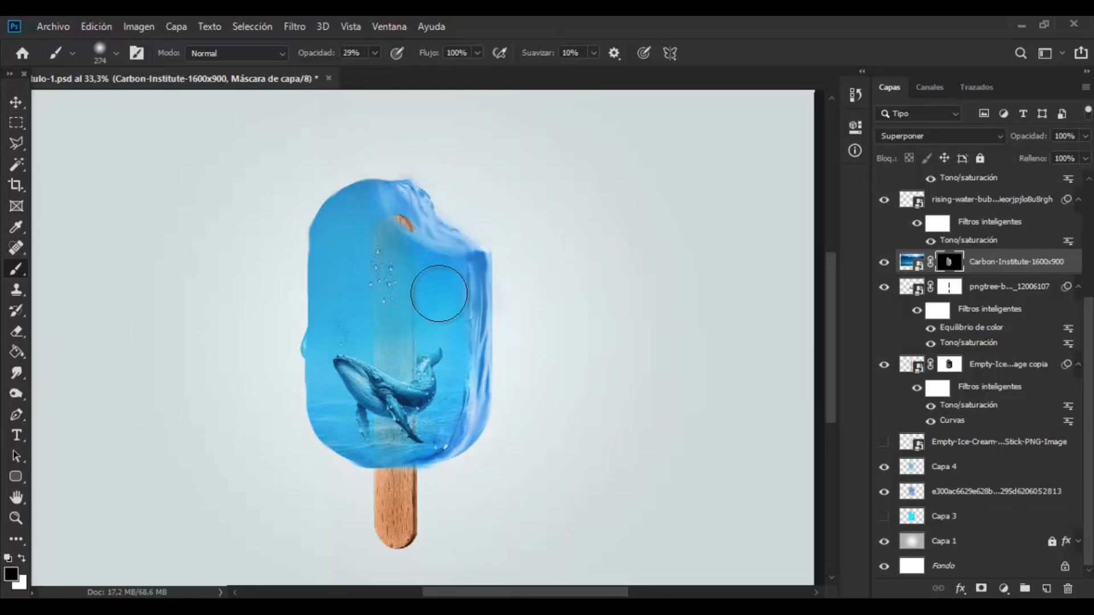
left_click(22, 112)
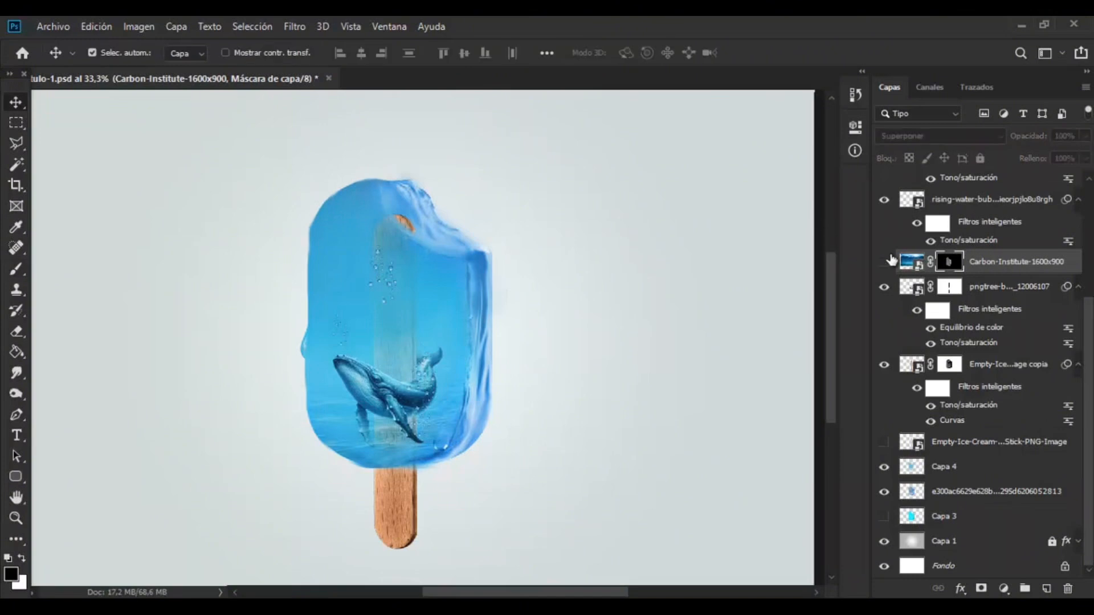
Place the 360_F_812266516 rippling water texture, slightly rotated and sized to cover the whole ice part of the popsicle
key("ctrl+minus")
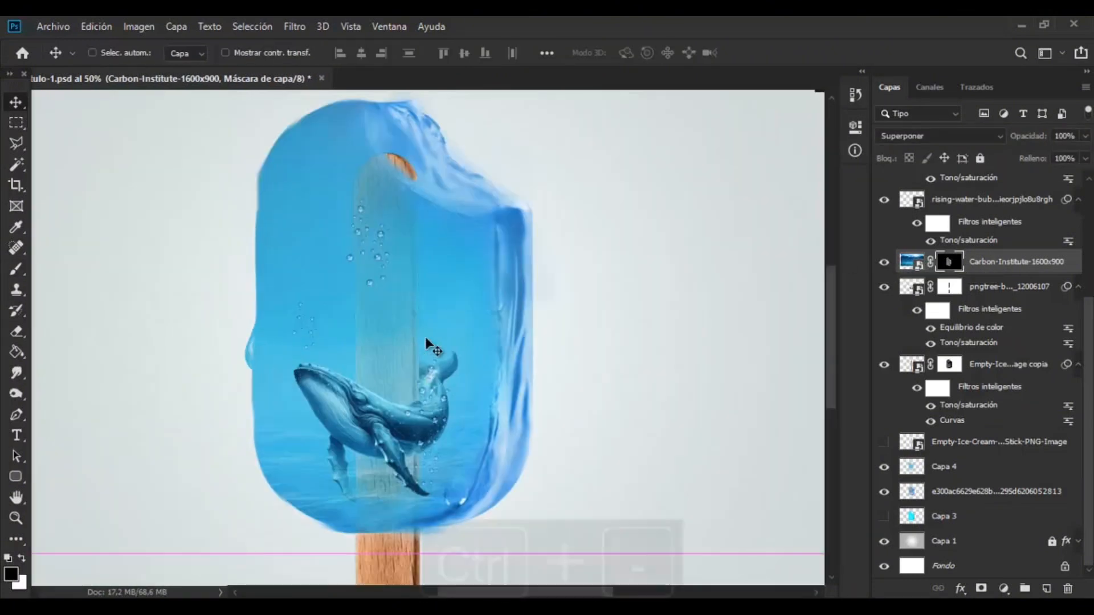
key("ctrl+minus")
key("ctrl+plus")
key("ctrl+plus")
key("F9")
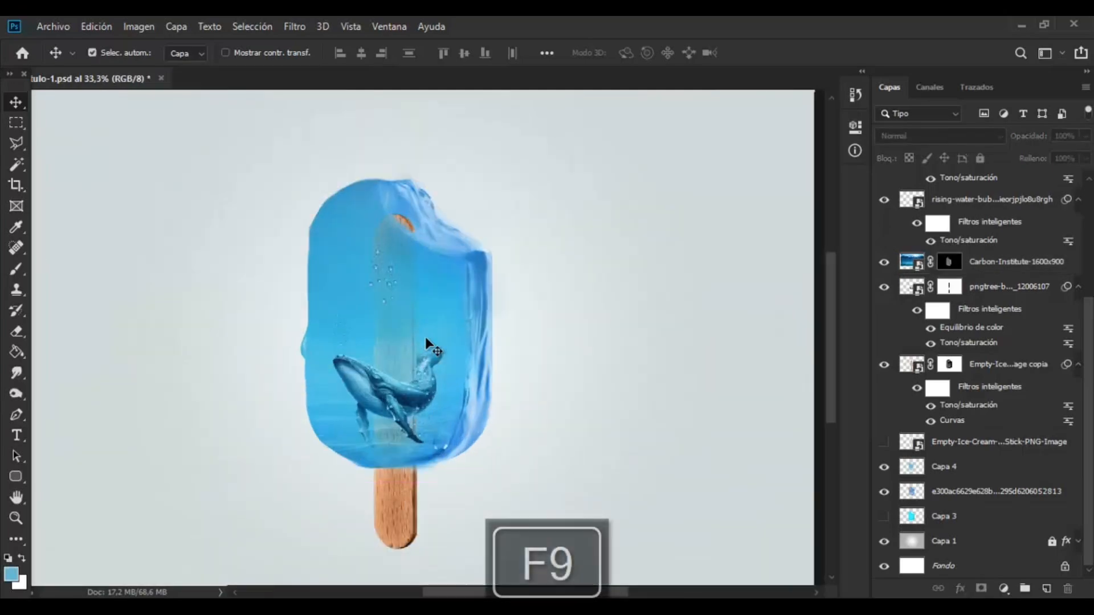
left_click(367, 601)
left_click_drag(484, 447, 423, 389)
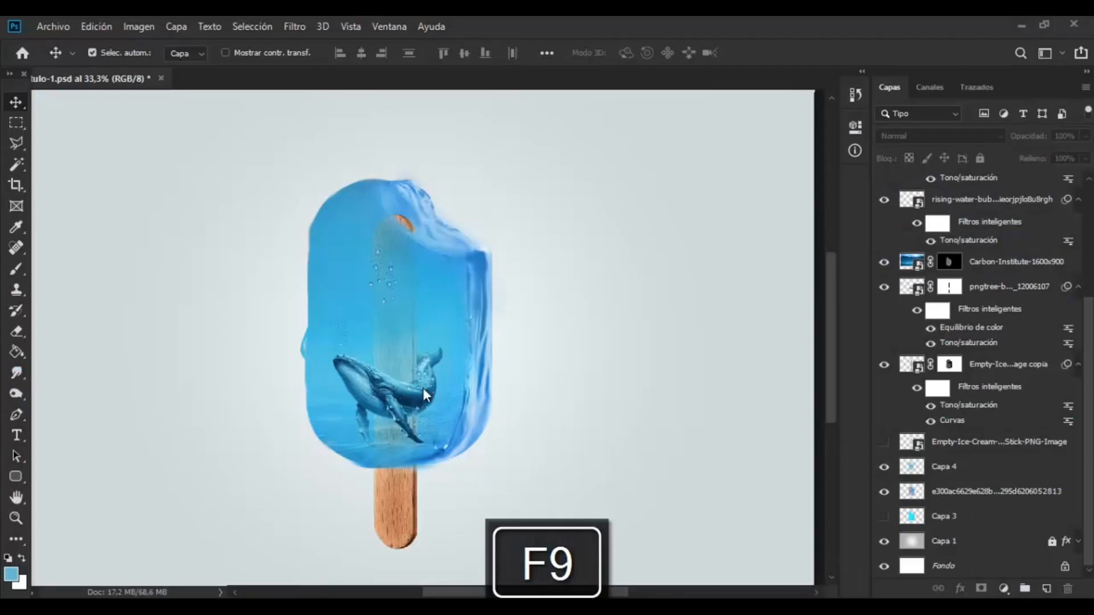
left_click_drag(494, 282, 422, 351)
left_click(12, 100)
Mask the water texture to the popsicle's silhouette and set its blend mode to Superponer (Overlay)
left_click(910, 517, "ctrl")
left_click_drag(1088, 319, 1086, 163)
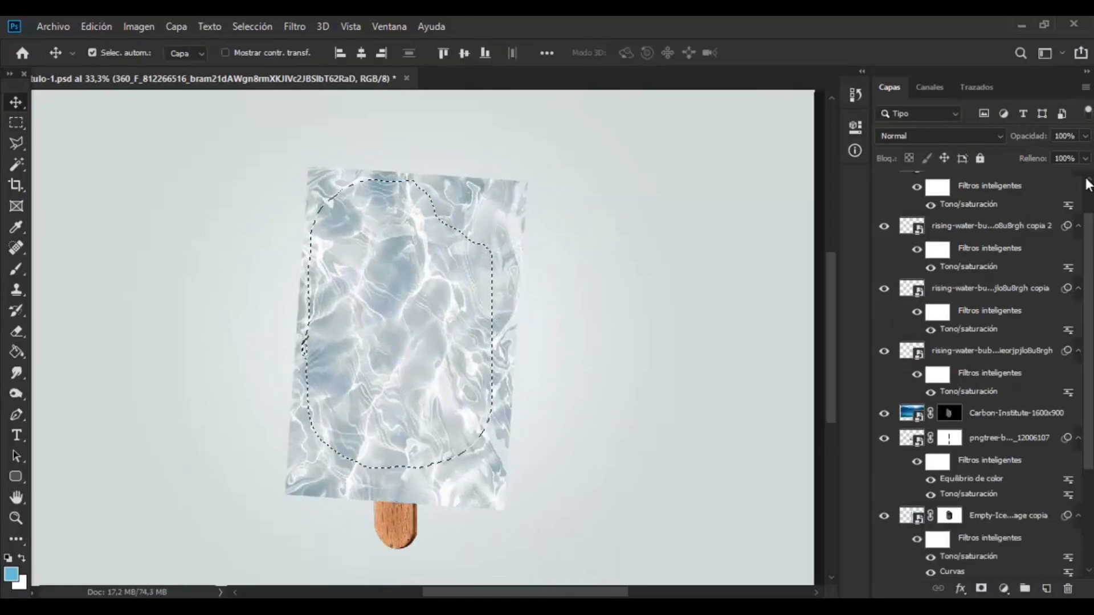
left_click(982, 589)
left_click(950, 135)
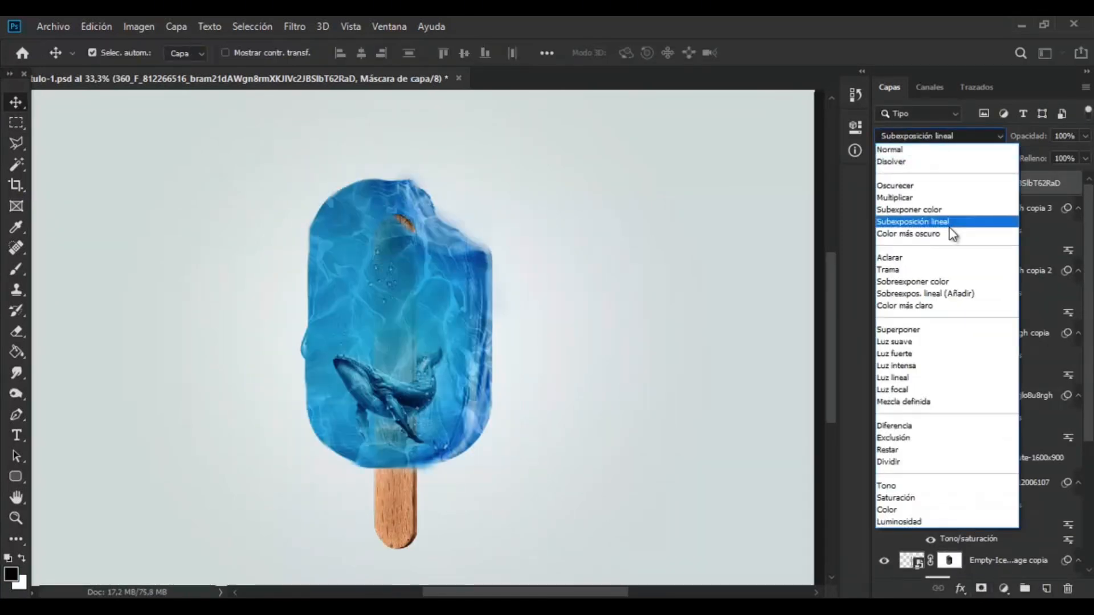
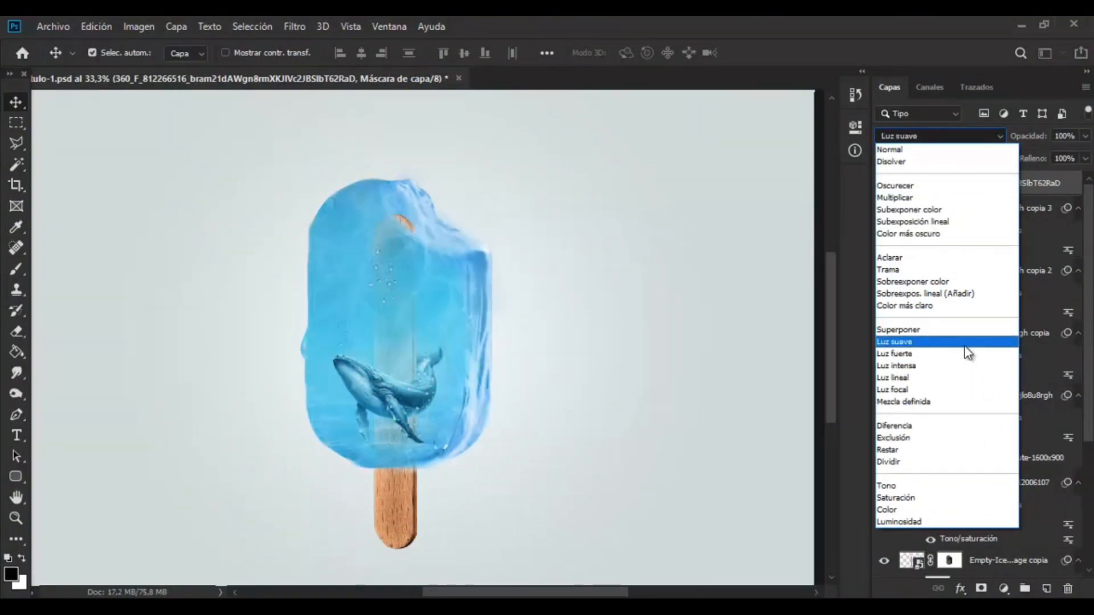
left_click(965, 331)
Paint black on the water texture's mask at 29% brush opacity over the bite, side edge and embedded stick
left_click(16, 269)
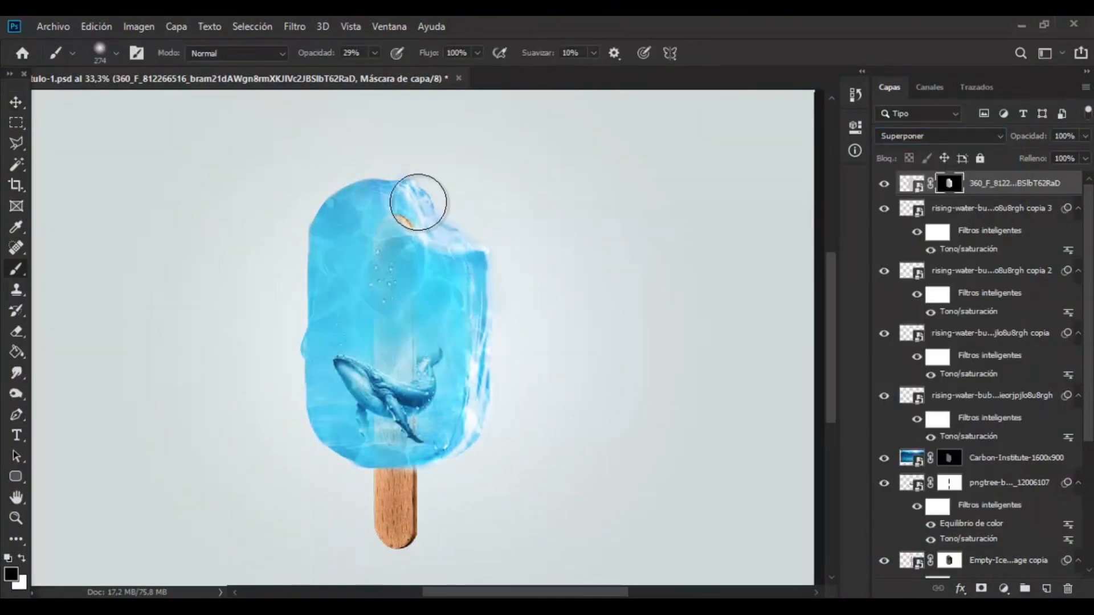
mouse_move(421, 204)
left_mouse_down()
mouse_move(488, 235)
mouse_move(497, 347)
left_mouse_up()
left_click_drag(485, 388, 450, 483)
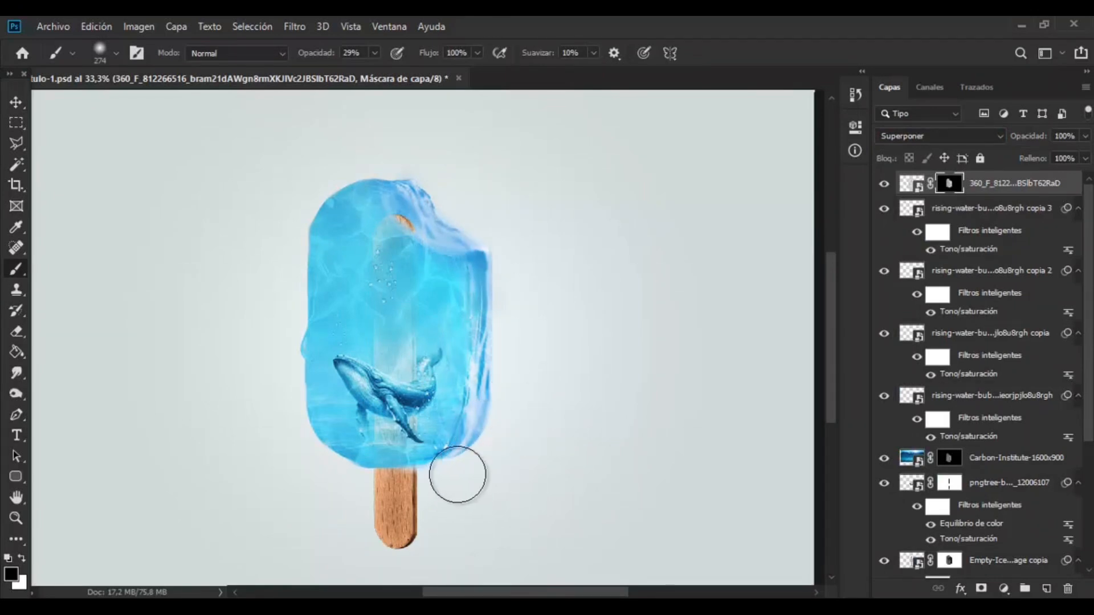
right_click(402, 206, "alt")
mouse_move(401, 252)
left_mouse_down()
mouse_move(382, 369)
mouse_move(385, 282)
left_mouse_up()
left_click(21, 108)
Lower the water texture layer's opacity to 51%
left_click(912, 183)
left_click(1086, 136)
left_click_drag(1086, 152, 1049, 154)
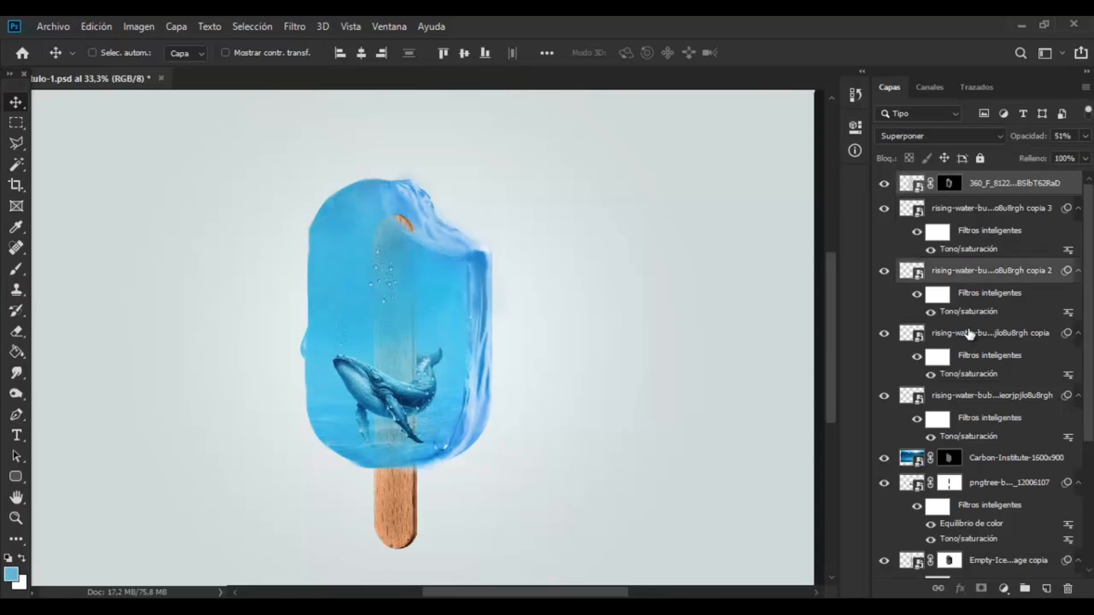
Merge all the popsicle, stick, whale, bubble and water texture layers into one layer, leaving out Capa 3 and the background layers
scroll(1014, 550, "down", 5)
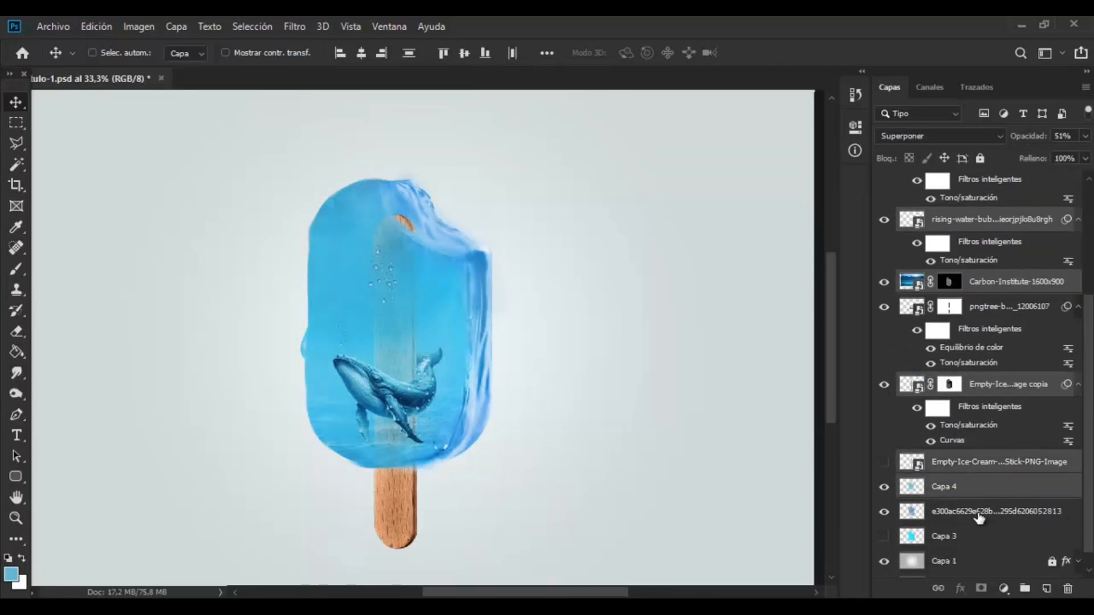
key("ctrl+e")
key("ctrl+z")
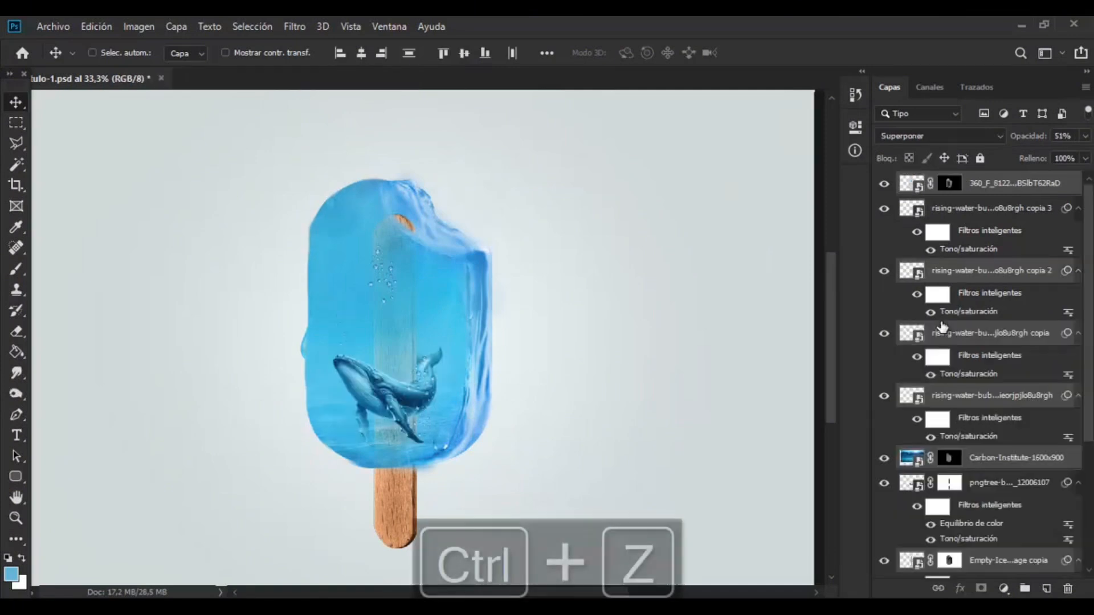
key("ctrl+e")
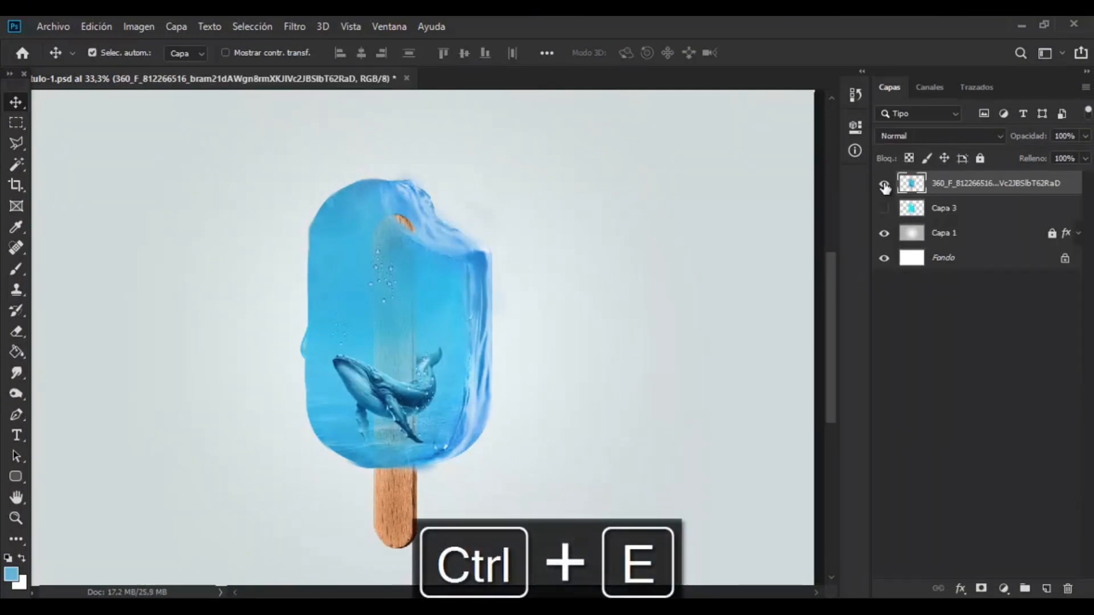
Move Capa 3 above the merged popsicle to try blend modes on it, and delete that layer
left_click(934, 206)
left_click_drag(930, 190, 930, 181)
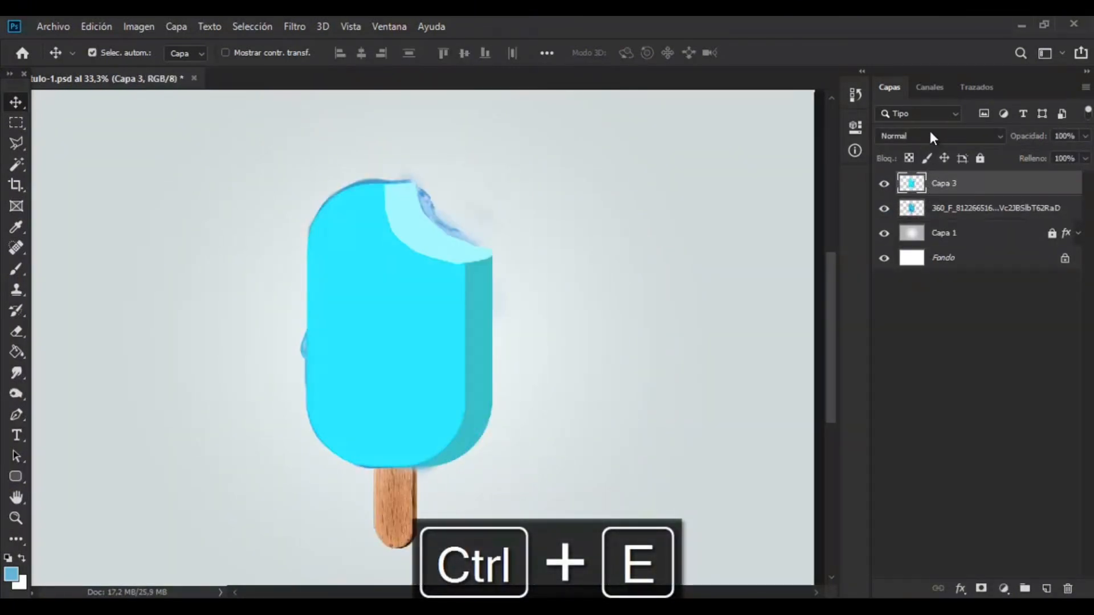
left_click(935, 136)
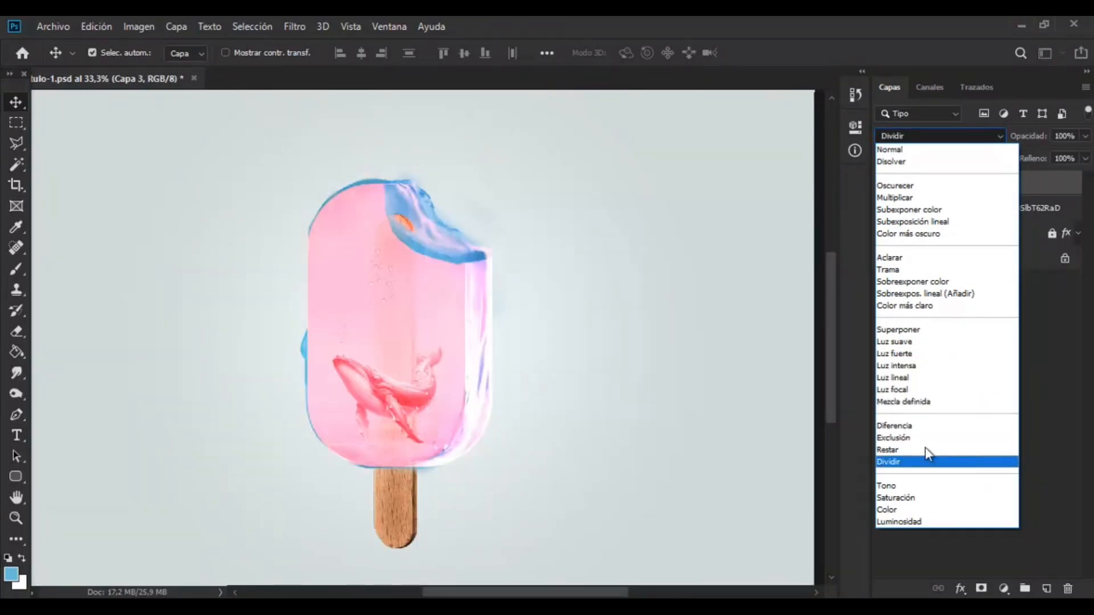
key("Escape")
left_click(1068, 589)
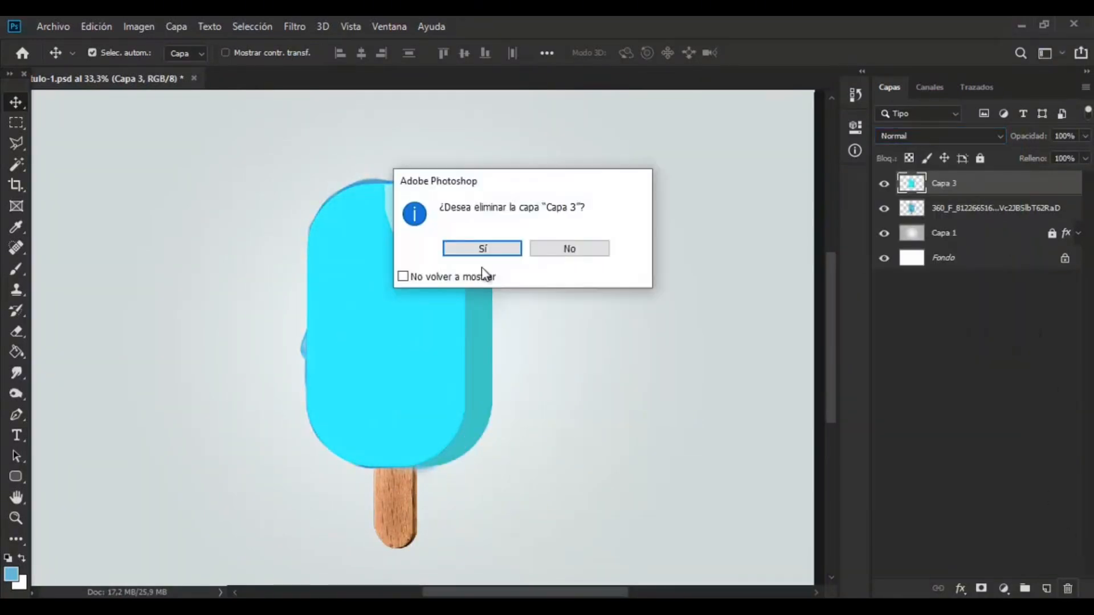
left_click(501, 251)
Rotate the merged popsicle slightly clockwise so that it leans on the canvas
key("ctrl+minus")
key("ctrl+t")
left_click_drag(711, 215, 596, 220)
key("Return")
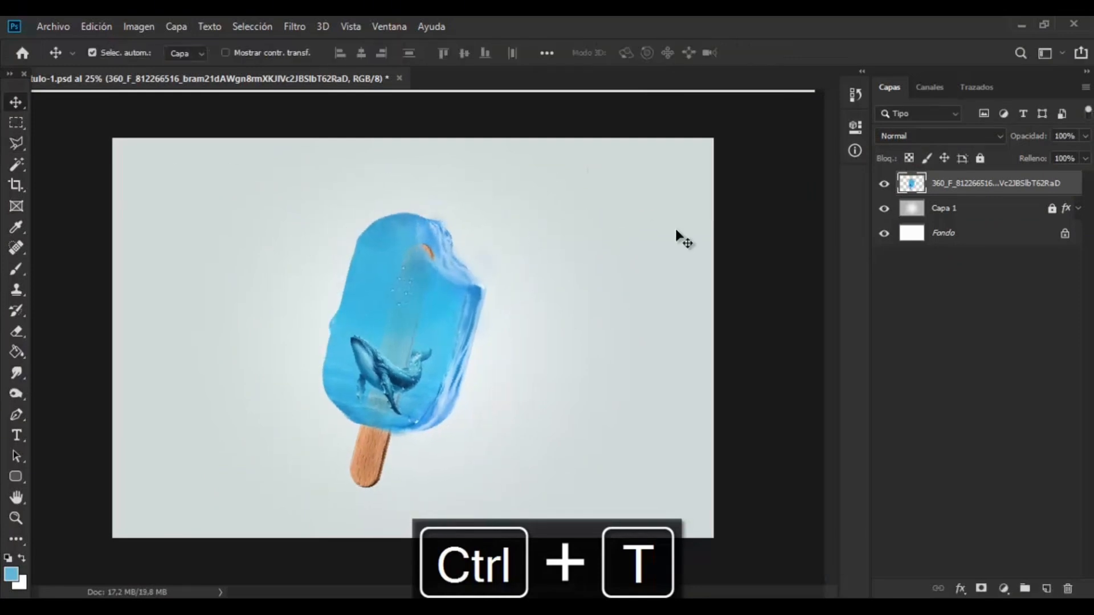
Darken the merged popsicle's midtones with a Curves adjustment by pulling the middle of the RGB curve down
left_click(138, 26)
mouse_move(146, 66)
left_click(383, 114)
left_click_drag(417, 243, 419, 263)
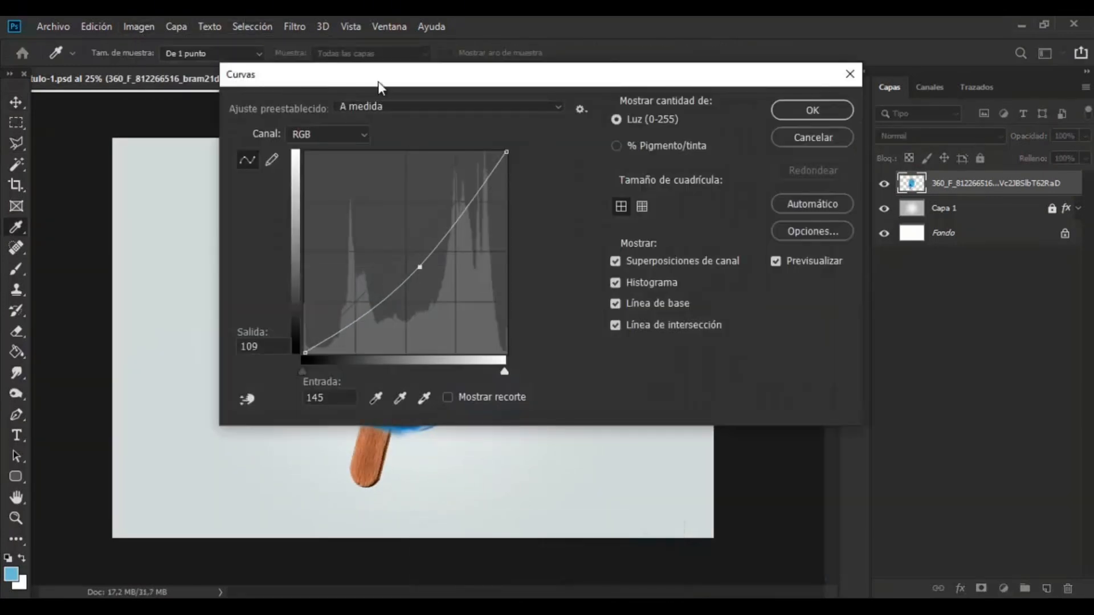
left_click_drag(378, 85, 720, 101)
left_click_drag(771, 289, 771, 289)
left_click_drag(754, 108, 684, 110)
left_click(1072, 139)
Burn the popsicle's side edge and dodge the bitten area at 50% exposure on midtones, undoing the last stroke
key("o")
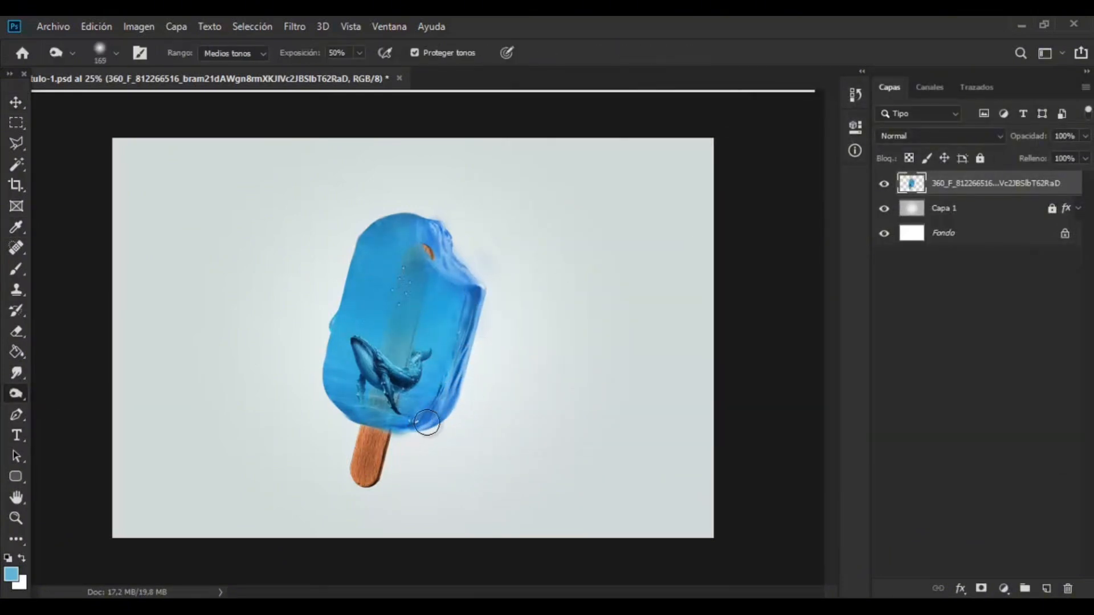
right_click(470, 281, "alt")
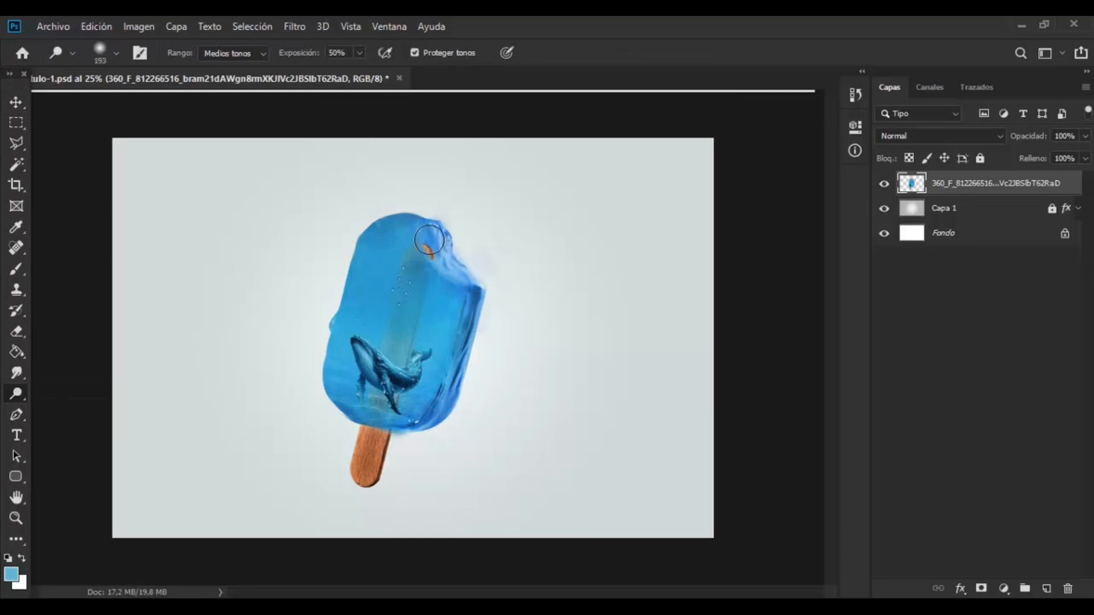
key("ctrl+z")
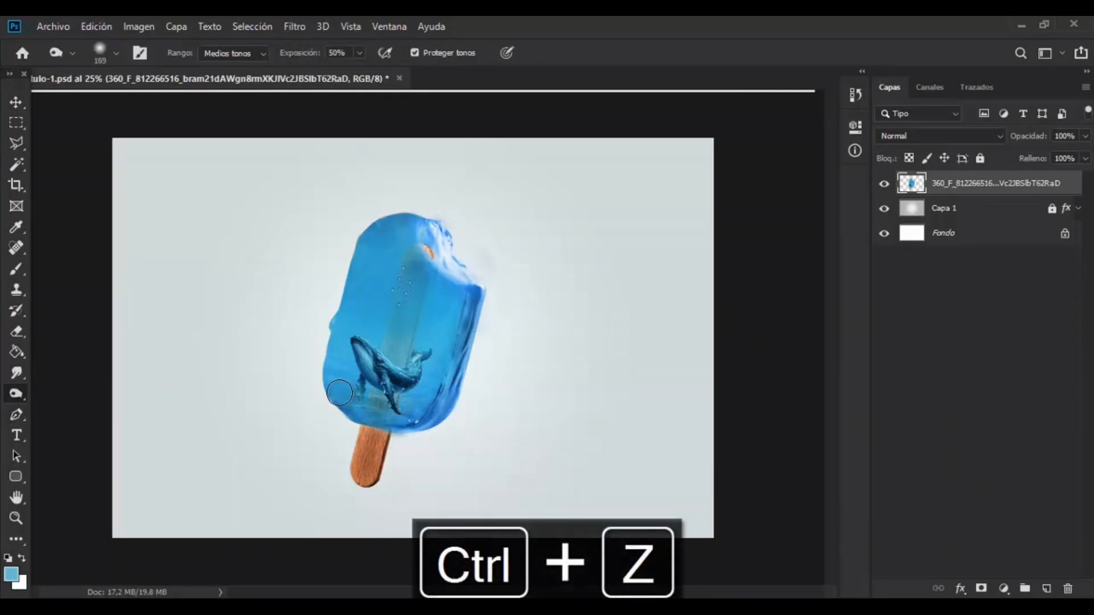
Undo the last stroke and burn the popsicle's edges softly at 16% exposure
key("ctrl+z")
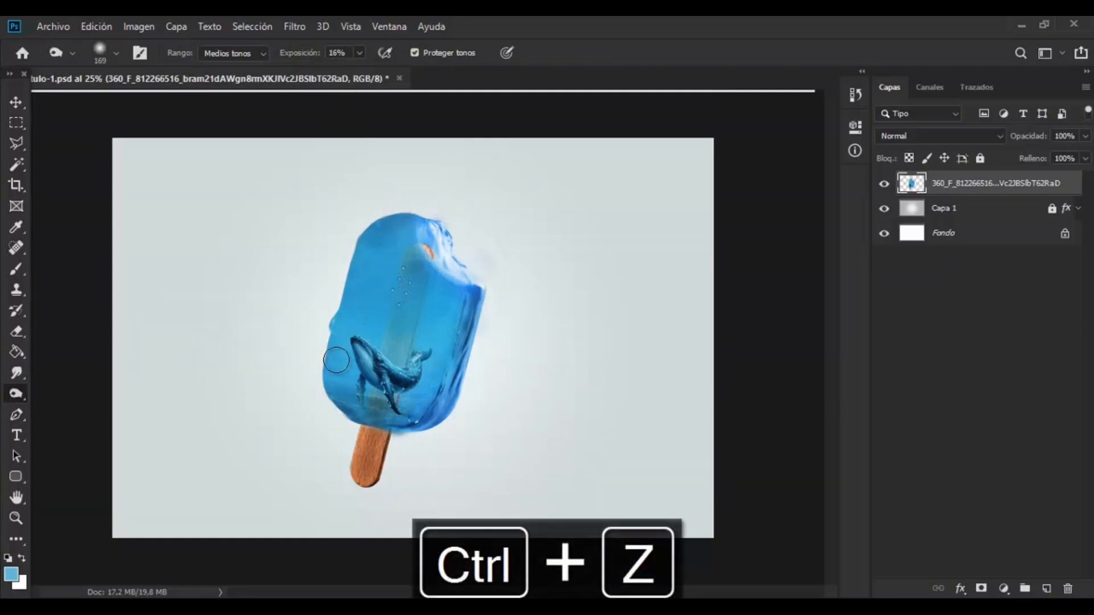
key("ctrl+minus")
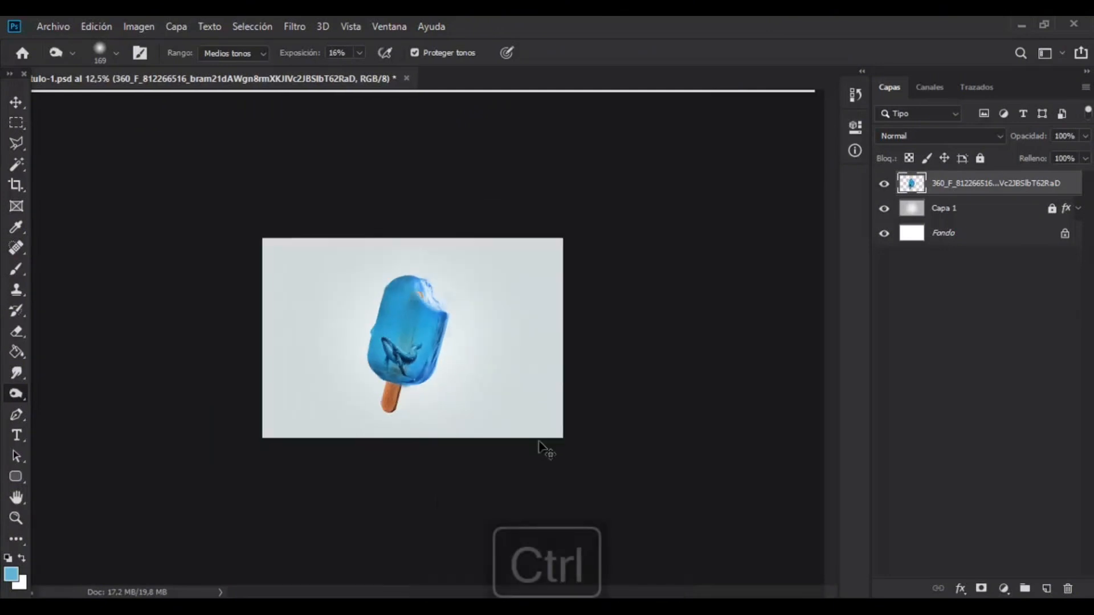
key("ctrl+plus")
key("ctrl+plus")
left_click_drag(278, 489, 243, 465)
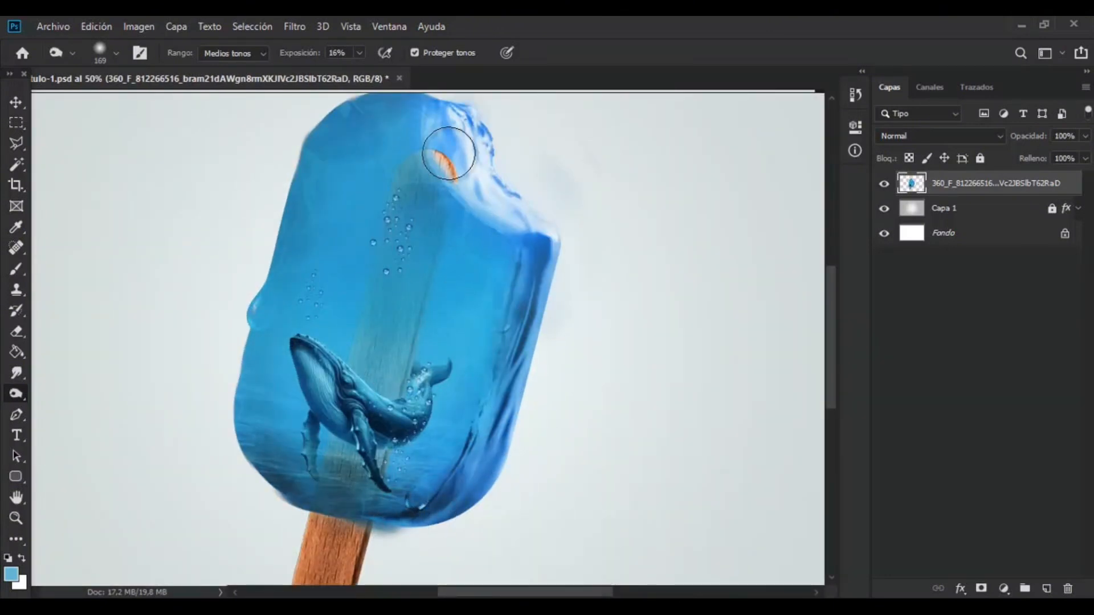
Dodge fine highlights along the bite rim and side edge with a small size 29 brush at 80% exposure
right_click(16, 394)
left_click(68, 392)
right_click(270, 367, "alt")
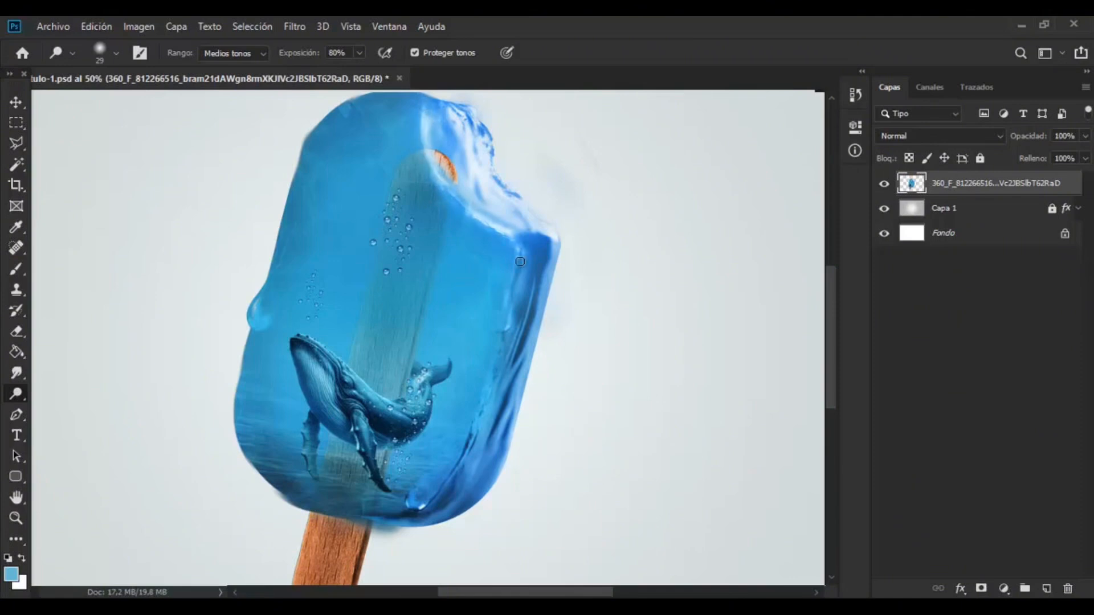
key("ctrl+minus")
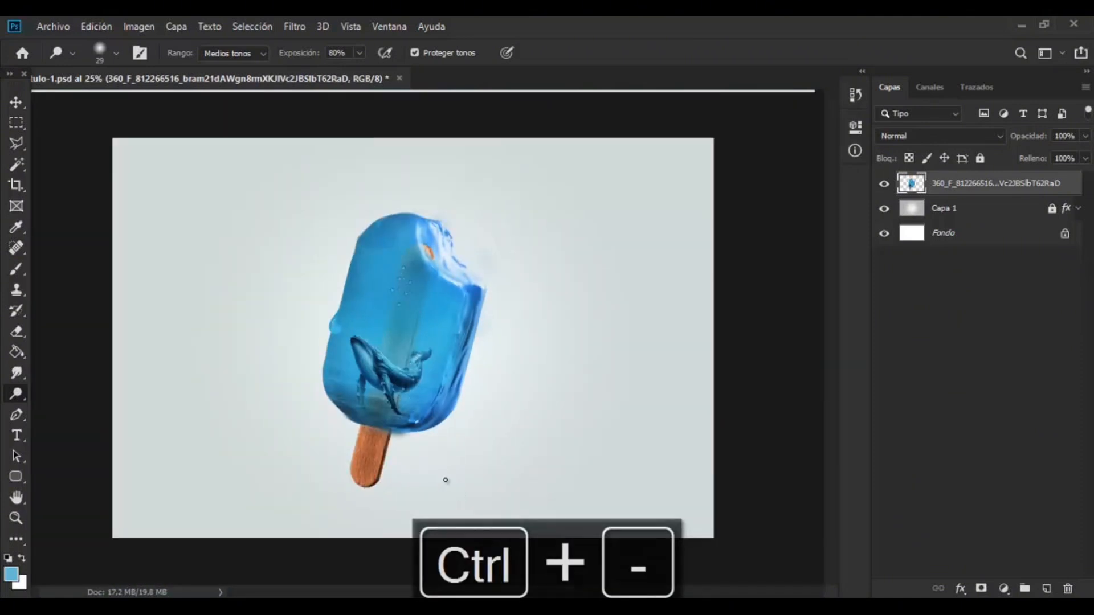
Brighten the whale with the Dodge tool at size 237 and 80% exposure
right_click(16, 394)
left_click(49, 391)
left_click_drag(403, 373, 430, 377)
mouse_move(363, 356)
left_mouse_down()
mouse_move(392, 382)
mouse_move(418, 371)
left_mouse_up()
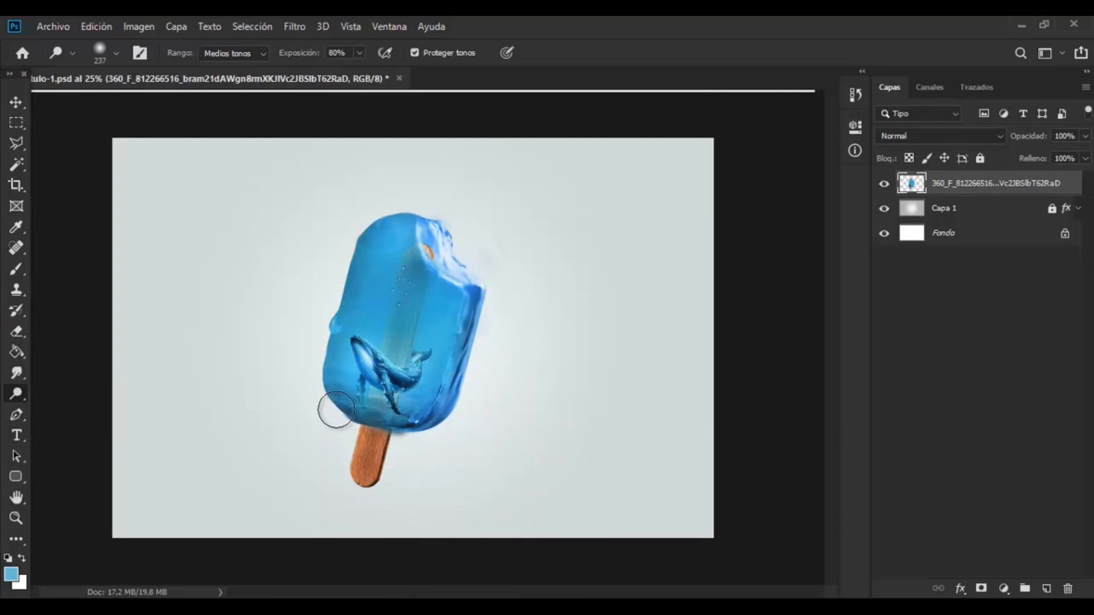
key("ctrl+minus")
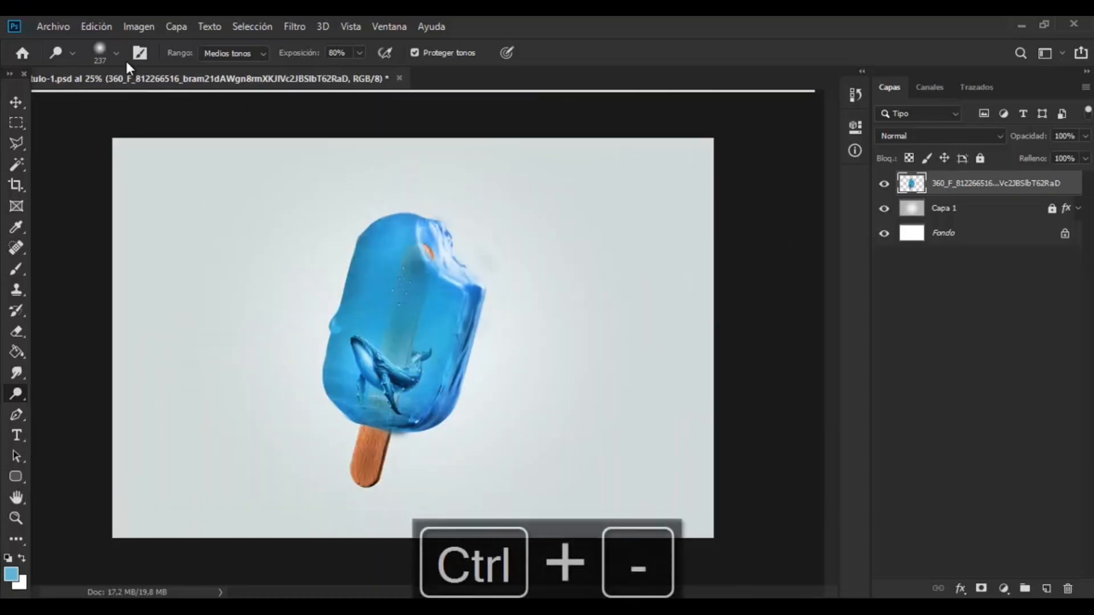
Shift the popsicle layer's hue to -10 with a Hue/Saturation adjustment
left_click(138, 26)
left_click(396, 152)
mouse_move(744, 201)
left_mouse_down()
mouse_move(724, 201)
mouse_move(750, 206)
mouse_move(738, 206)
left_mouse_up()
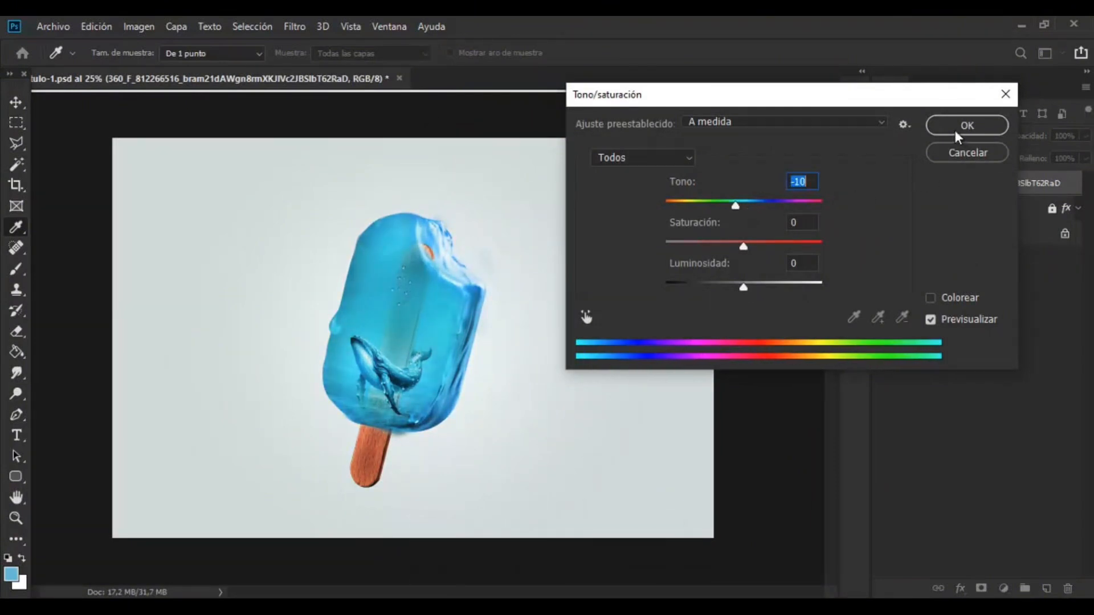
left_click(967, 125)
Examine the recoloured popsicle both up close and as a whole on the canvas
key("o")
key("ctrl+plus")
key("ctrl+plus")
key("ctrl+minus")
key("ctrl+minus")
key("ctrl+minus")
key("ctrl+minus")
key("ctrl+plus")
key("ctrl+plus")
key("ctrl+plus")
key("ctrl+plus")
key("ctrl+minus")
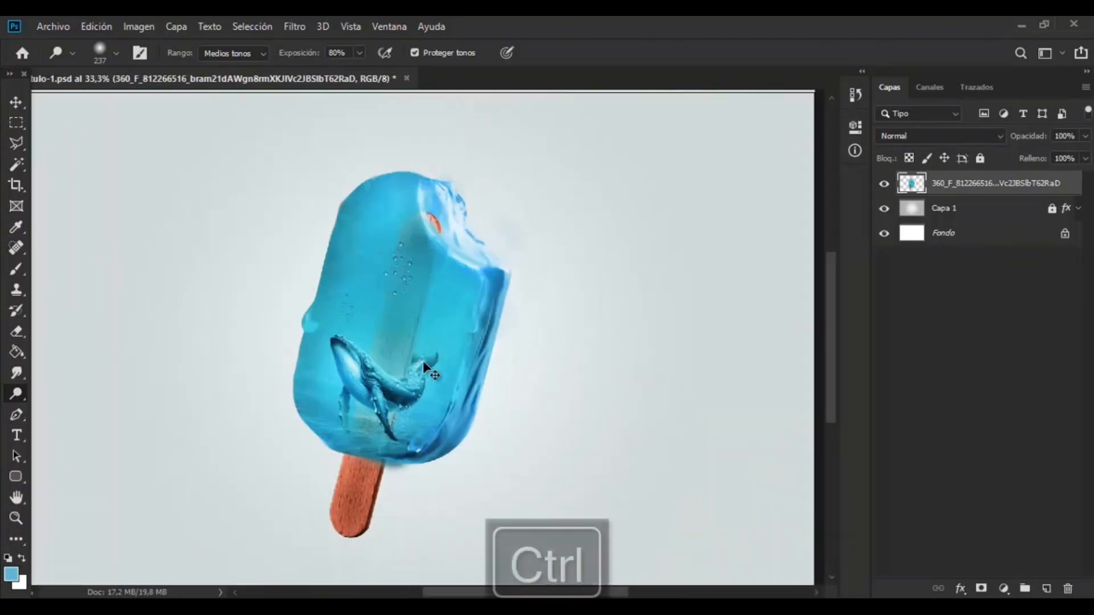
Add a layer mask to the popsicle and paint out the haze around the bite and beside the stick in black
key("b")
left_click_drag(407, 73, 433, 72)
left_click_drag(620, 439, 550, 440)
key("ctrl+plus")
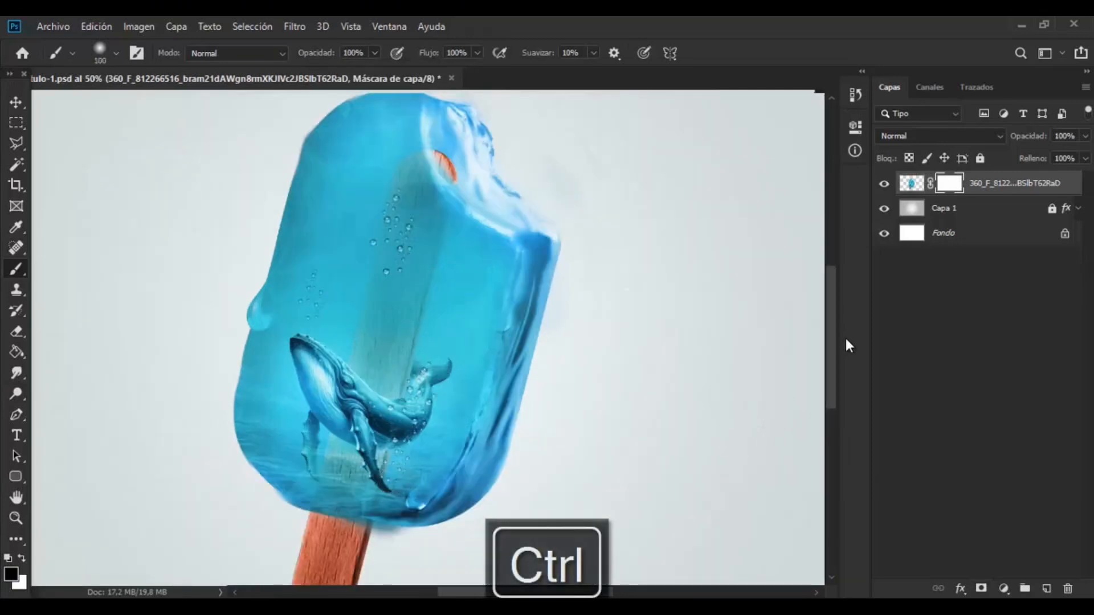
scroll(608, 160, "down", 1)
left_click_drag(391, 525, 383, 512)
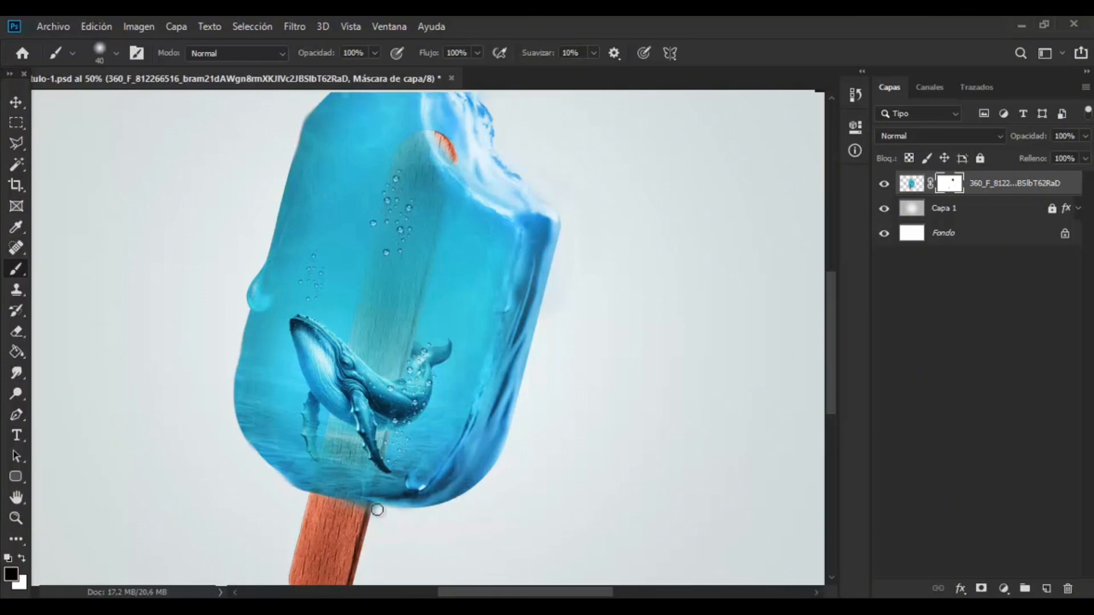
key("ctrl+minus")
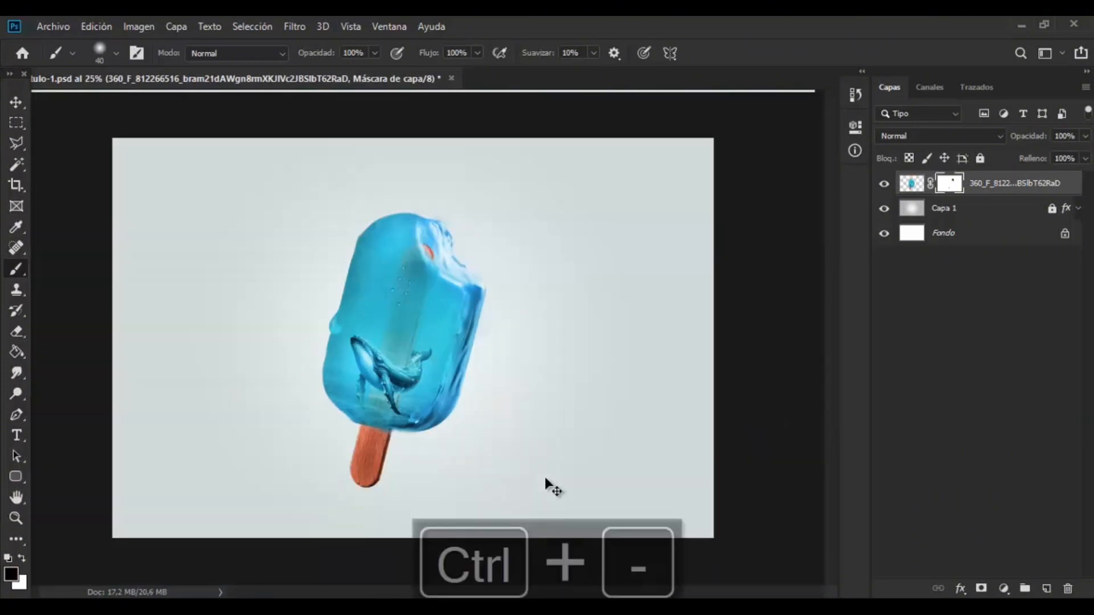
Smudge the embedded stick area of the popsicle image at 45% strength with a size 226 brush, undoing the unwanted strokes
left_click(912, 183)
left_click(16, 373)
scroll(437, 391, "up", 2)
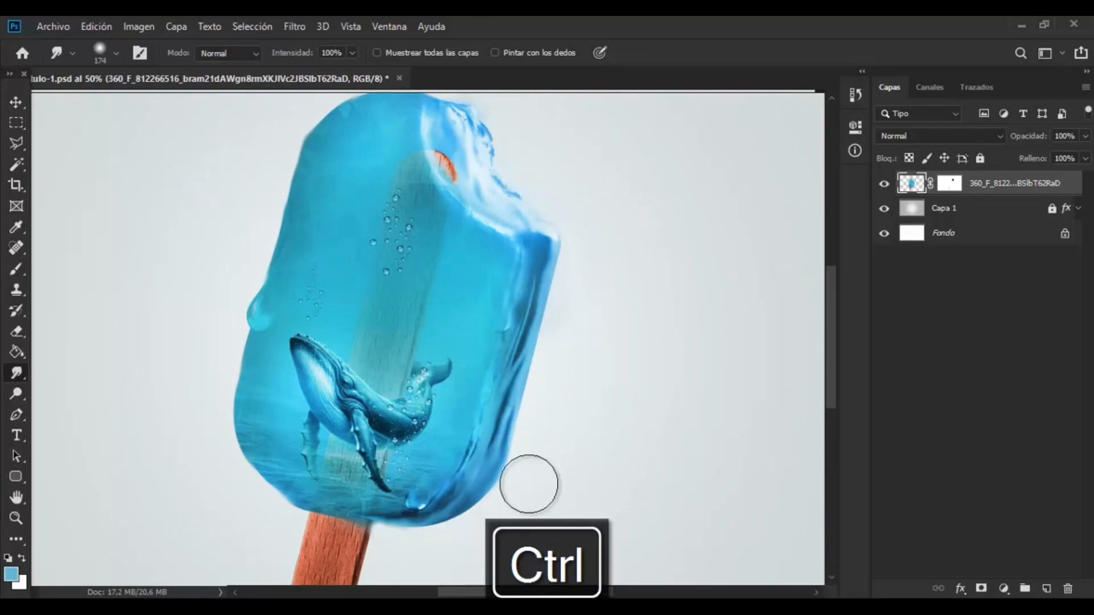
key("ctrl+z")
left_click_drag(386, 253, 393, 251)
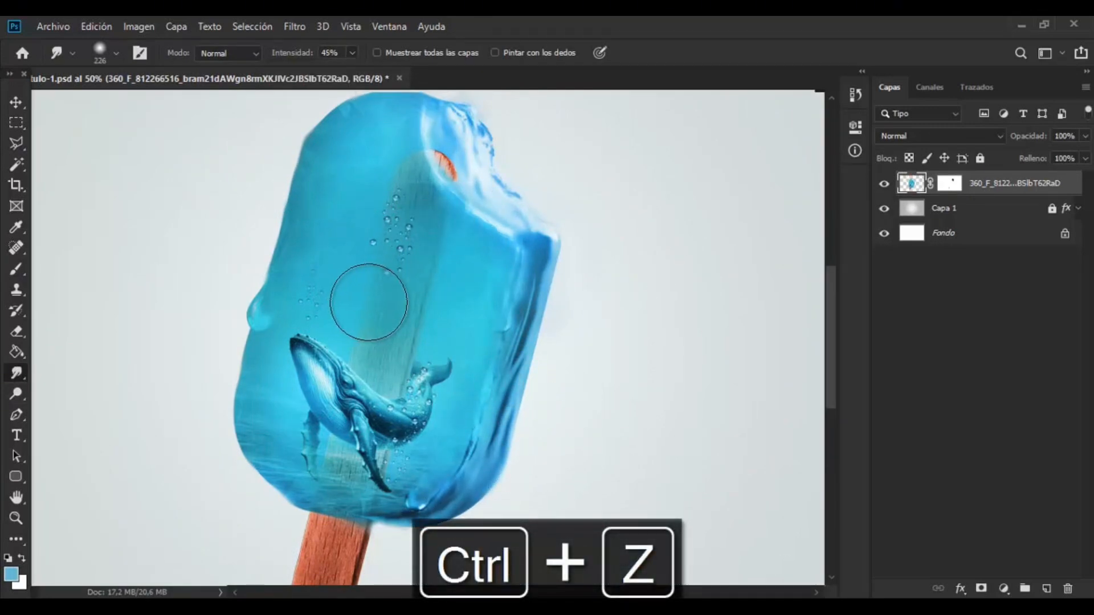
scroll(424, 350, "down", 1)
scroll(460, 362, "up", 1)
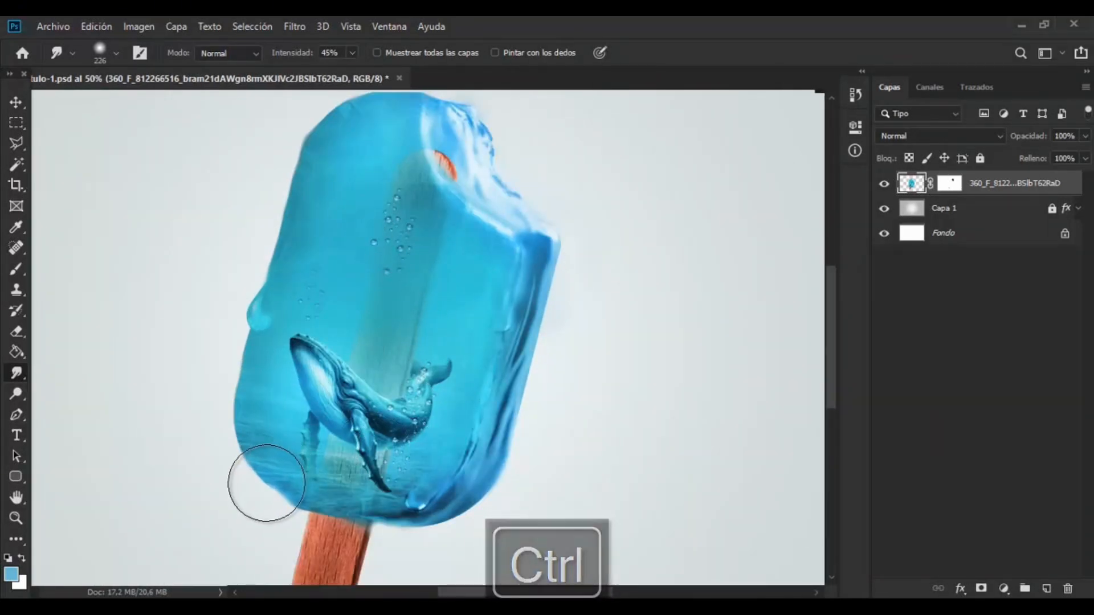
key("ctrl+z")
Create a new layer and merge it with the masked popsicle layer so that the mask is applied
left_click(1047, 588)
key("ctrl+e")
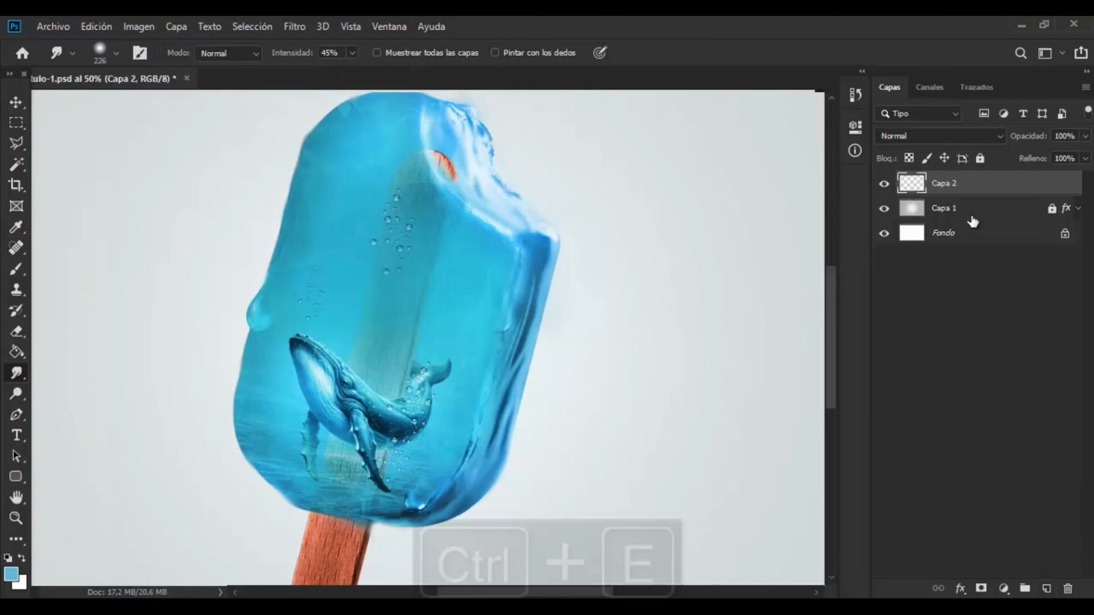
key("ctrl+minus")
key("ctrl+minus")
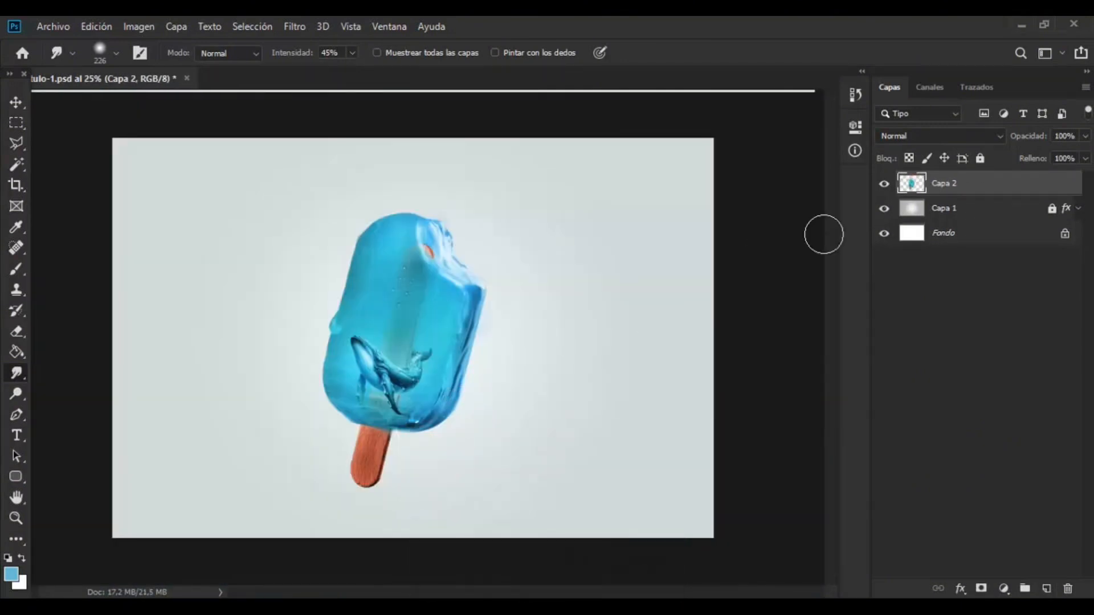